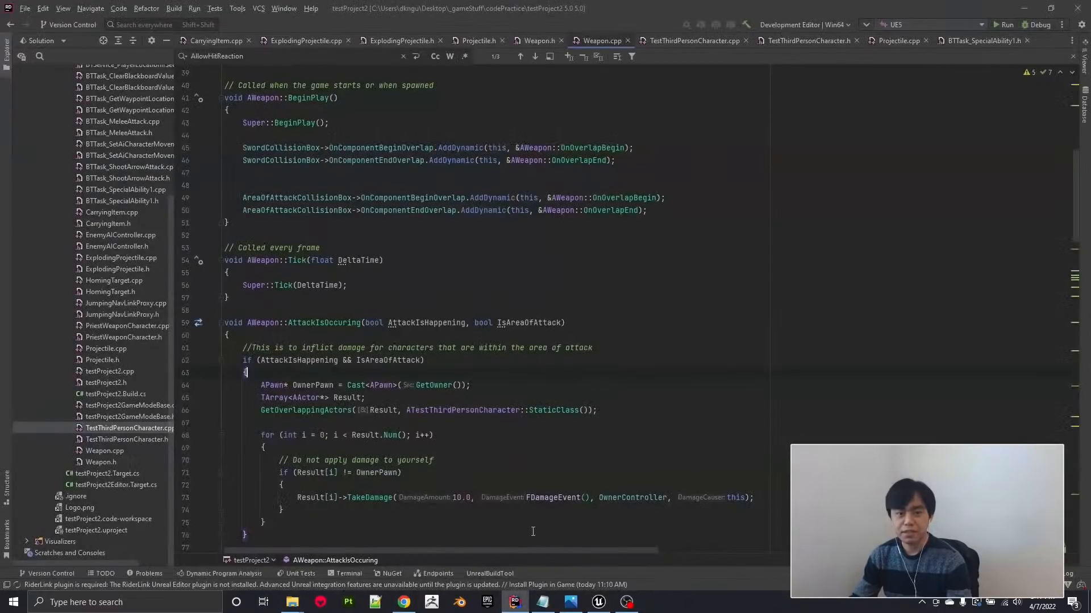
Review the AWeapon constructor, BeginPlay and AttackIsOccuring code in Weapon.cpp.
mouse_move(553, 408)
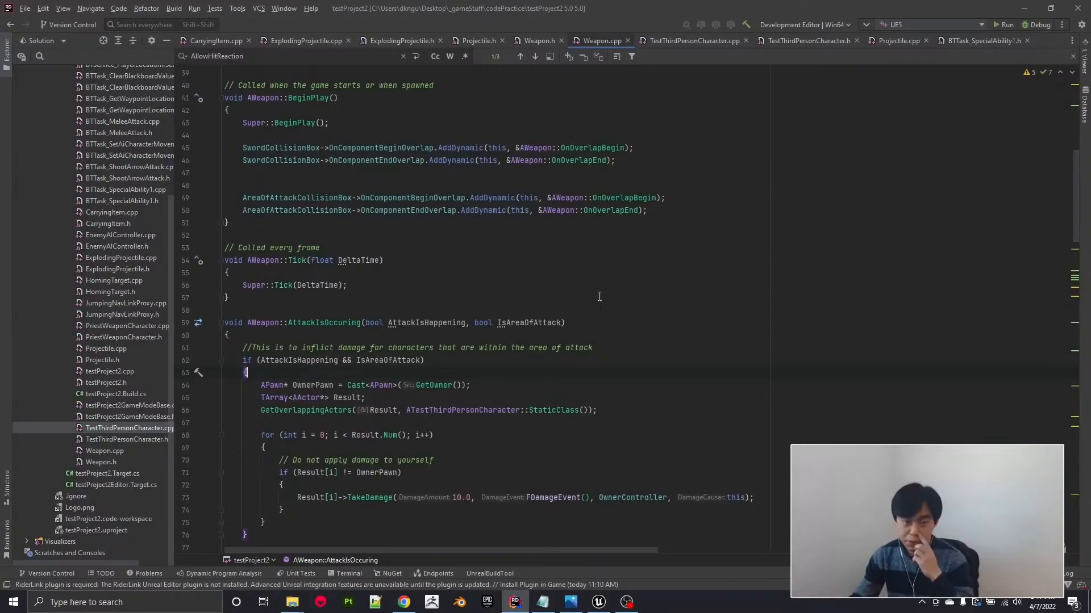
scroll(676, 298, "up", 10)
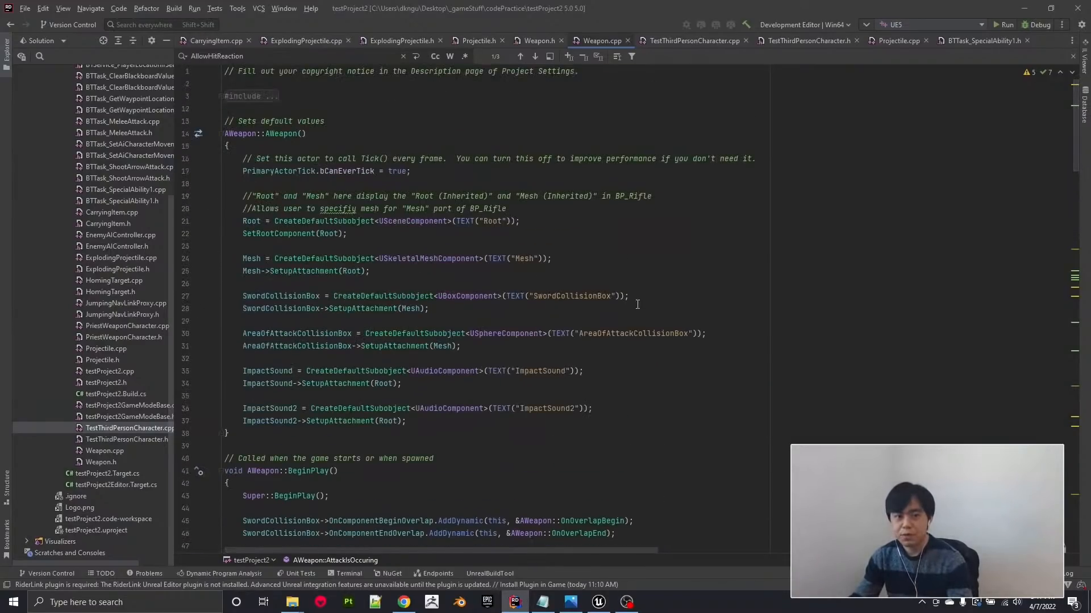
scroll(692, 319, "down", 3)
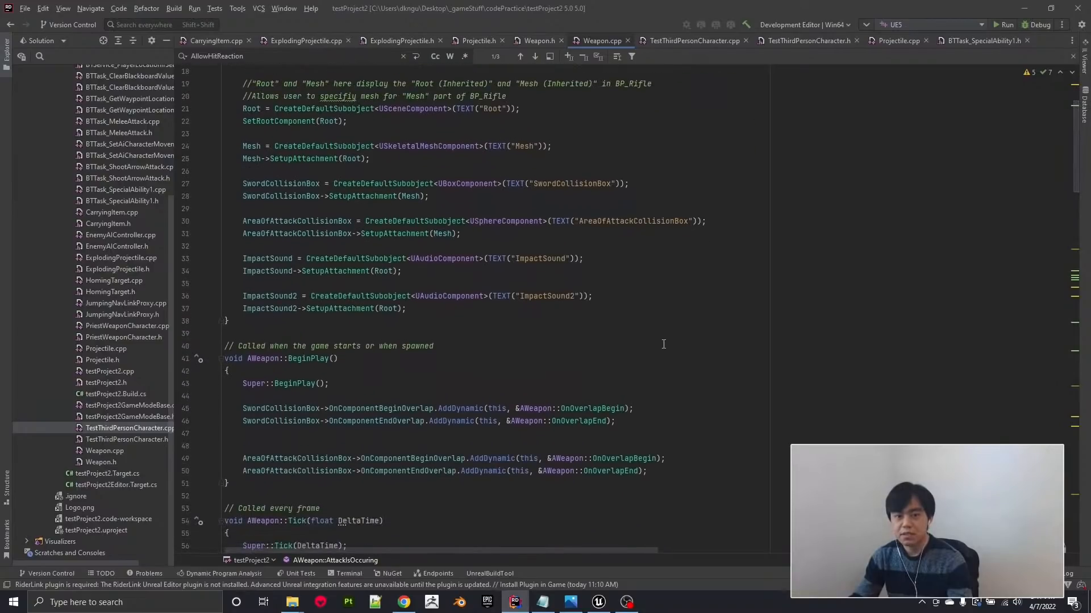
scroll(667, 368, "up", 3)
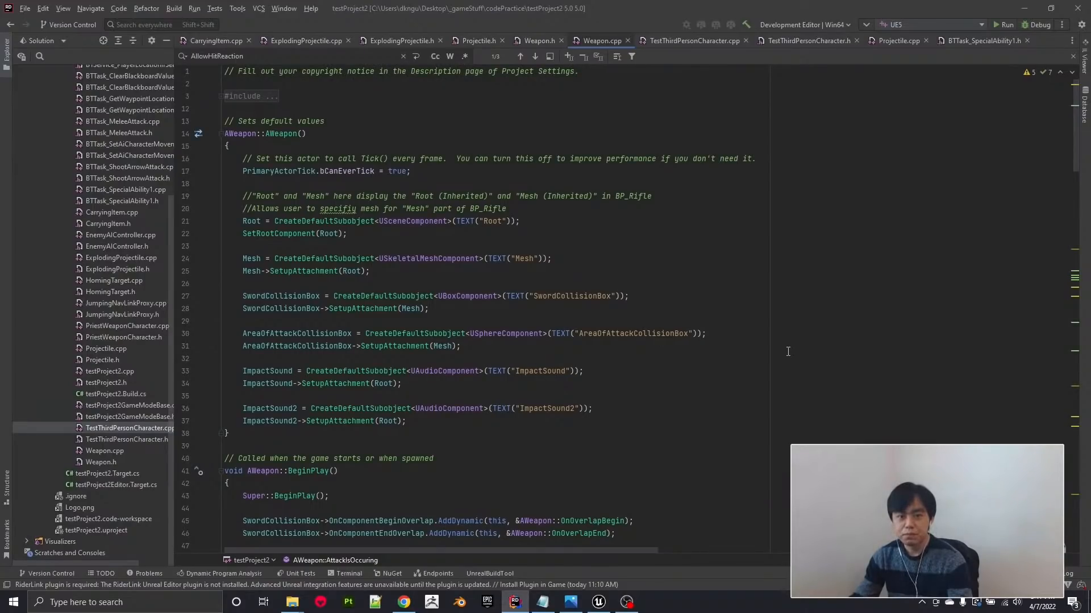
Open TestThirdPersonCharacter.cpp and review its code from the single-attack check back to the weapon spawning and attachment.
left_click(698, 42)
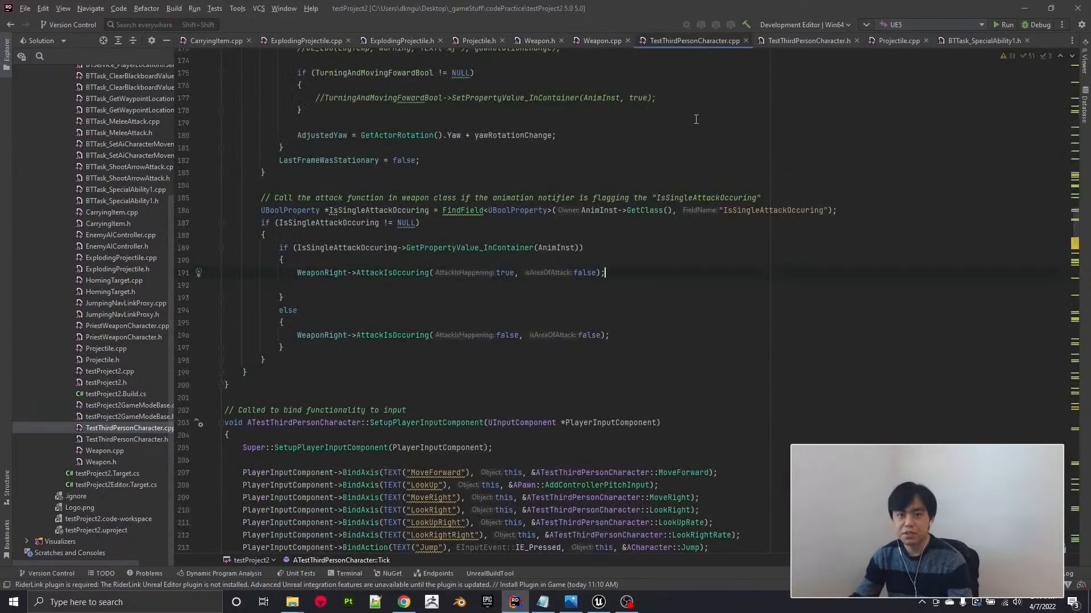
scroll(696, 120, "up", 20)
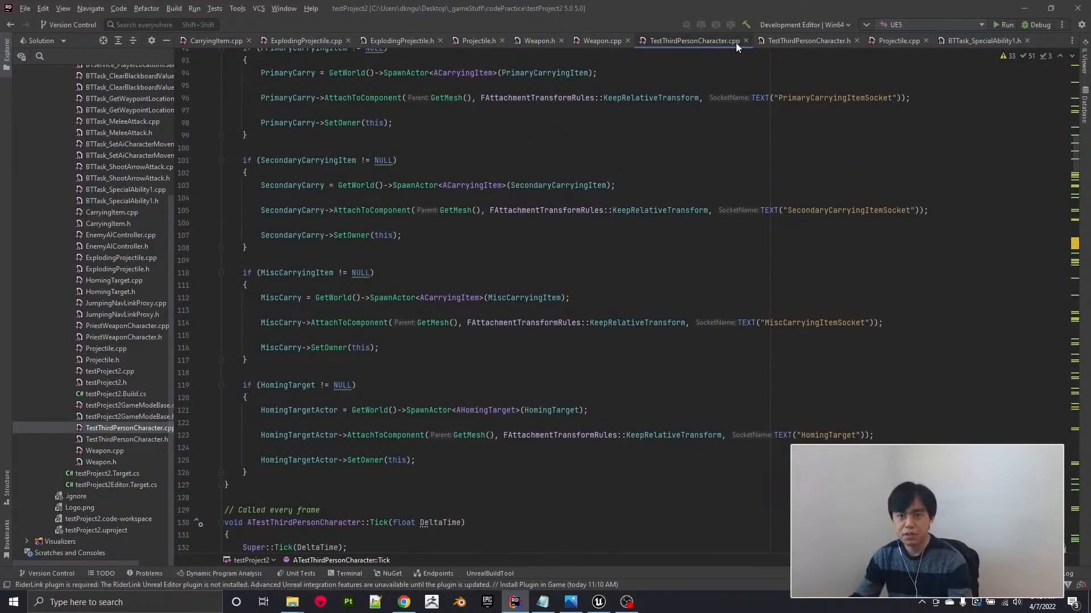
scroll(641, 313, "up", 20)
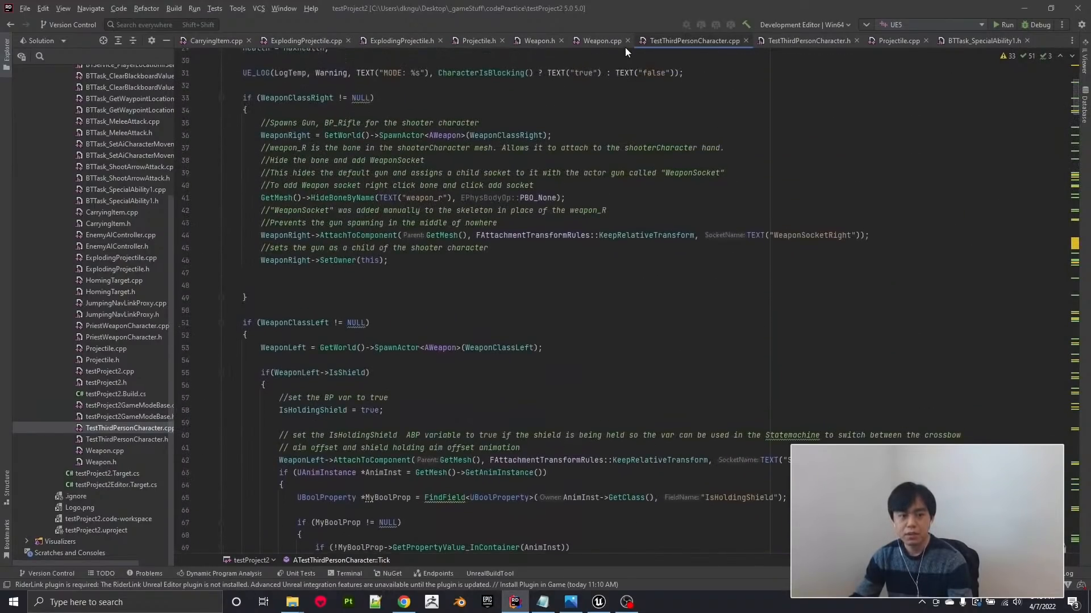
Open TestThirdPersonCharacter.h and review its function declarations, including the BlueprintImplementableEvent functions and the attack and roll functions.
left_click(808, 41)
scroll(334, 255, "down", 7)
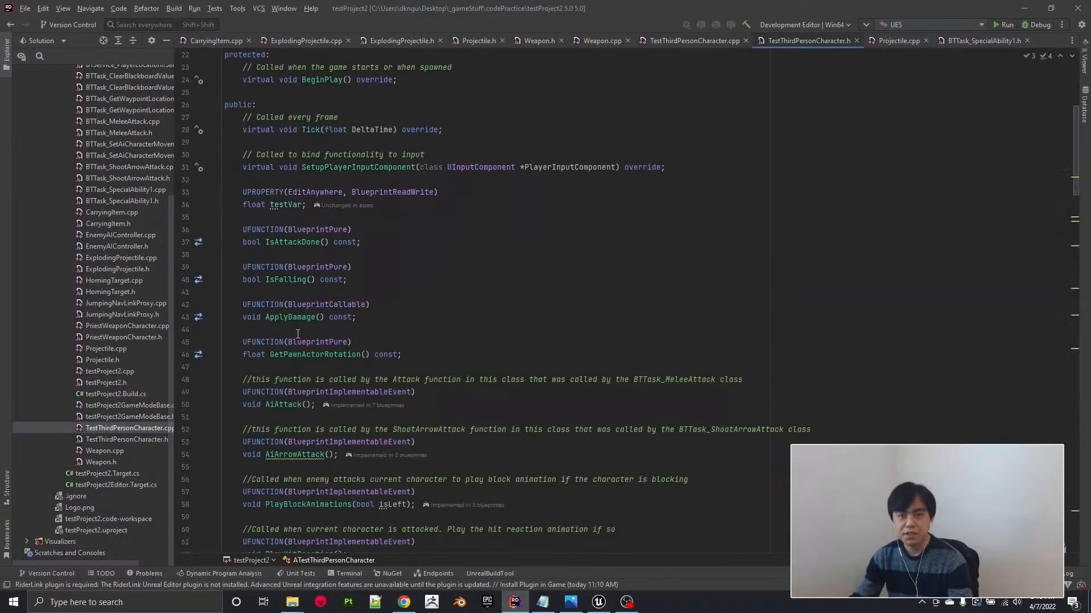
scroll(299, 322, "down", 4)
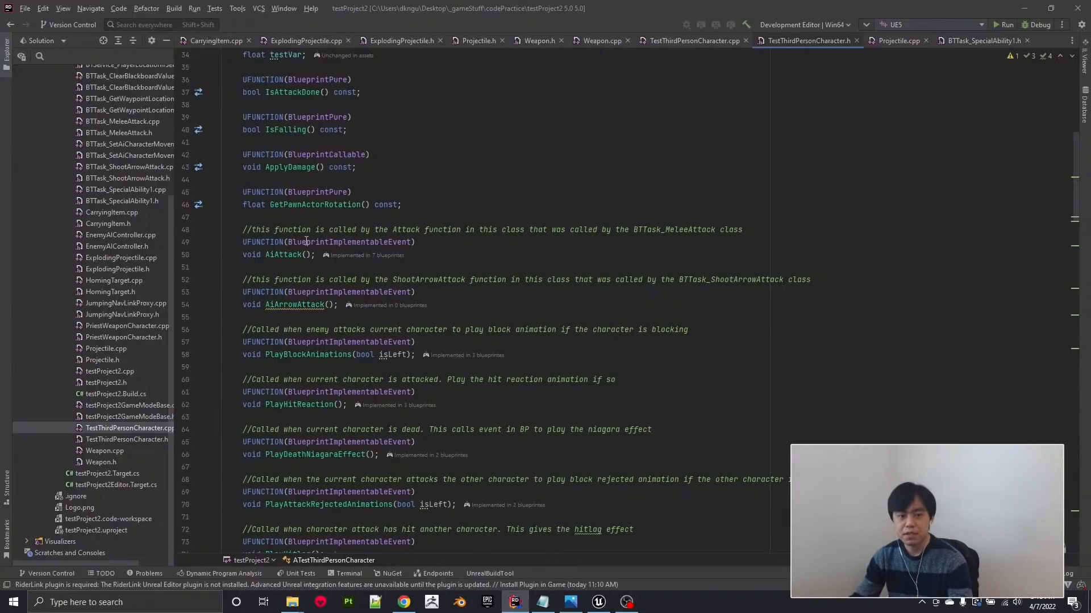
mouse_move(400, 287)
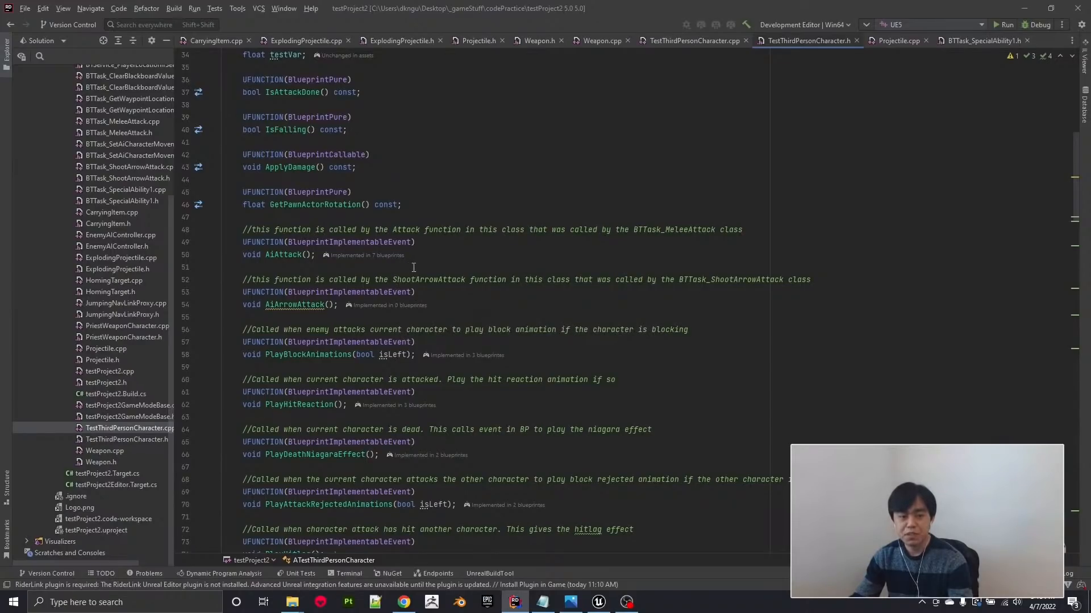
scroll(417, 283, "down", 6)
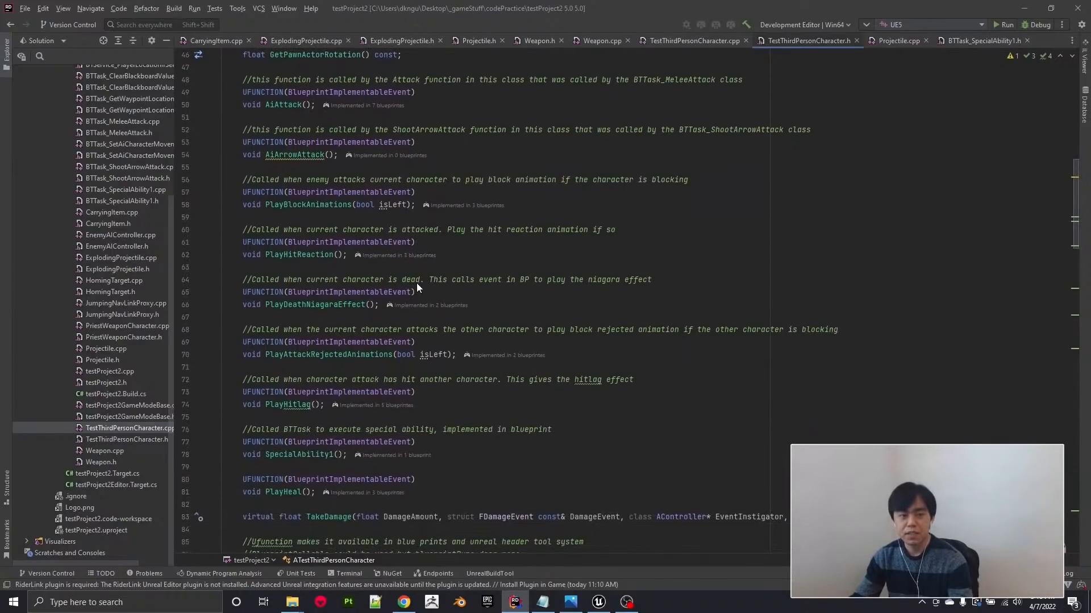
scroll(417, 283, "down", 8)
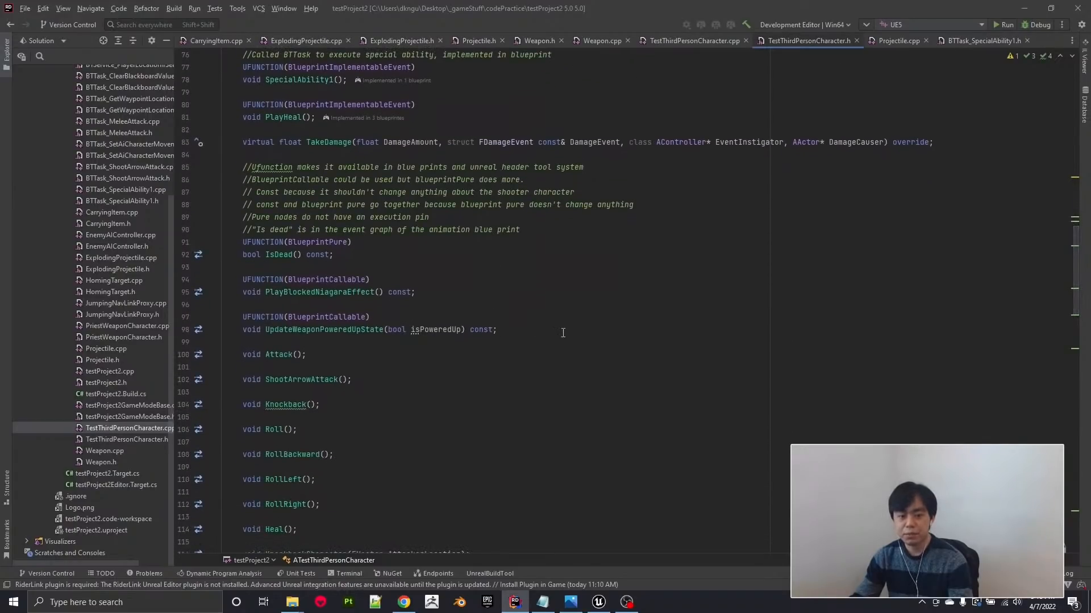
Switch to Unreal Editor and open the BP_maleCharacter6 blueprint from the maleCharacter6 folder.
left_click(1025, 8)
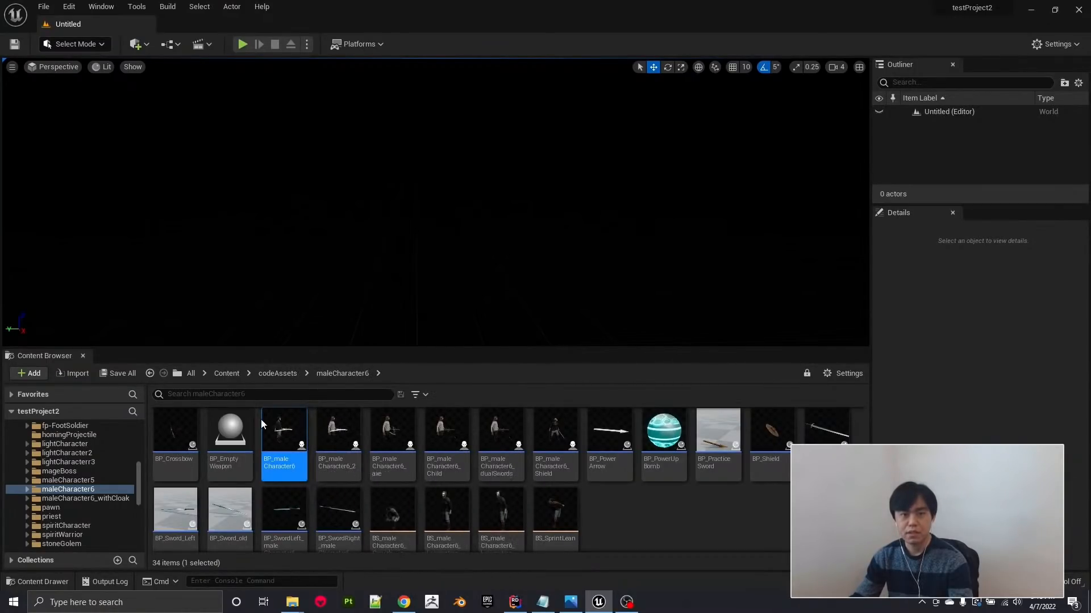
double_click(295, 430)
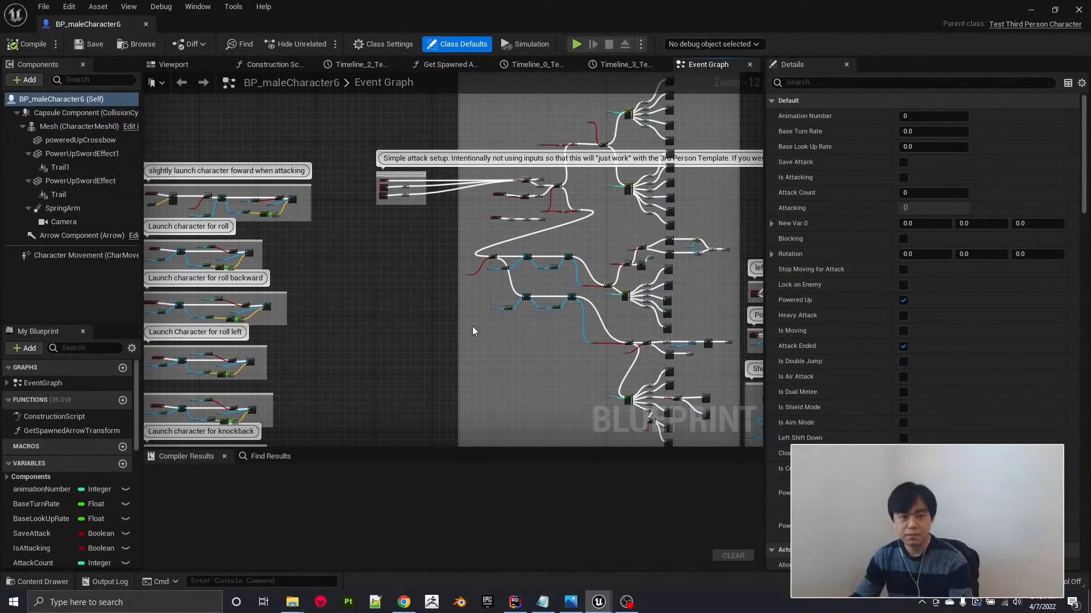
right_click_drag(397, 338, 474, 334)
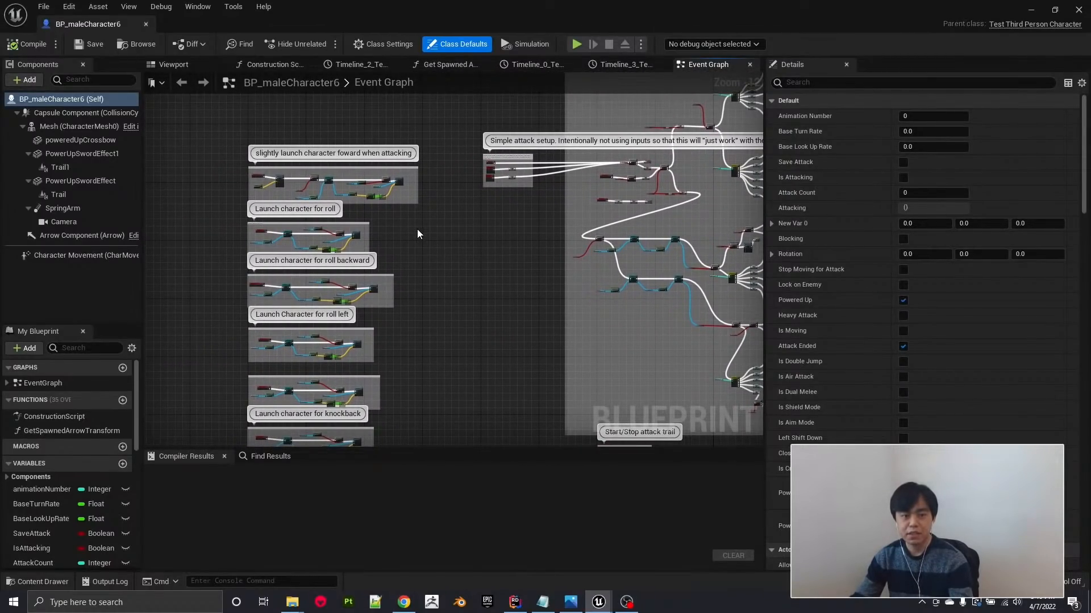
Examine the node group that slightly launches the character forward when attacking, starting from LaunchCharacterEvent.
scroll(414, 228, "up", 3)
right_click_drag(413, 228, 459, 243)
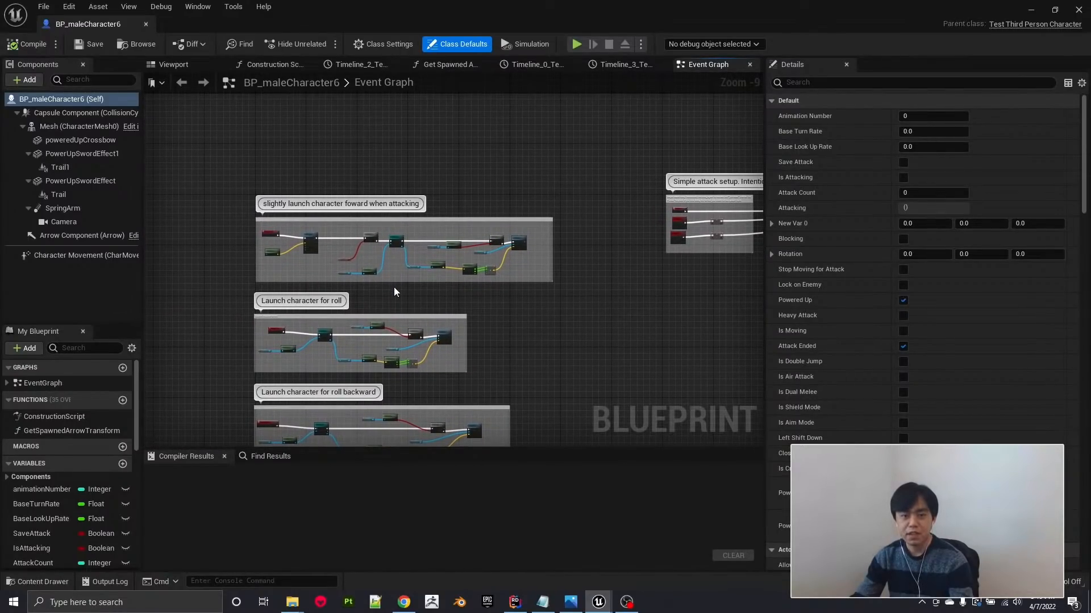
scroll(405, 260, "up", 5)
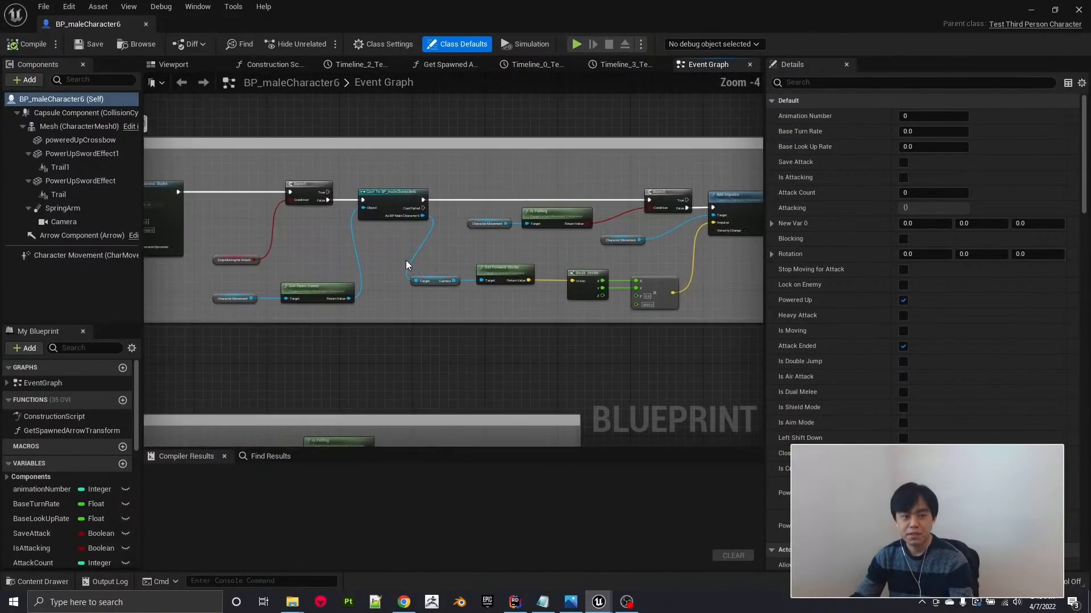
scroll(403, 318, "down", 2)
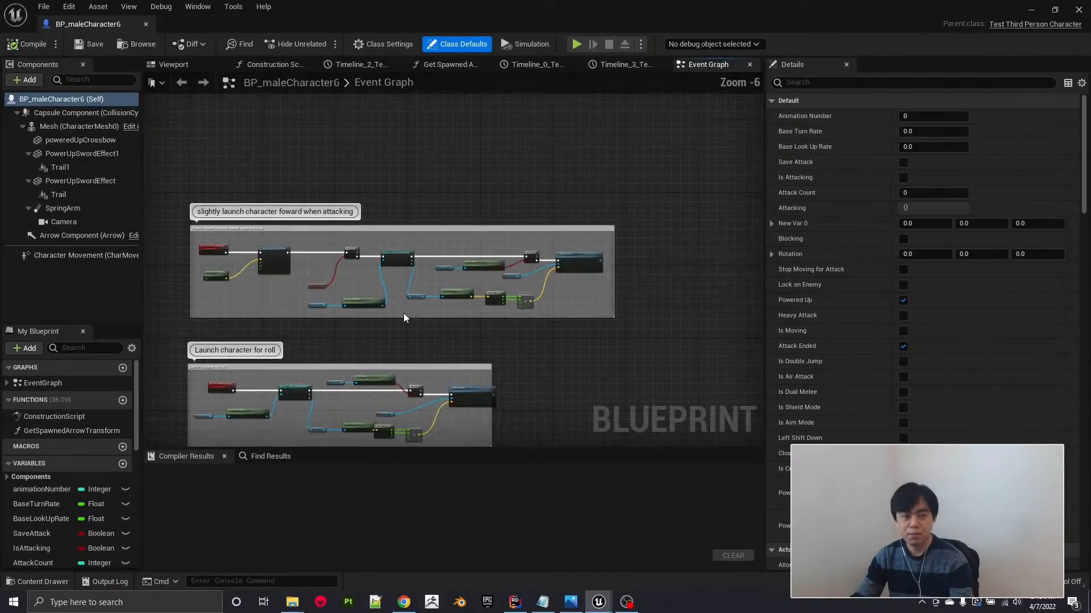
scroll(216, 252, "up", 2)
scroll(216, 252, "up", 1)
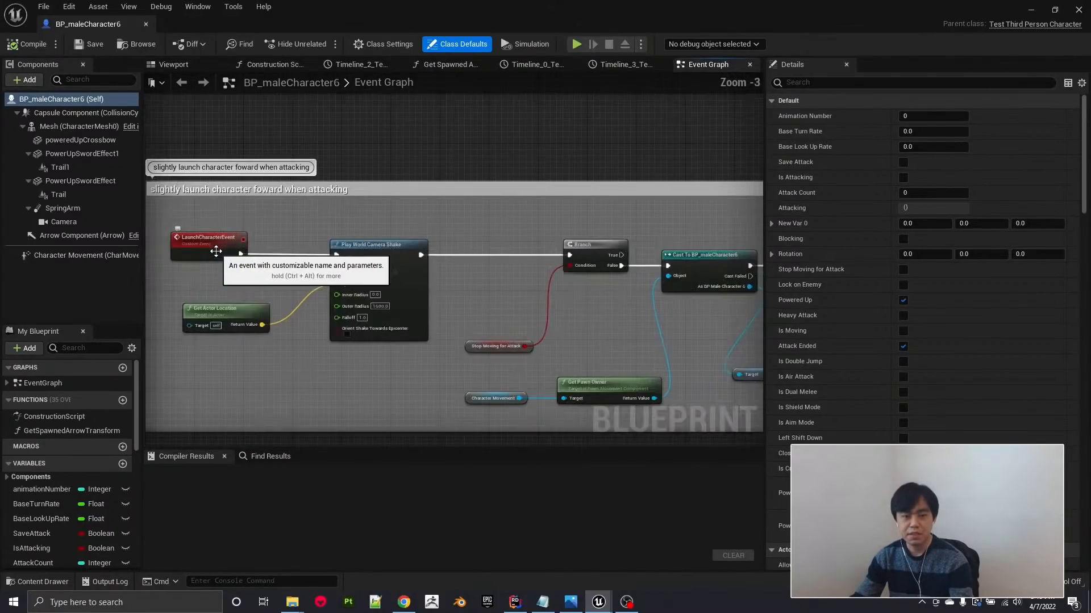
scroll(267, 314, "down", 1)
scroll(266, 314, "down", 1)
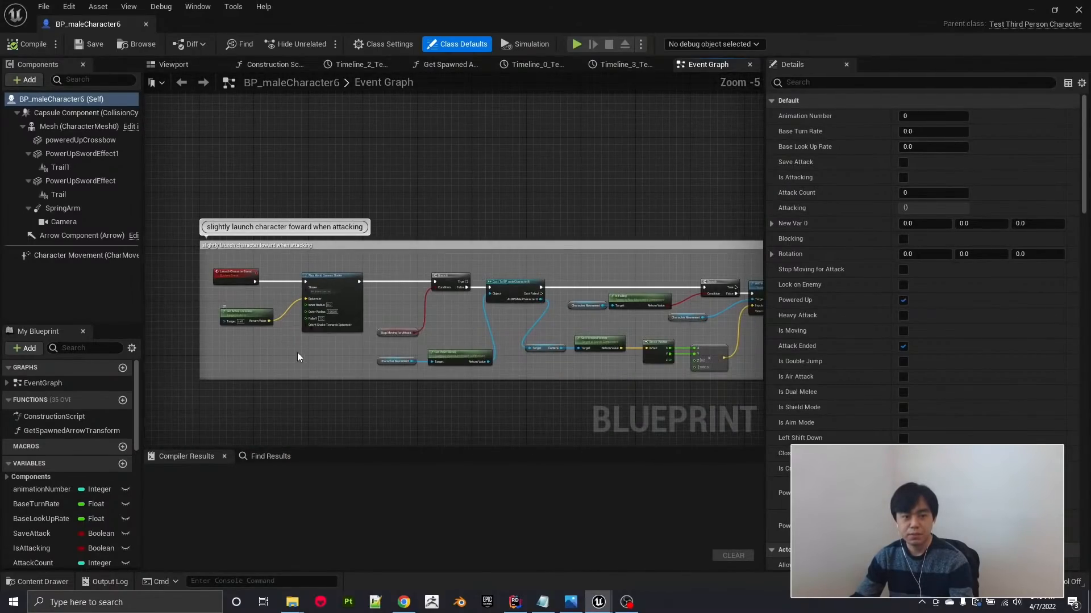
Examine the event graph's node groups that launch the character for roll, roll backward and roll left.
right_click_drag(341, 401, 327, 243)
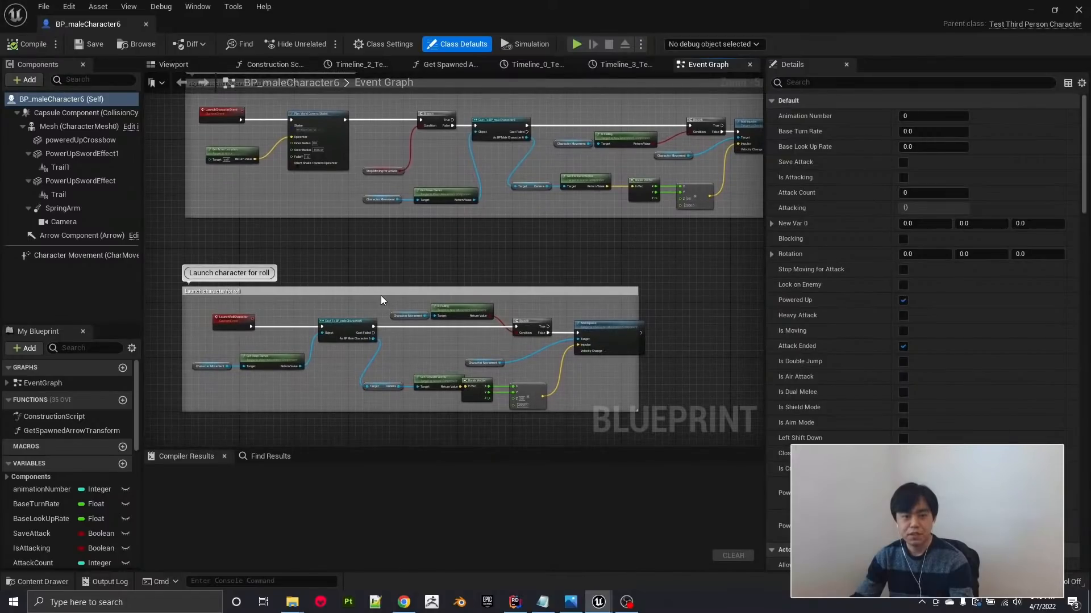
scroll(381, 296, "down", 1)
scroll(359, 271, "down", 1)
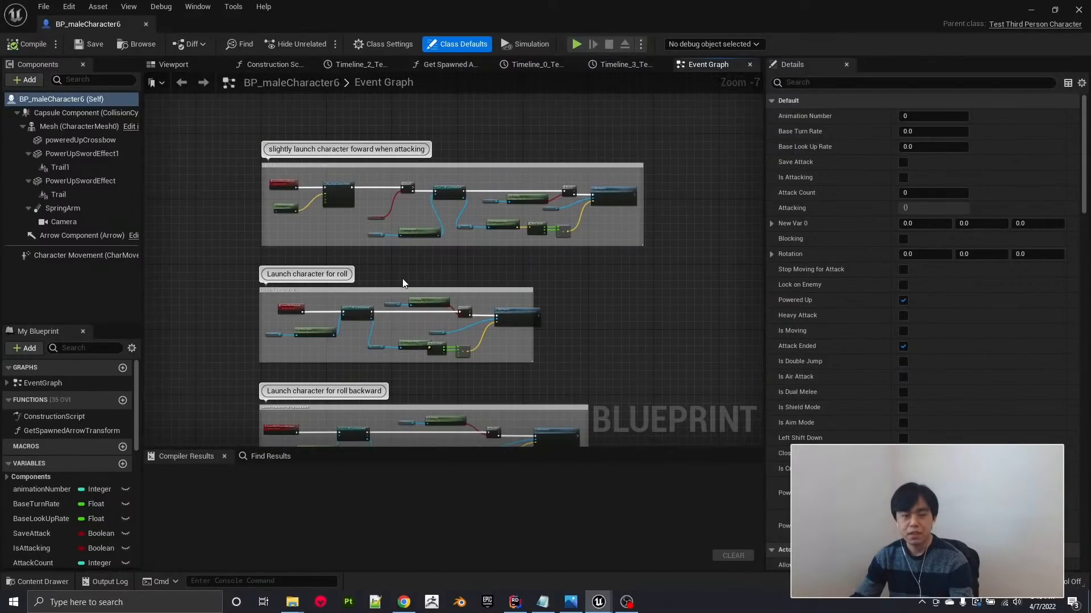
right_click_drag(515, 387, 506, 315)
scroll(562, 299, "down", 1)
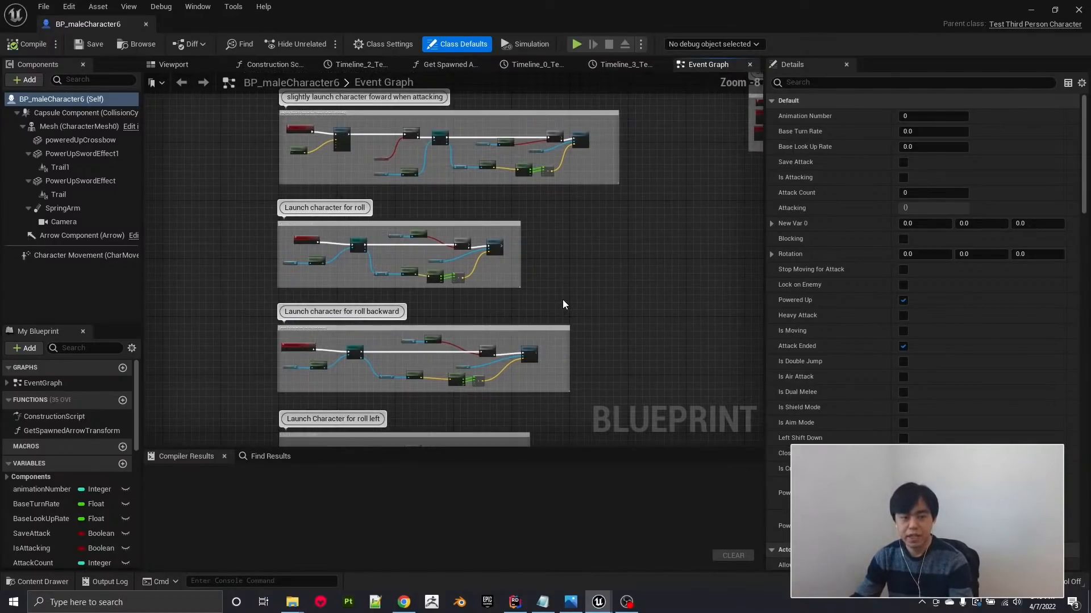
right_click_drag(629, 292, 546, 202)
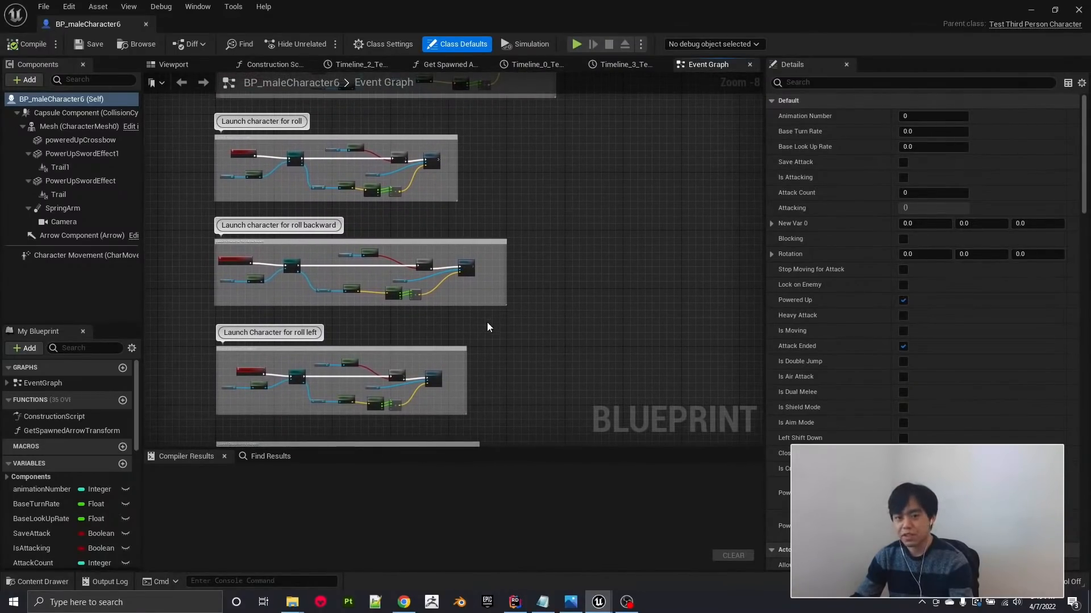
Find the "Combo System Setup -Normal light attacks" group in the event graph and view its upper attack branch.
right_click_drag(603, 316, 411, 355)
scroll(452, 307, "down", 1)
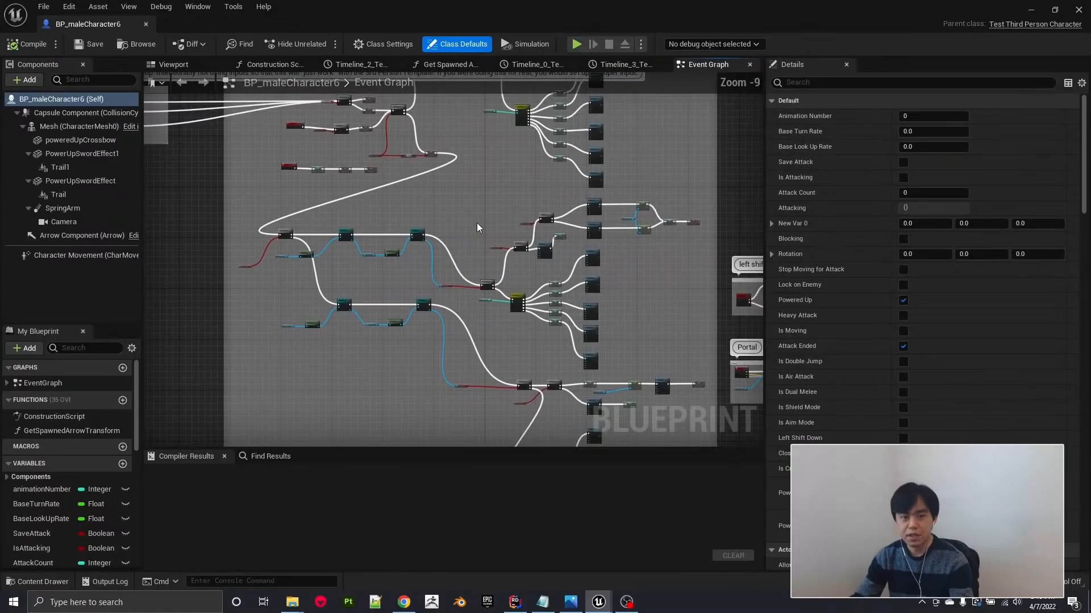
right_click_drag(476, 222, 406, 427)
right_click_drag(474, 246, 470, 332)
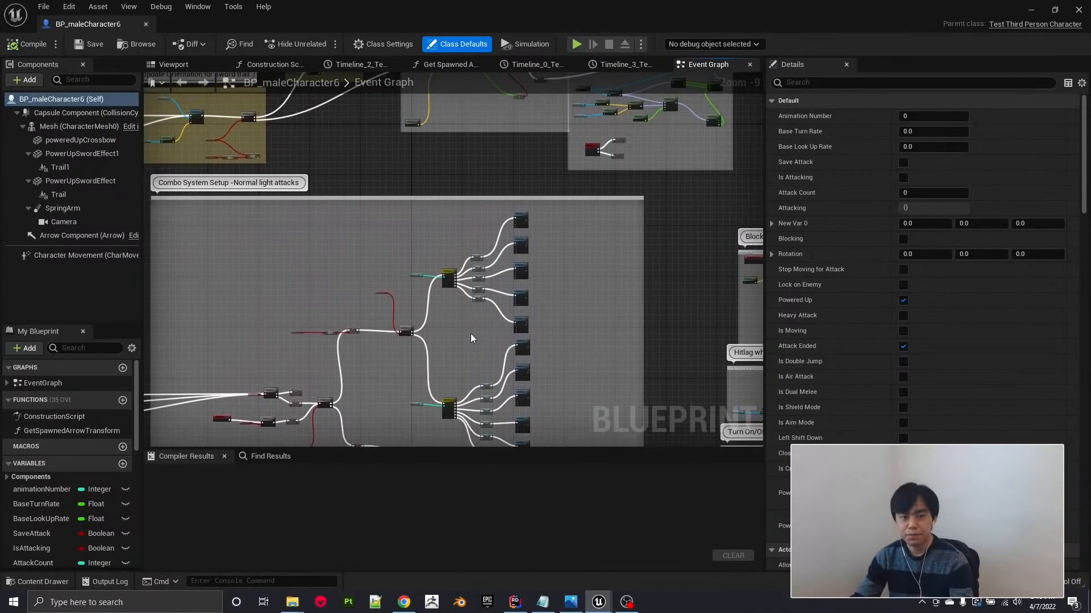
scroll(483, 276, "up", 2)
scroll(483, 276, "up", 3)
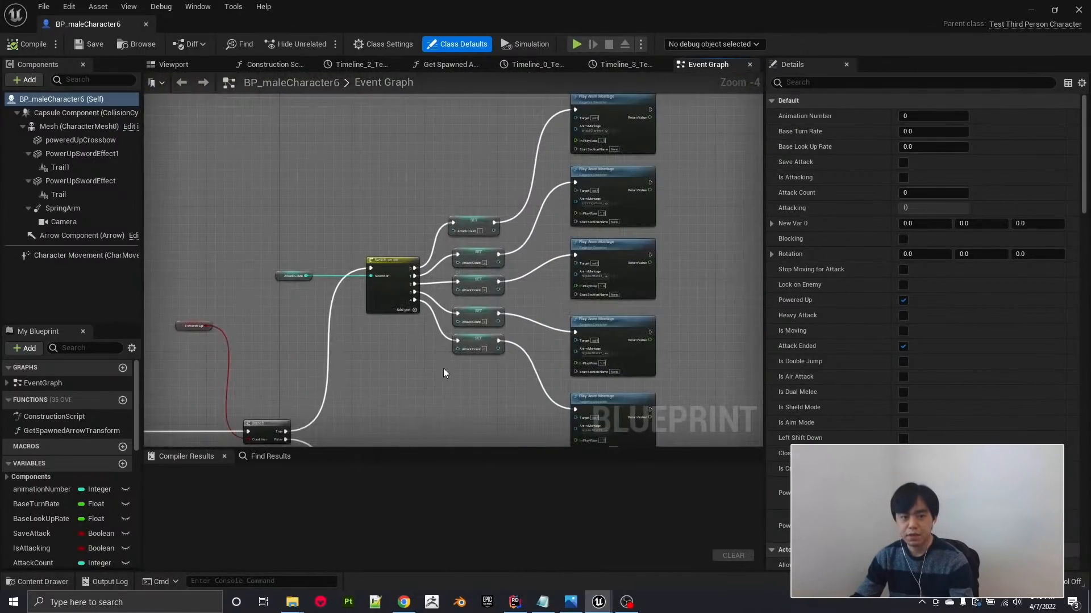
Examine the combo's Switch on Int outputs with their Set Attack Count and Play Anim Montage nodes.
right_click_drag(443, 368, 387, 389)
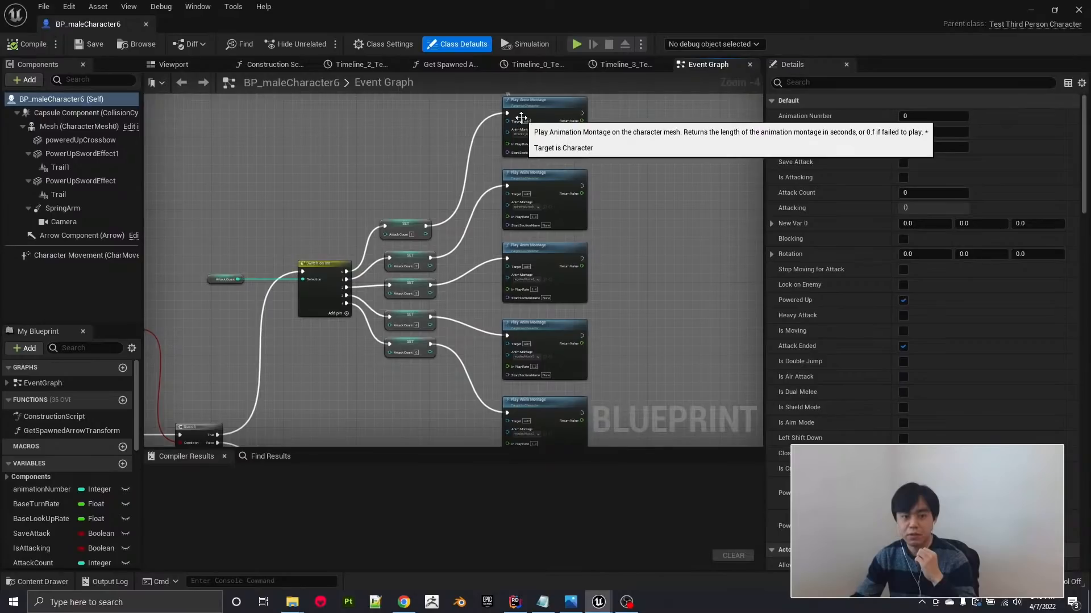
scroll(415, 259, "up", 3)
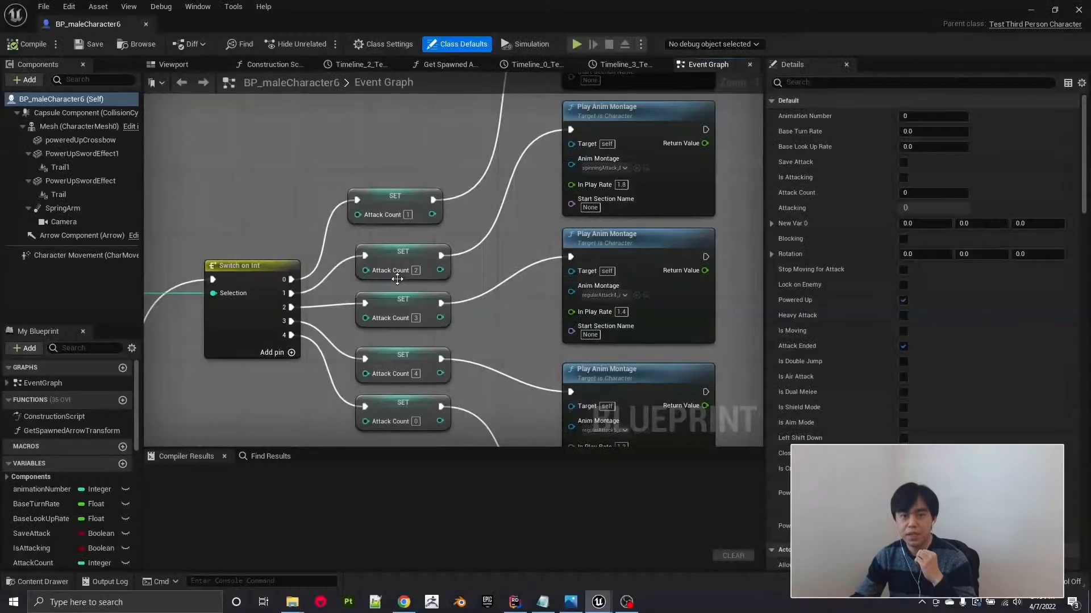
scroll(539, 276, "down", 2)
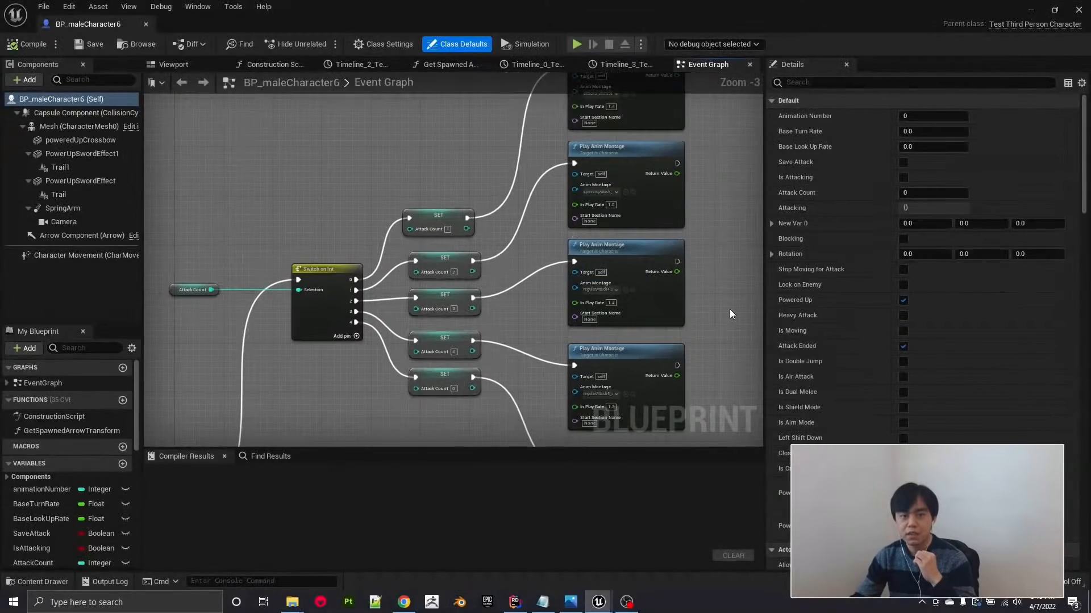
right_click_drag(729, 309, 653, 208)
scroll(633, 224, "down", 2)
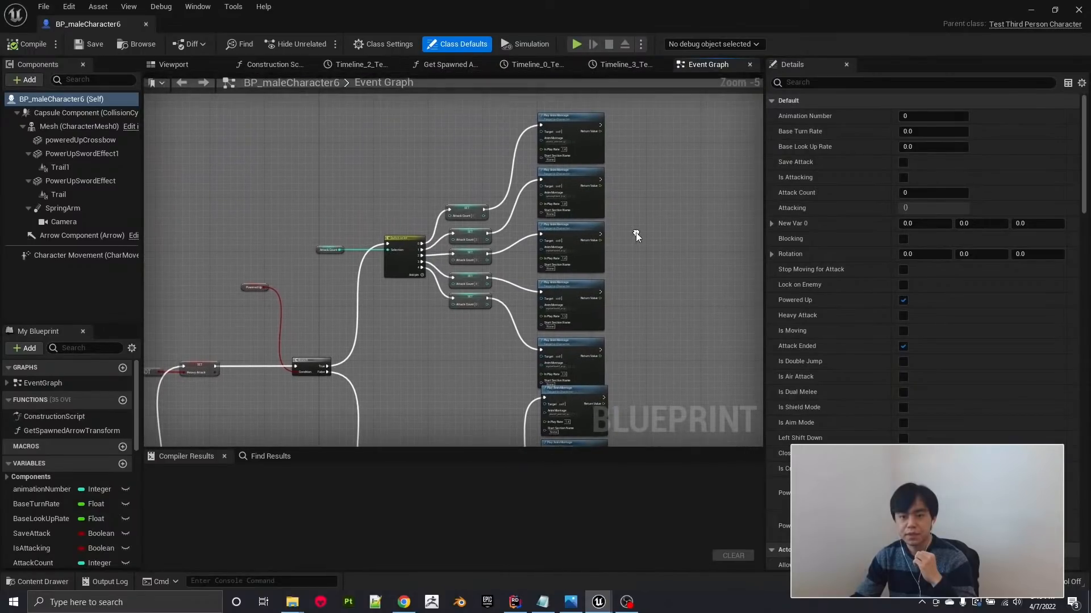
Locate the first Play Anim Montage node's asset, open attack3_animset_Montage_PowerUp, and minimize the montage editor window.
scroll(567, 150, "up", 5)
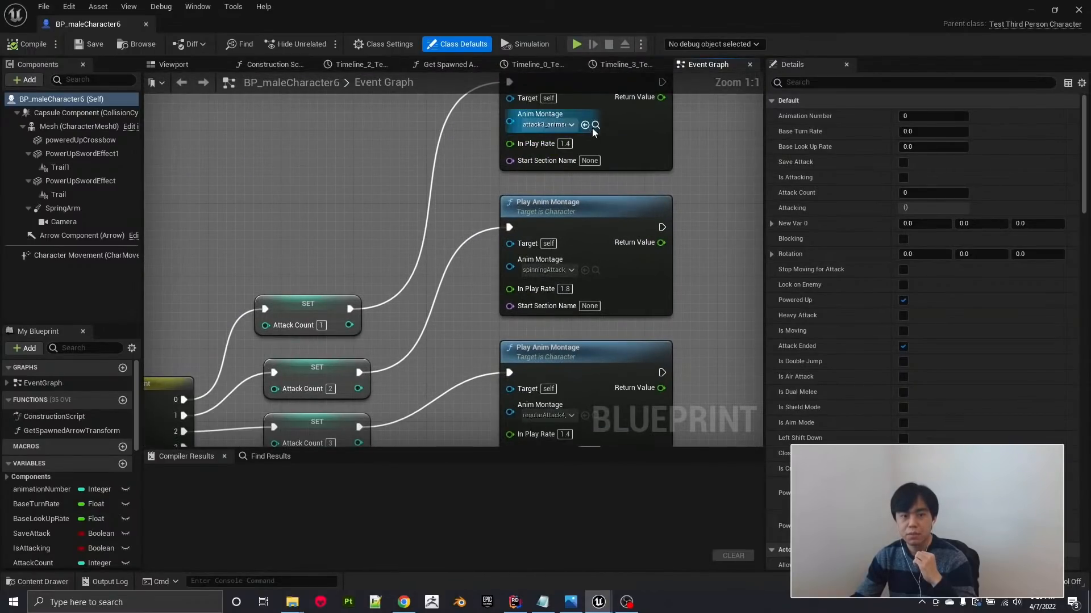
left_click(595, 125)
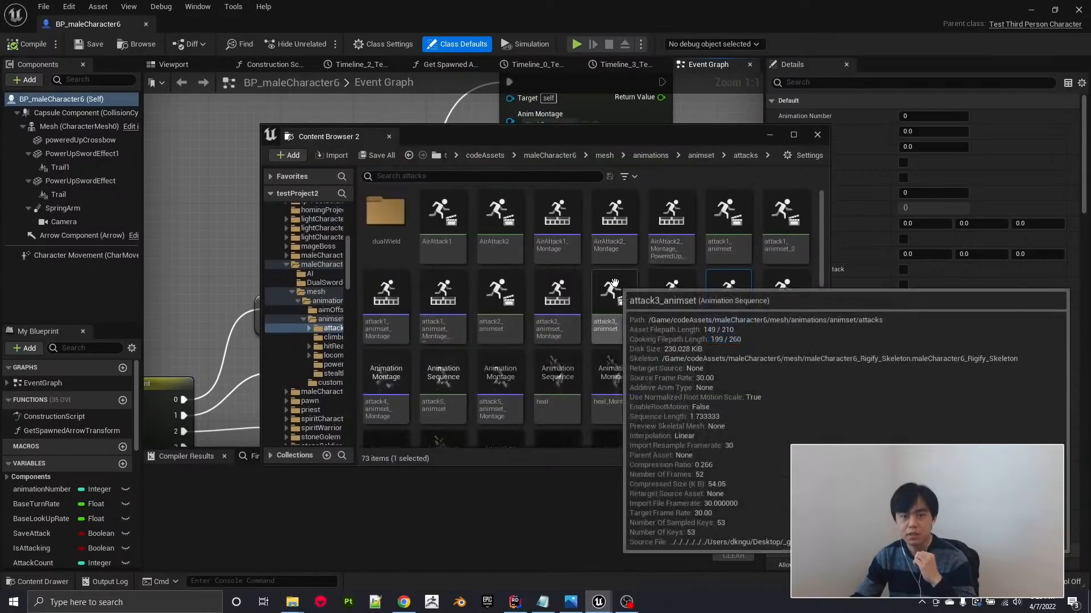
double_click(735, 289)
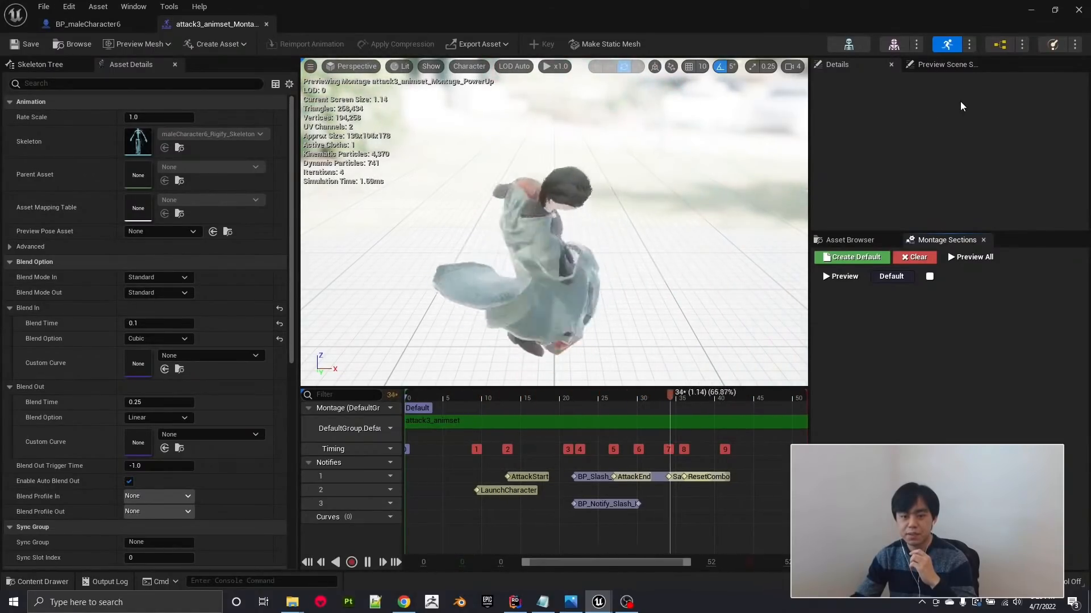
left_click(1032, 12)
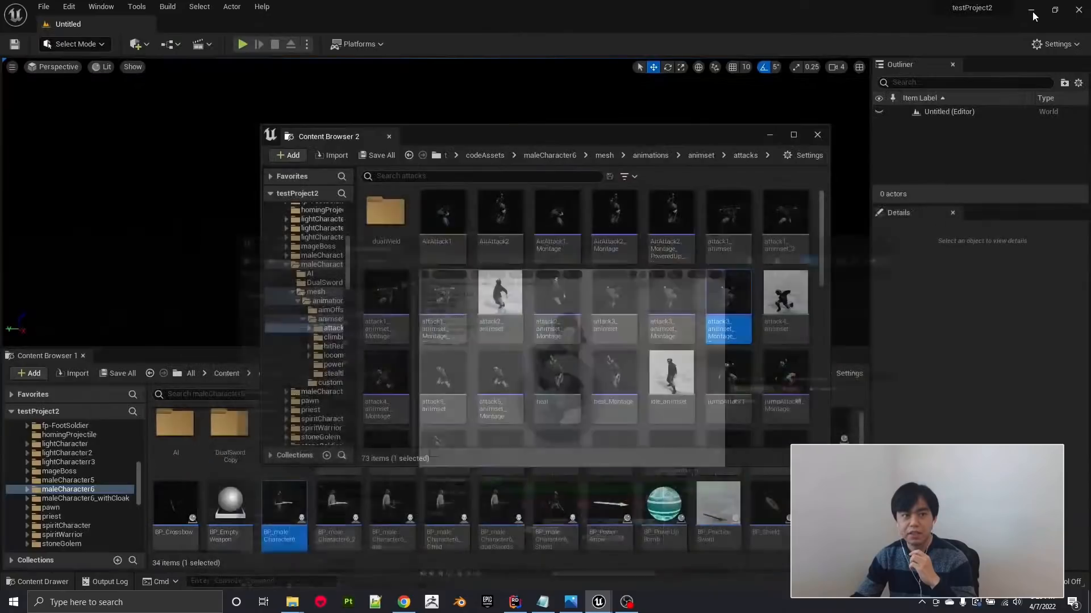
Minimize the second Content Browser window and return to the BP_maleCharacter6 blueprint's event graph.
left_click(770, 135)
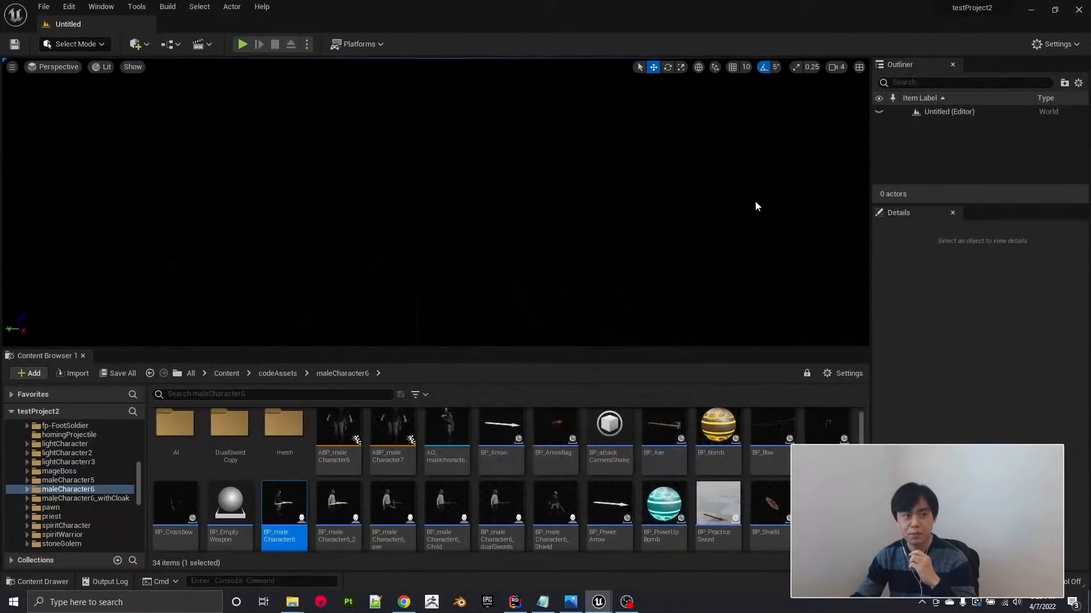
mouse_move(599, 602)
left_click(602, 571)
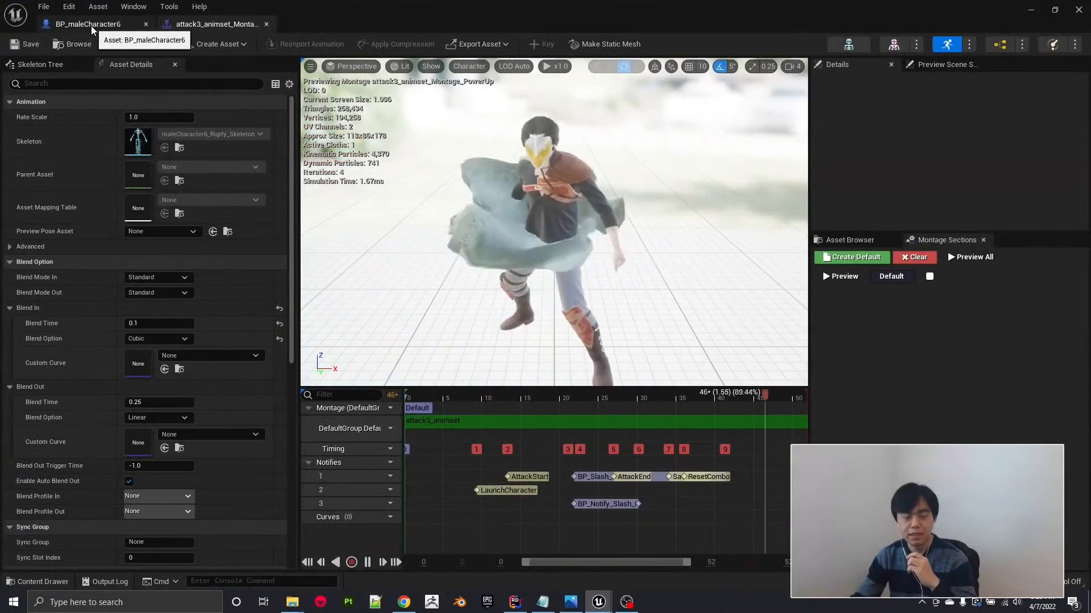
left_click(91, 25)
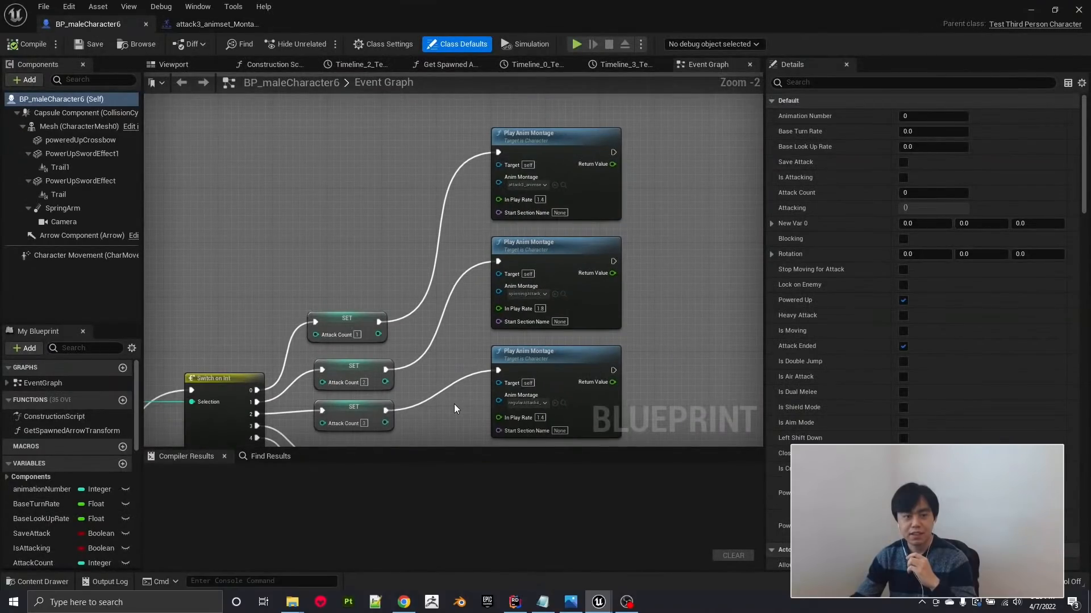
Examine the light attack path's Heavy Attack and Powered Up nodes and the Switch on Int combo outputs on both branches.
right_click_drag(455, 404, 428, 278)
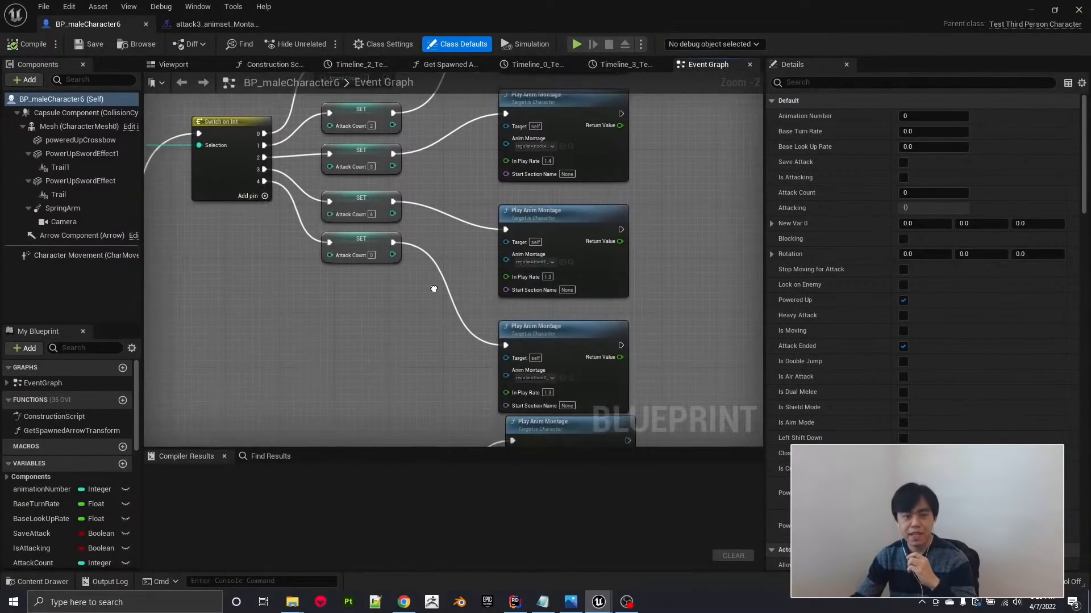
scroll(428, 277, "down", 4)
scroll(384, 267, "up", 3)
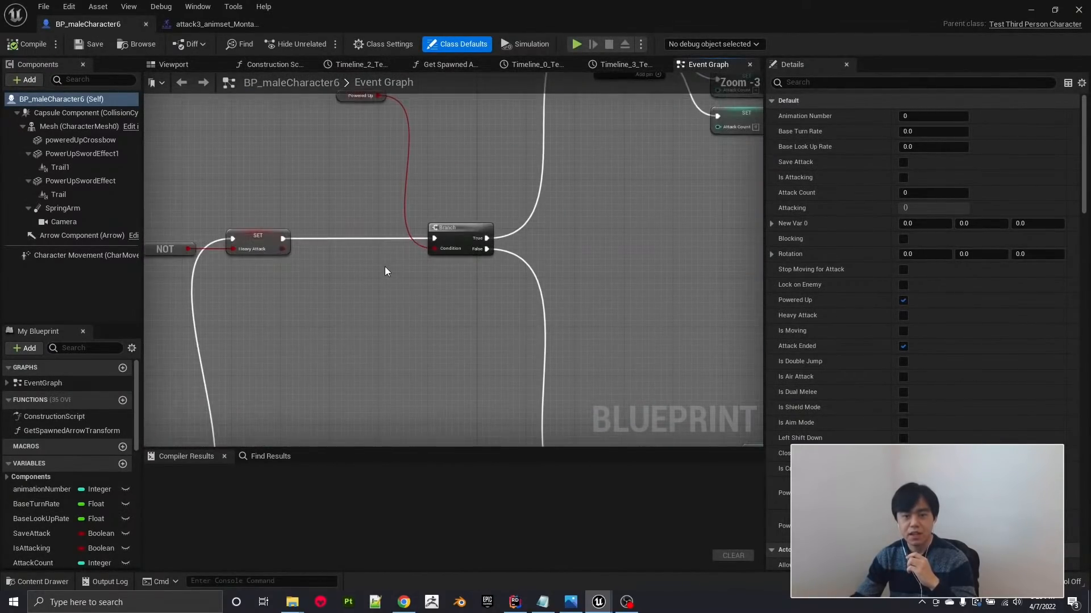
right_click_drag(494, 288, 653, 292)
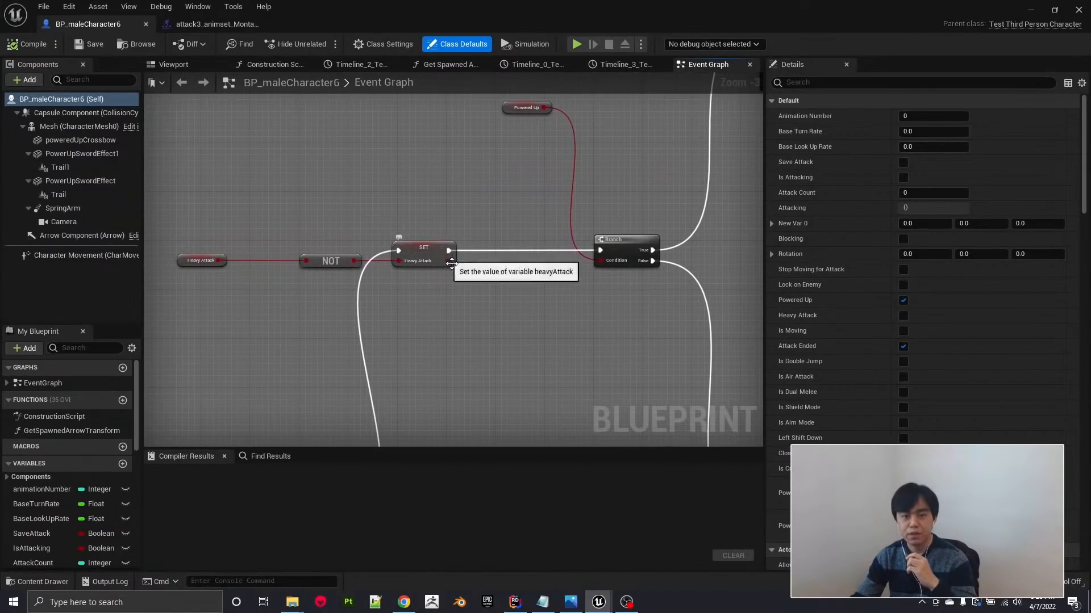
right_click_drag(546, 313, 486, 257)
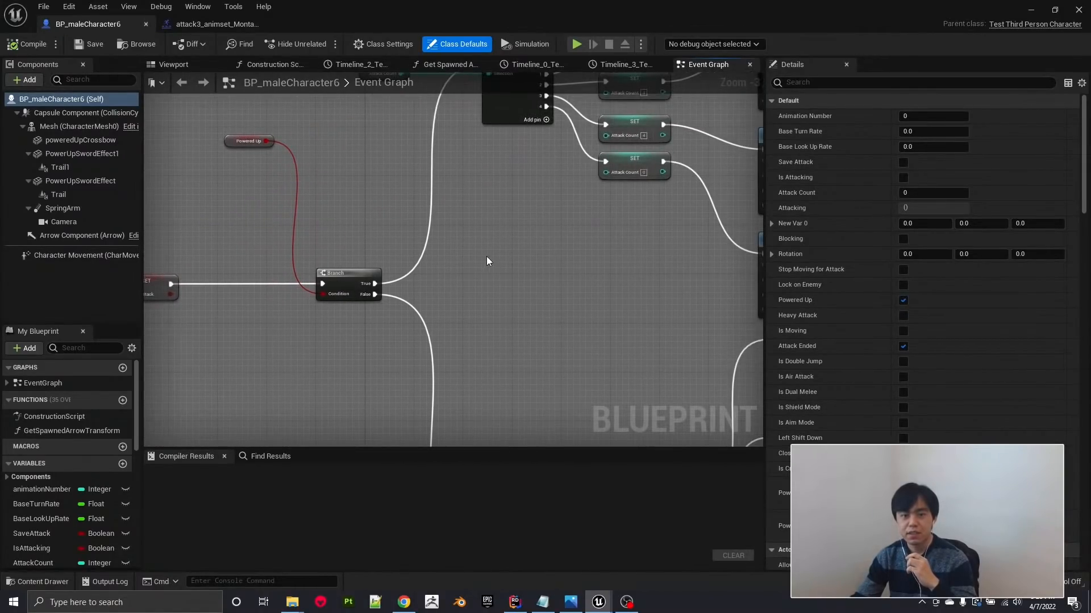
scroll(474, 292, "down", 3)
right_click_drag(566, 348, 558, 196)
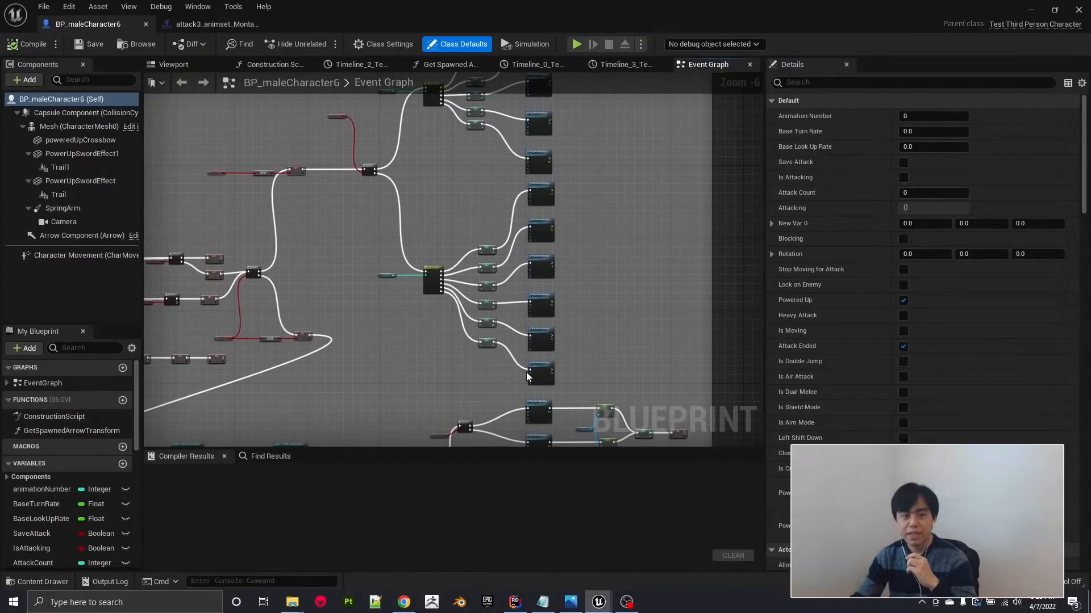
scroll(526, 244, "up", 4)
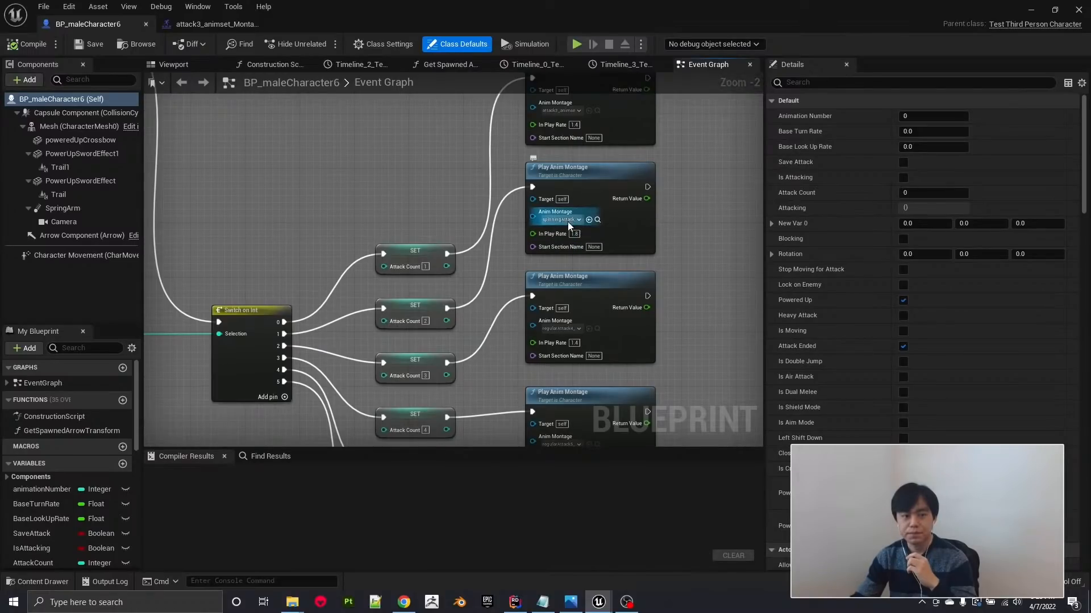
scroll(560, 223, "down", 7)
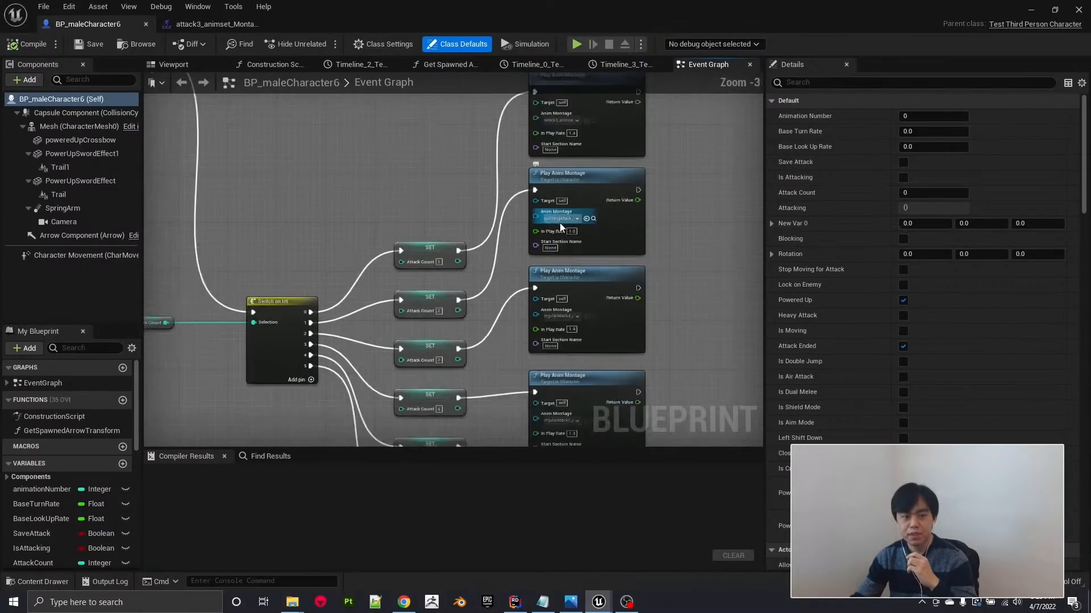
Examine the "Simple attack setup" group's Event Ai Attack, Left Mouse Button and Thumb Mouse Button nodes with their Set Heavy Attack nodes.
right_click_drag(411, 290, 621, 302)
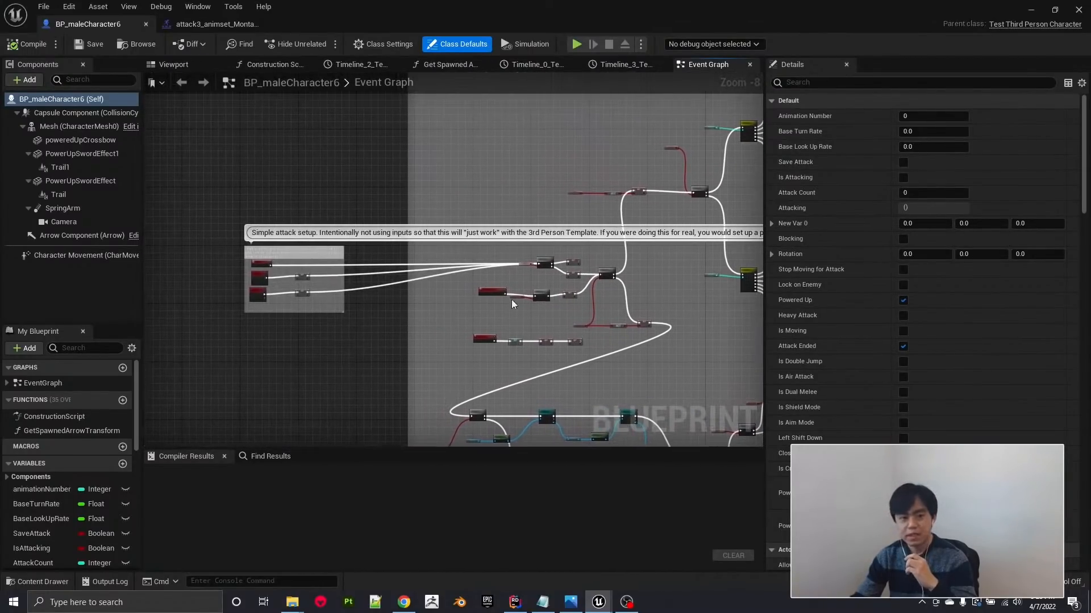
scroll(223, 303, "up", 6)
right_click_drag(345, 257, 364, 317)
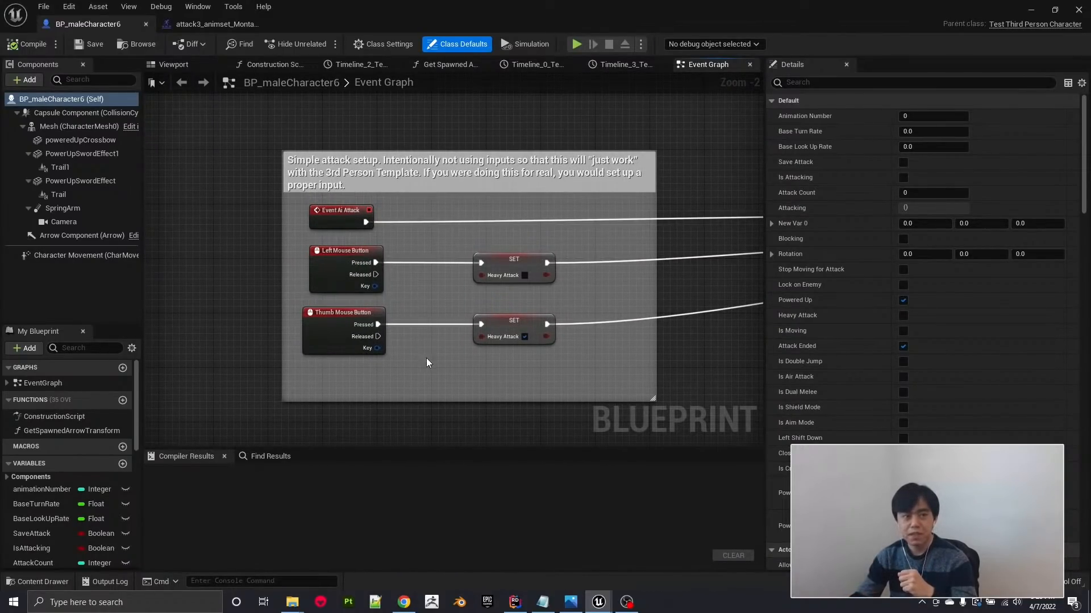
scroll(427, 359, "down", 2)
right_click_drag(597, 399, 443, 377)
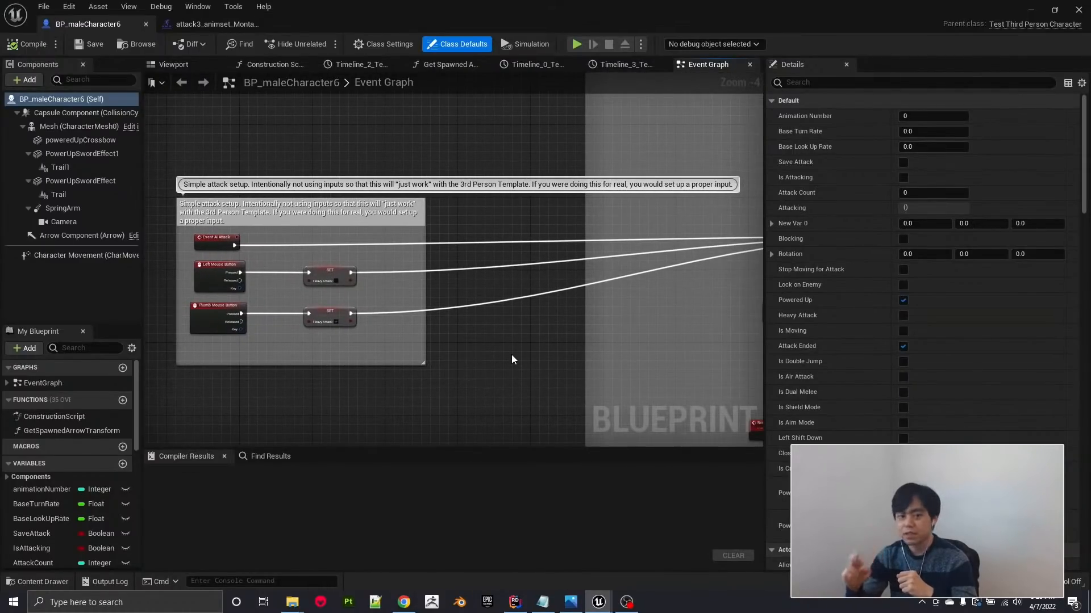
scroll(511, 359, "down", 1)
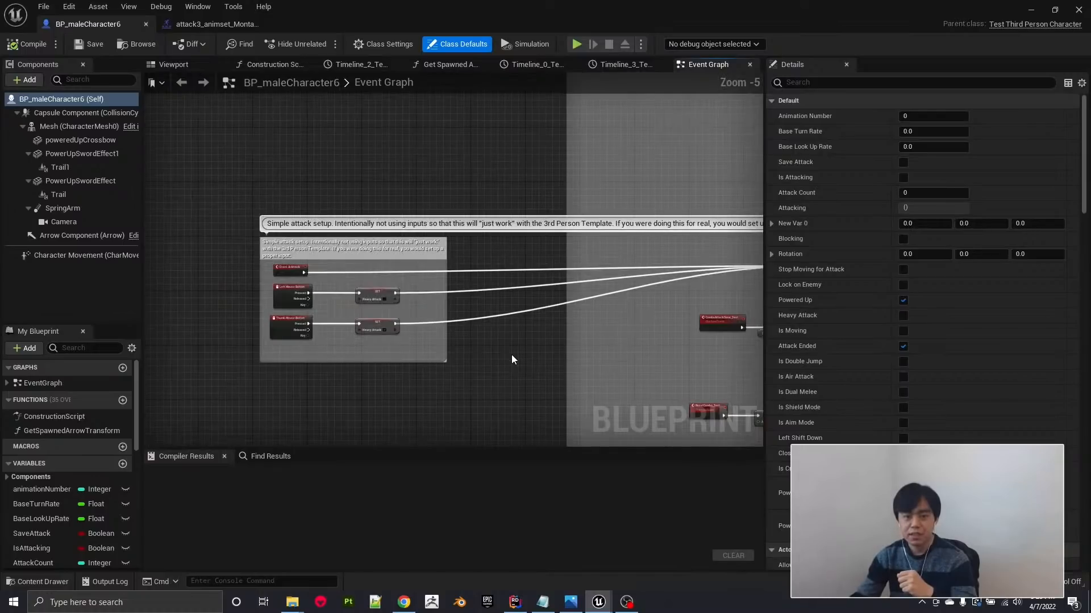
right_click_drag(530, 363, 281, 341)
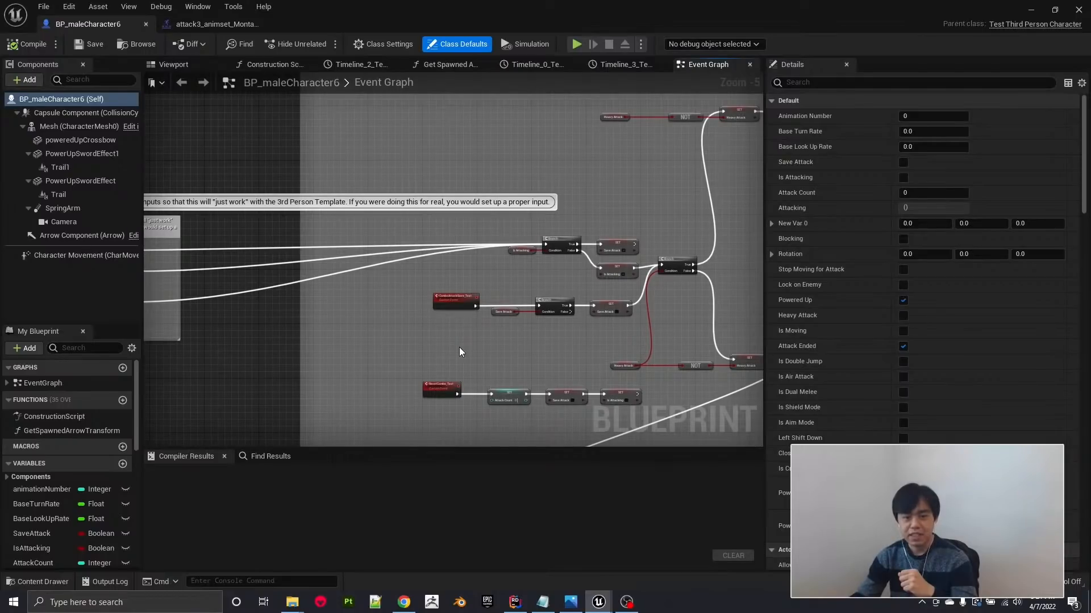
scroll(458, 347, "down", 2)
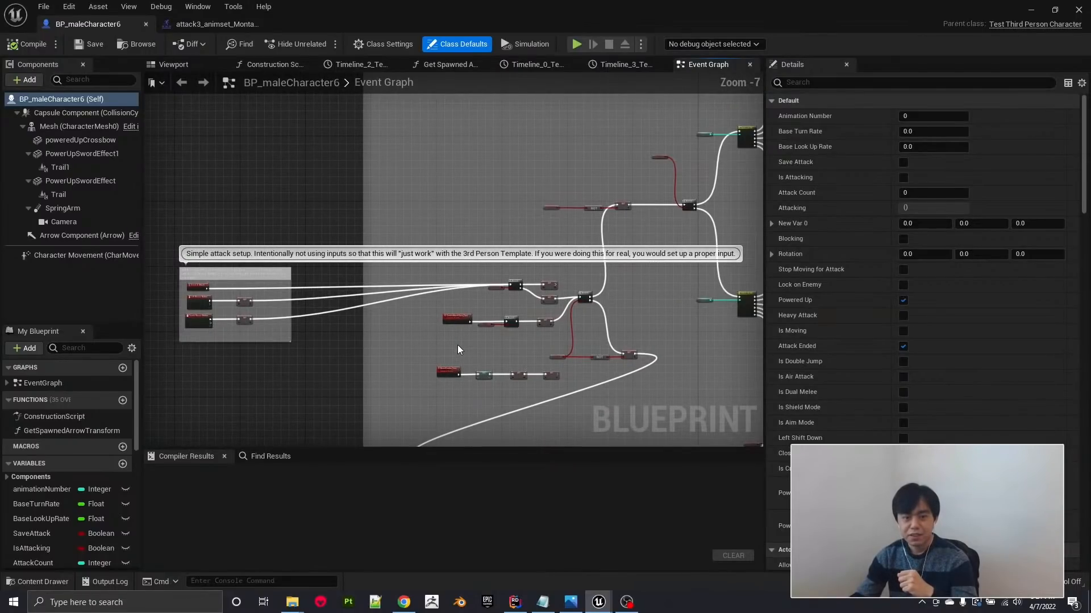
scroll(165, 314, "up", 4)
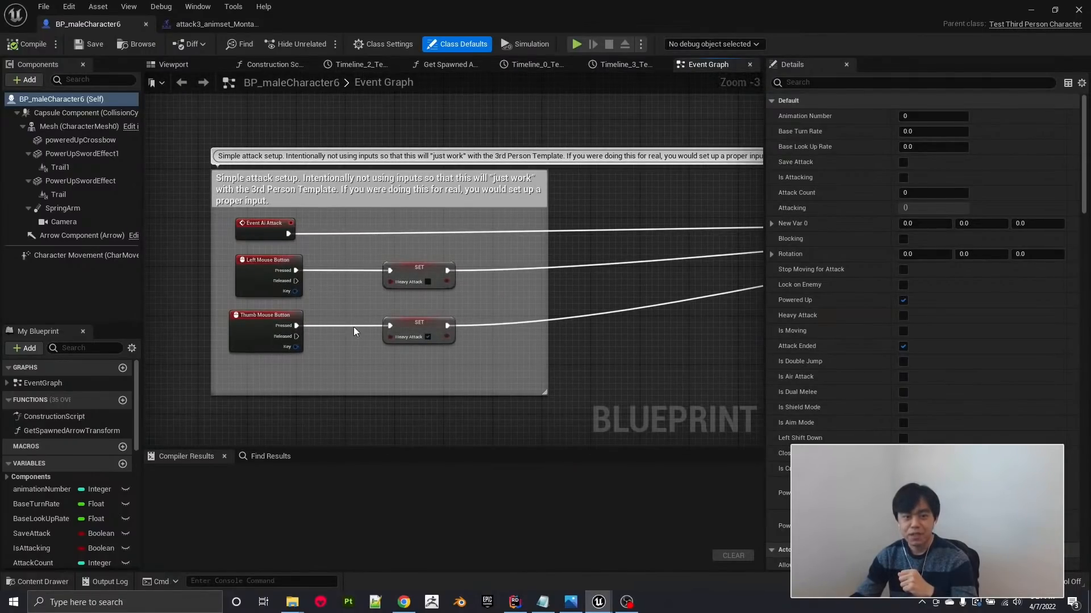
Follow the wire from the simple attack setup into the lower attack branches and examine their Switch on Int and Play Anim Montage nodes.
scroll(377, 379, "down", 3)
right_click_drag(491, 393, 218, 220)
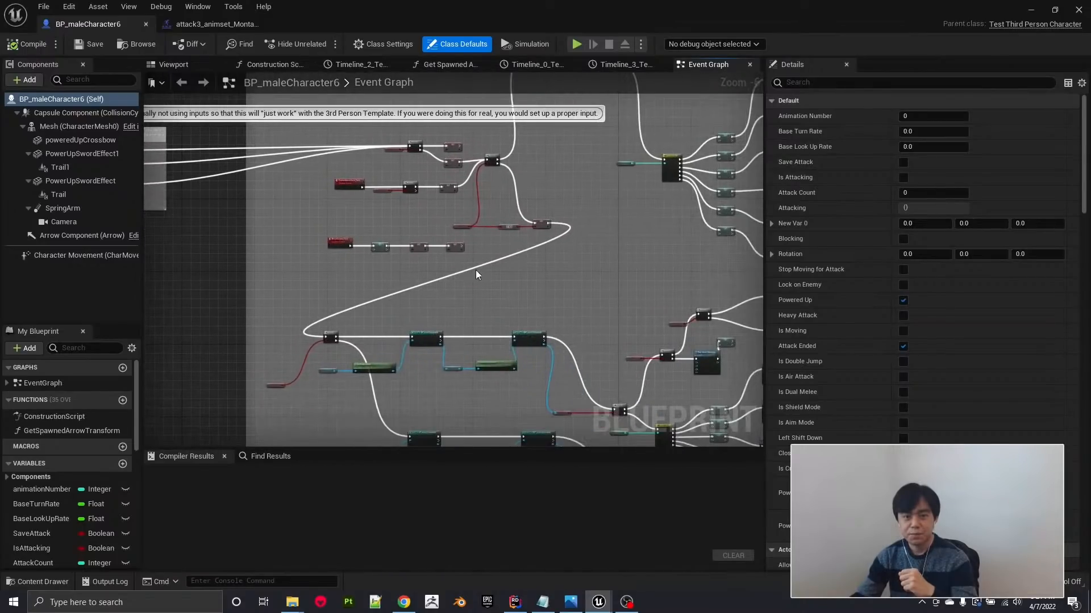
right_click_drag(476, 274, 455, 275)
right_click_drag(574, 295, 603, 265)
scroll(517, 231, "up", 3)
scroll(574, 270, "down", 1)
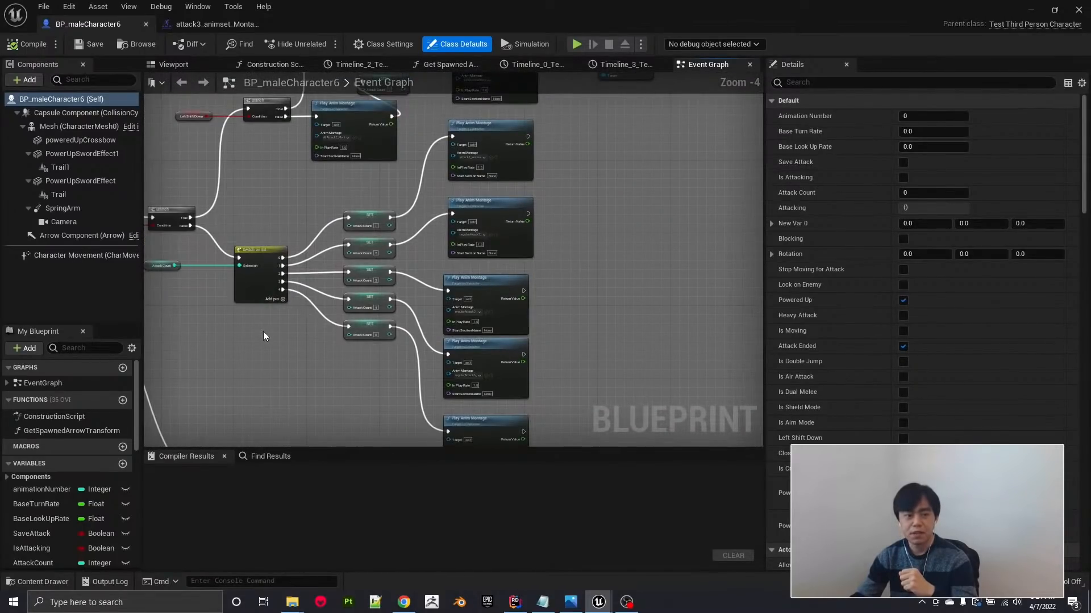
scroll(459, 346, "down", 8)
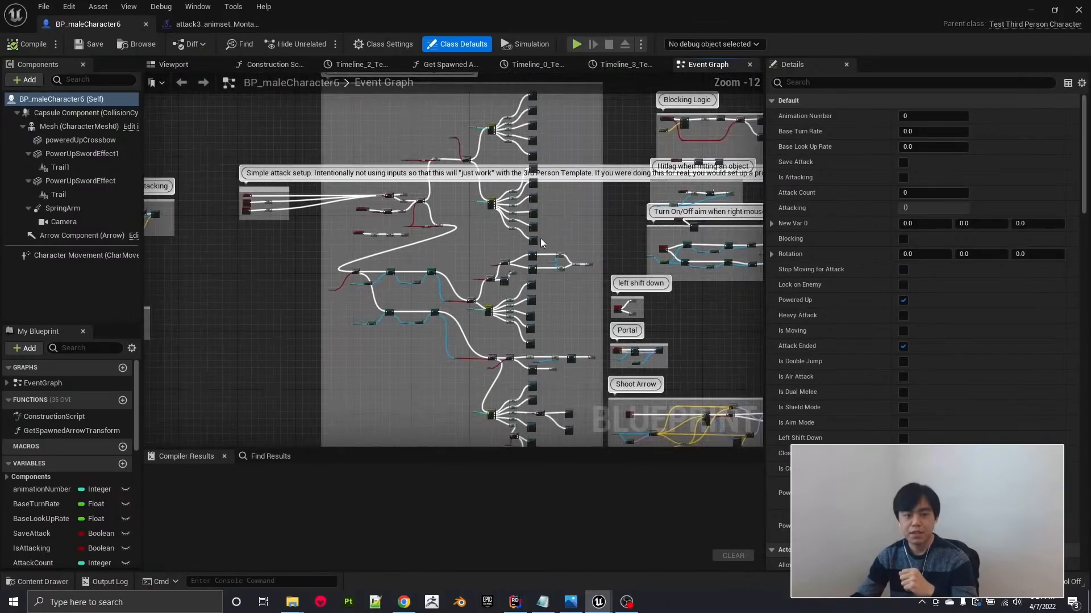
scroll(447, 278, "up", 7)
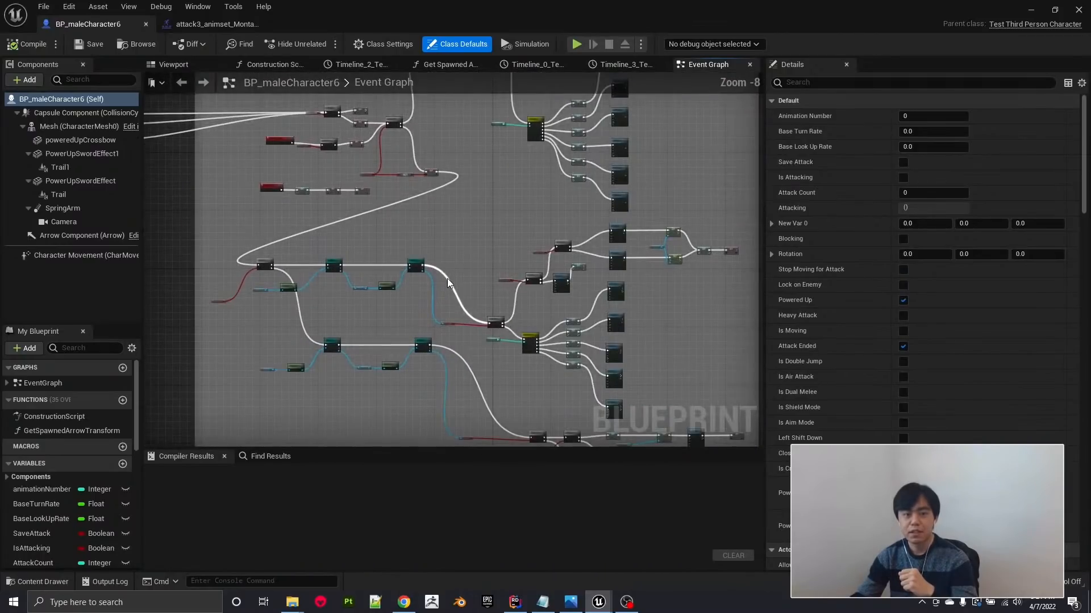
Examine the lower Powered Up Branch node with its Cast To and Get Pawn Owner nodes and both attack paths leading from it.
right_click_drag(307, 229, 543, 216)
scroll(308, 335, "up", 3)
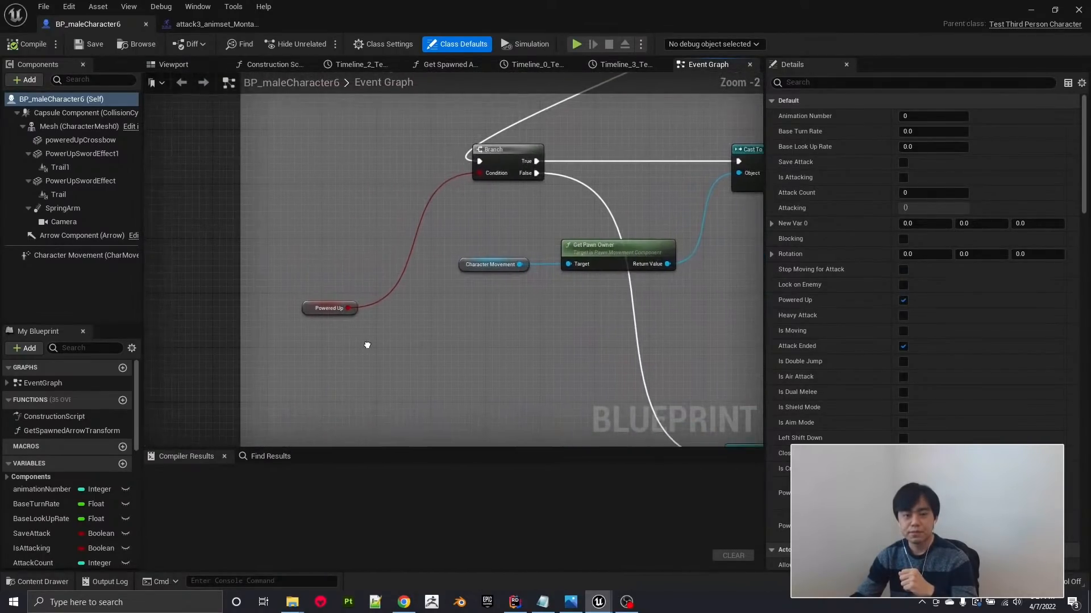
scroll(456, 346, "down", 5)
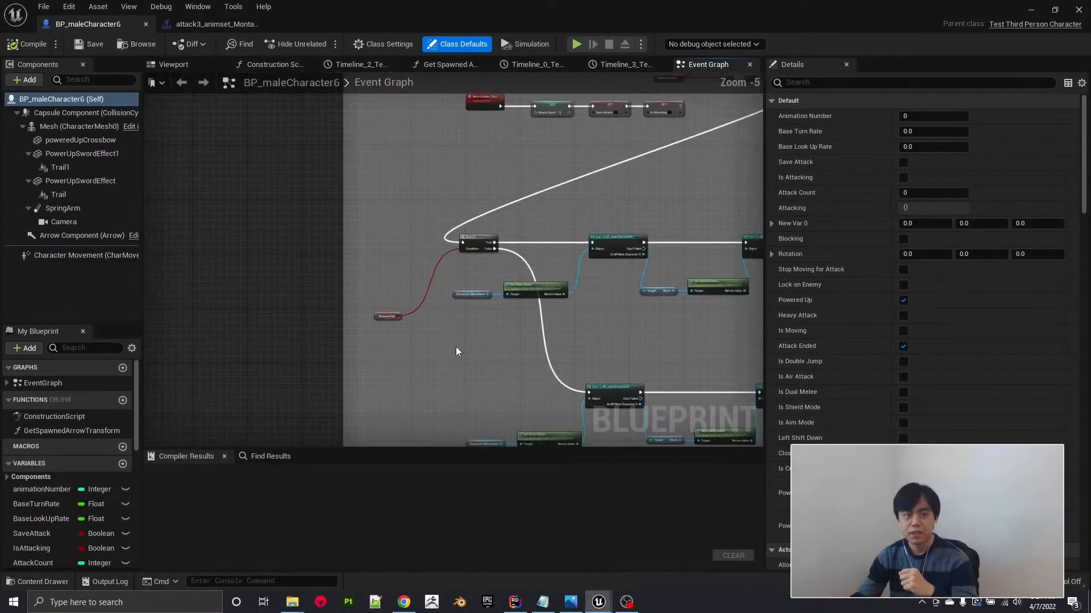
scroll(488, 200, "down", 5)
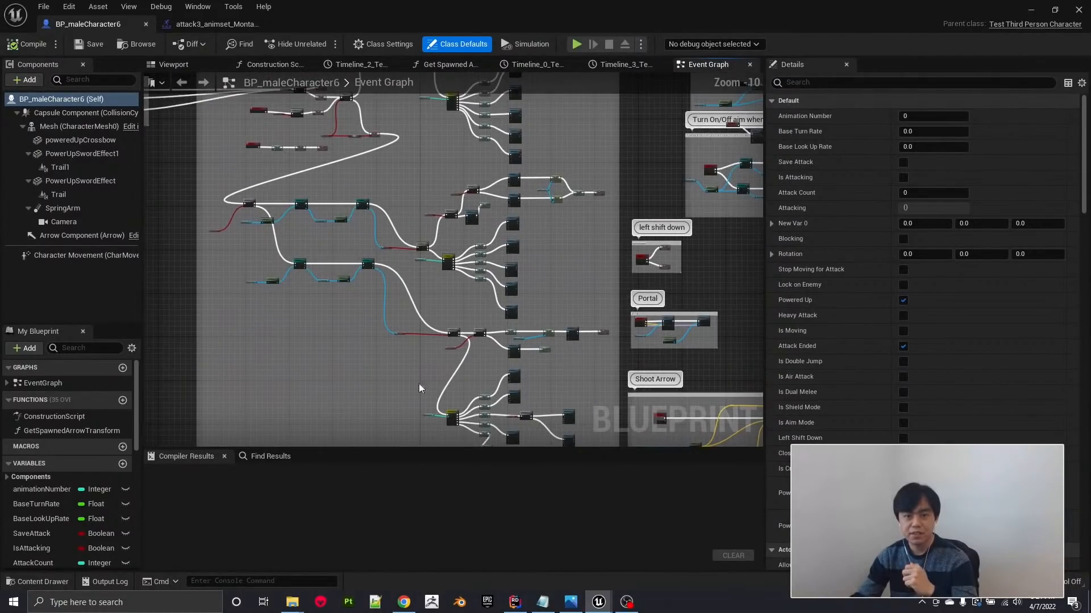
scroll(528, 336, "up", 1)
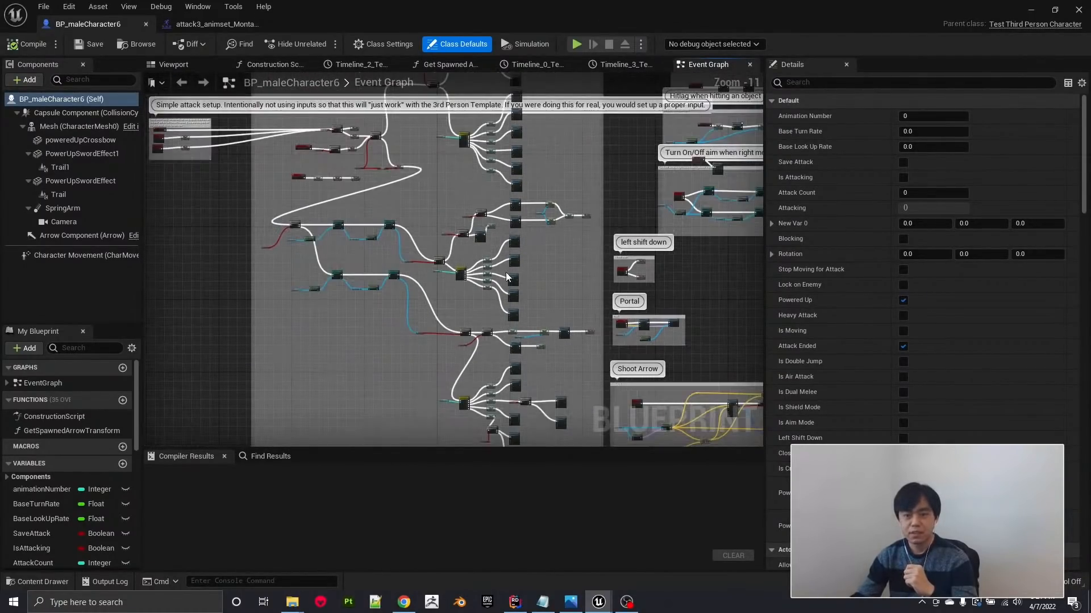
scroll(509, 352, "down", 1)
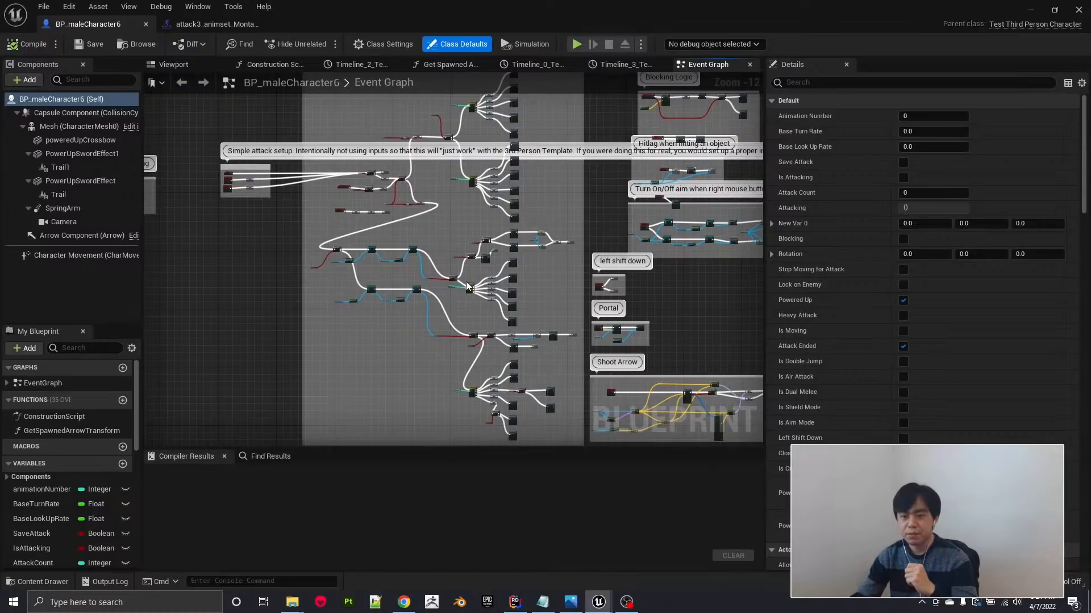
Look through the weapon blueprints available for the character's Weapon Class Right property, and close the list without changing the selection.
scroll(1020, 308, "down", 3)
scroll(1021, 310, "down", 9)
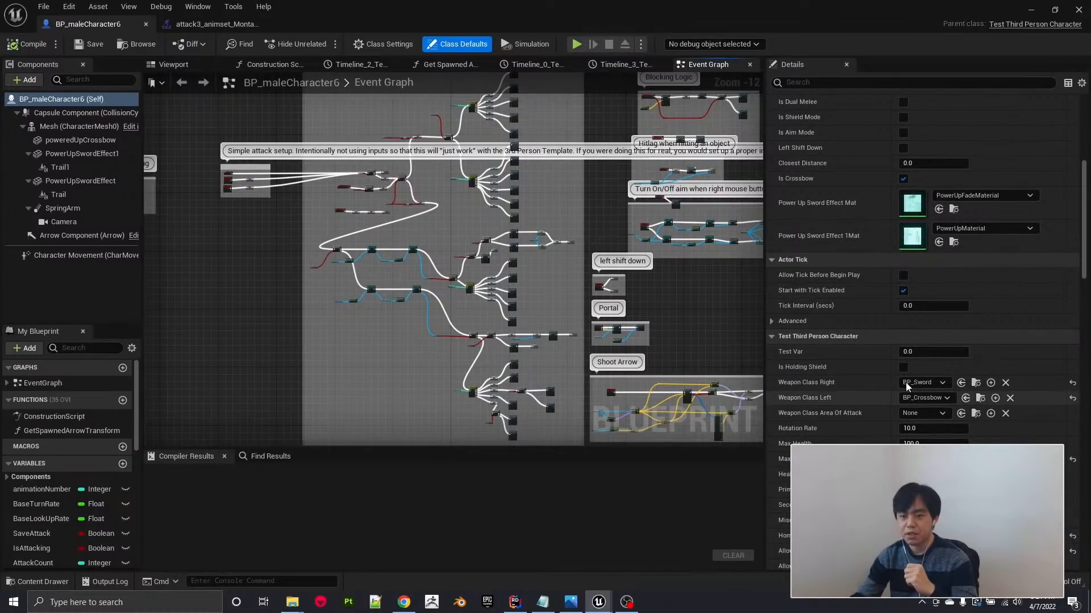
left_click(941, 383)
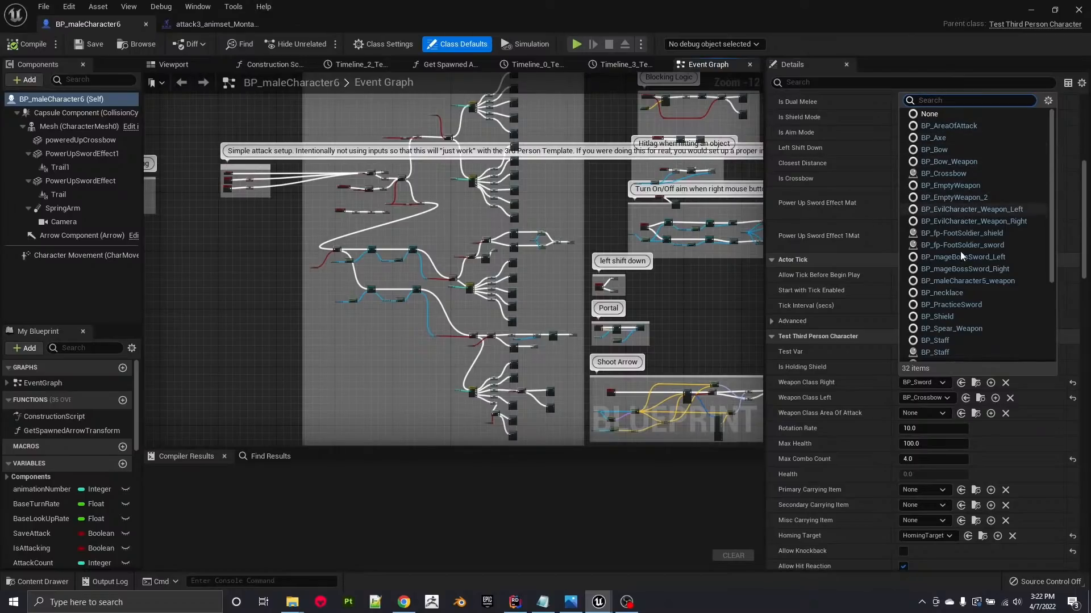
scroll(959, 267, "down", 2)
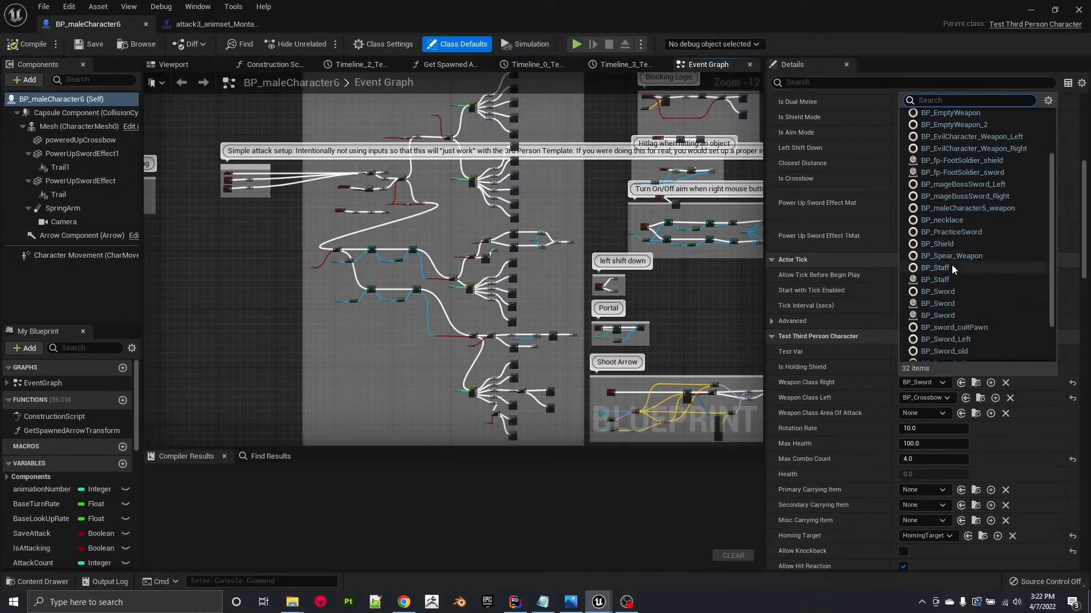
scroll(980, 340, "down", 1)
scroll(980, 340, "down", 1)
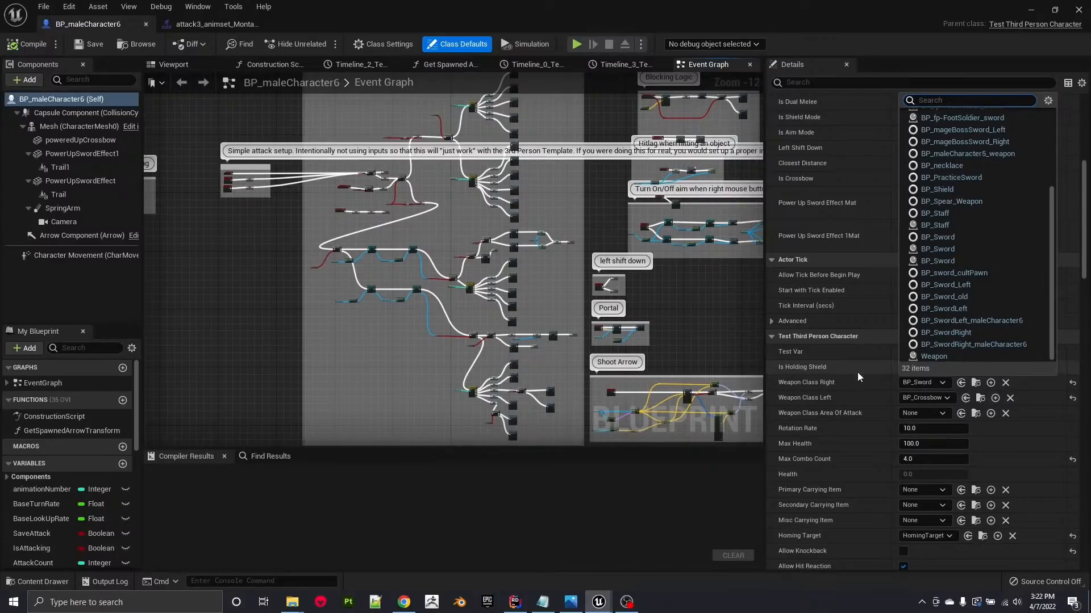
scroll(960, 298, "up", 3)
scroll(956, 287, "up", 1)
scroll(956, 286, "down", 5)
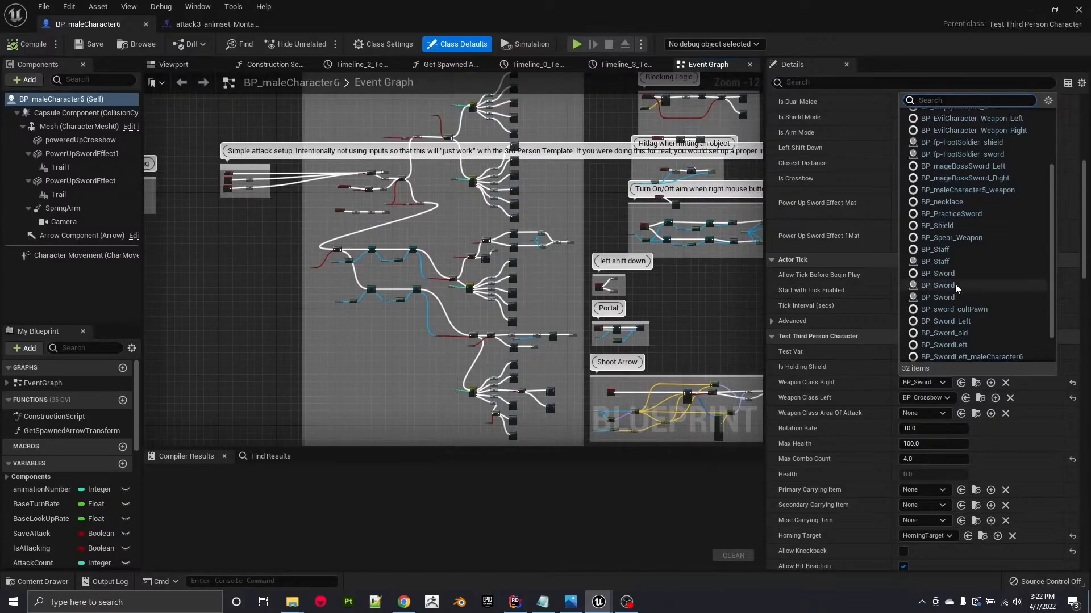
left_click(718, 312)
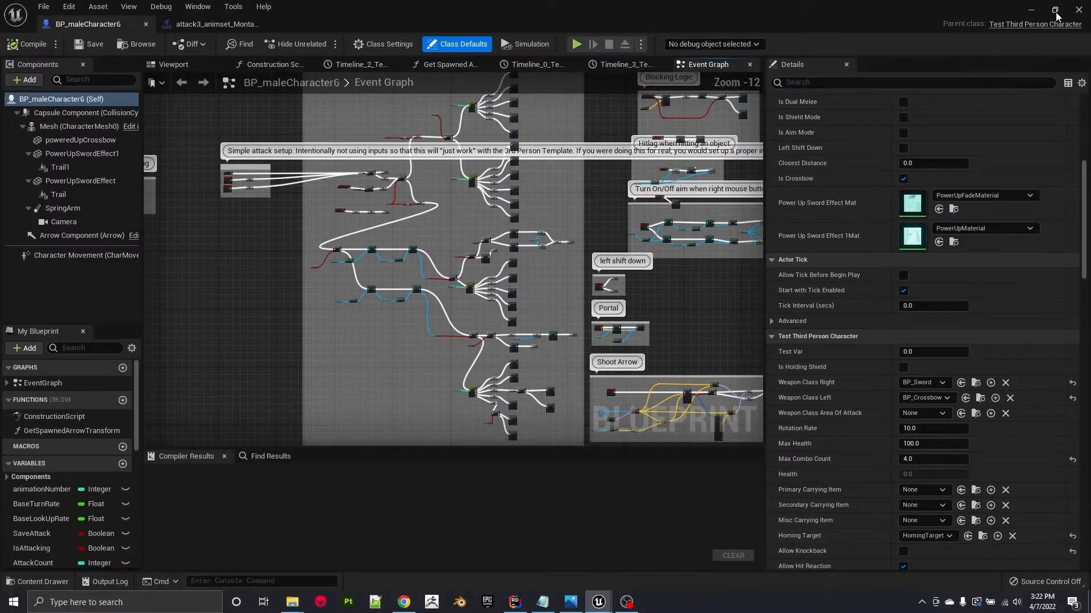
Return to the level editor and open the teleportationPortal level from the MyAssets folder.
left_click(1029, 16)
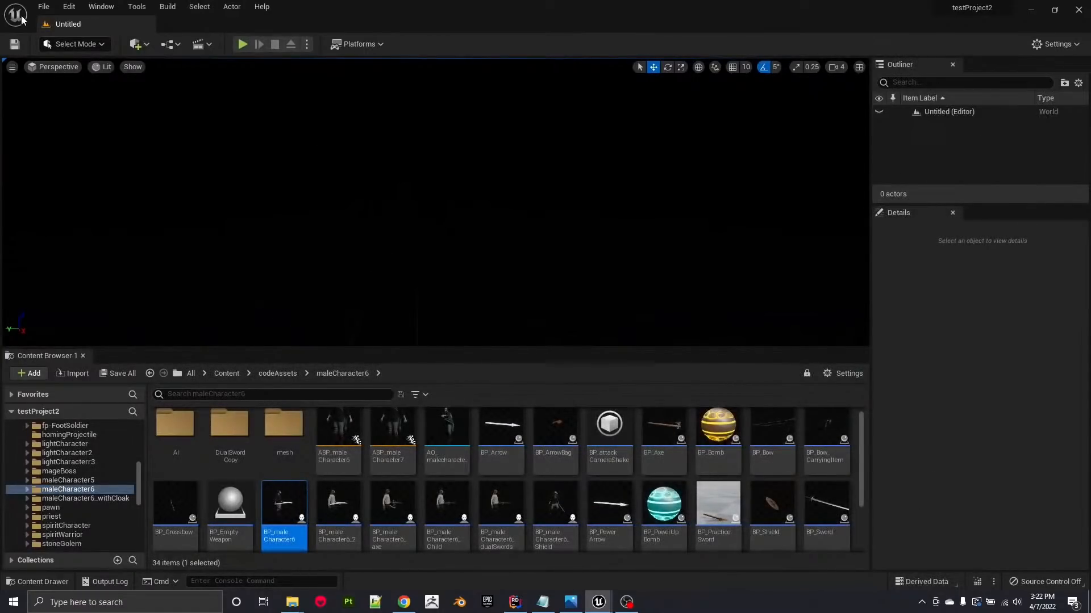
left_click(49, 9)
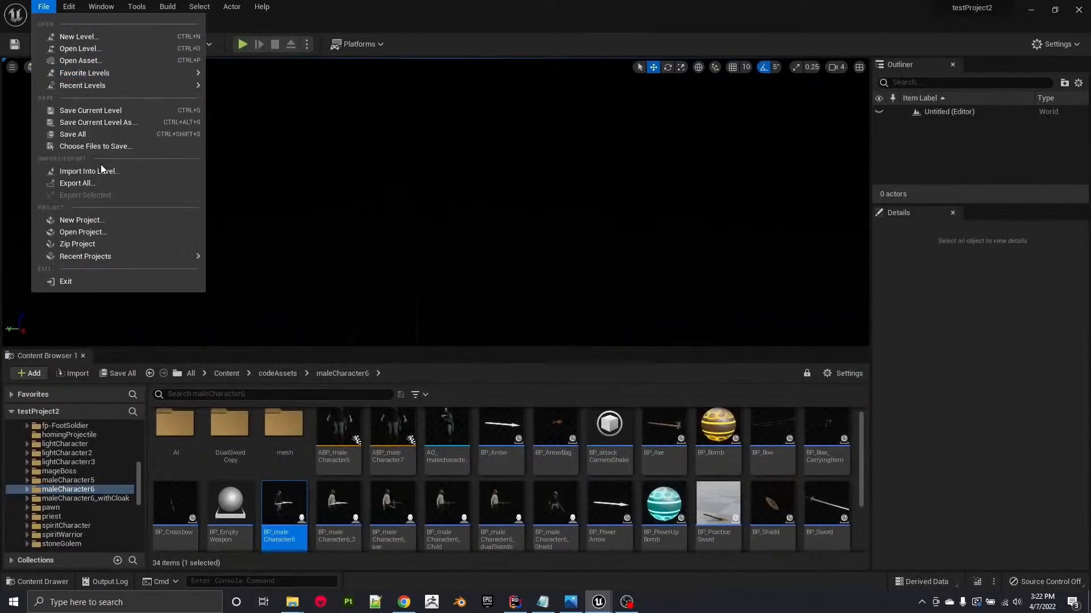
left_click(103, 53)
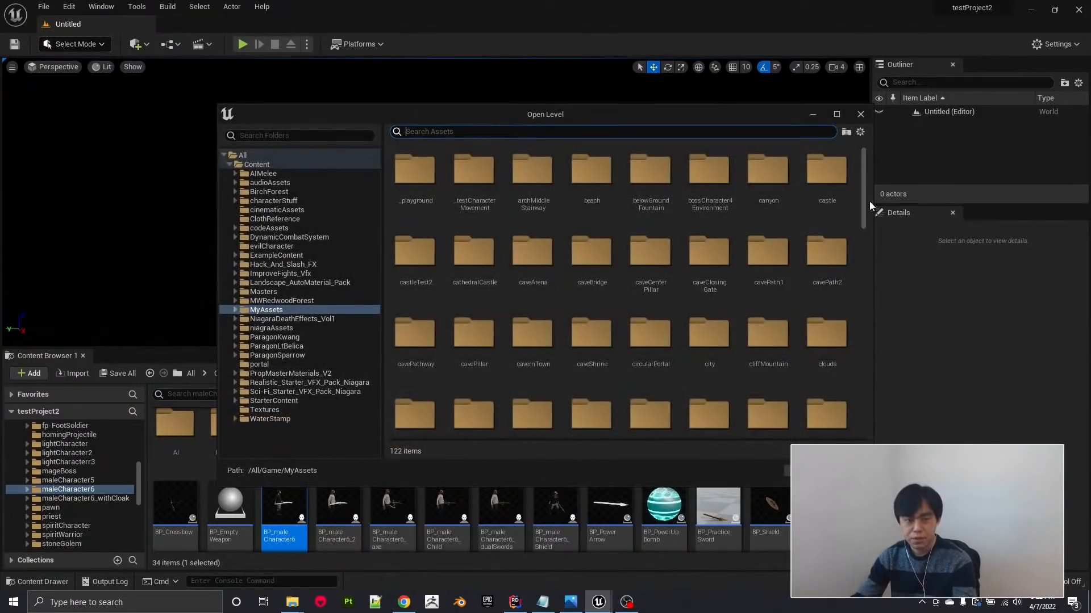
left_click_drag(869, 206, 868, 417)
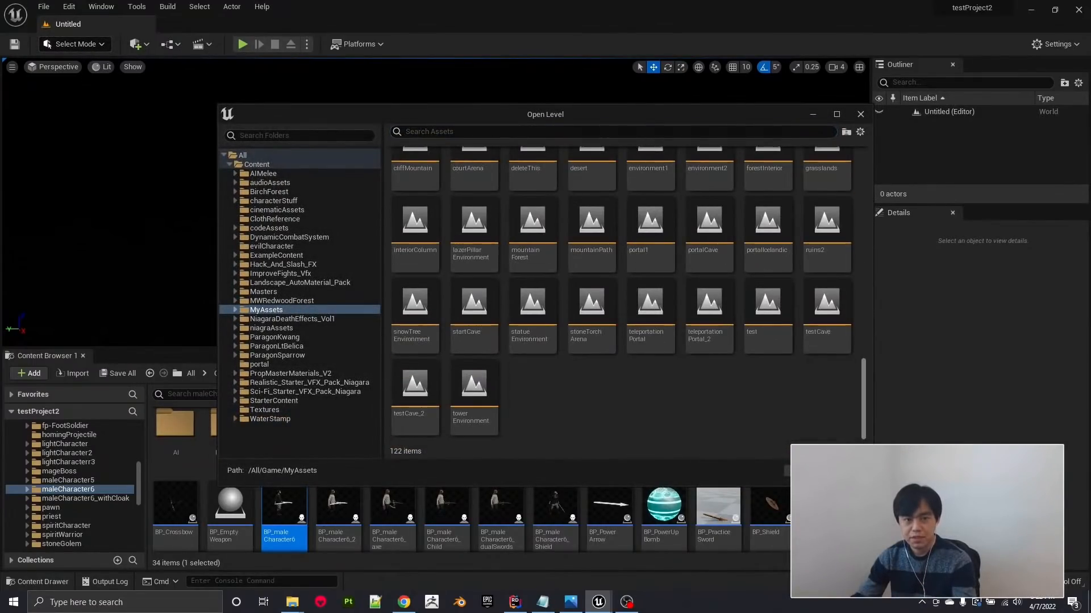
left_click(646, 313)
double_click(646, 312)
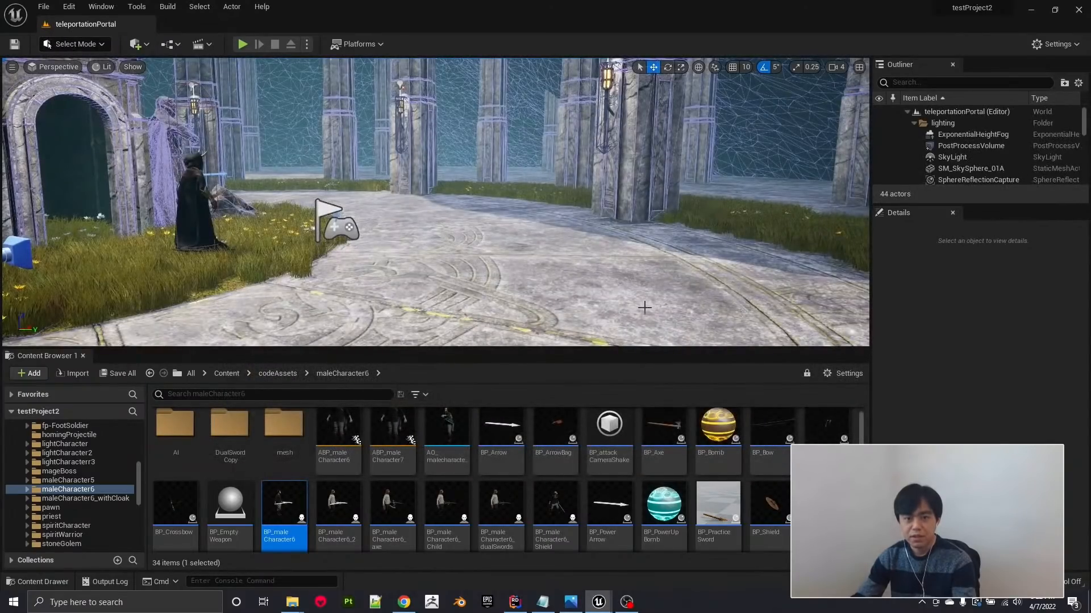
Look around the teleportationPortal level, viewing the stone archway, the cloaked figure and the surrounding pillars.
right_click_drag(551, 263, 460, 259)
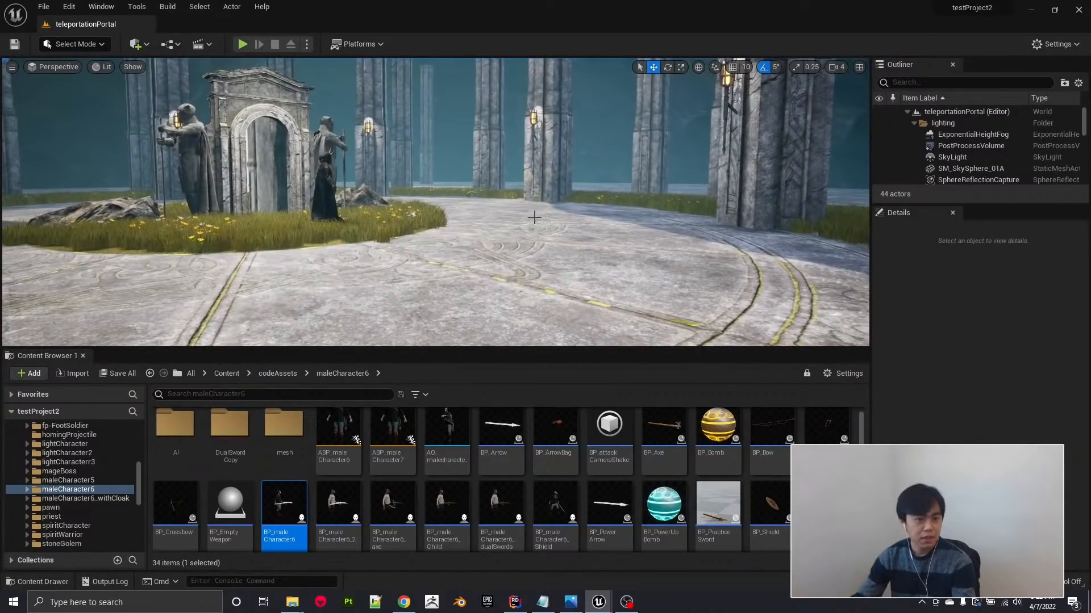
key("d")
right_click_drag(446, 258, 261, 284)
key("w")
key("a")
key("s")
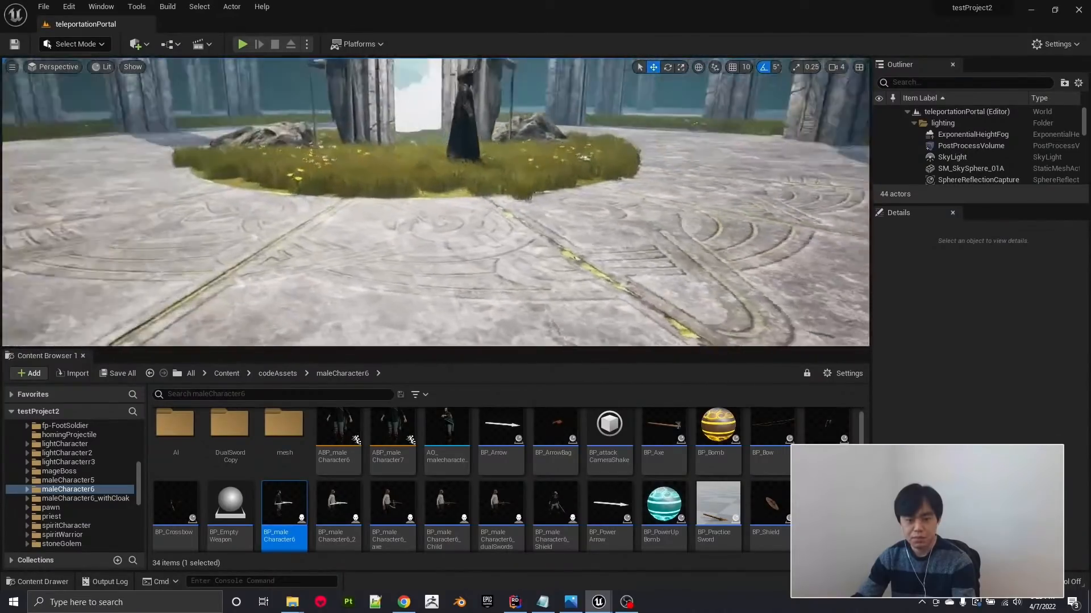
right_click_drag(443, 122, 506, 96)
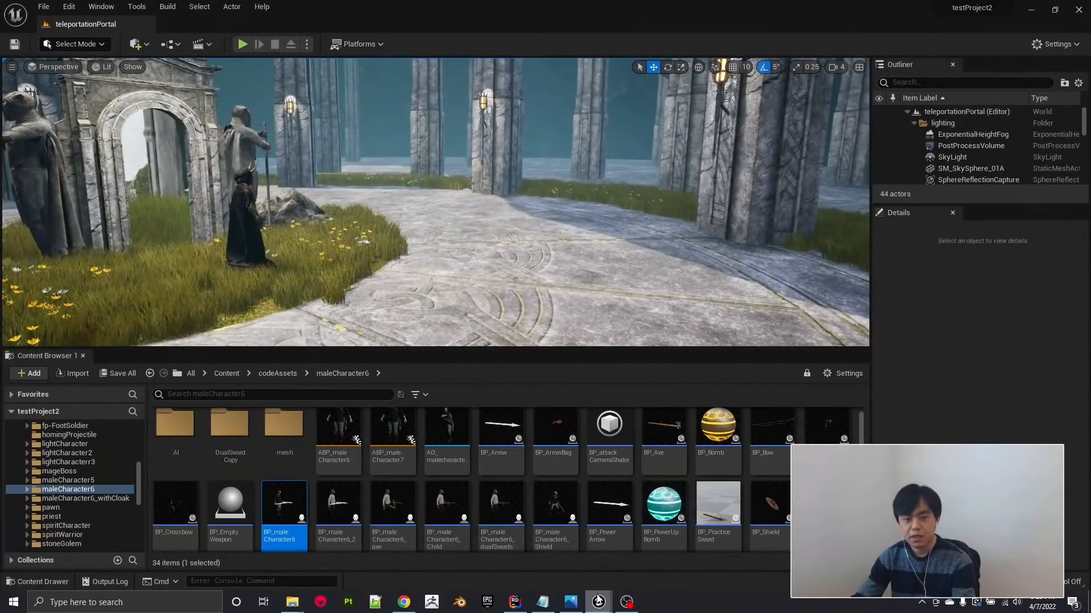
mouse_move(598, 600)
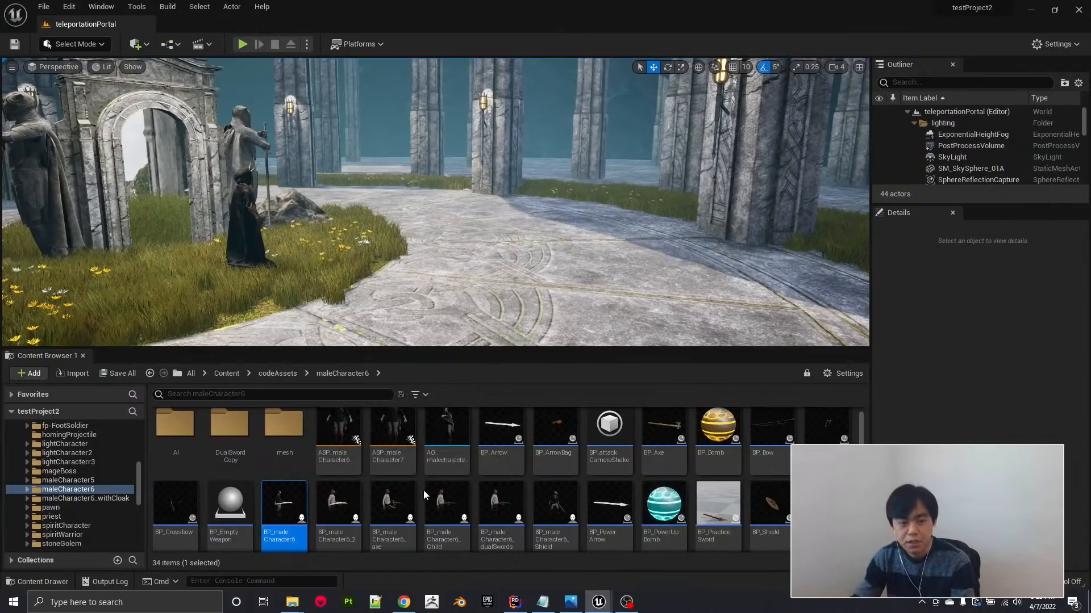
Open the ABP_maleCharacter6 animation blueprint and examine the "Set Character walk direction and angle" group in its Event Graph.
scroll(424, 490, "up", 1)
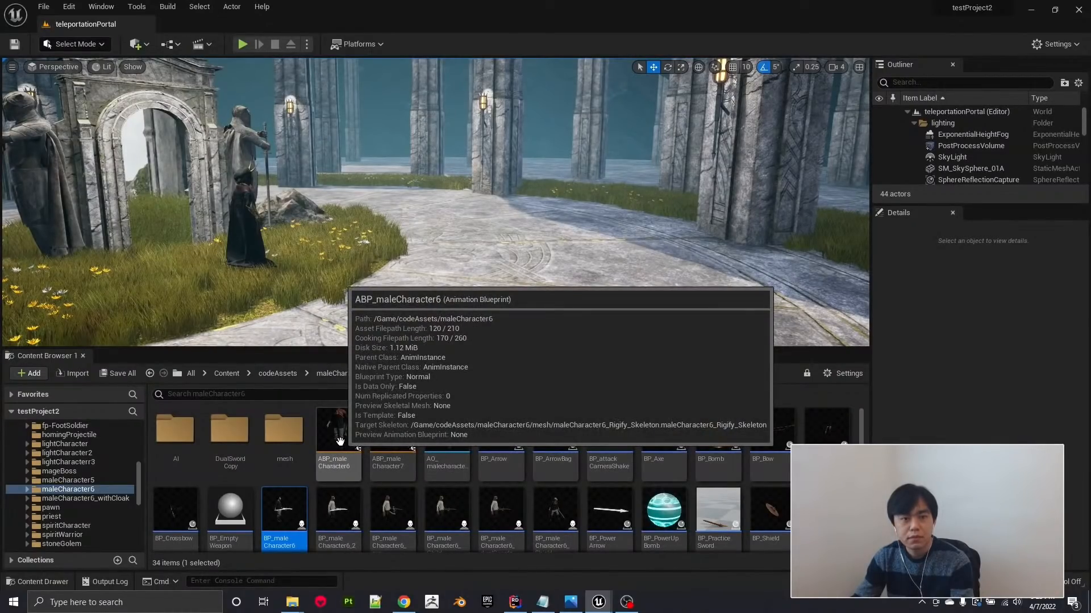
double_click(343, 429)
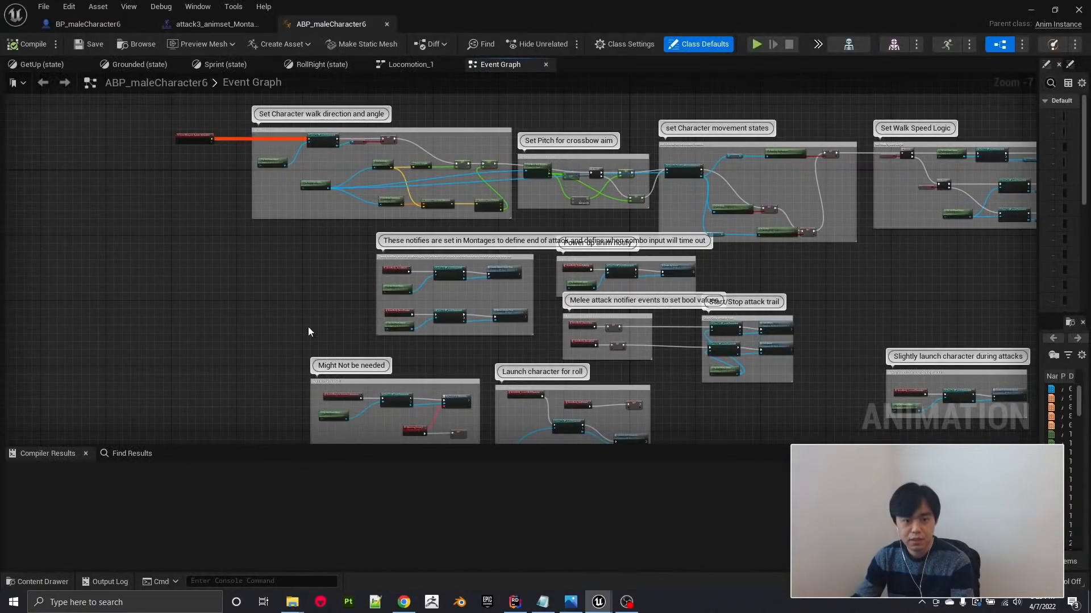
scroll(288, 310, "down", 1)
right_click_drag(288, 310, 258, 396)
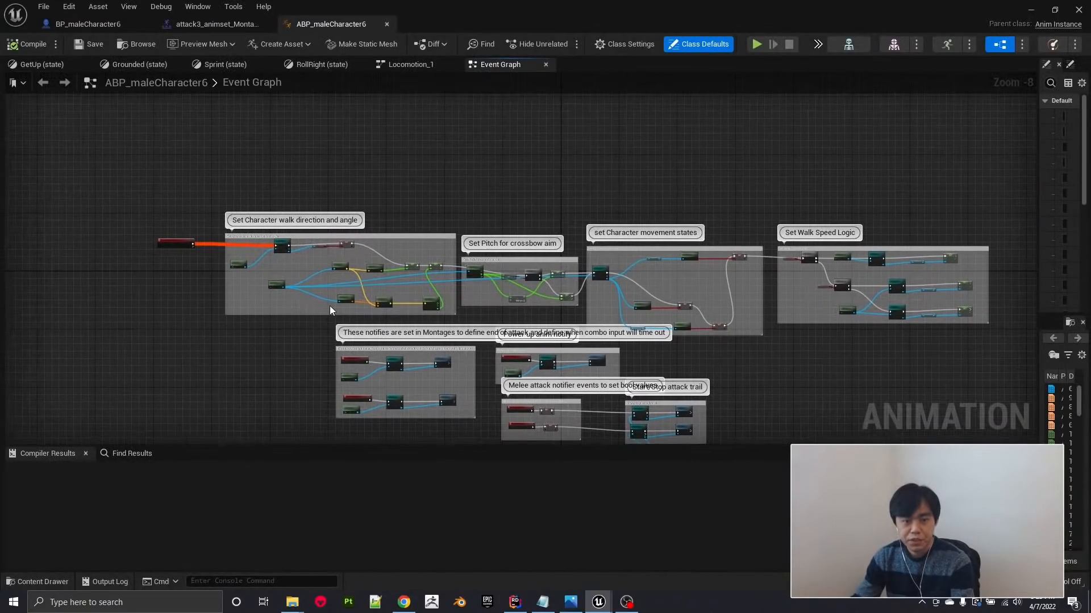
scroll(330, 306, "up", 6)
right_click_drag(499, 361, 530, 435)
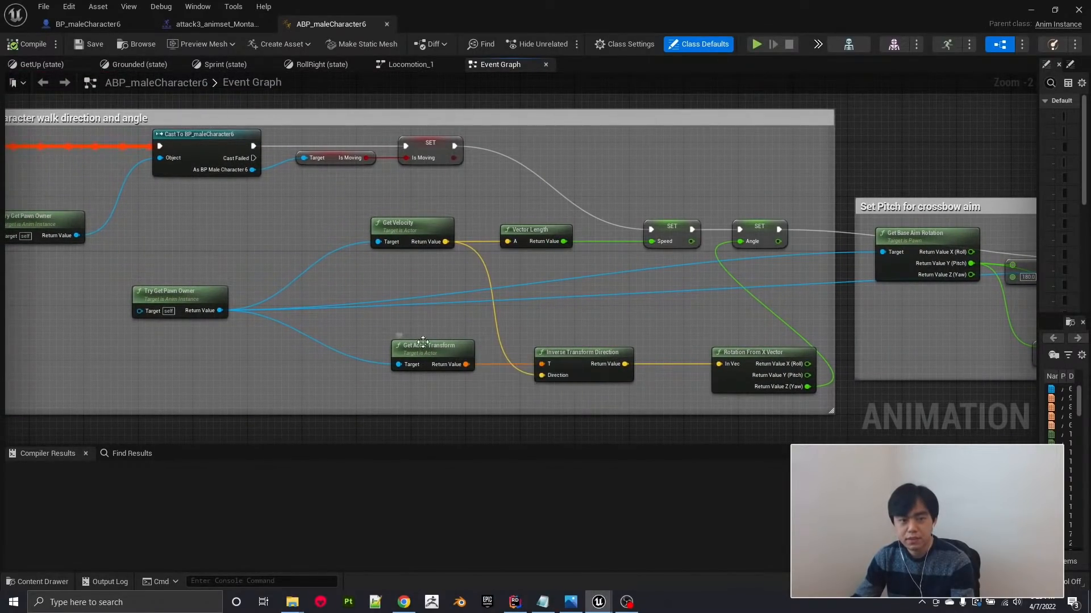
Examine the crossbow aim pitch, character movement states and walk speed groups, and the notify groups below them.
right_click_drag(634, 324, 380, 316)
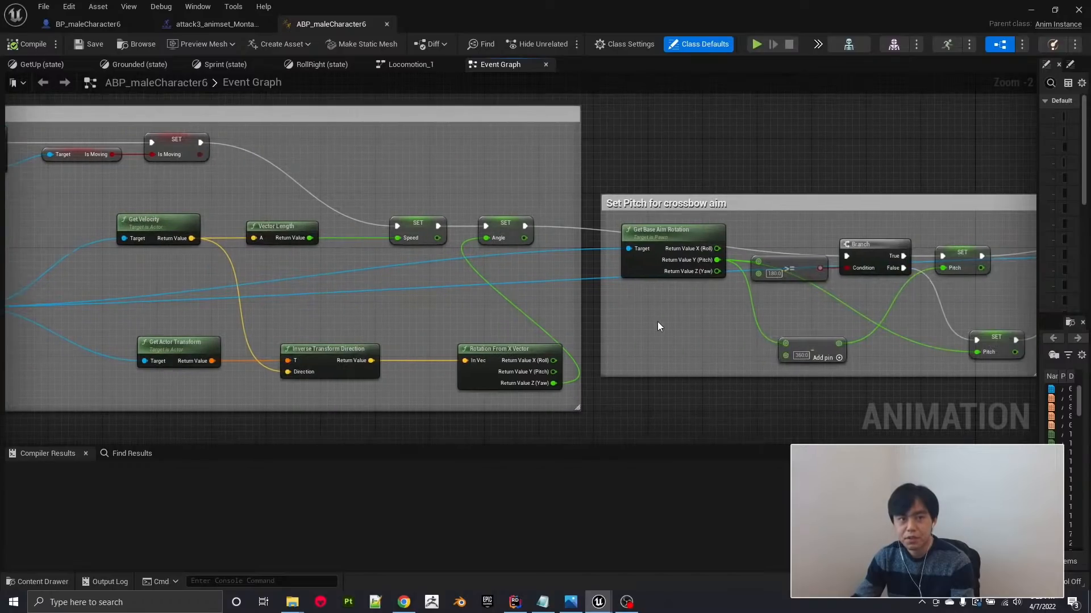
scroll(658, 326, "down", 1)
right_click_drag(772, 390, 268, 339)
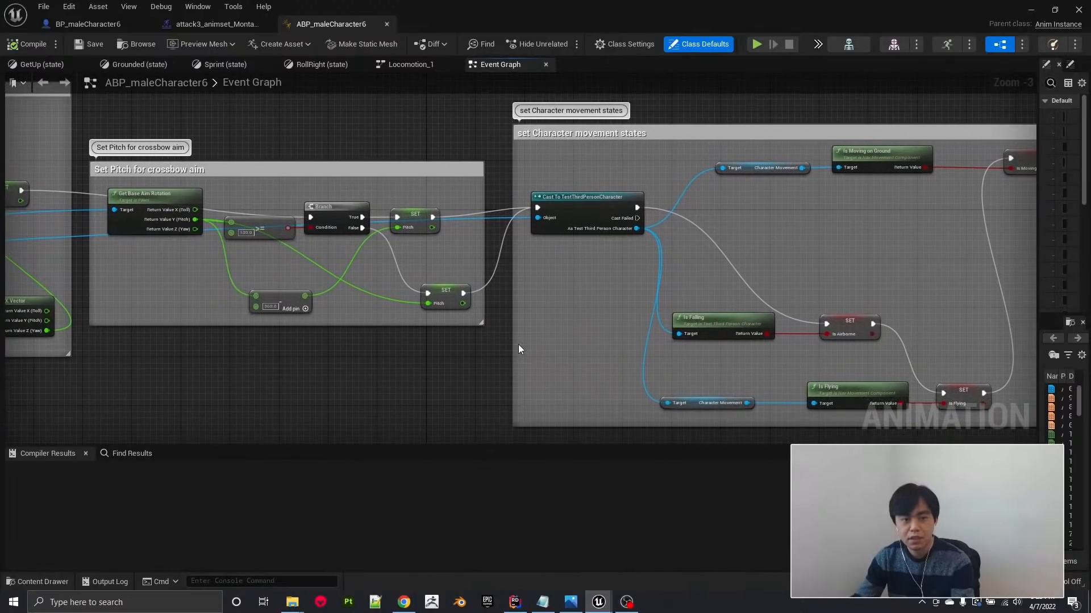
right_click_drag(518, 344, 284, 330)
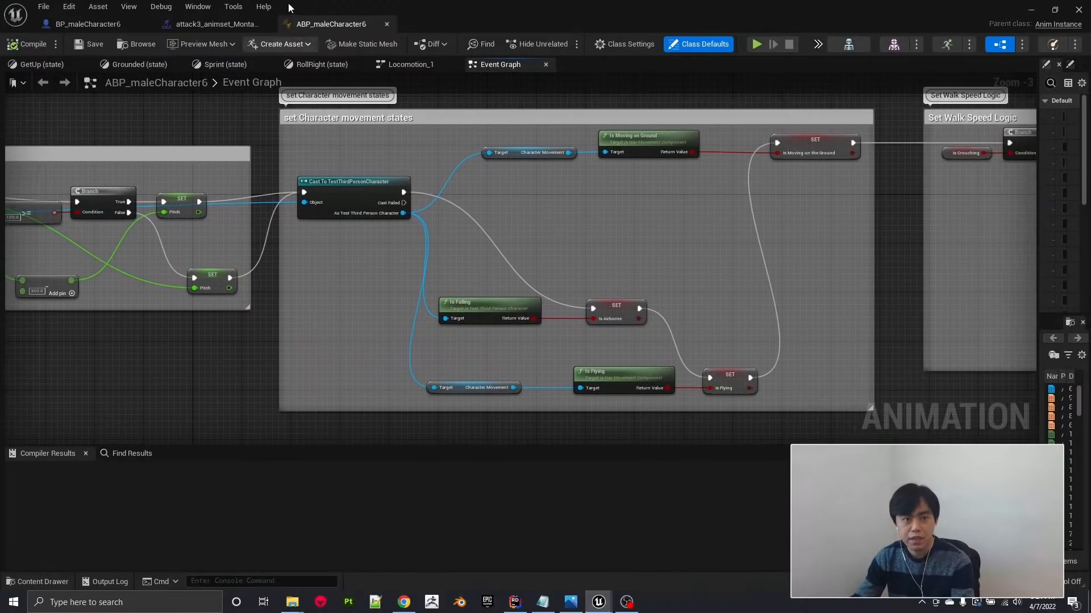
scroll(377, 286, "down", 4)
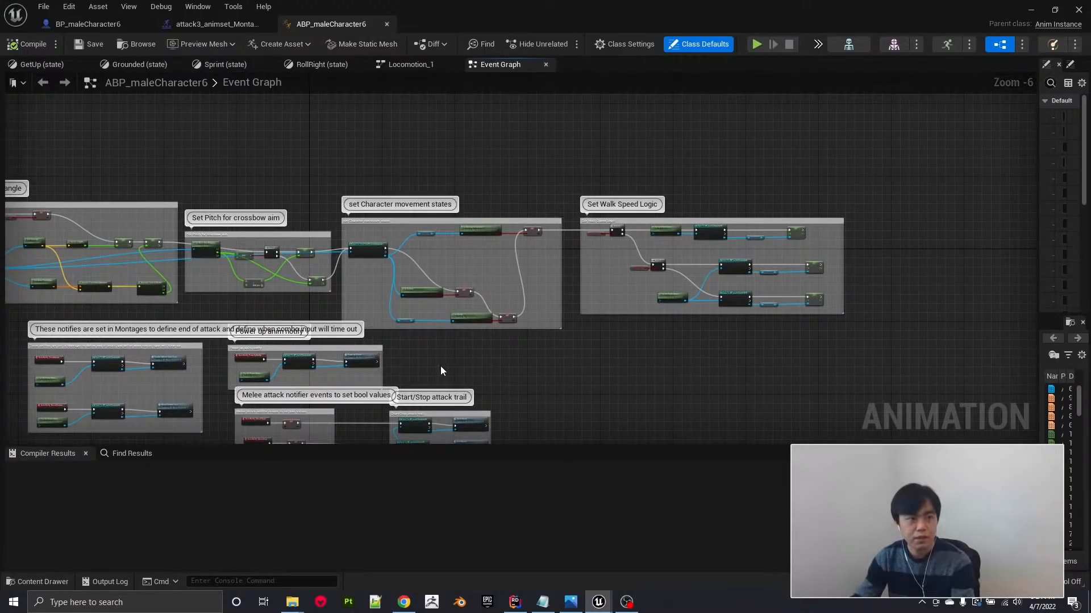
scroll(441, 366, "up", 2)
right_click_drag(537, 272, 641, 225)
right_click_drag(645, 220, 651, 215)
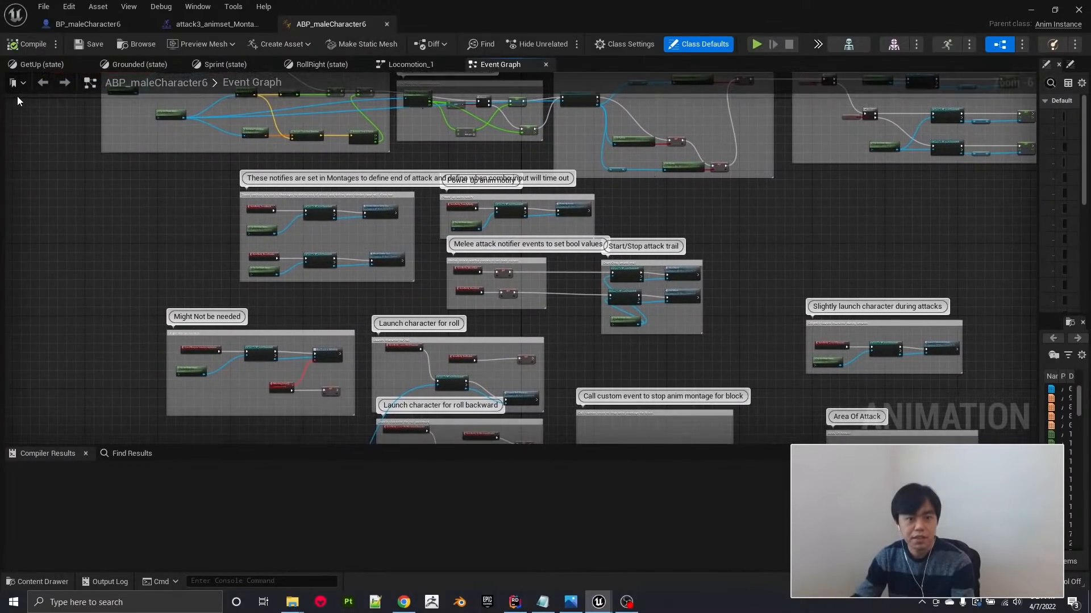
Open the Locomotion_1 state machine and examine its states and the transitions around Grounded.
left_click(13, 82)
left_click(97, 253)
left_click(410, 65)
scroll(489, 277, "down", 2)
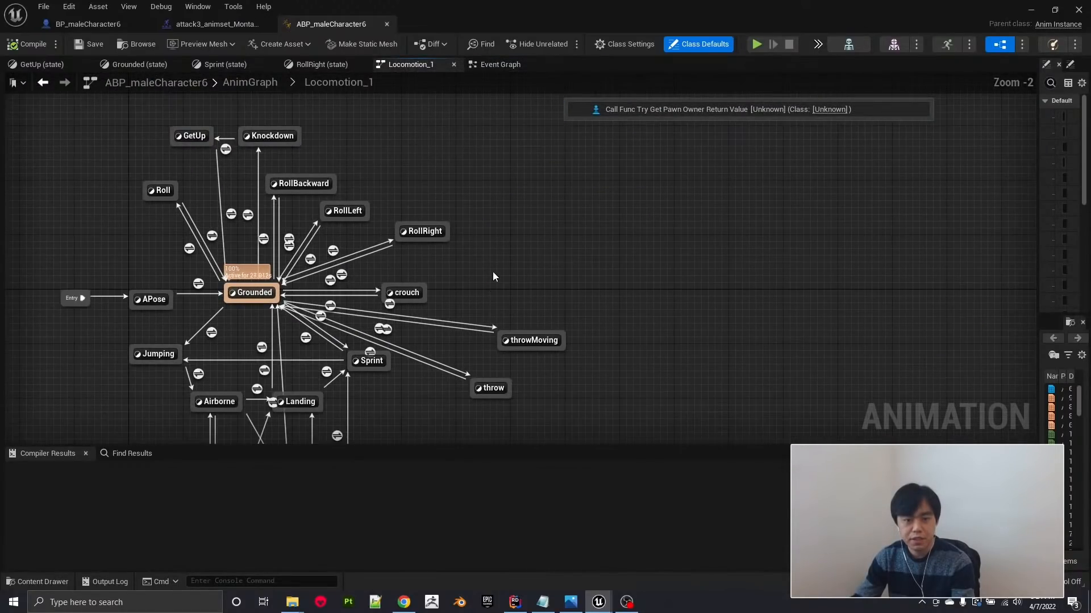
right_click_drag(493, 271, 667, 261)
scroll(658, 243, "down", 1)
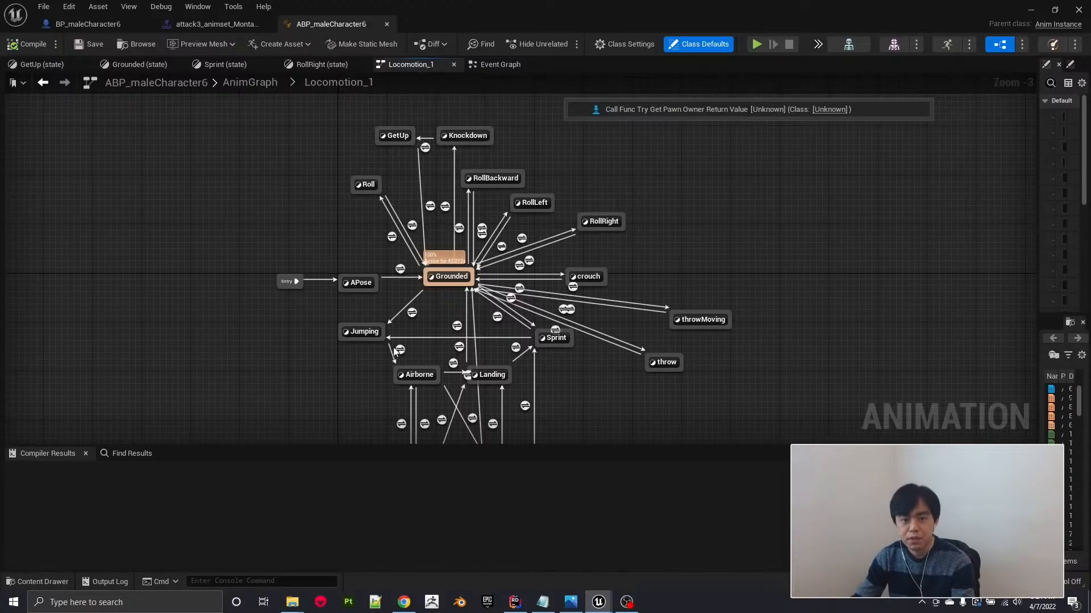
Inspect the Airborne and Landing states of Locomotion_1, view Landing's jumpLand_animset animation, and close that animation.
double_click(406, 375)
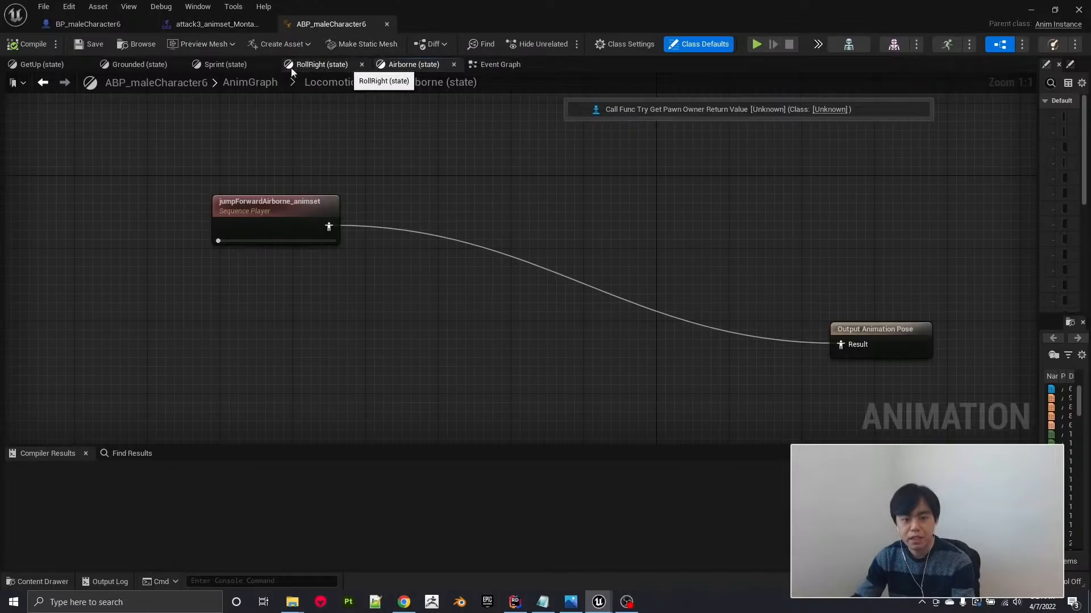
left_click(321, 83)
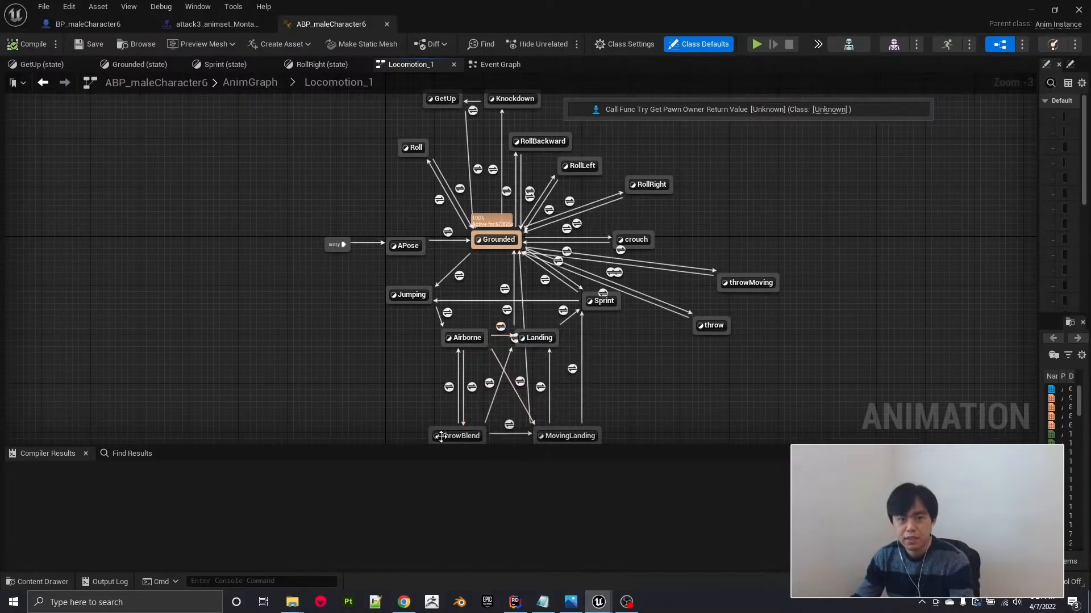
double_click(542, 337)
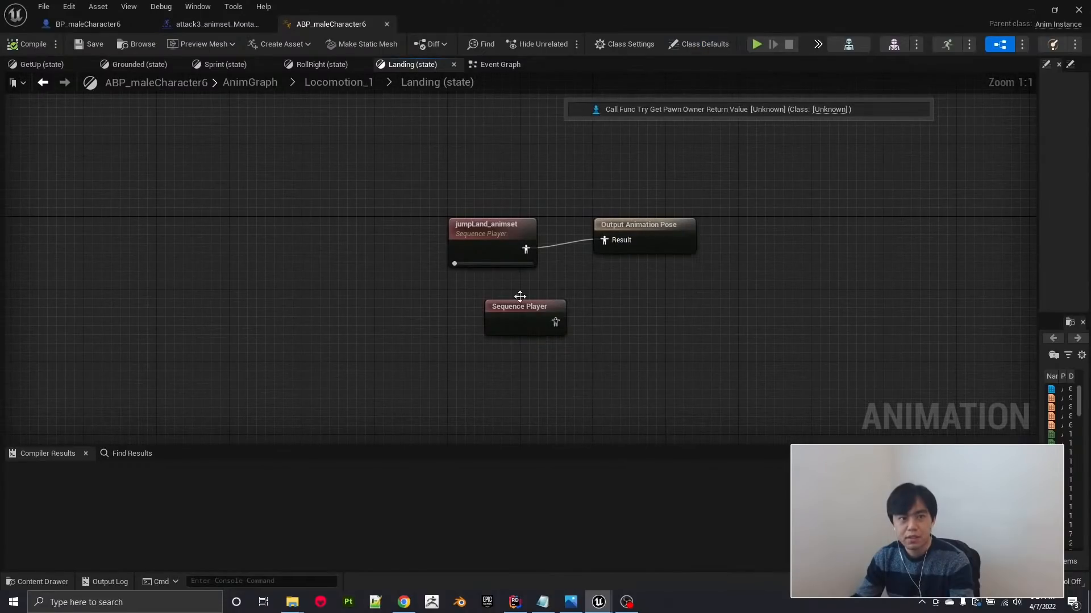
left_click(494, 239)
double_click(495, 240)
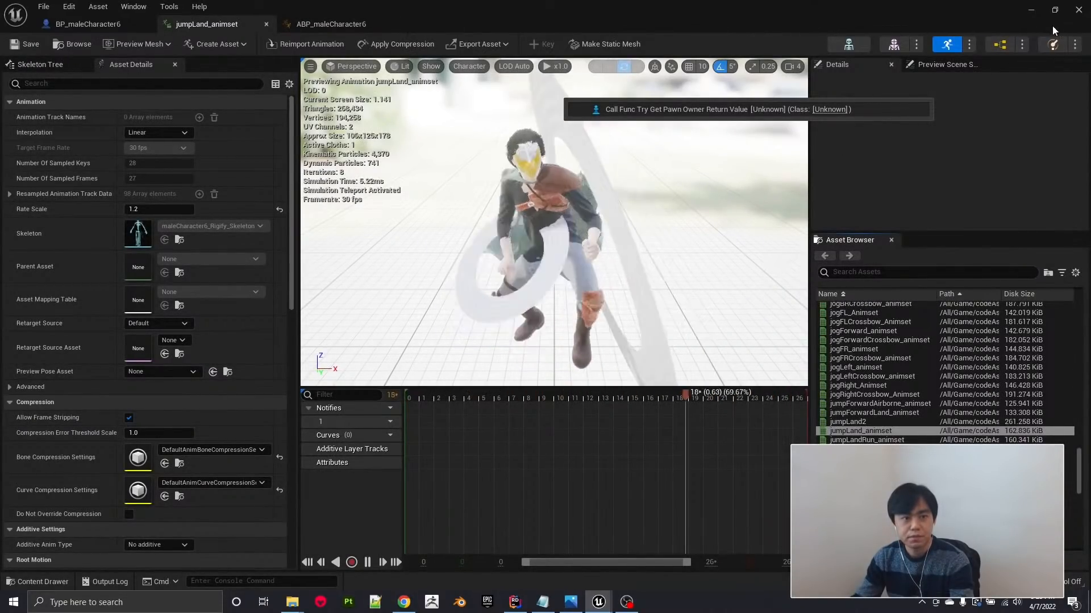
left_click(265, 25)
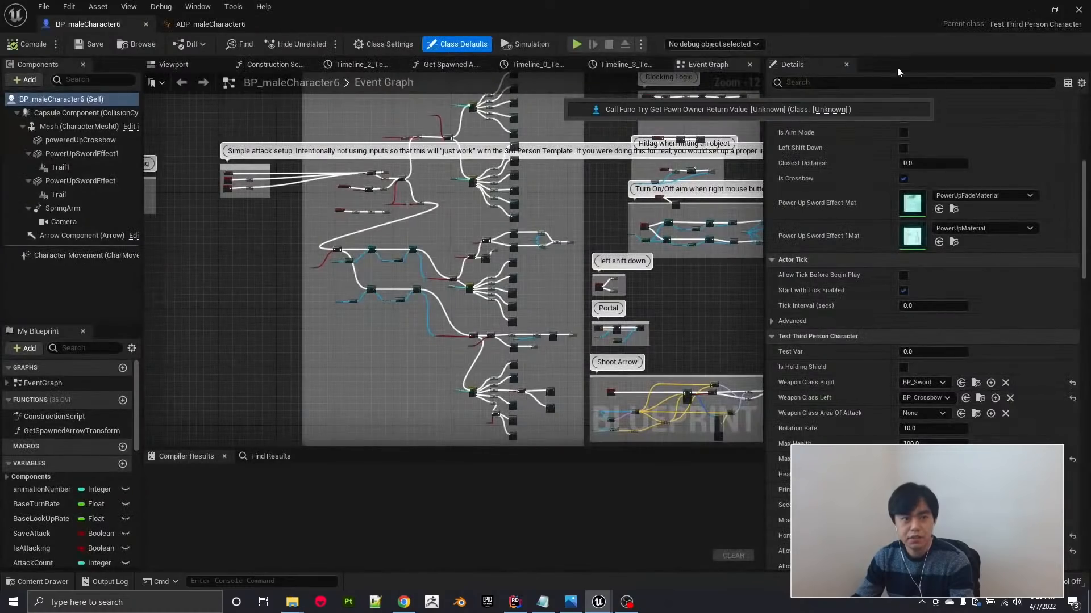
Play the teleportationPortal level, test the character's sideways running and jumping while dodging the enemy's fireballs, and end the play session.
left_click(1031, 11)
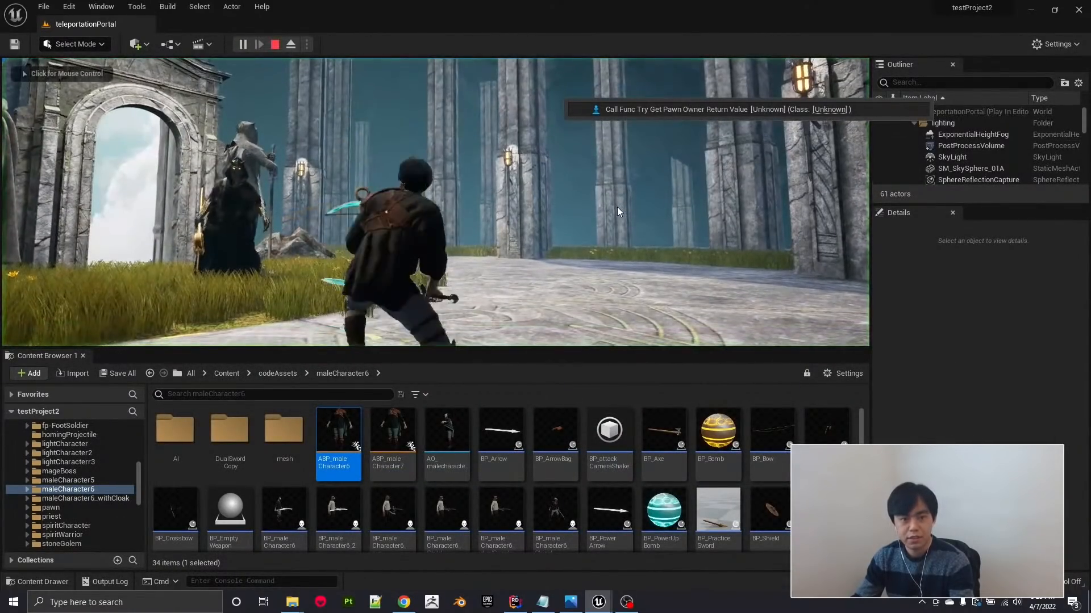
left_click(617, 207)
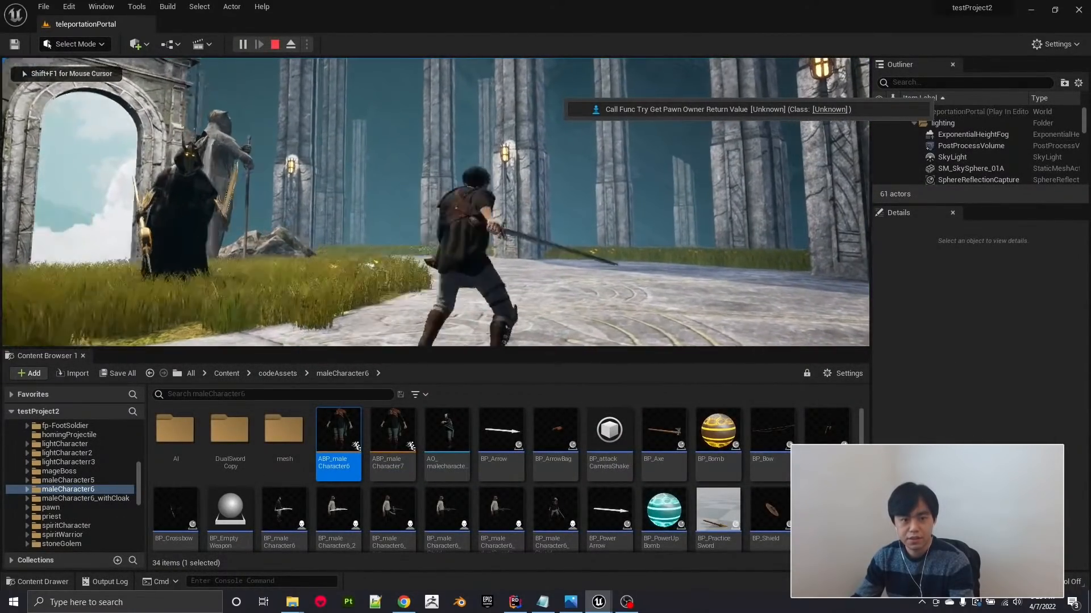
key("d")
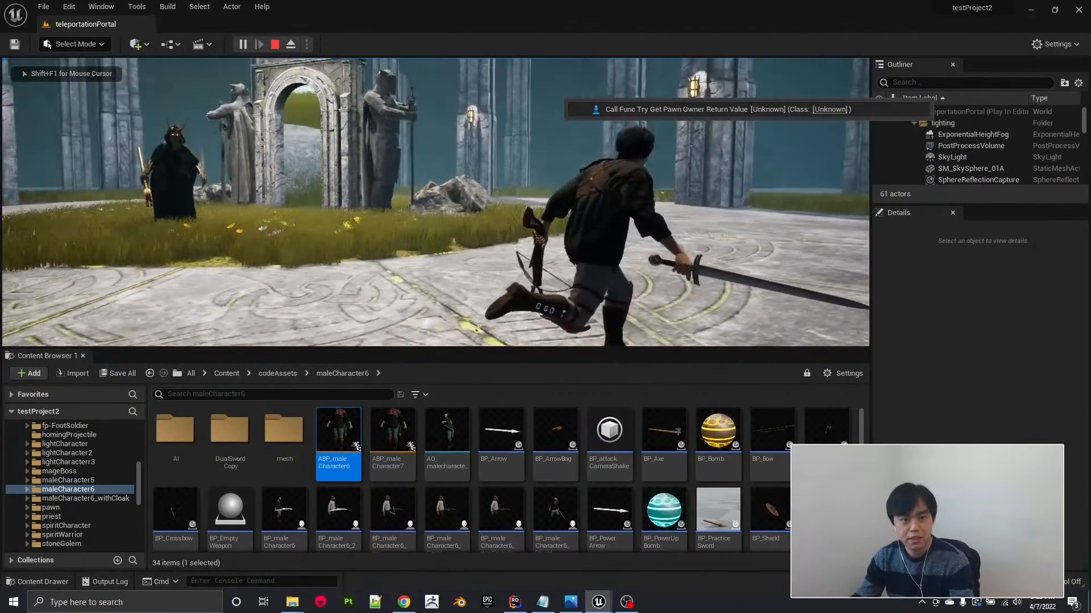
key("a")
key("space")
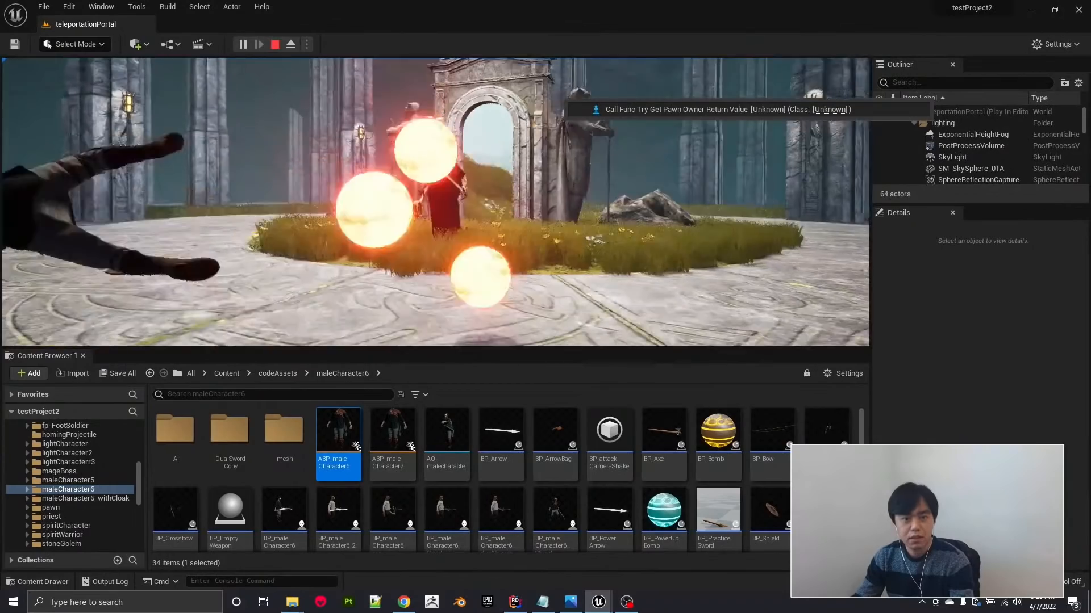
key("d")
key("space")
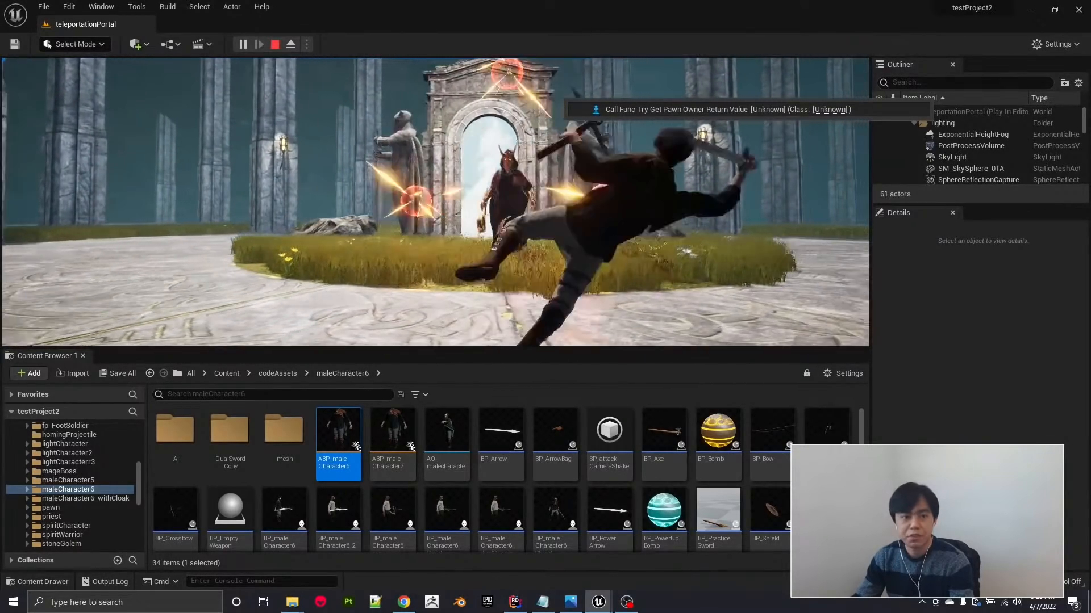
key("d")
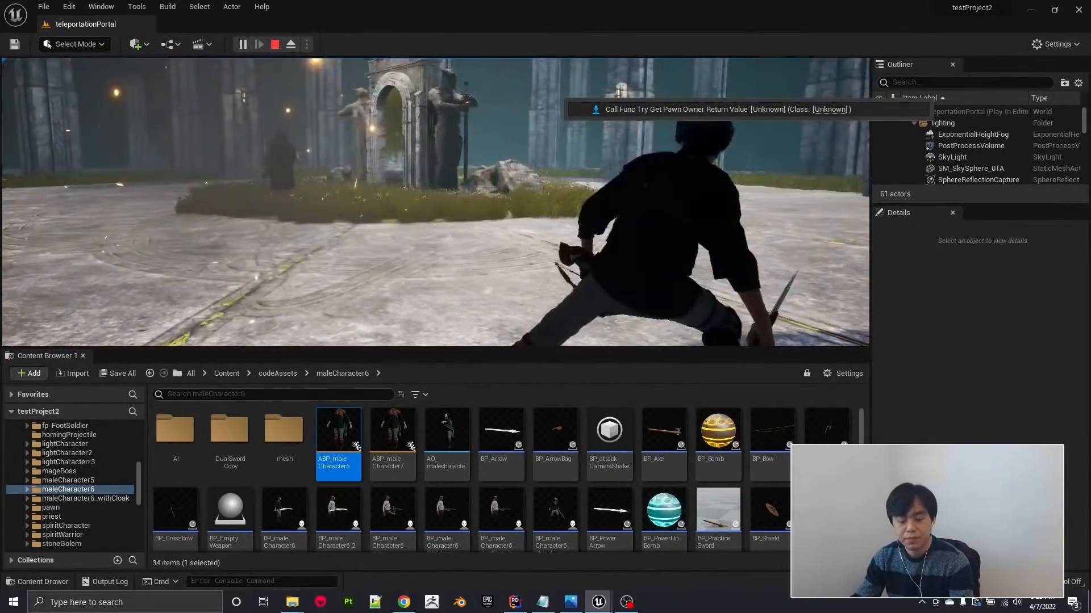
key("a")
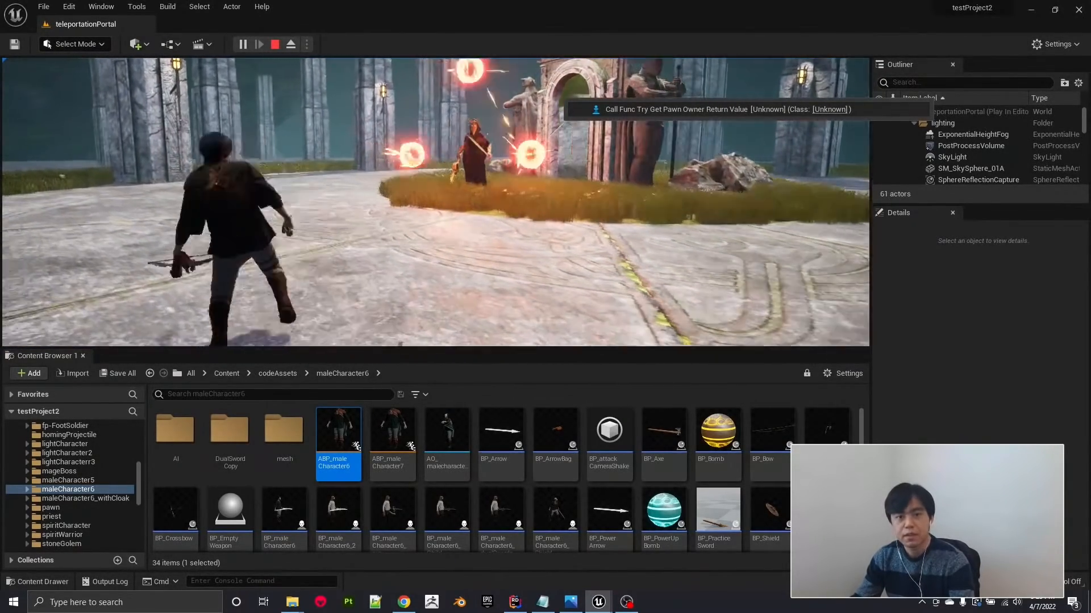
key("a")
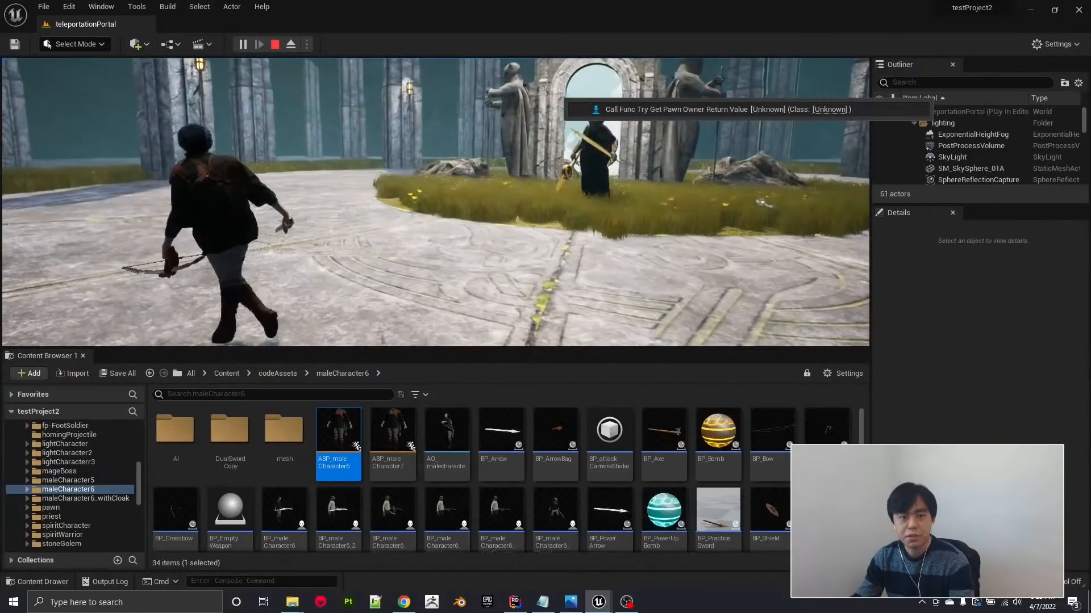
key("d")
key("space")
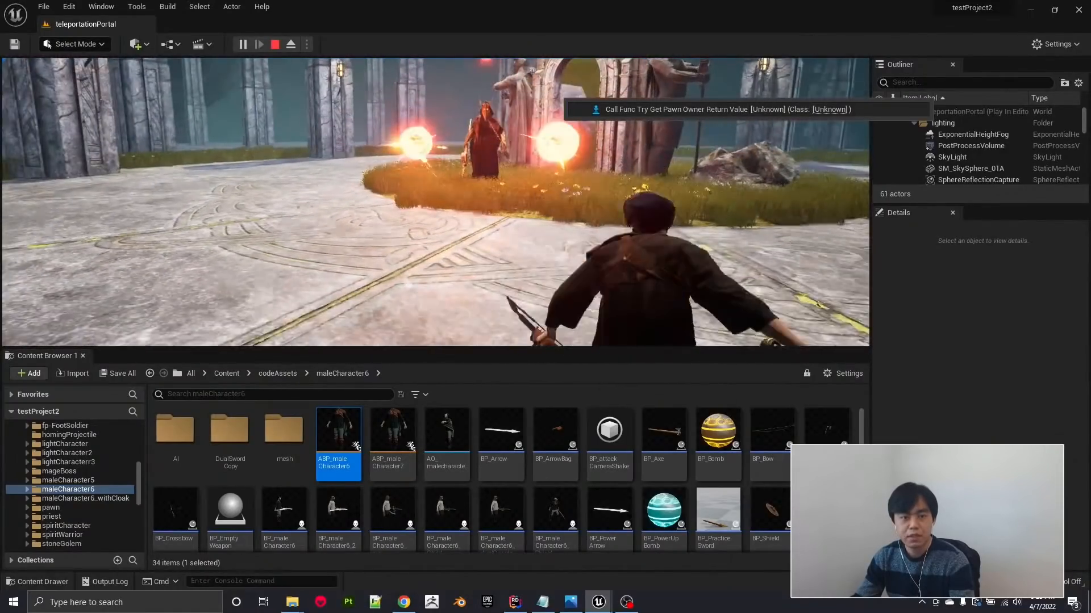
key("Escape")
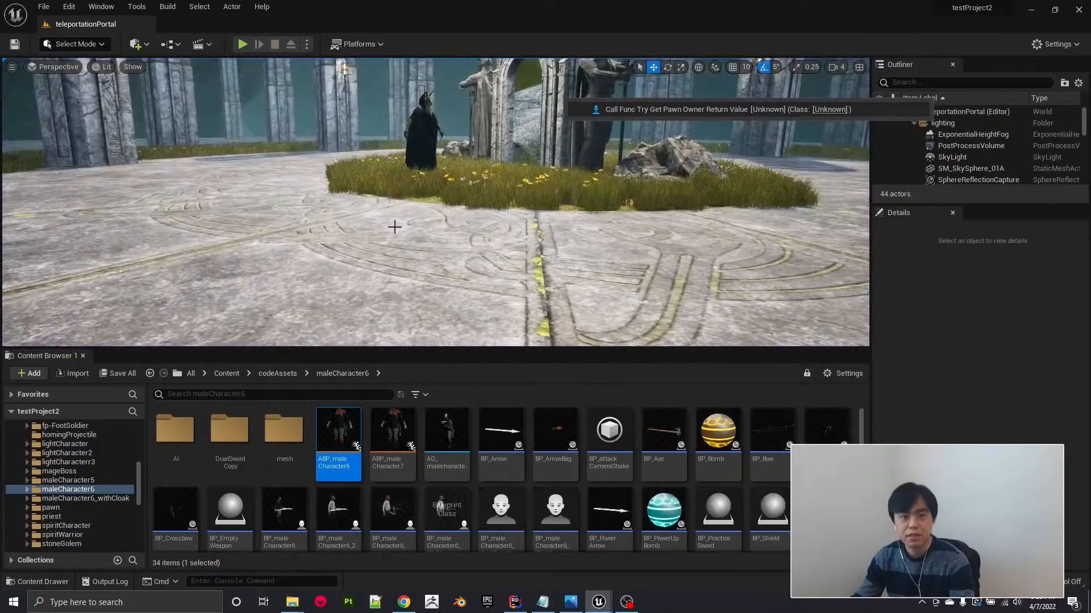
Switch to Rider, look through the function declarations in TestThirdPersonCharacter.h, and return to the teleportationPortal level in Unreal Editor.
right_click_drag(394, 227, 387, 204)
key("w")
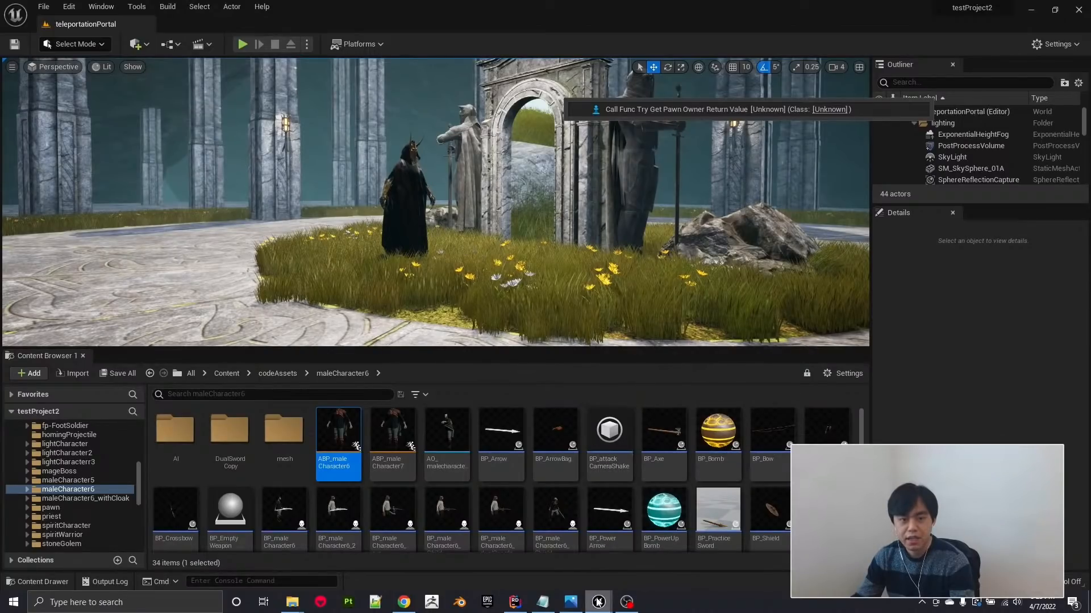
mouse_move(598, 599)
mouse_move(607, 551)
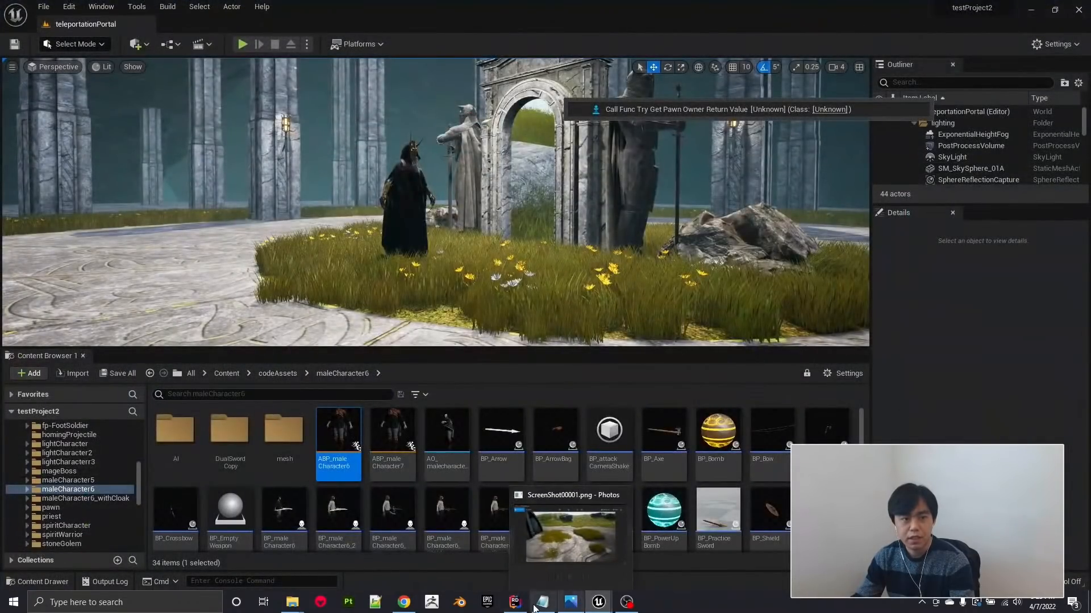
mouse_move(516, 608)
left_click(502, 547)
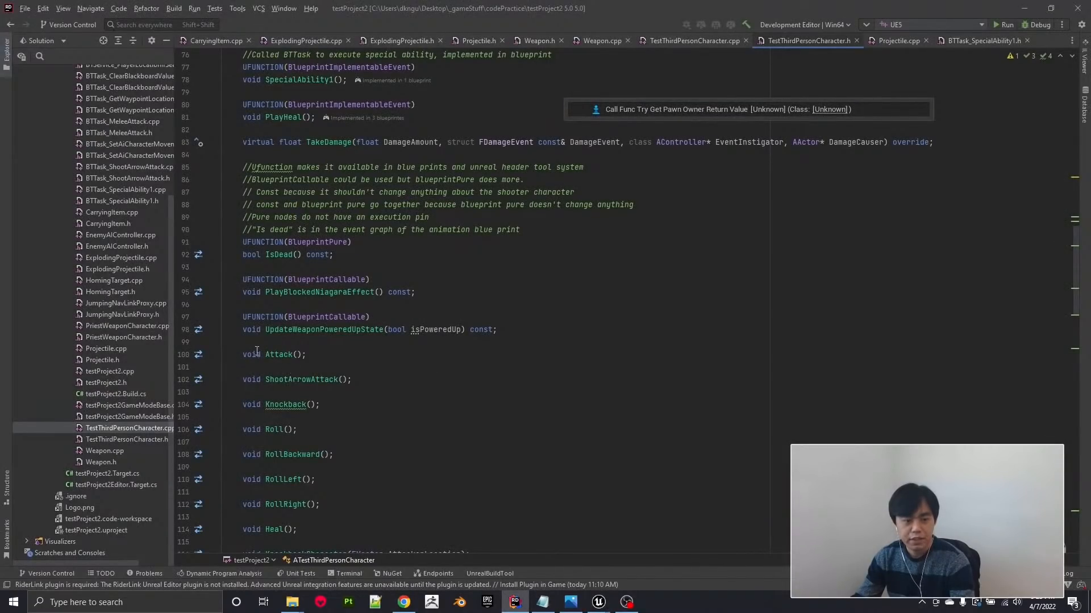
scroll(327, 414, "up", 17)
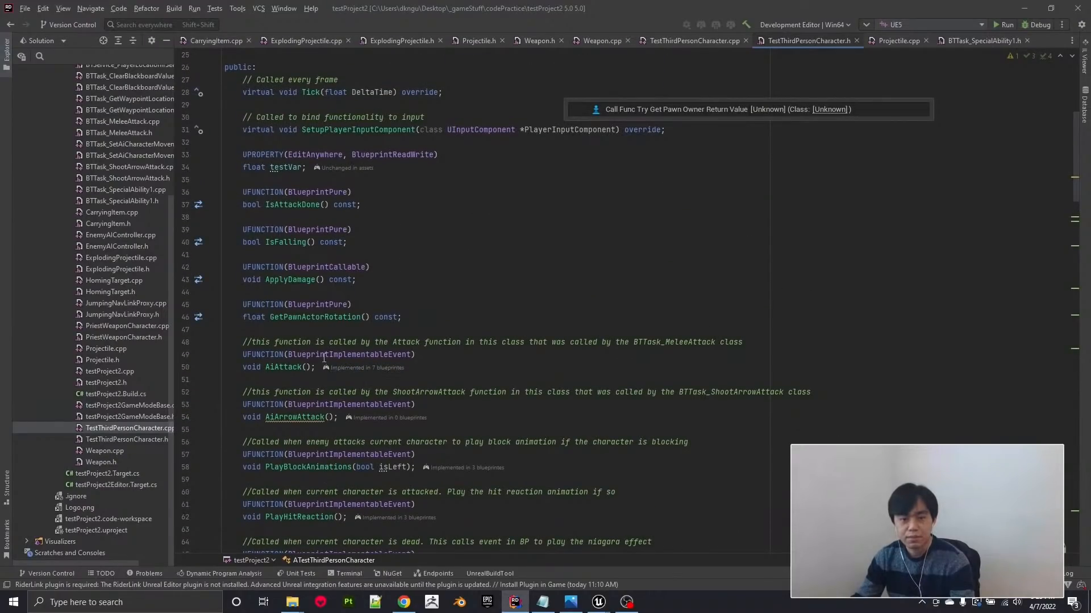
left_click(1022, 11)
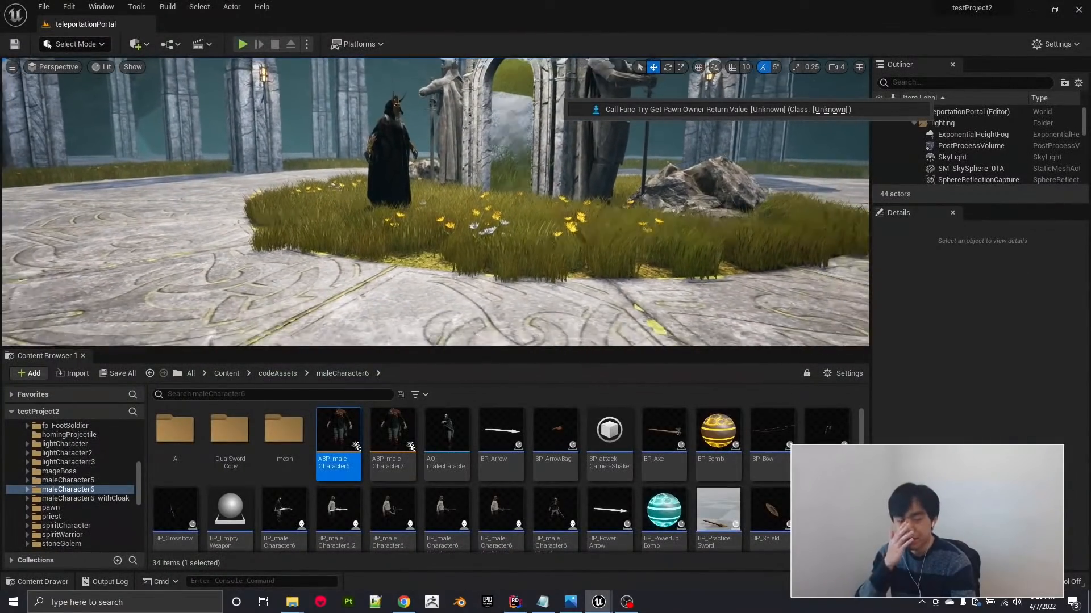
Bring up Rider again, review TestThirdPersonCharacter.h from the class declaration at the file's start, and return to Unreal Editor.
key("s")
right_click_drag(436, 201, 430, 194)
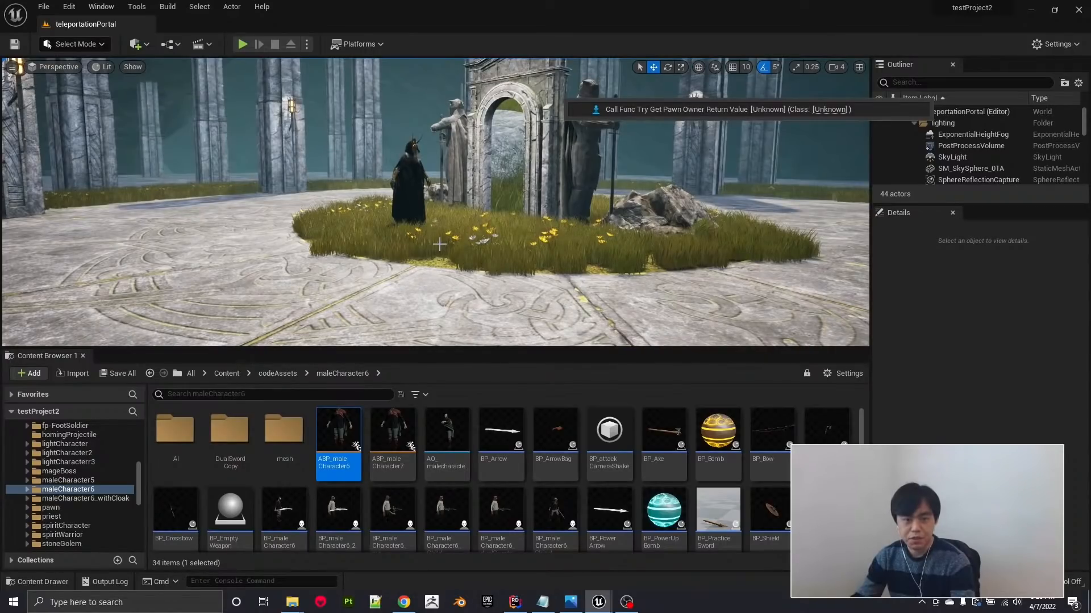
right_click_drag(451, 326, 380, 326)
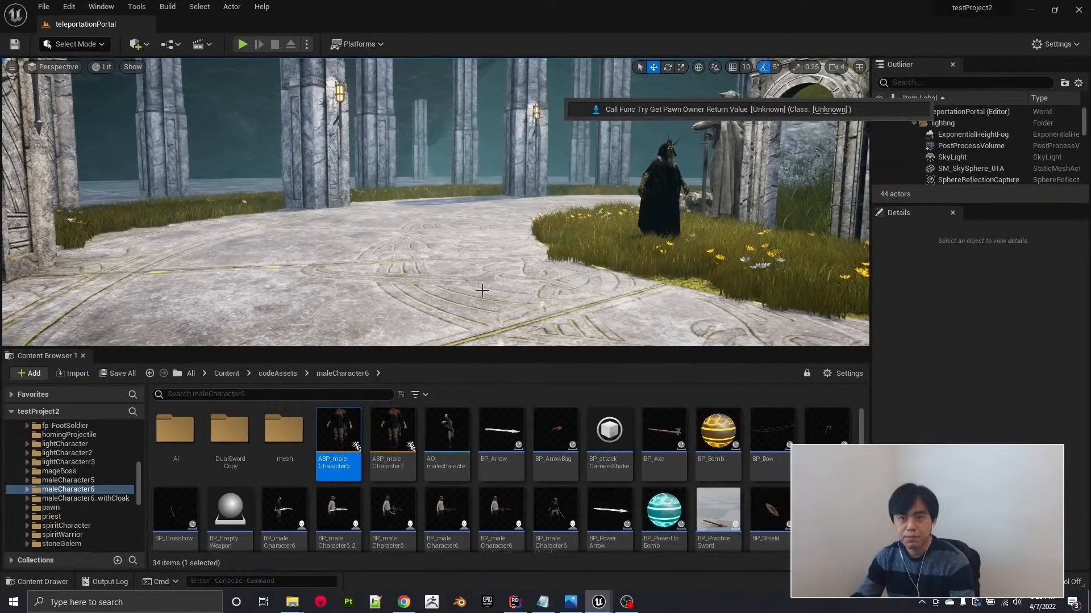
left_click(514, 602)
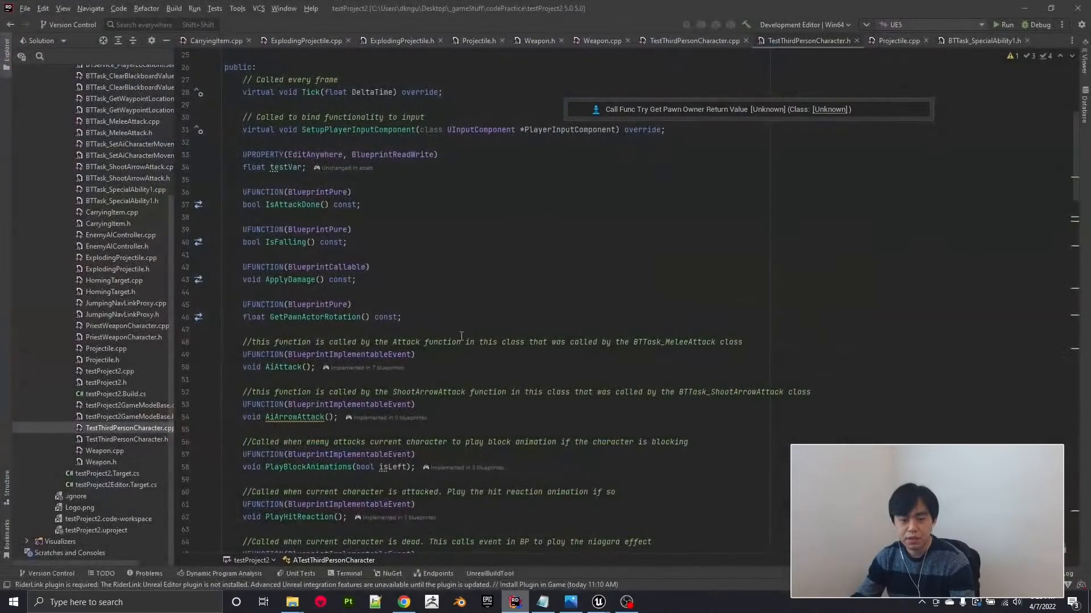
scroll(413, 316, "up", 5)
scroll(413, 316, "up", 3)
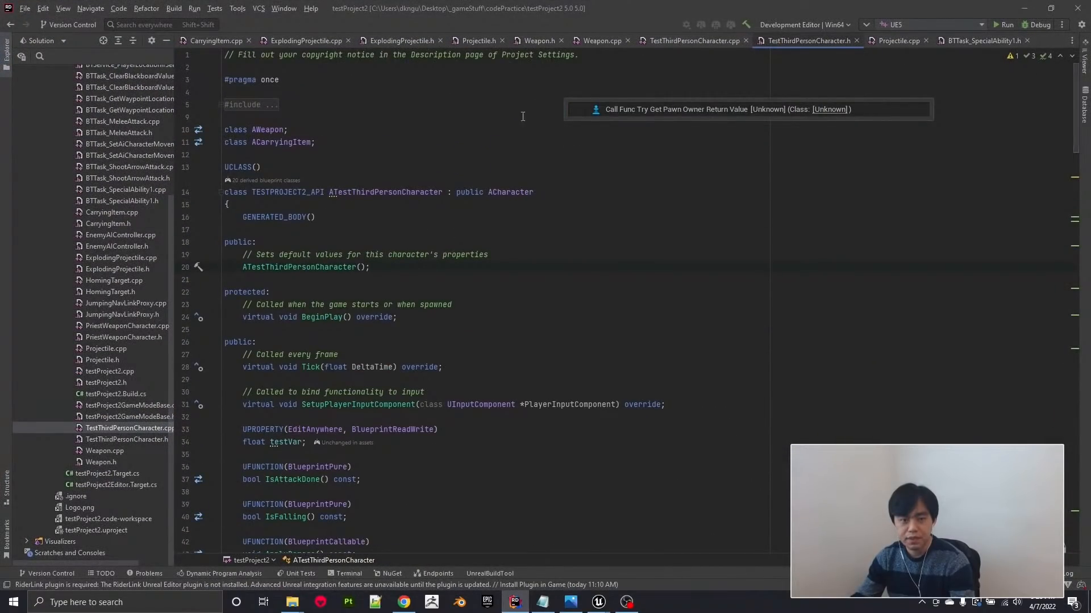
left_click(1023, 8)
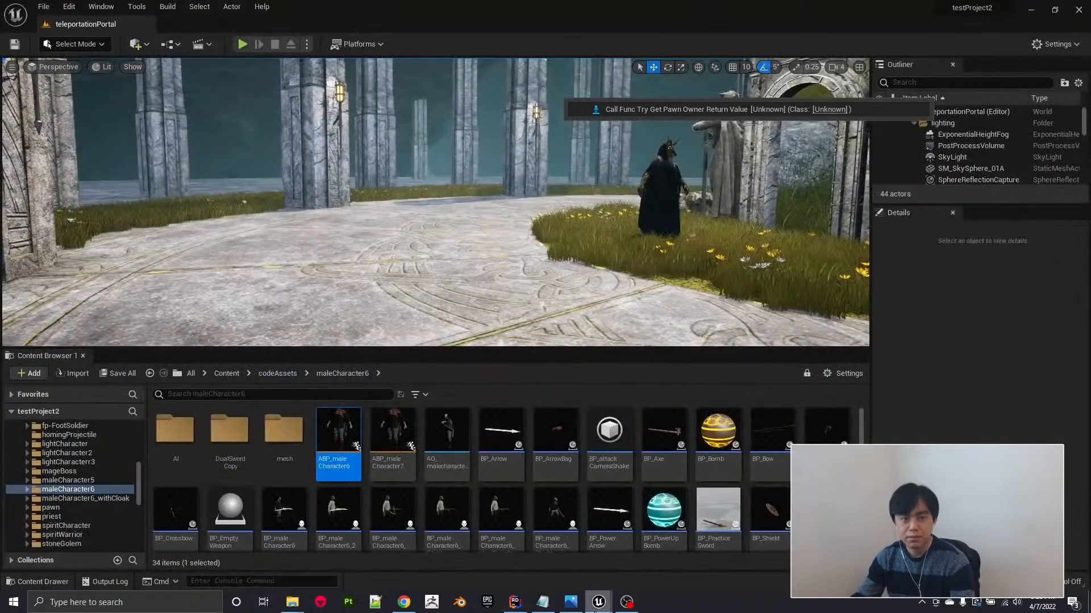
Bring up BP_maleCharacter6's Event Graph and examine the simple attack setup from its weapon branch to the attack count nodes.
mouse_move(599, 602)
left_click(619, 564)
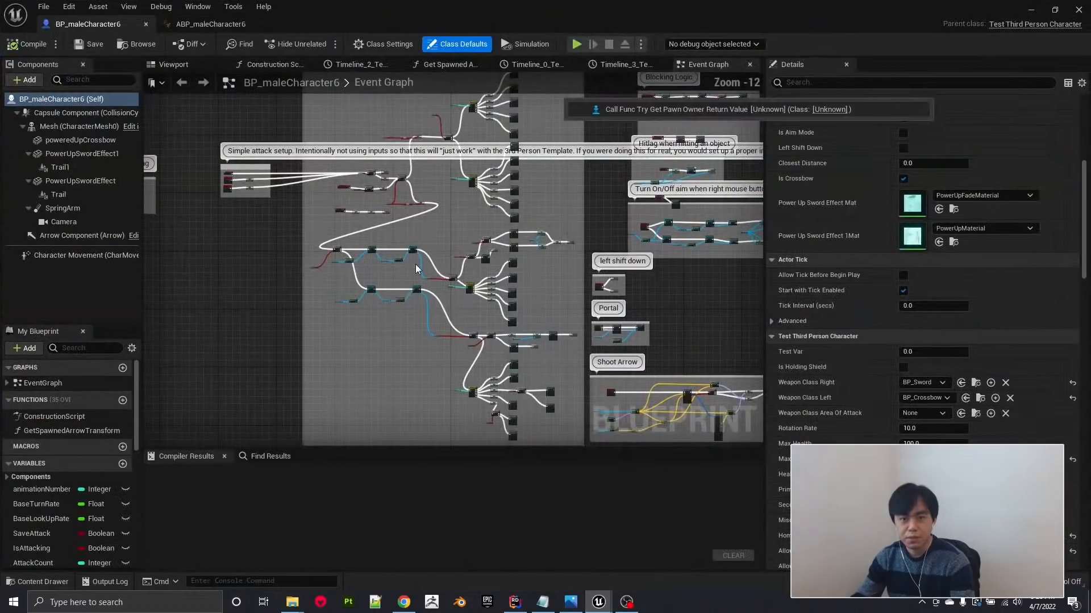
scroll(349, 250, "up", 9)
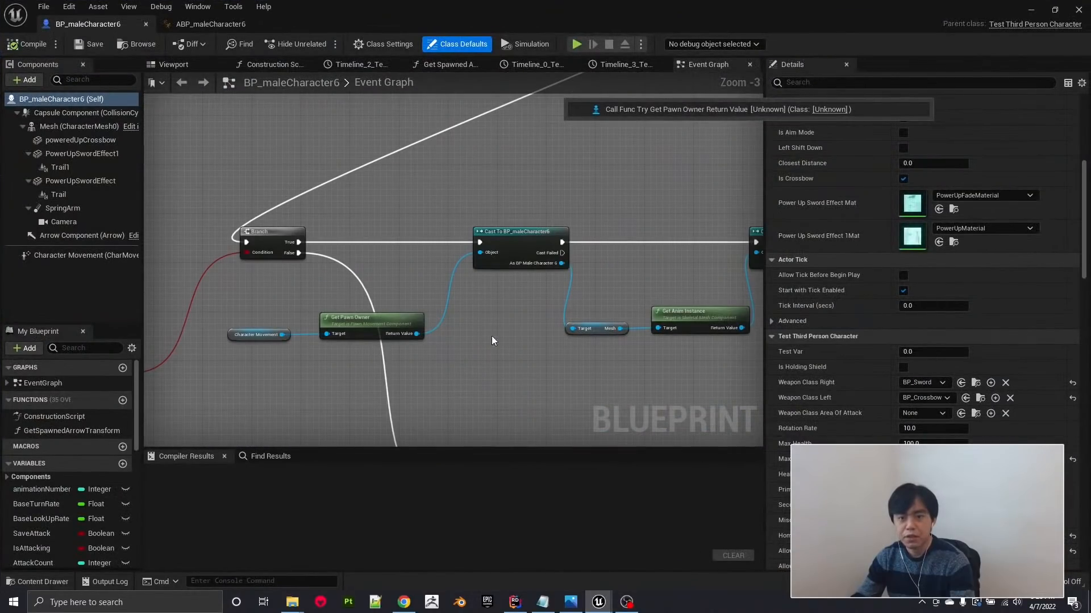
right_click_drag(540, 109, 437, 253)
scroll(437, 253, "down", 3)
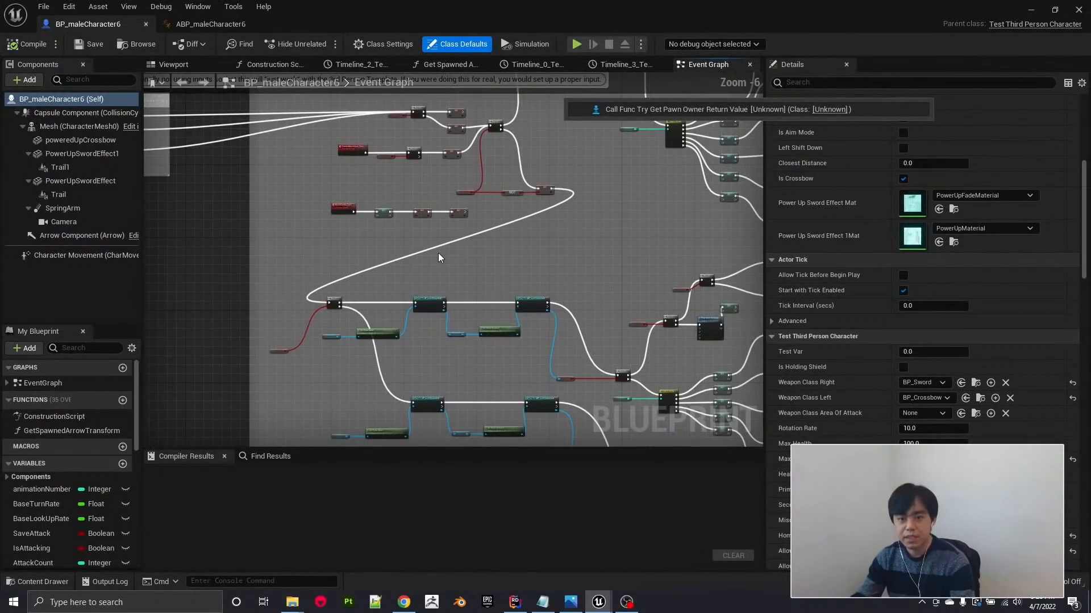
right_click_drag(621, 217, 449, 283)
scroll(571, 247, "up", 4)
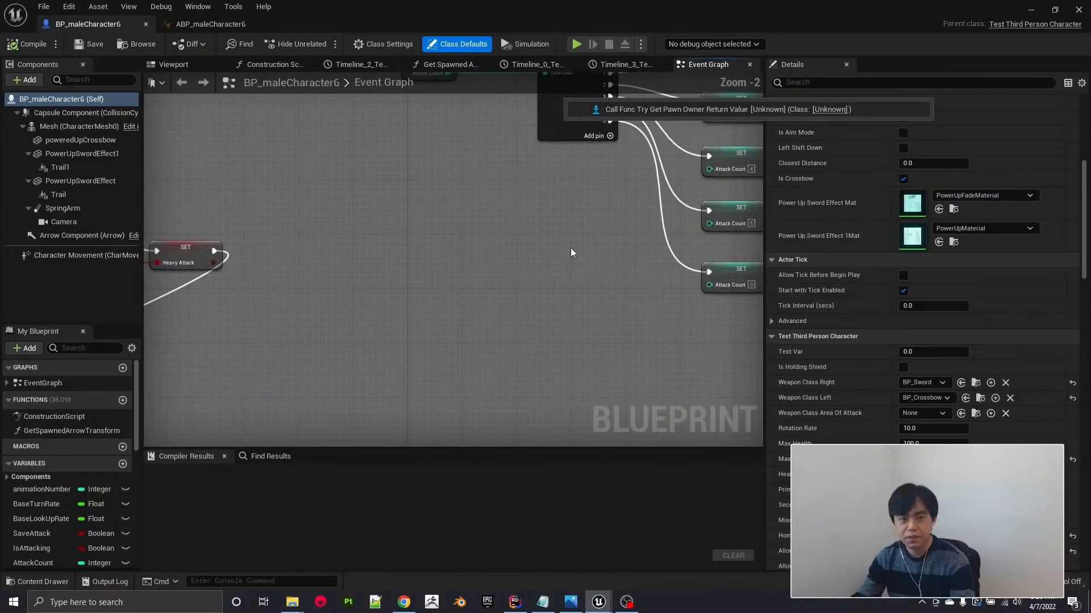
double_click(661, 206)
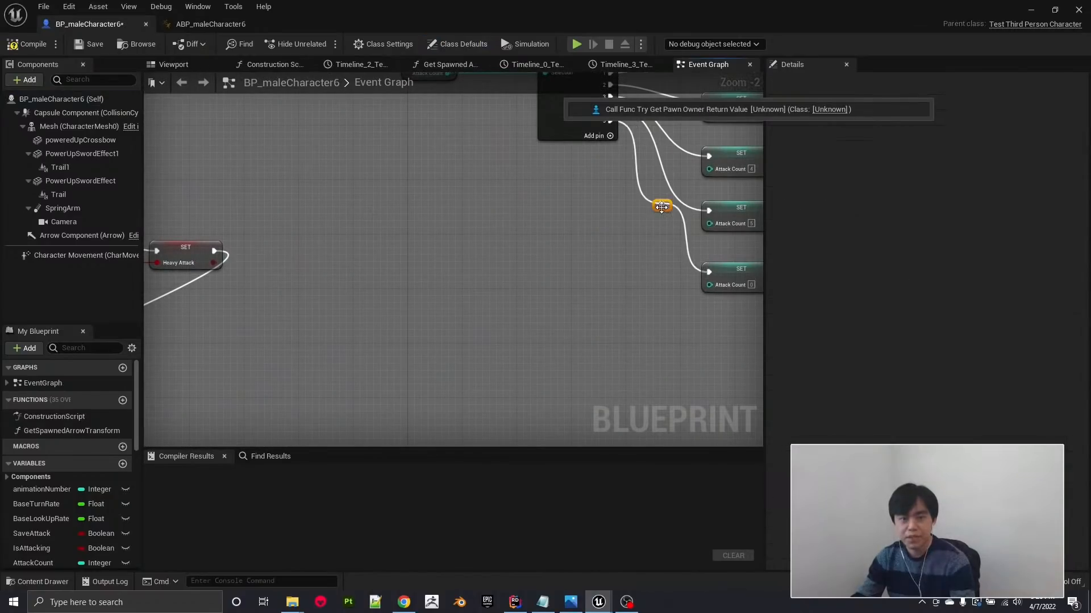
right_click_drag(636, 238, 492, 307)
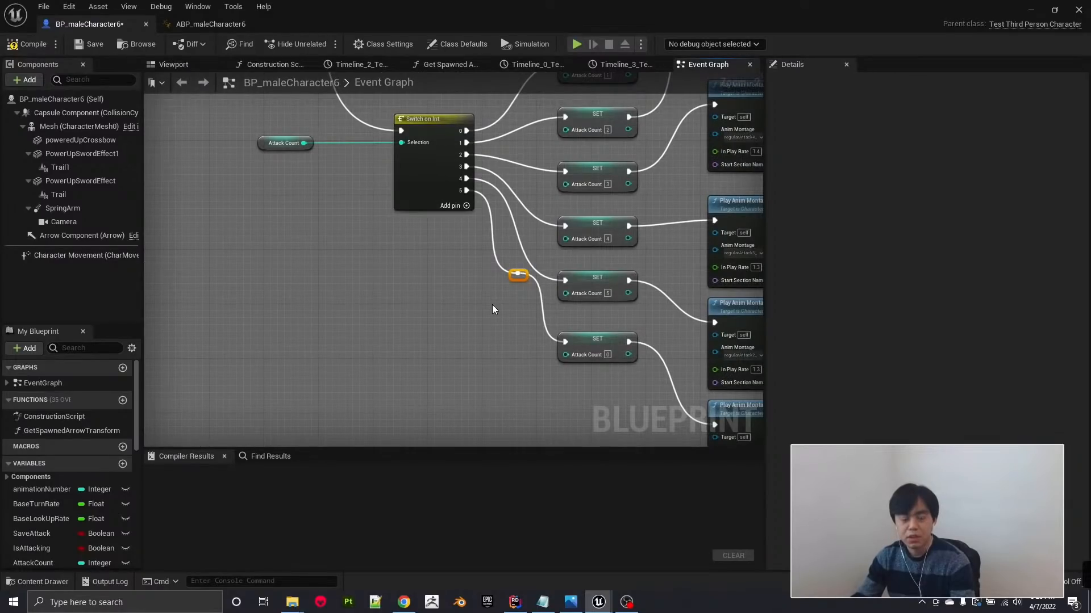
key("Delete")
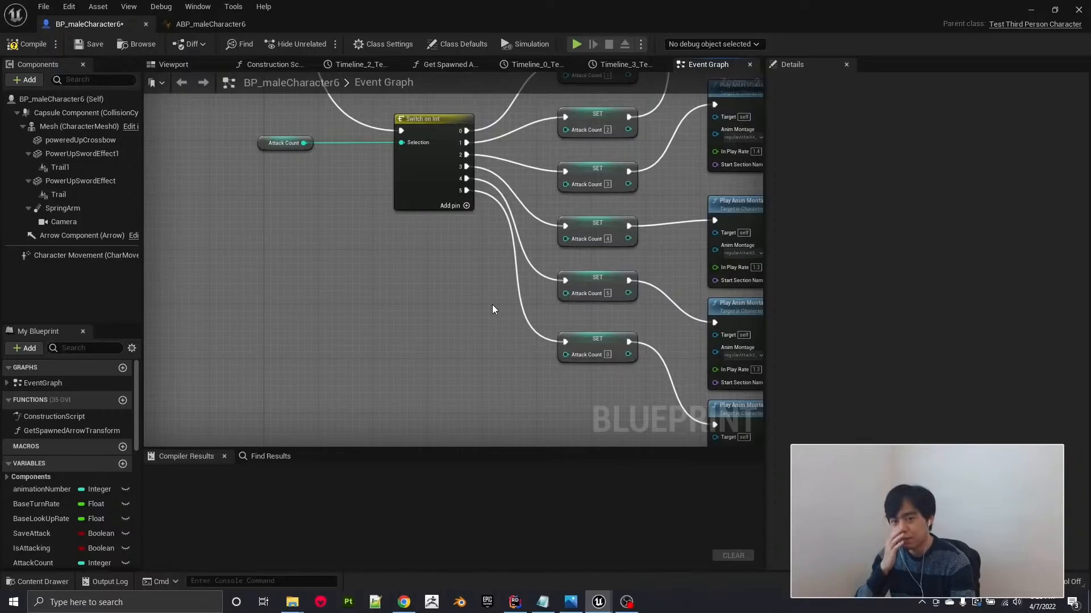
Examine the Heavy Attack branches feeding the Attack Count switch and its montages, and return to the level editor.
scroll(492, 309, "down", 1)
scroll(492, 309, "down", 1)
scroll(492, 309, "down", 1)
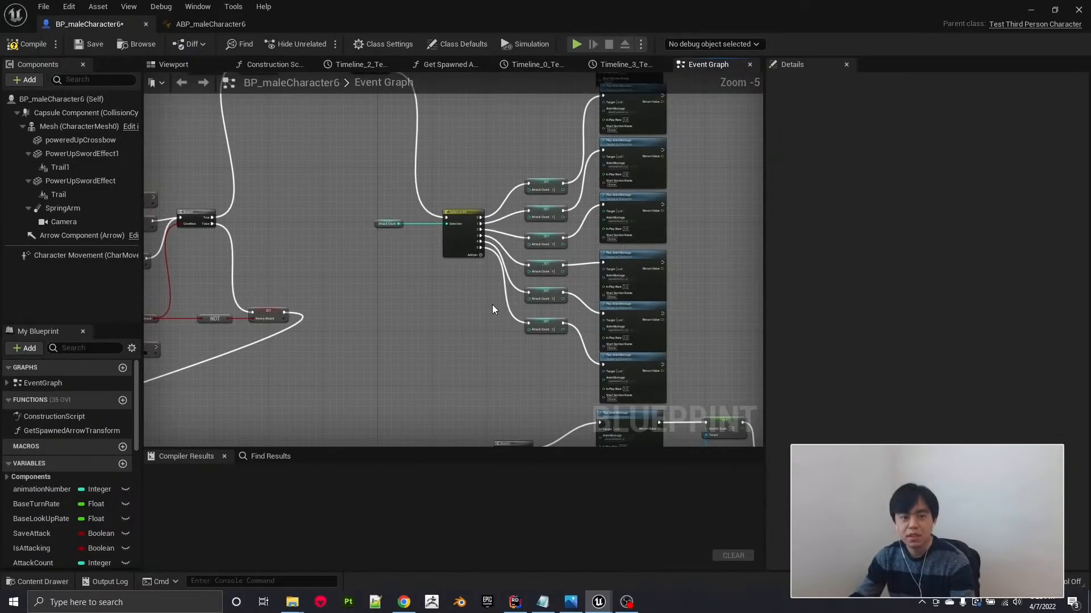
right_click_drag(342, 254, 417, 335)
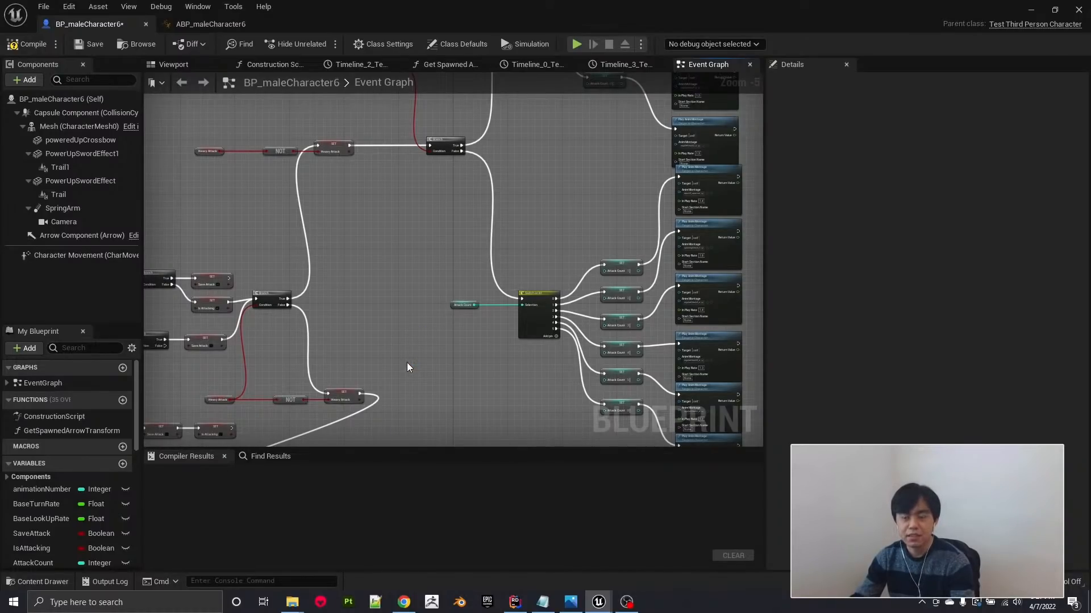
left_click(1033, 12)
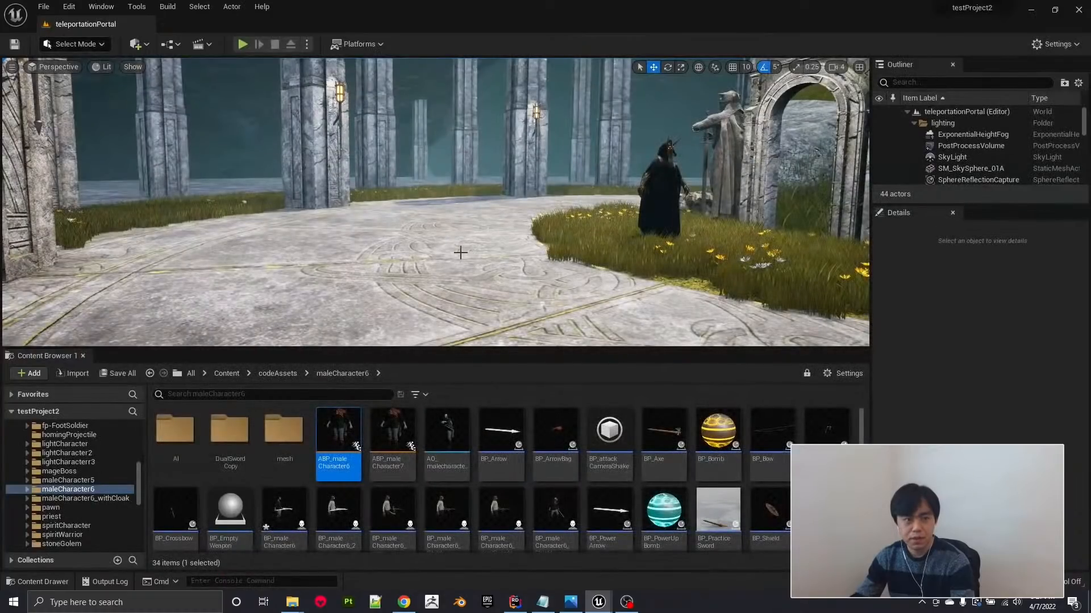
right_click_drag(460, 253, 539, 264)
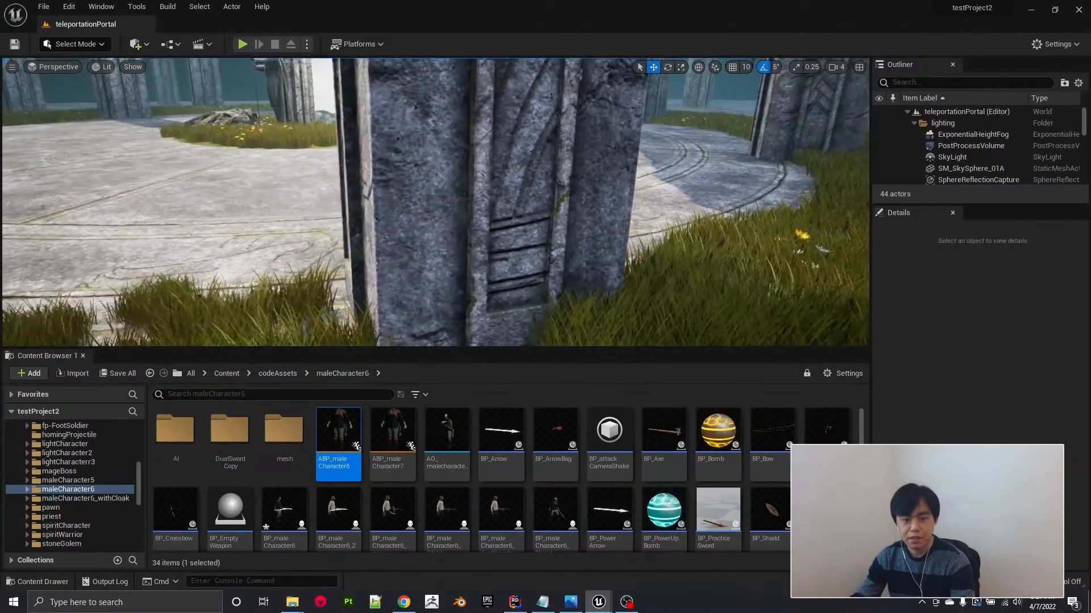
right_click_drag(512, 228, 483, 211)
mouse_move(360, 278)
right_mouse_down()
mouse_move(404, 277)
mouse_move(360, 278)
right_mouse_up()
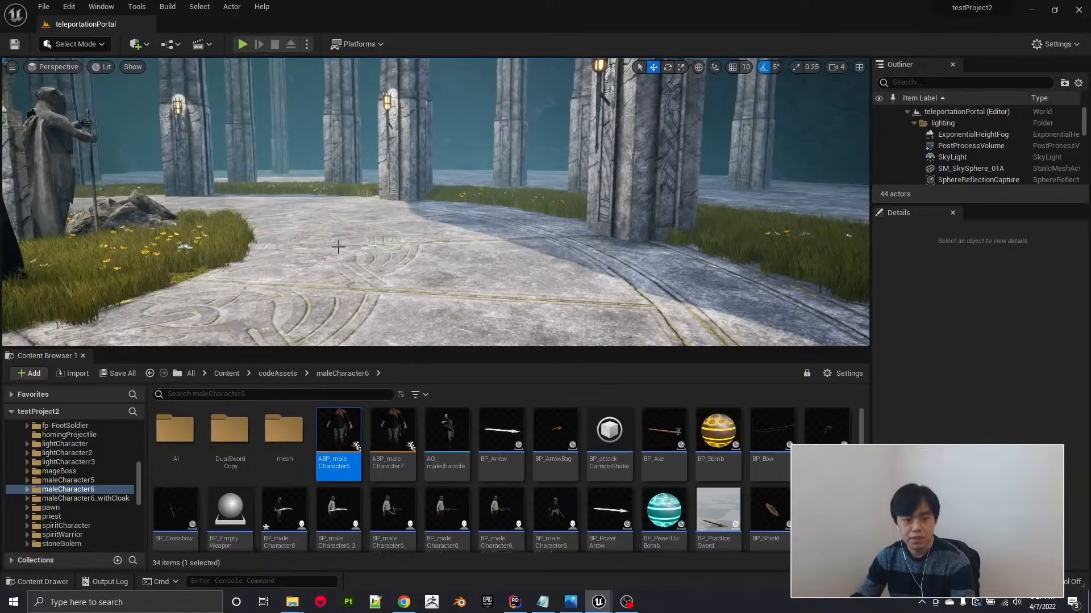
right_click_drag(400, 252, 353, 258)
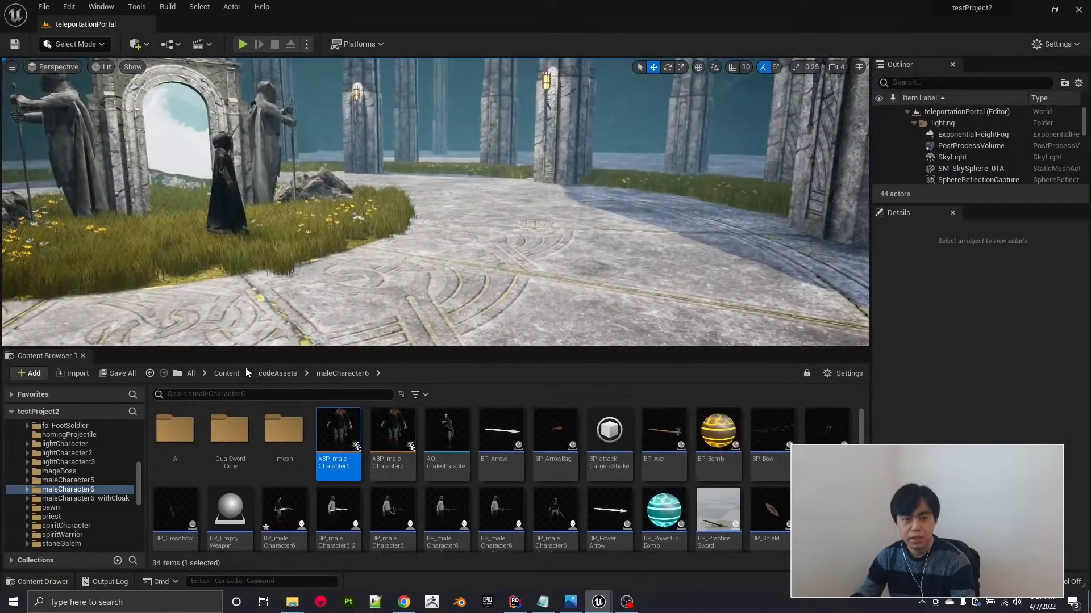
Browse the project content to the backyardNaniteGrass2 materials folder inside MyAssets/vegetation.
left_click(225, 374)
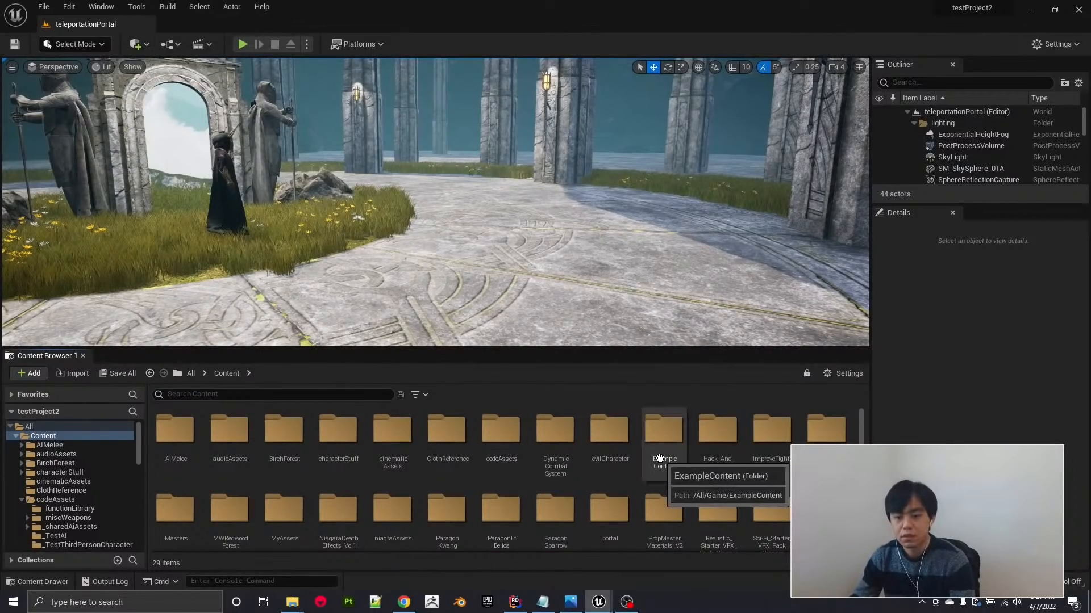
scroll(660, 457, "down", 3)
scroll(659, 459, "up", 3)
scroll(659, 459, "down", 1)
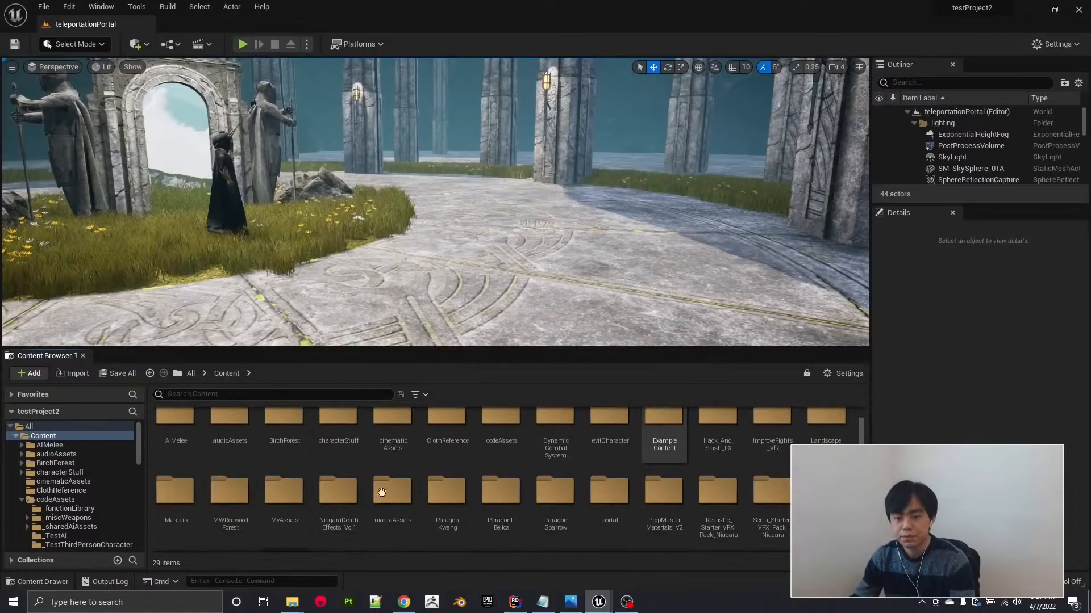
double_click(280, 493)
scroll(663, 455, "down", 10)
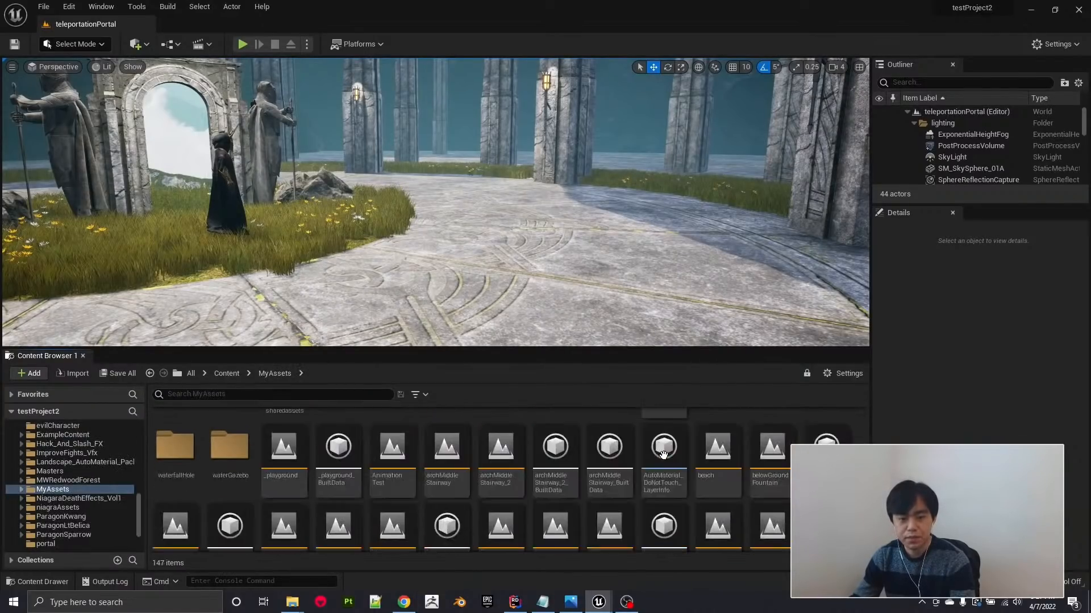
double_click(826, 438)
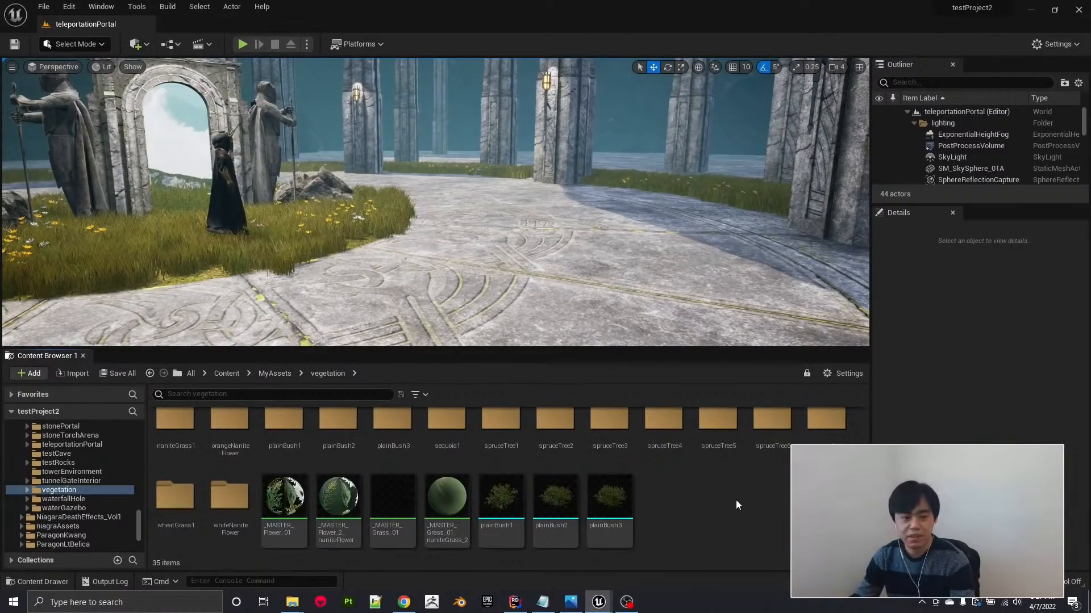
scroll(735, 499, "up", 2)
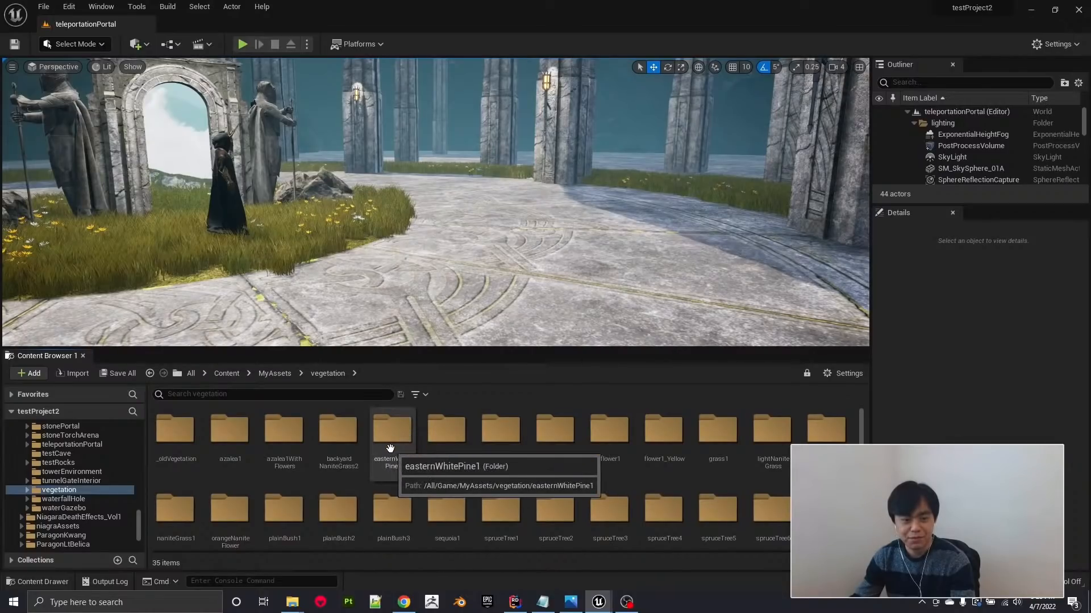
double_click(343, 432)
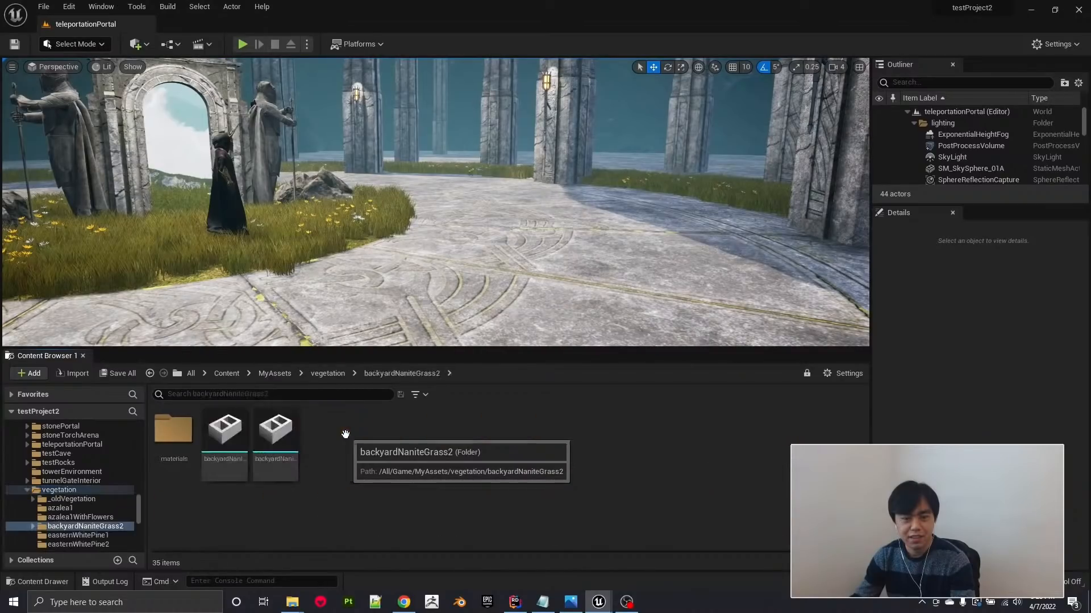
double_click(173, 430)
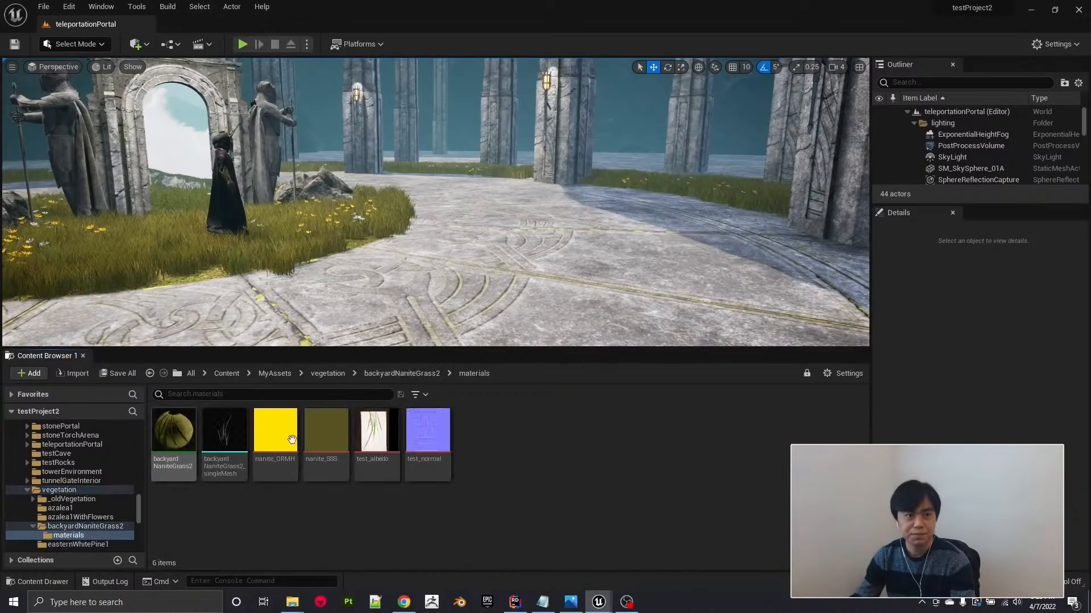
View the test_albedo grass texture, close it, and check the details of the backyardNaniteGrass2_singleMesh static mesh.
left_click(377, 430)
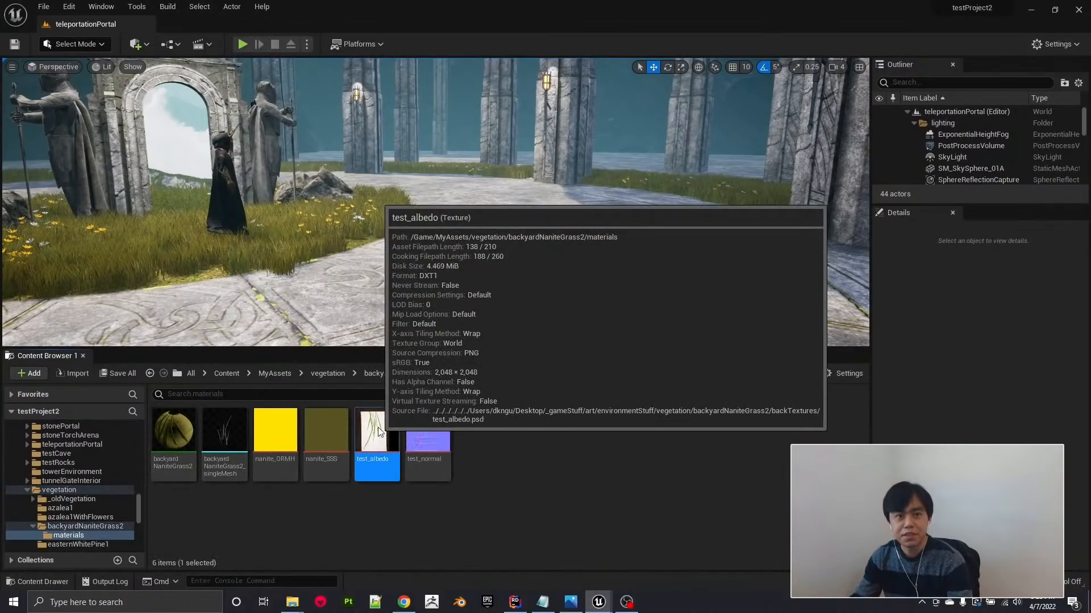
double_click(377, 427)
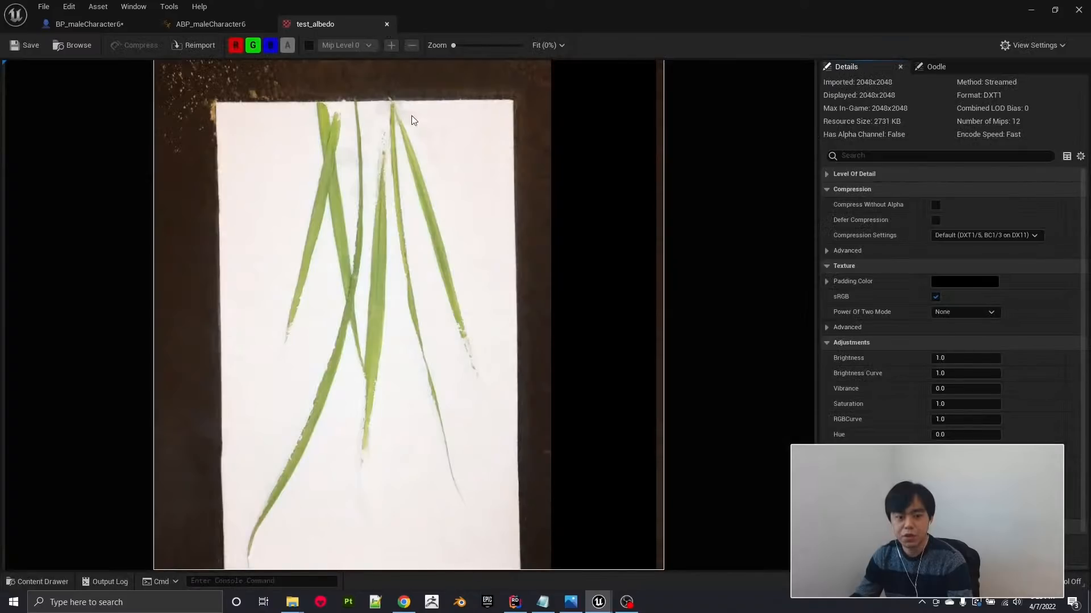
left_click(386, 25)
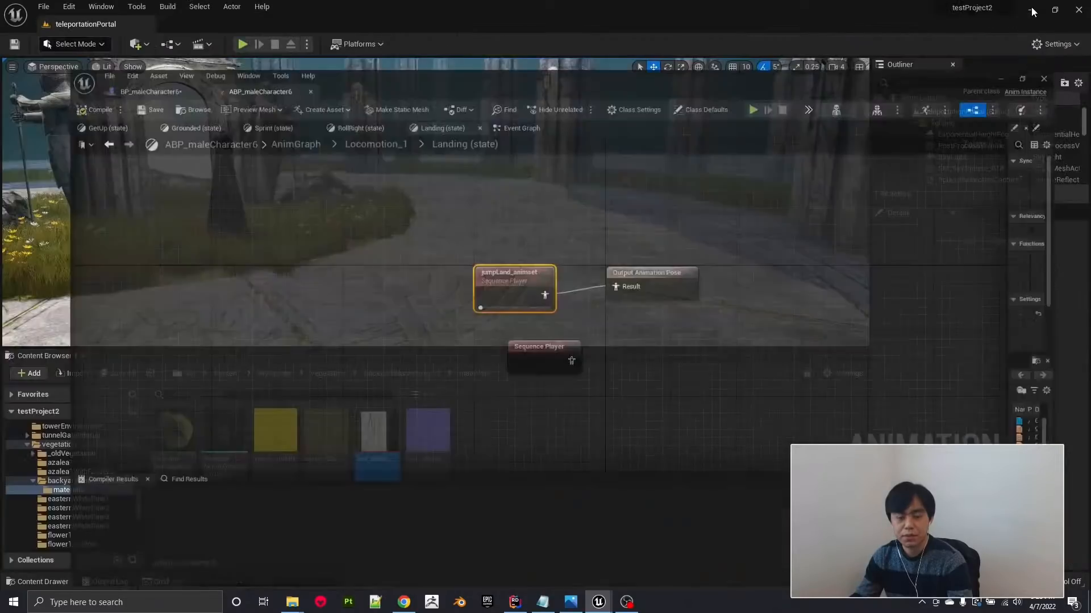
left_click(1031, 10)
mouse_move(447, 443)
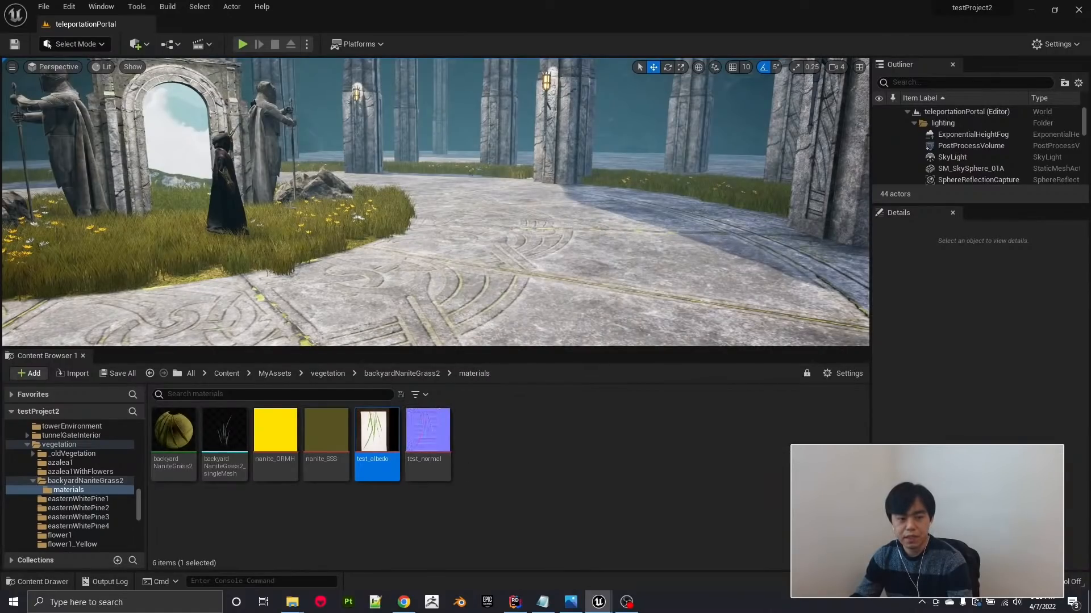
mouse_move(217, 438)
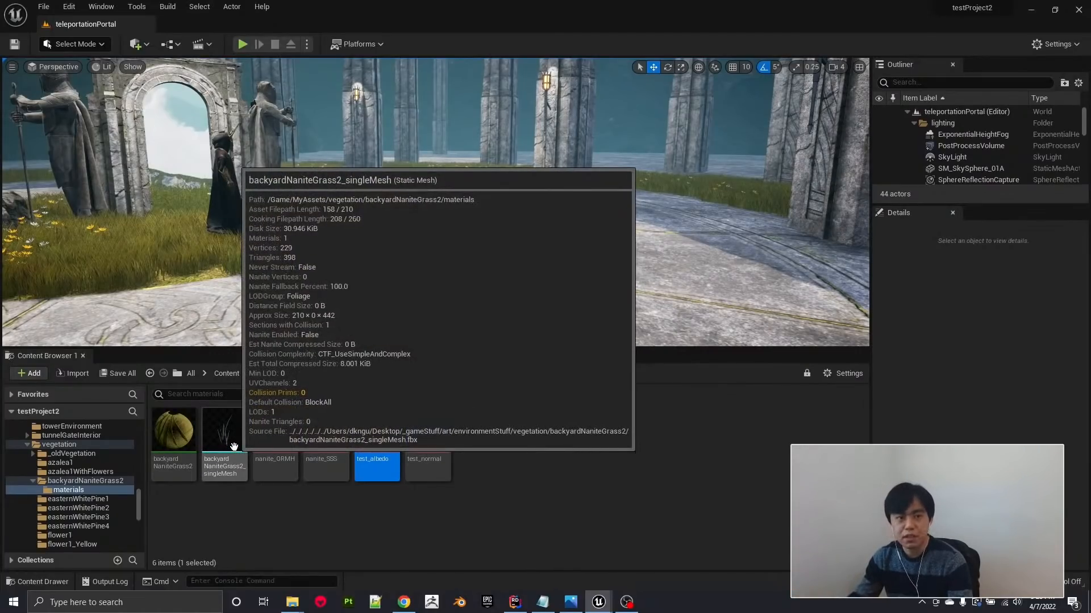
Open the backyardNaniteGrass2_singleMesh static mesh to examine its grass blades, and return to the level editor.
left_click(227, 439)
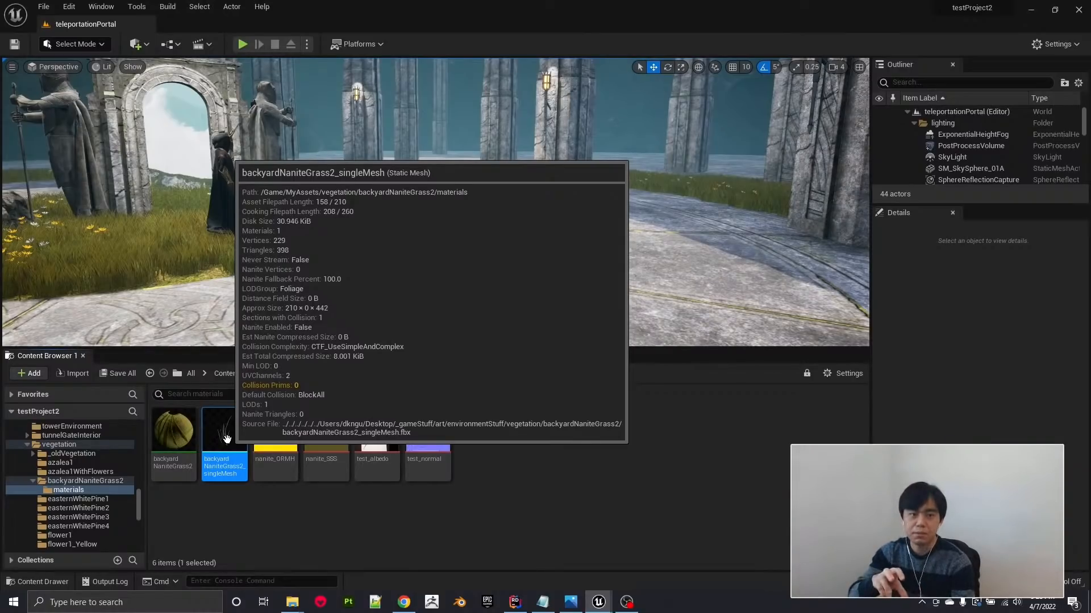
double_click(227, 438)
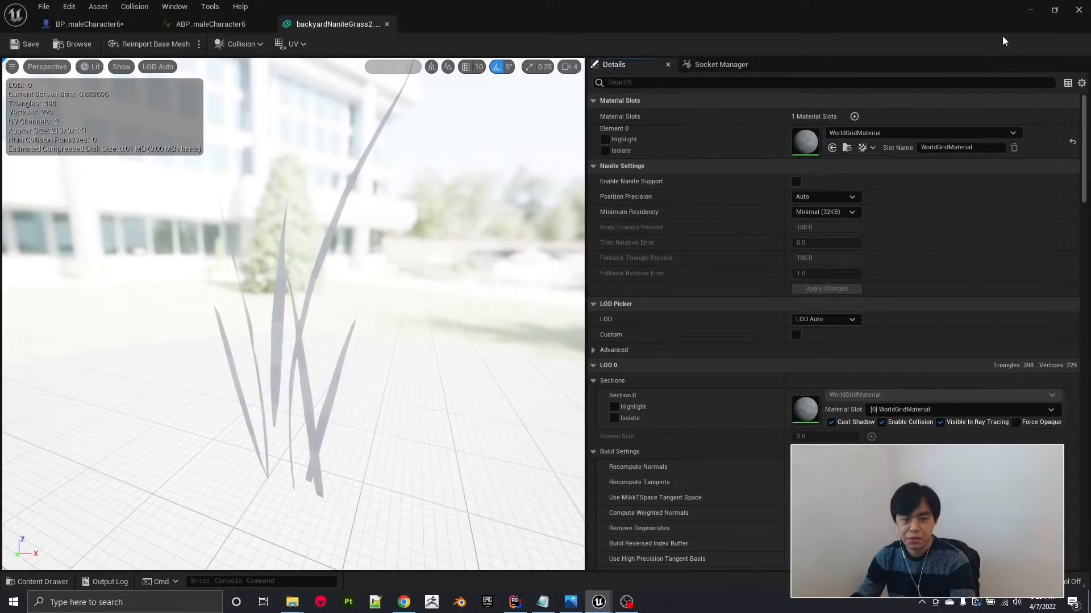
left_click(1030, 12)
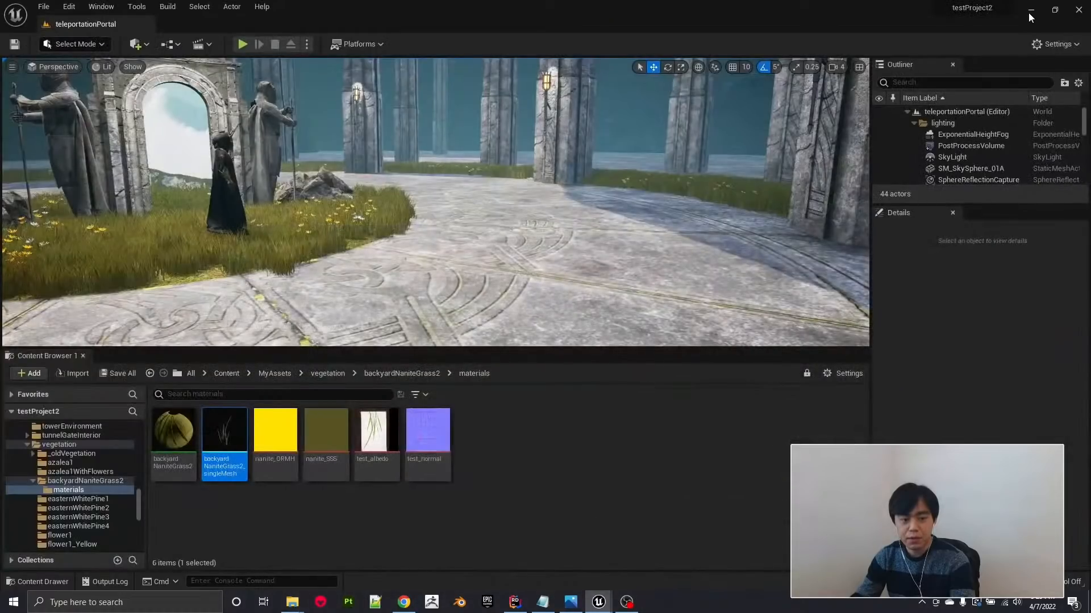
In the backyardNaniteGrass2 folder, enable Nanite on the backyardNaniteGrass2_Low mesh and disable it on backyardNaniteGrass2_Low_2.
left_click(397, 373)
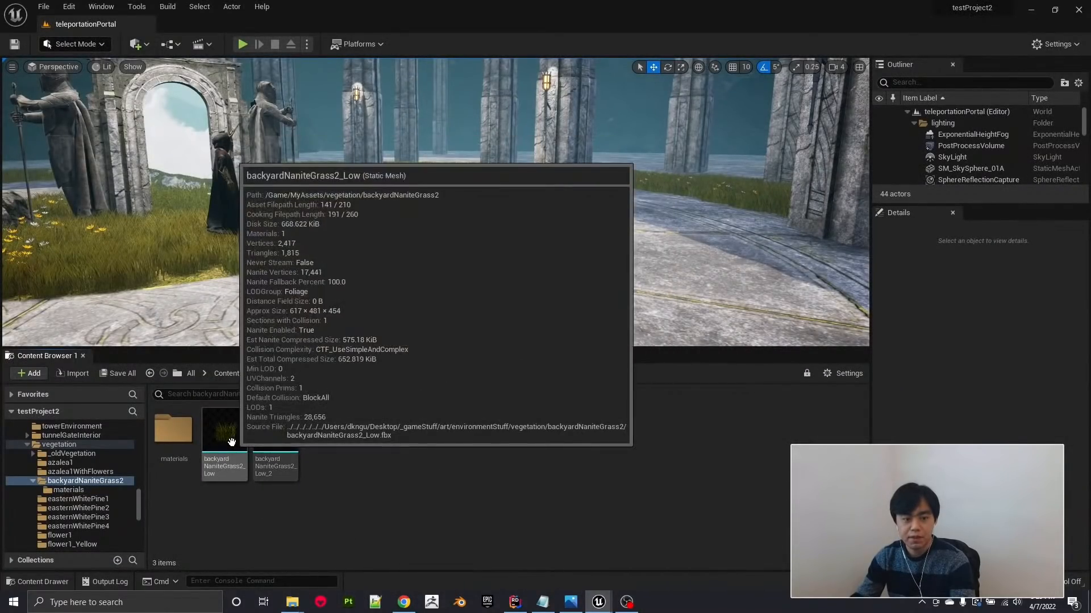
right_click(231, 442)
mouse_move(285, 98)
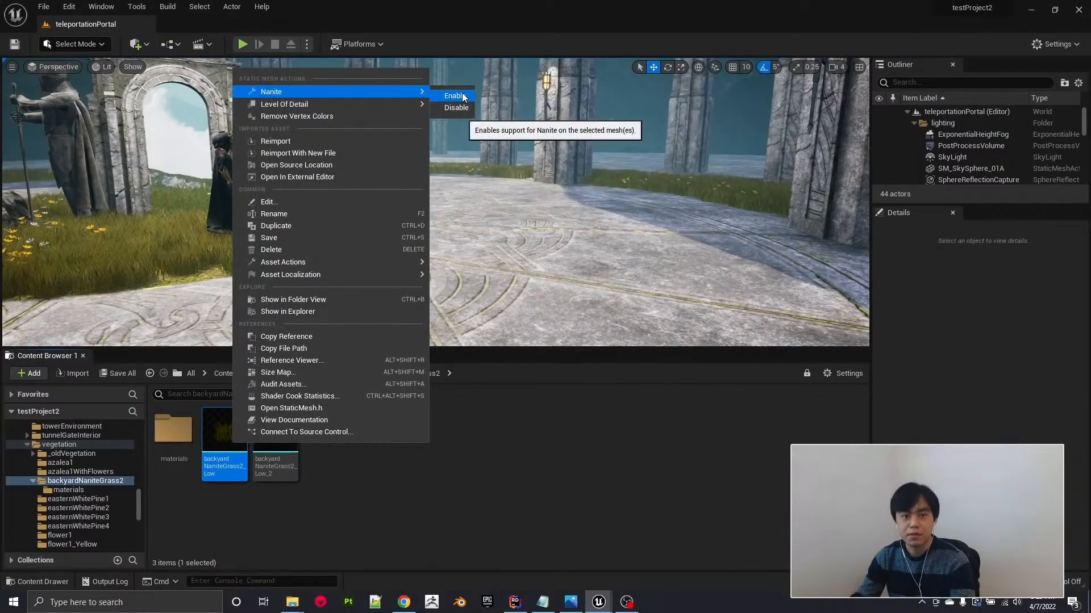
left_click(463, 98)
right_click(279, 435)
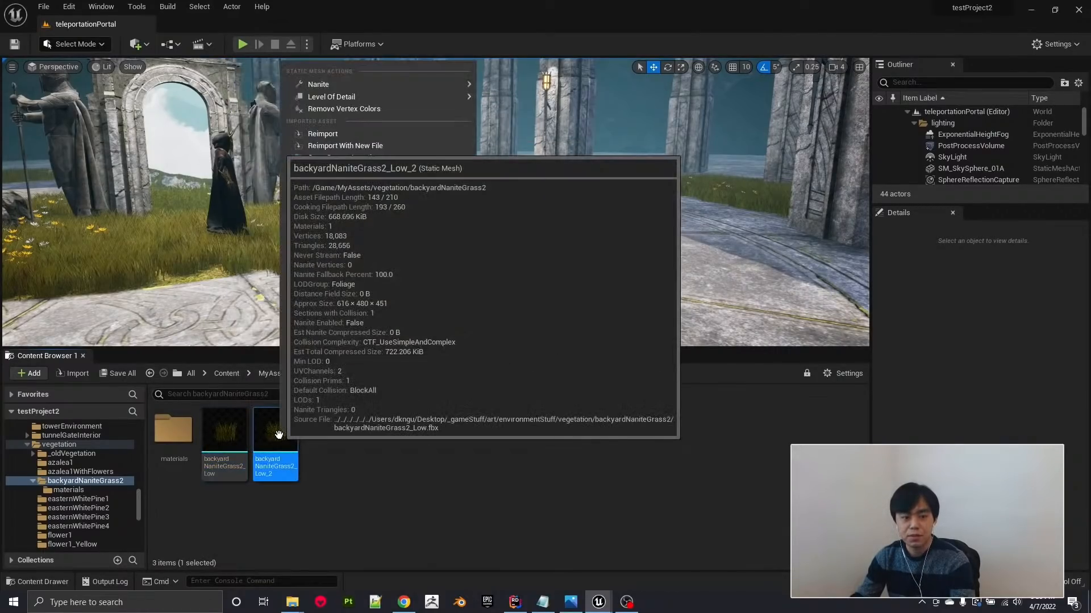
mouse_move(373, 85)
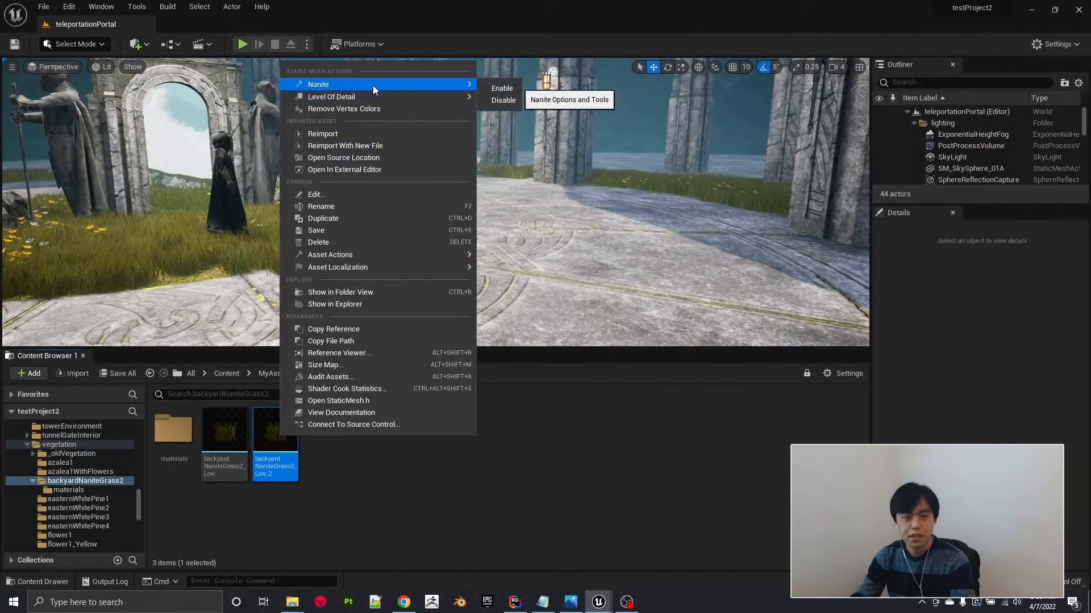
left_click(503, 102)
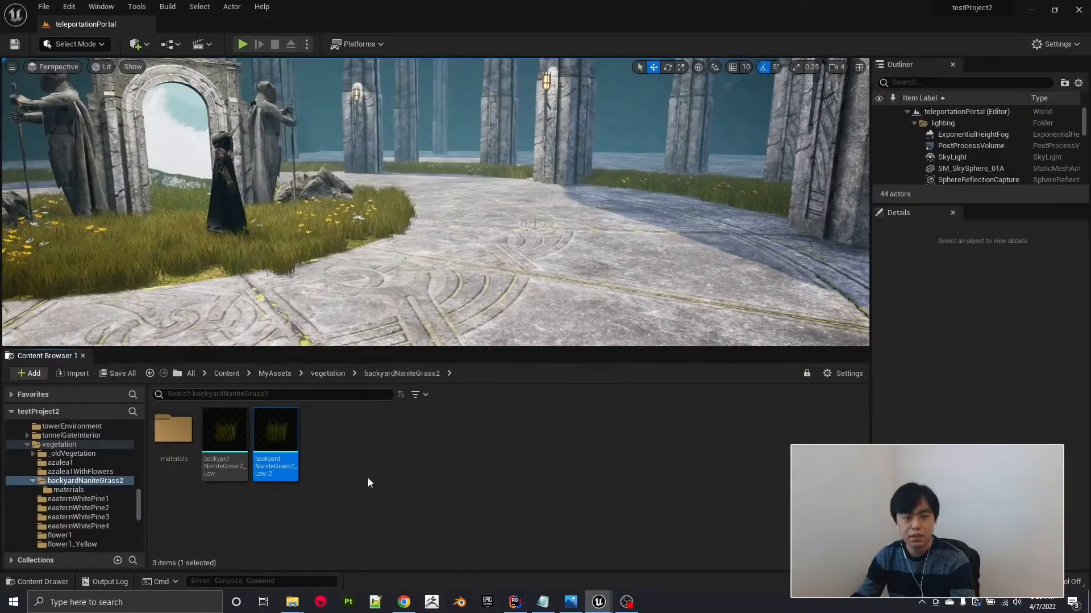
mouse_move(237, 439)
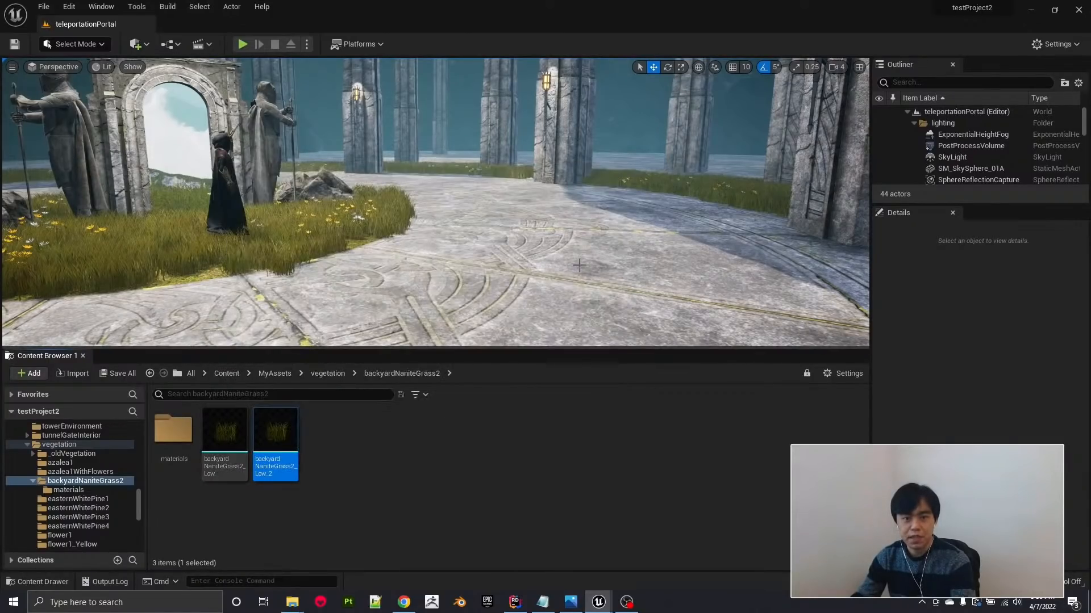
Switch to Foliage mode and paint a patch of backyardNaniteGrass2_Low_2 grass across the stone floor near the character.
right_click_drag(429, 268, 449, 272)
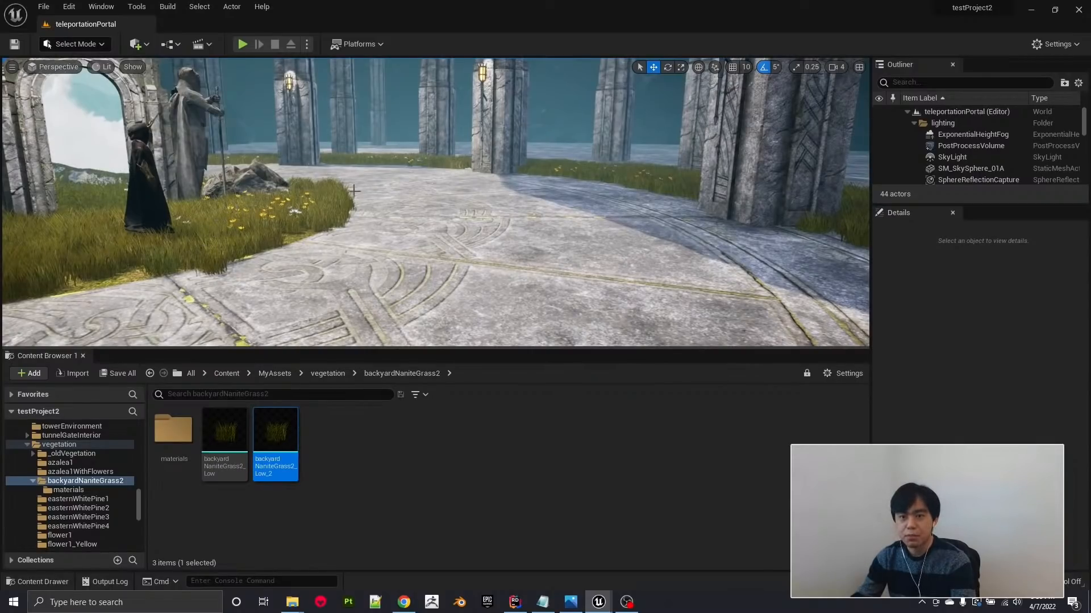
right_click_drag(439, 184, 560, 200)
right_click_drag(428, 210, 574, 213)
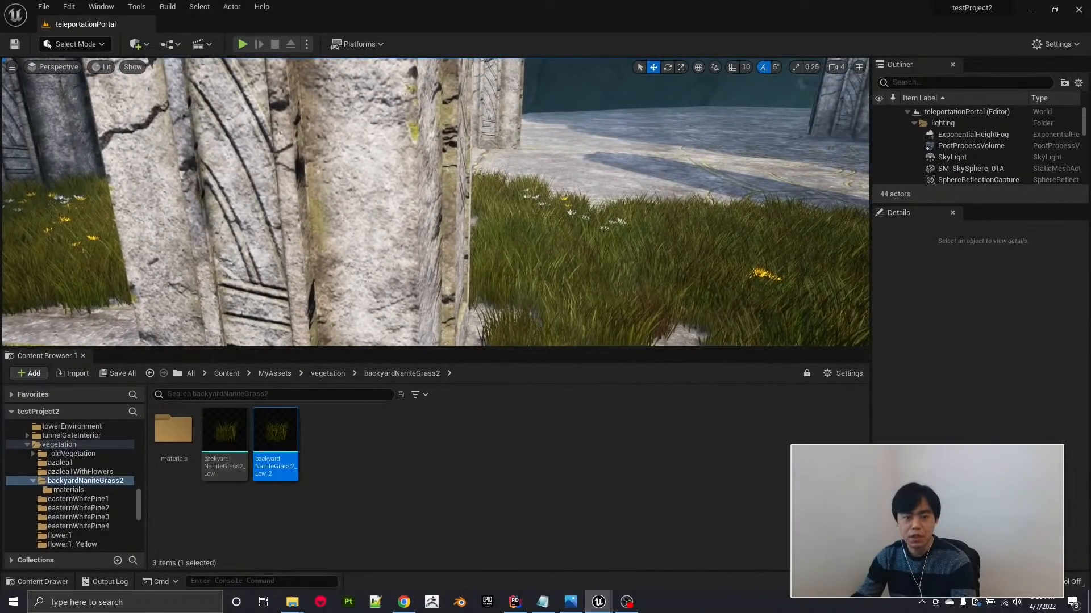
right_click_drag(678, 165, 494, 170)
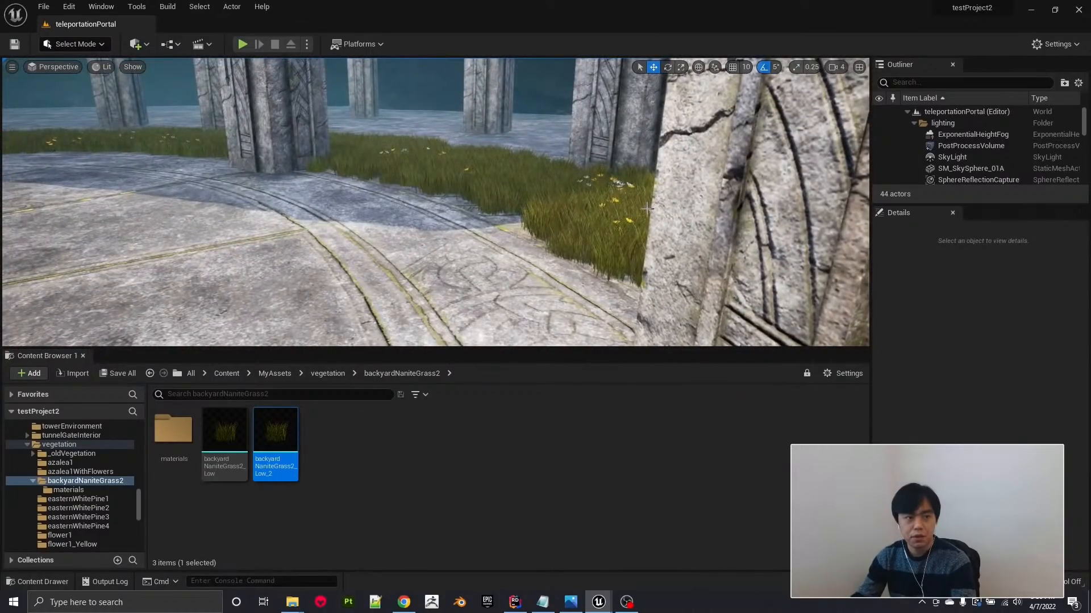
right_click_drag(409, 284, 250, 289)
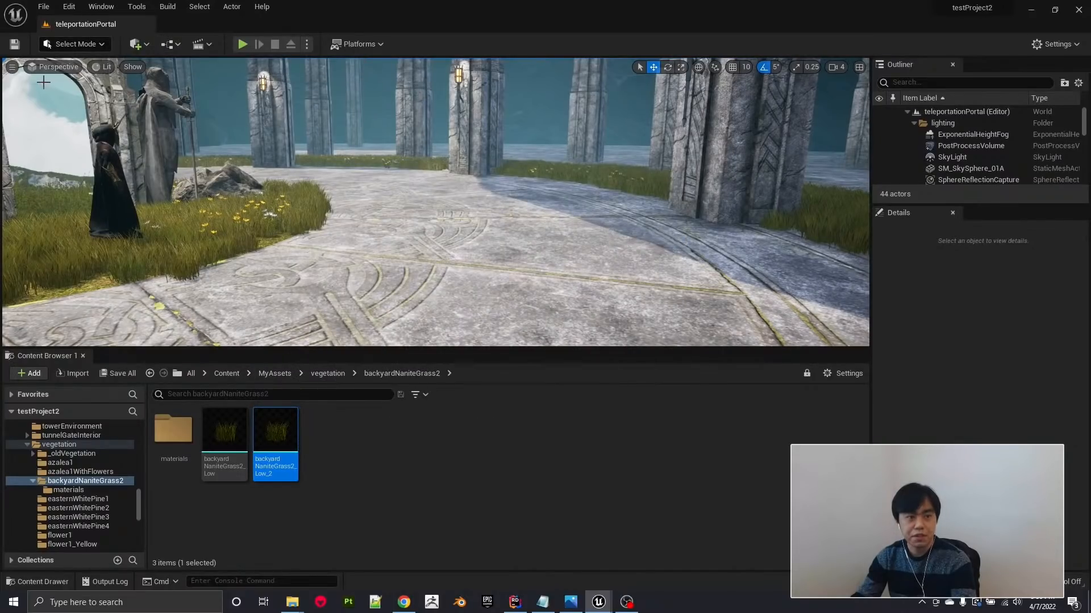
left_click(79, 43)
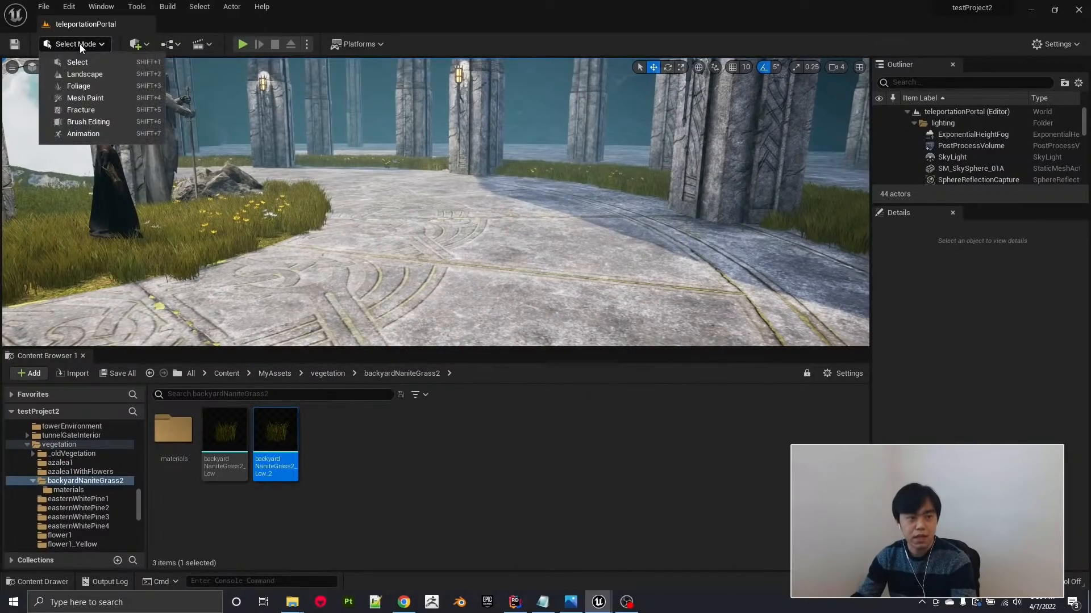
left_click(78, 86)
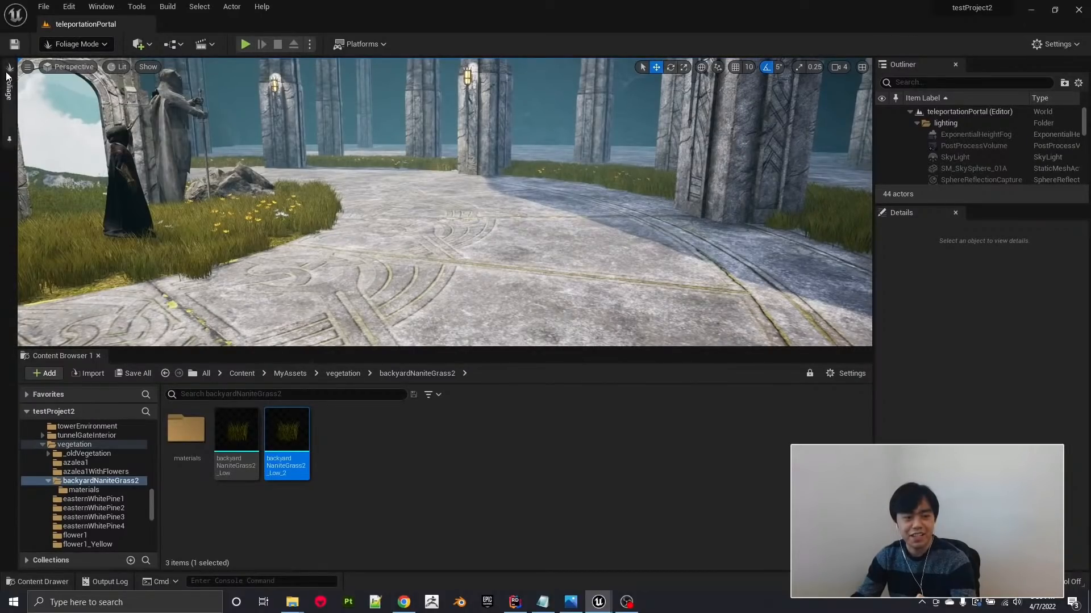
left_click(8, 77)
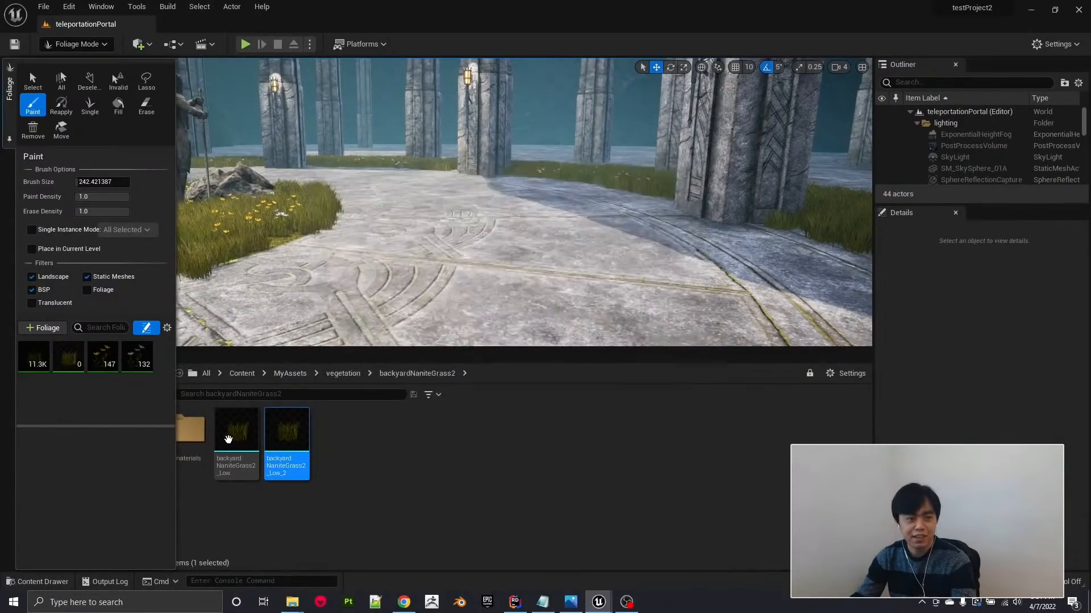
mouse_move(234, 438)
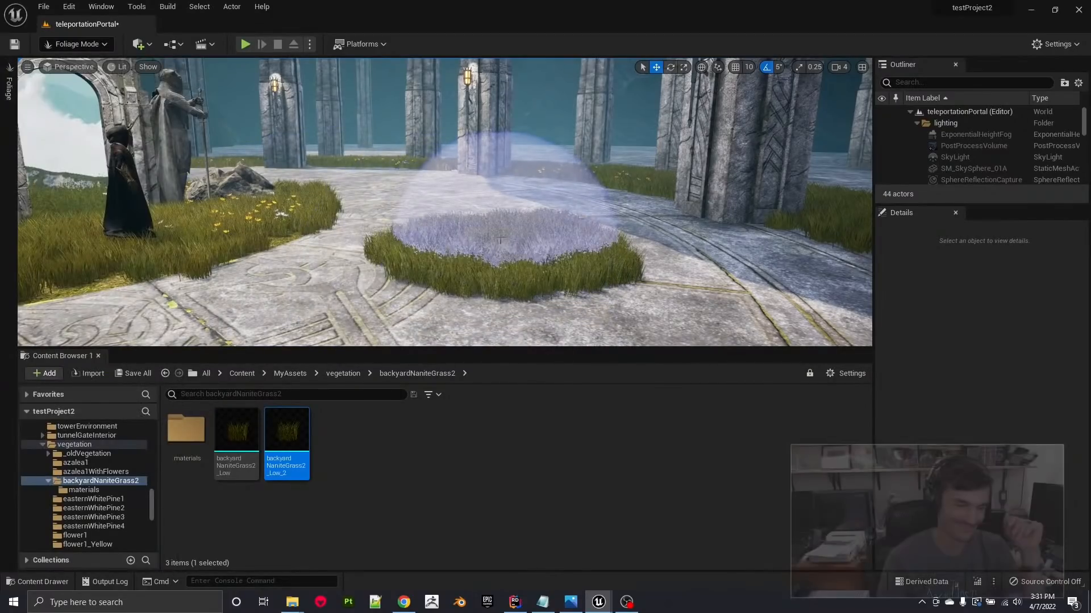
left_click_drag(501, 239, 488, 211)
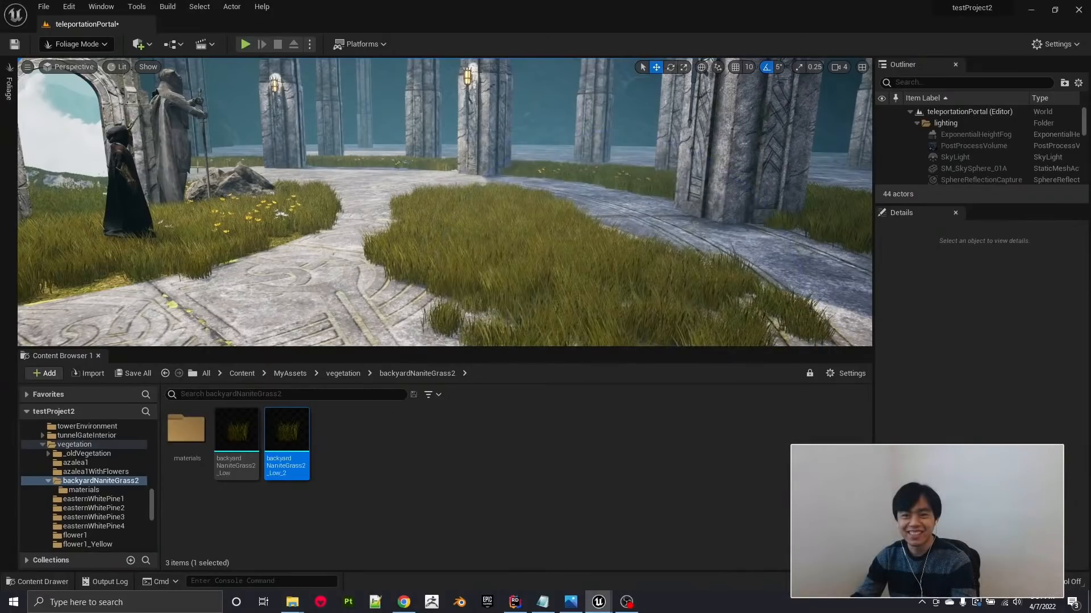
Turn on the viewport's FPS display and check the frame rate over the painted grass patch.
left_click(27, 68)
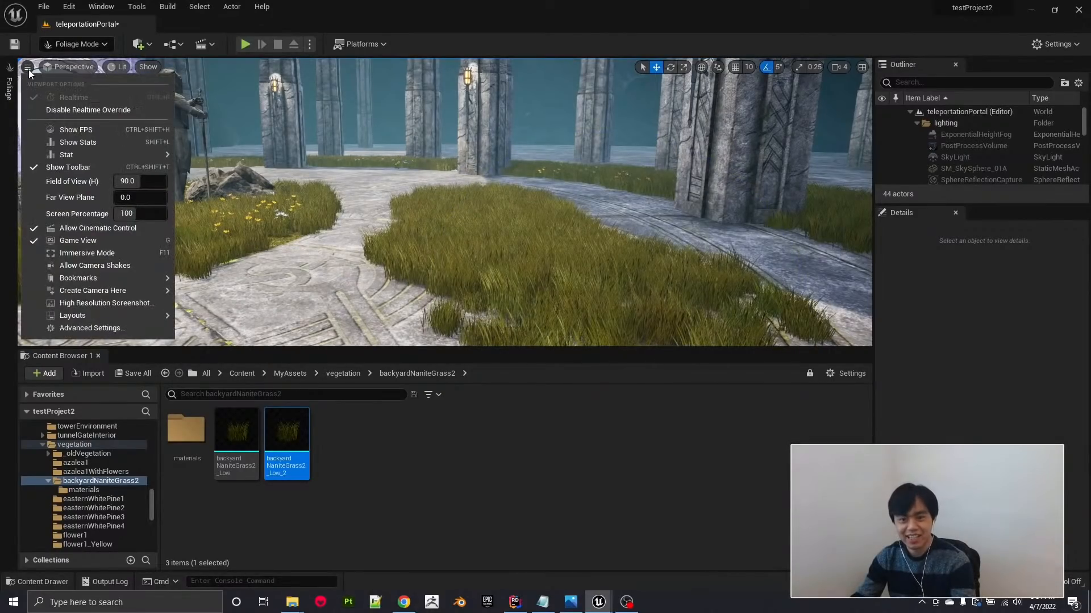
left_click(84, 126)
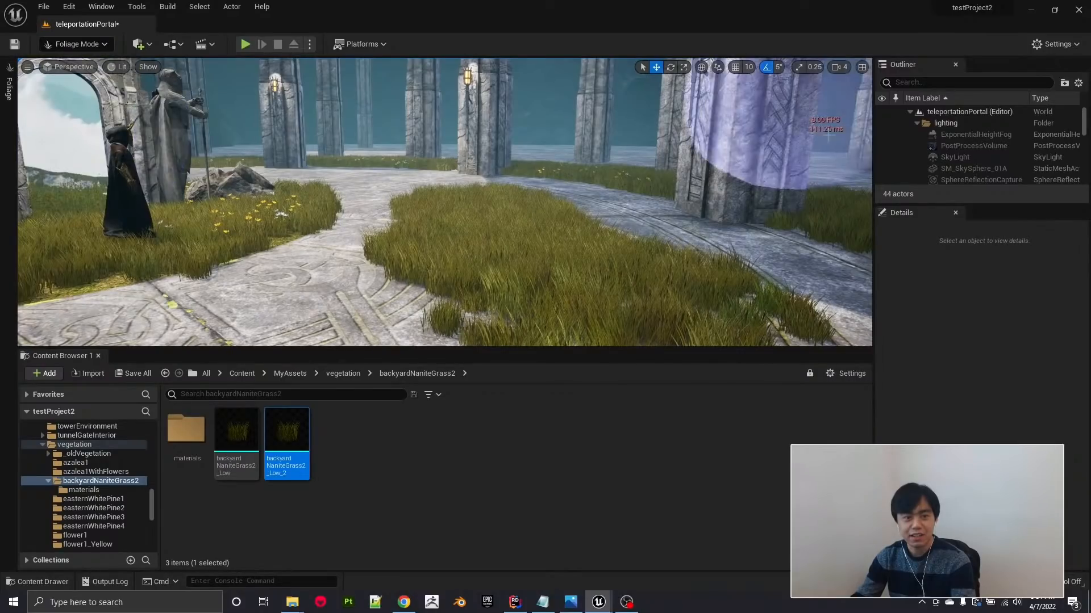
mouse_move(605, 245)
right_mouse_down()
mouse_move(659, 252)
mouse_move(560, 234)
mouse_move(651, 253)
right_mouse_up()
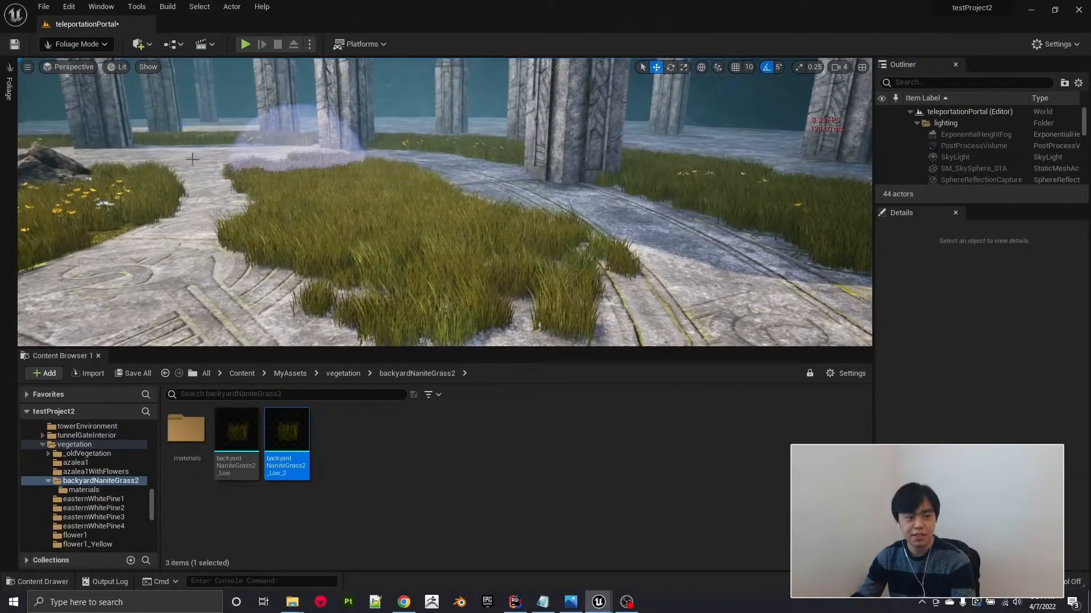
Keep the foliage painting options open and remove the backyardNaniteGrass2_Low_2 foliage type together with all its painted instances.
left_click(11, 140)
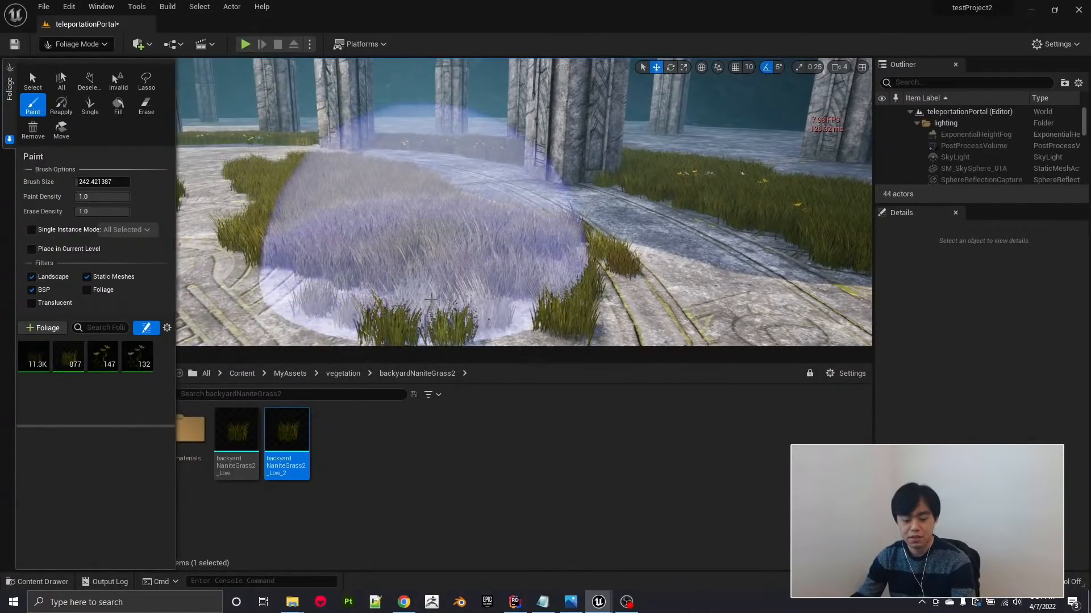
left_click_drag(436, 264, 483, 214)
mouse_move(634, 168)
right_mouse_down()
mouse_move(454, 170)
mouse_move(659, 192)
right_mouse_up()
right_click_drag(400, 186, 411, 188)
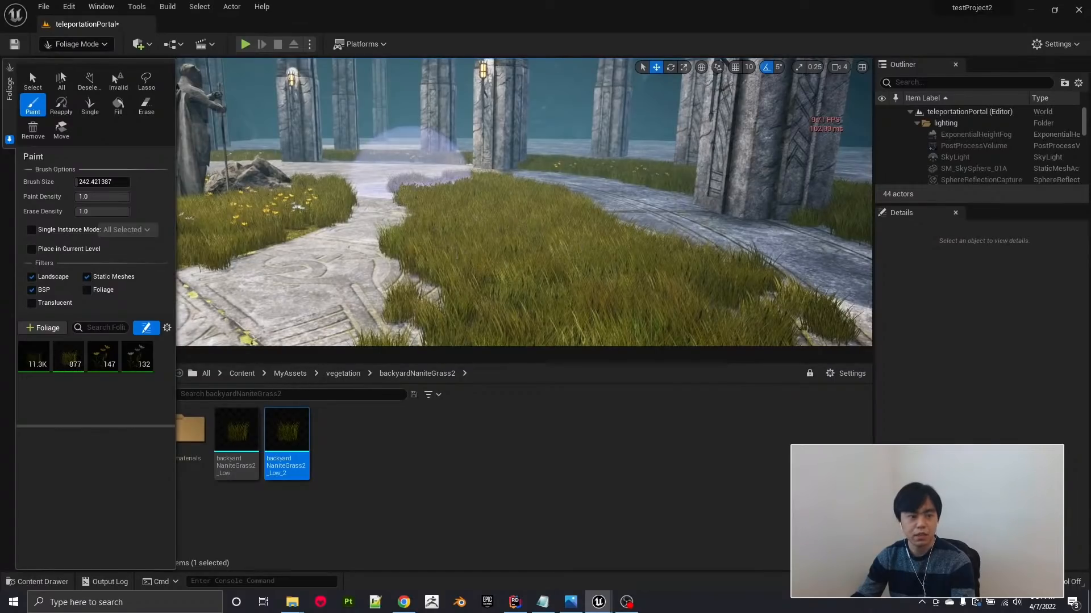
key("ctrl+z")
right_click_drag(397, 209, 379, 201)
right_click_drag(475, 205, 486, 214)
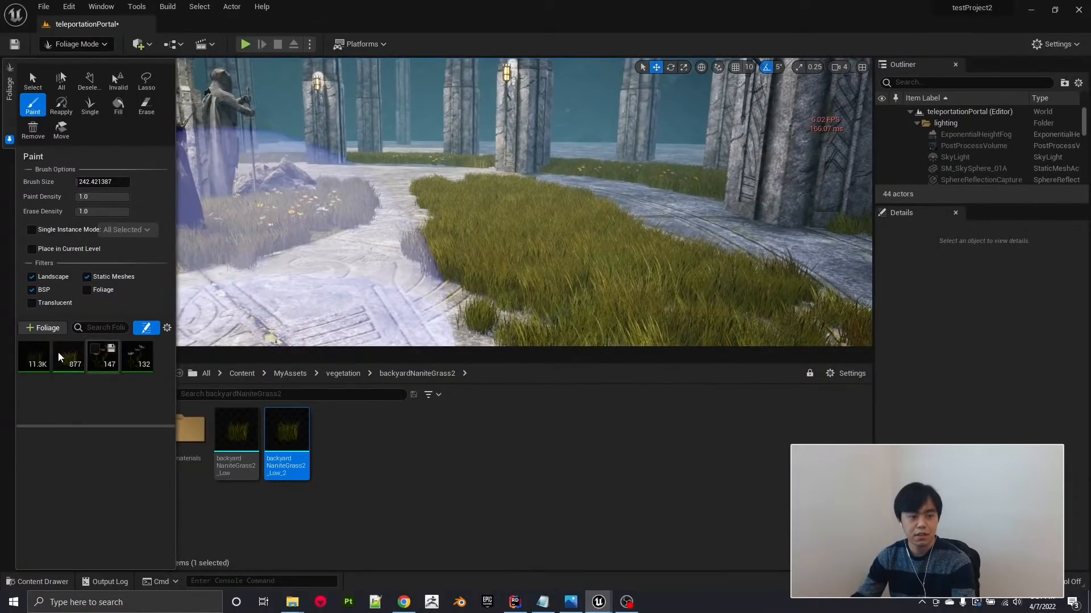
right_click(69, 363)
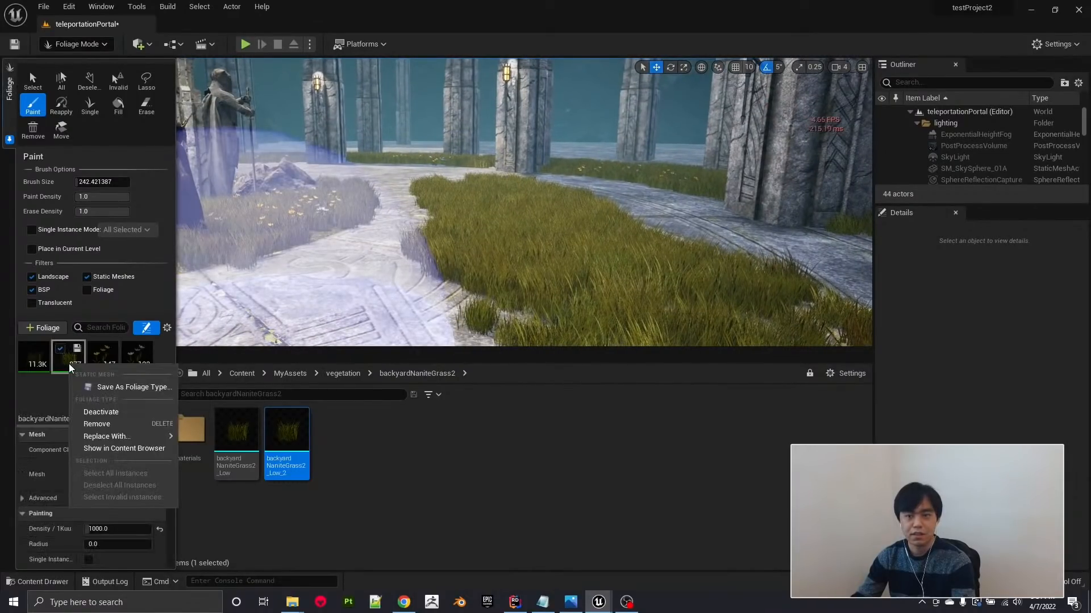
left_click(99, 425)
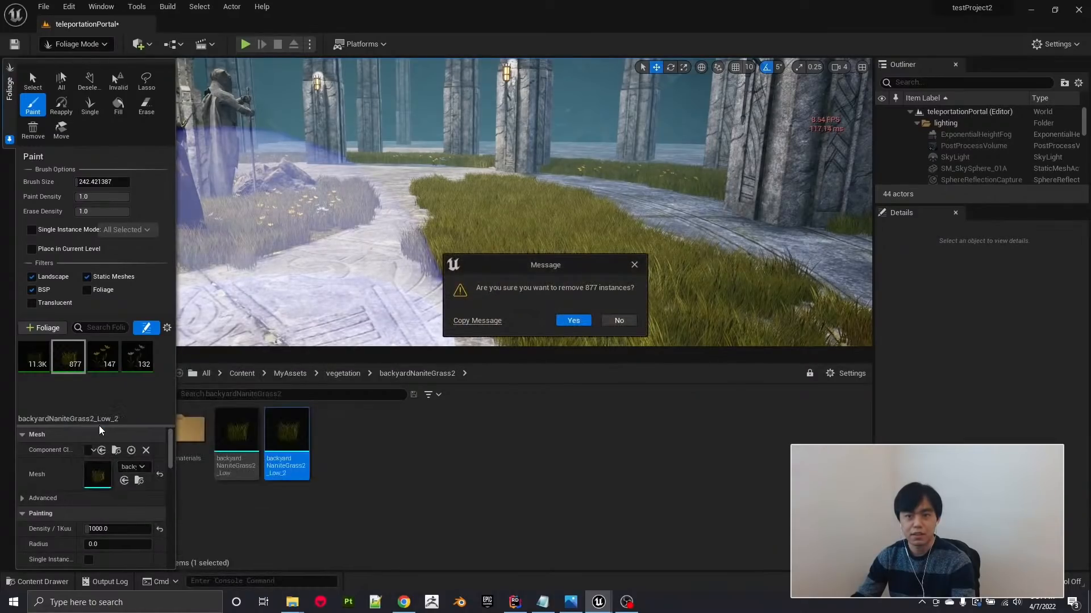
left_click(573, 320)
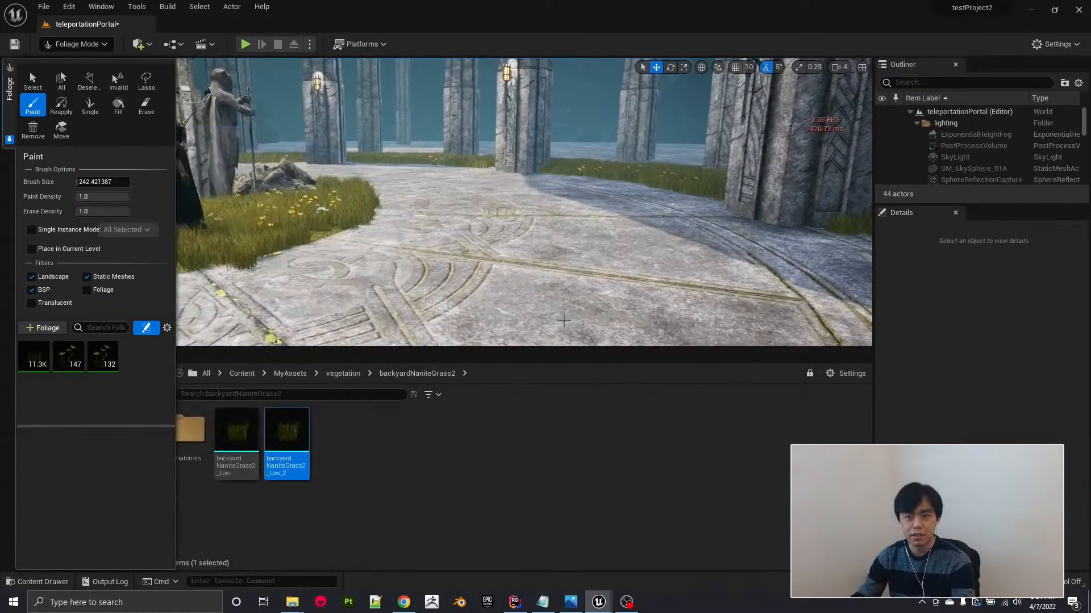
Check the frame rate from several viewpoints around the level, and compare the details of the two backyardNaniteGrass2 meshes.
right_click_drag(543, 193, 835, 175)
key("s")
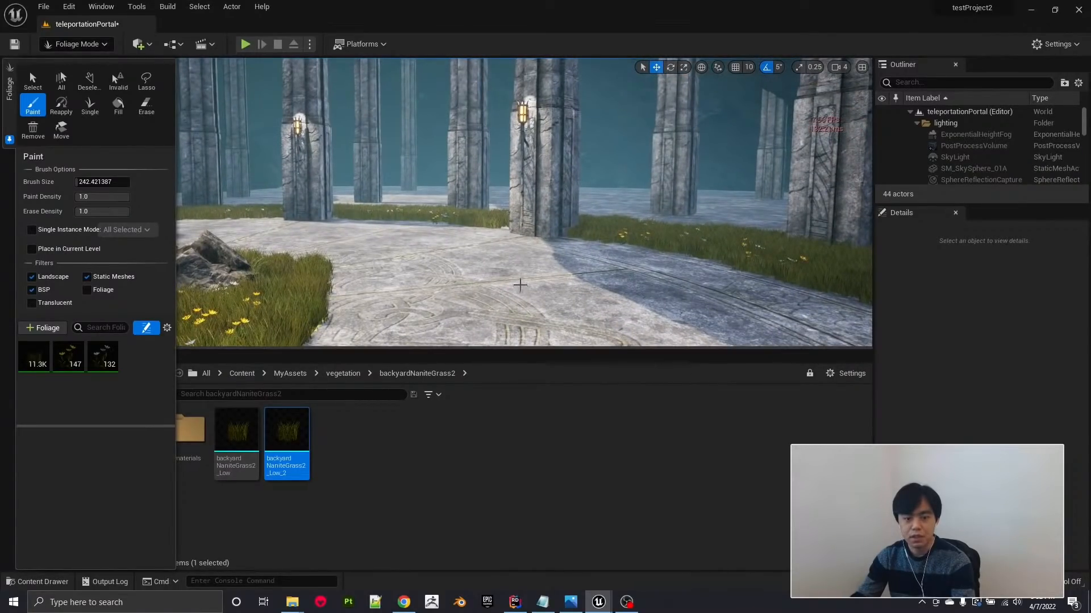
key("w")
right_click_drag(518, 285, 505, 373)
key("s")
key("d")
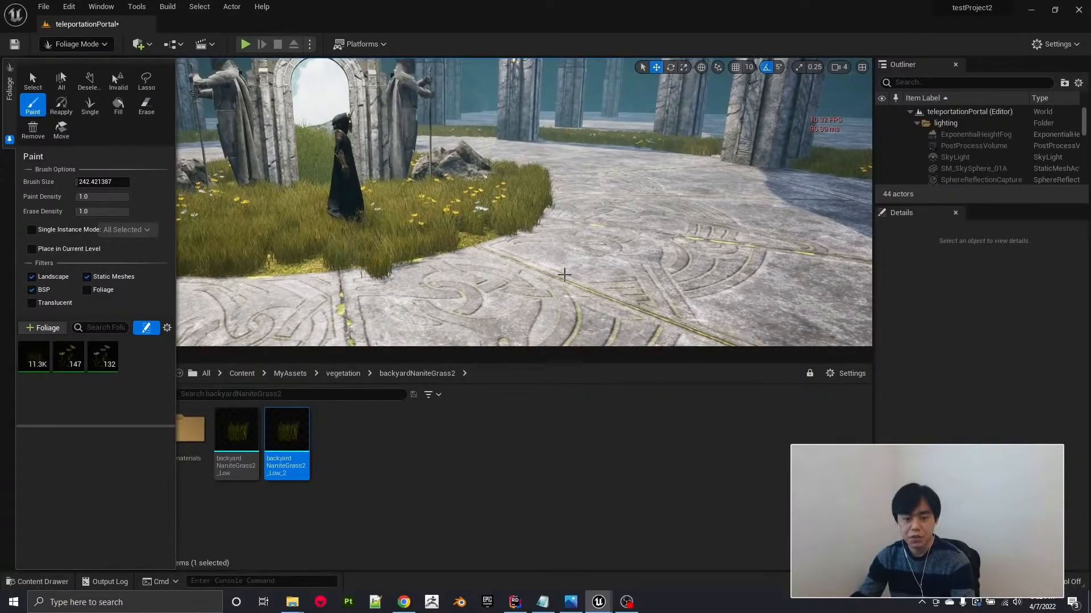
mouse_move(236, 438)
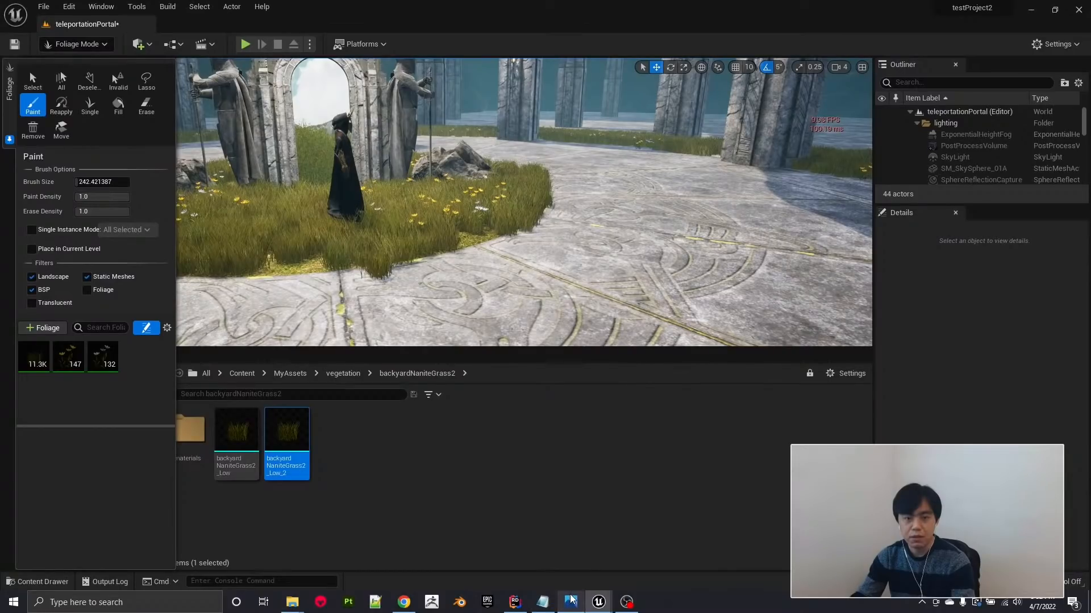
mouse_move(298, 436)
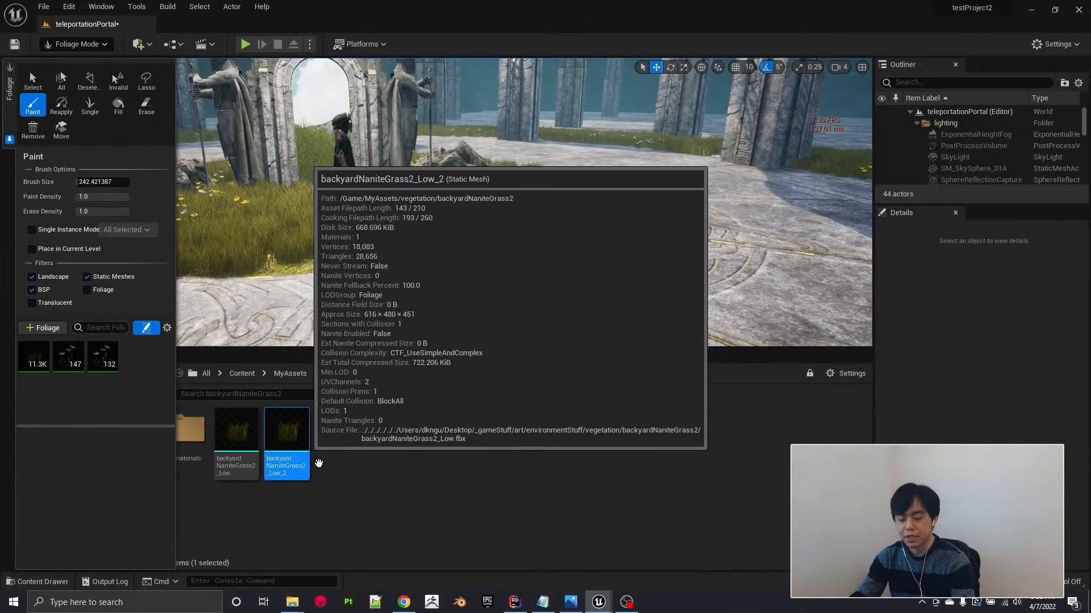
Switch to Photos to examine the grass patches in ScreenShot00001.png at full window size, and return to the level editor.
mouse_move(574, 605)
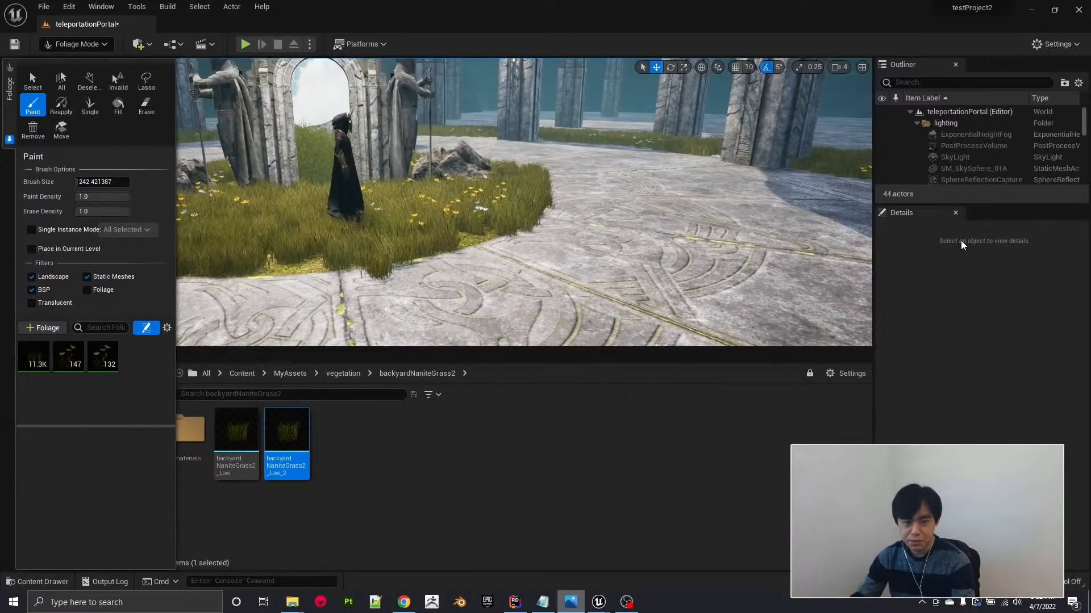
key("super+Up")
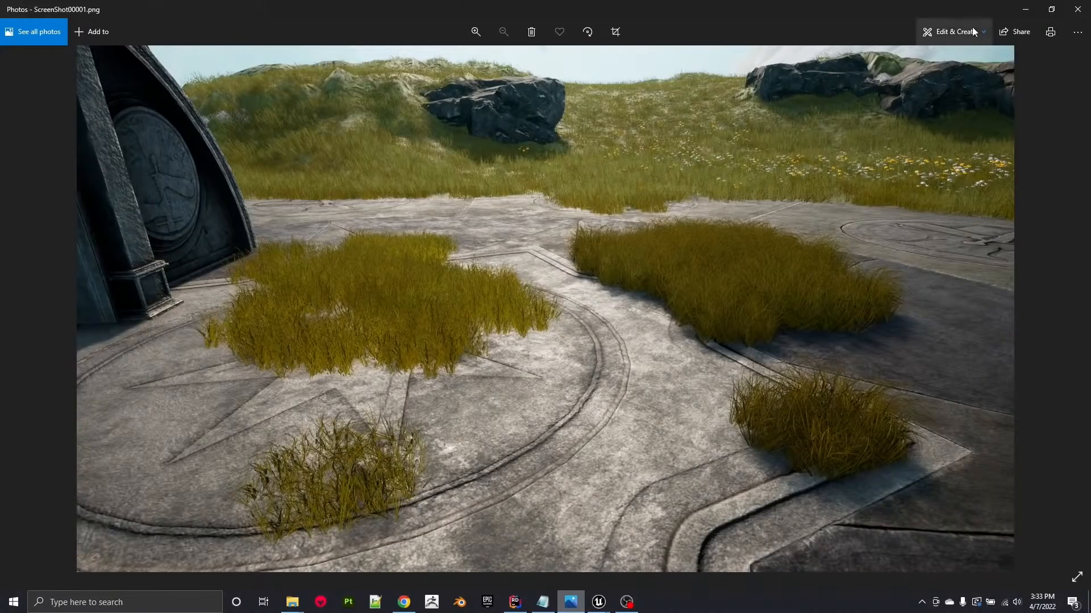
left_click(1026, 9)
Place one backyardNaniteGrass2_Low mesh on the carved stone floor in the level.
right_click_drag(491, 247, 551, 249)
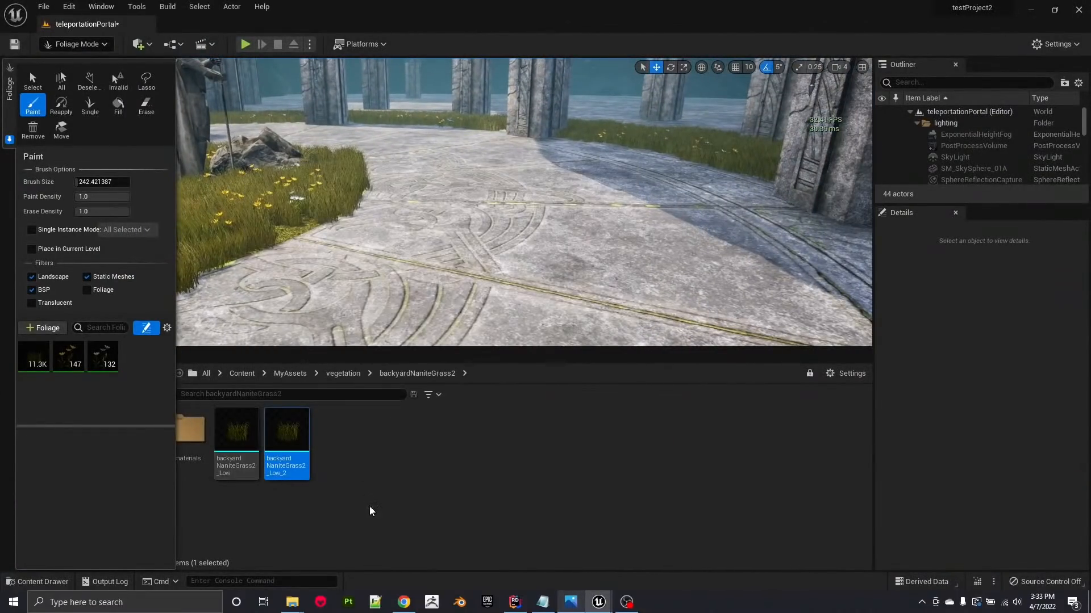
left_click(237, 434)
left_click_drag(237, 434, 423, 236)
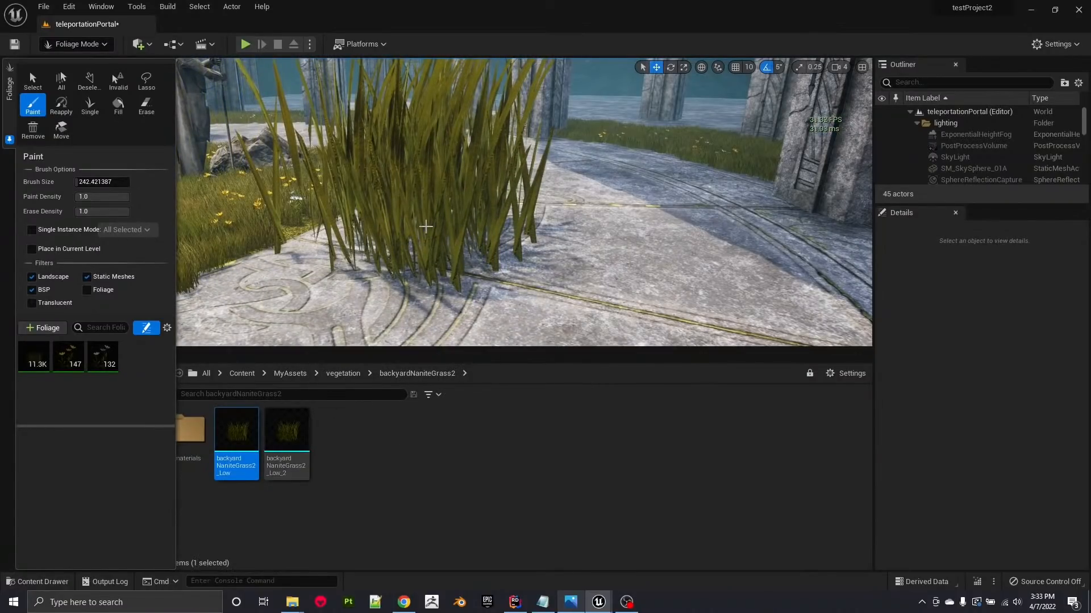
Place one backyardNaniteGrass2_Low_2 mesh on the carved stone floor beside the backyardNaniteGrass2_Low mesh.
left_click(295, 448)
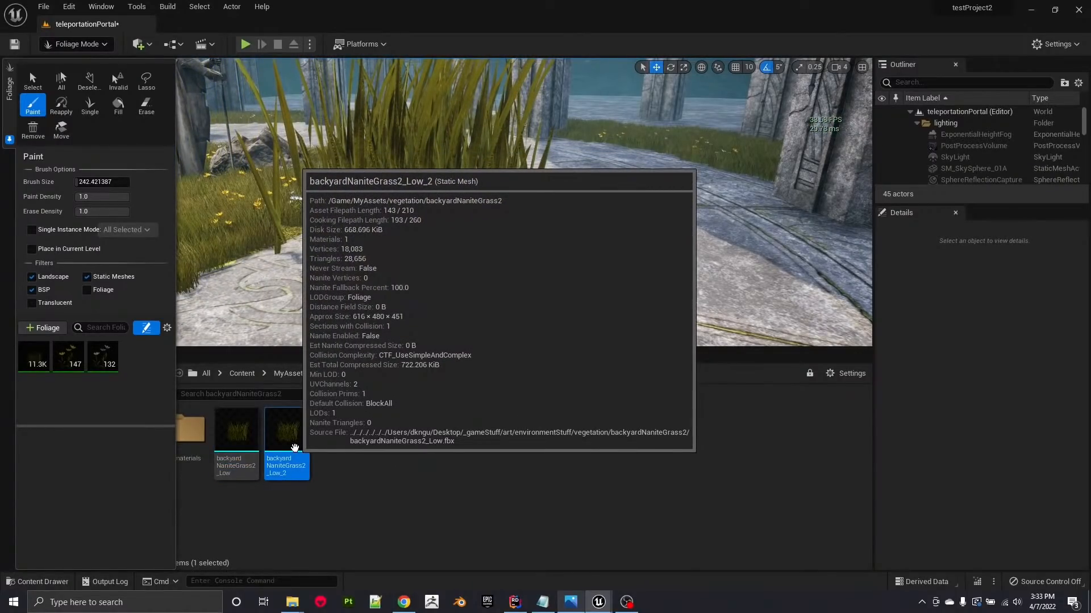
left_click_drag(295, 448, 671, 261)
right_click_drag(529, 267, 539, 227)
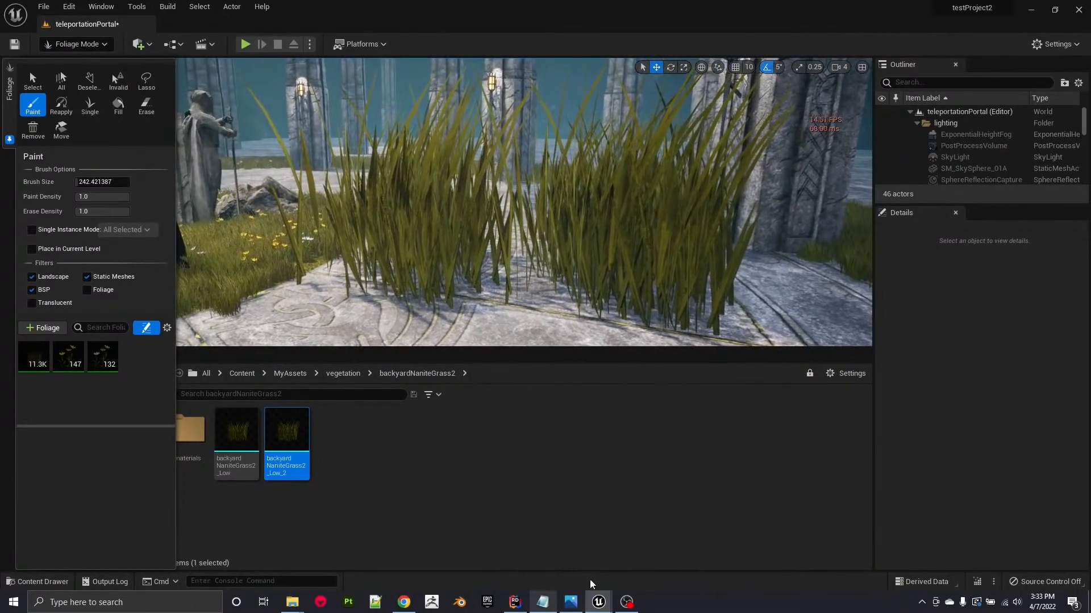
Switch to Photos to view the grass patches in ScreenShot00001.png, and return to compare the two placed grass meshes up close.
left_click(571, 601)
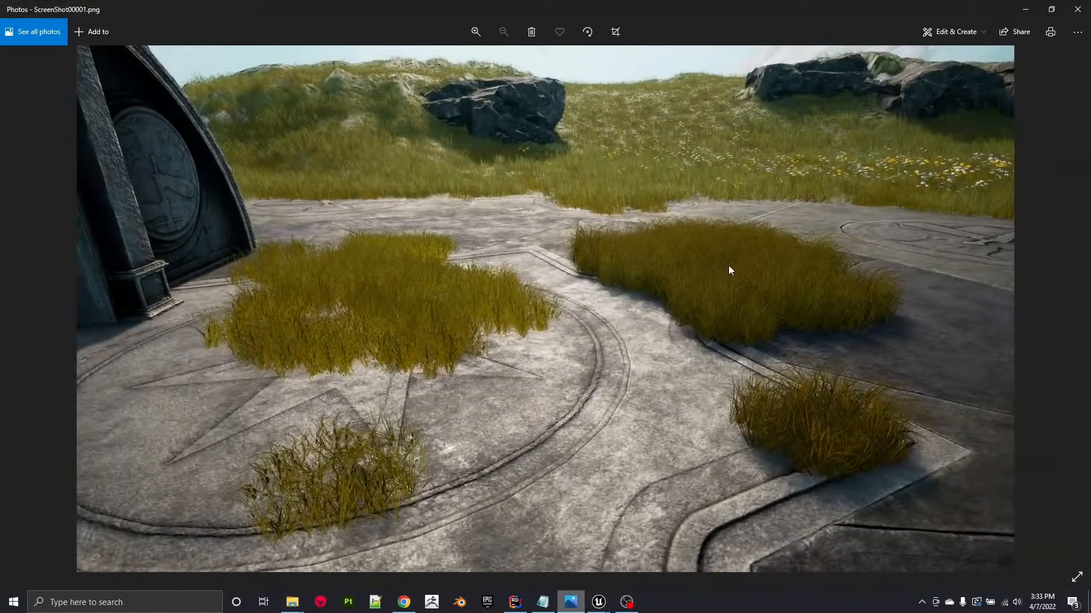
left_click(1025, 9)
right_click_drag(524, 202, 531, 230)
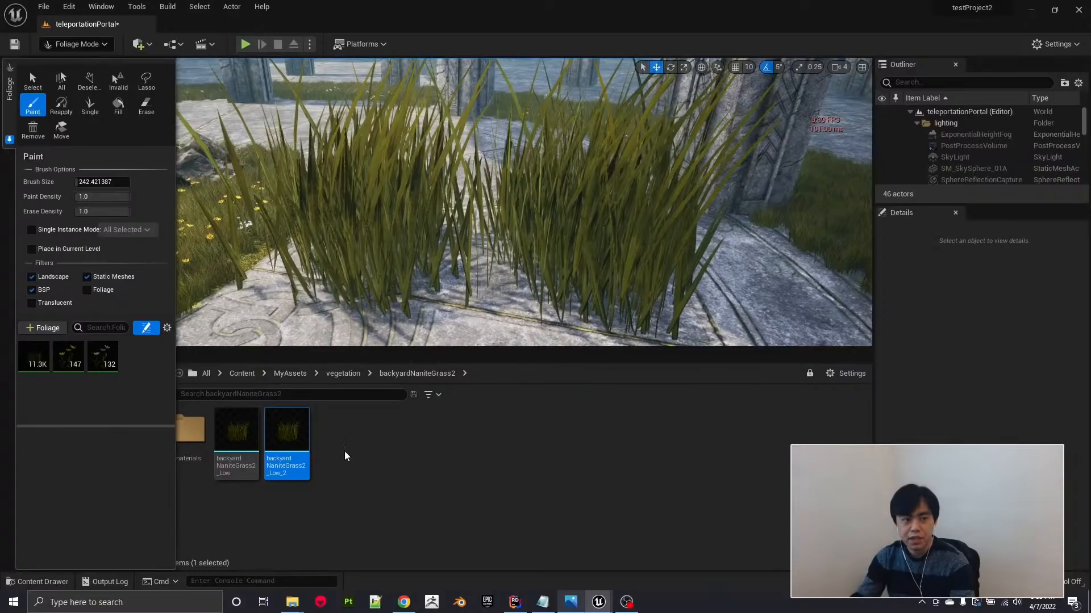
right_click_drag(412, 284, 392, 277)
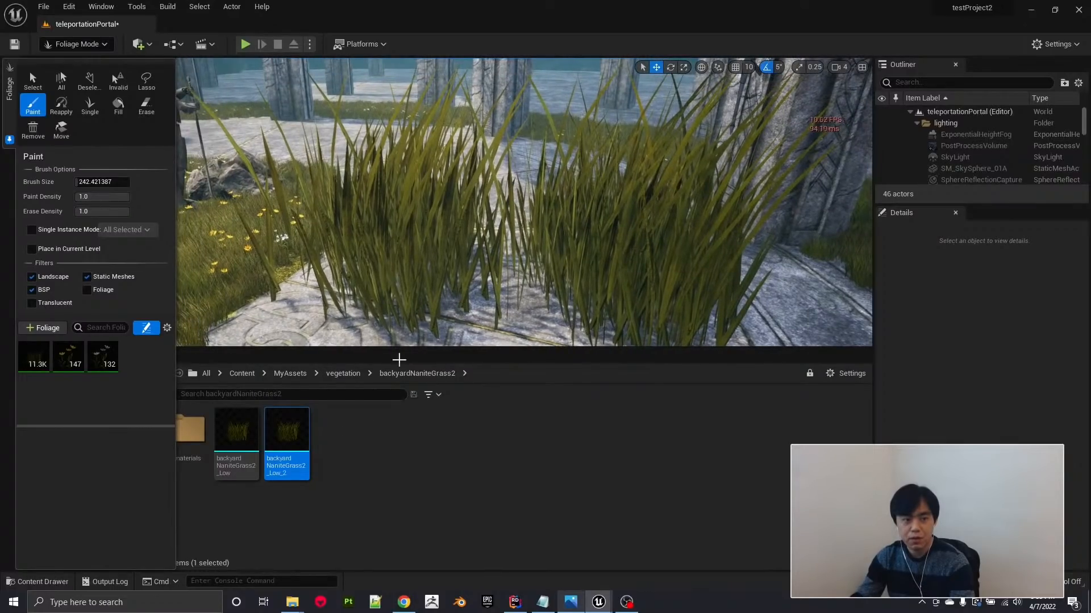
Open the canyon level from MyAssets, saving BP_maleCharacter6 and teleportationPortal, and dismiss the message log.
left_click(44, 7)
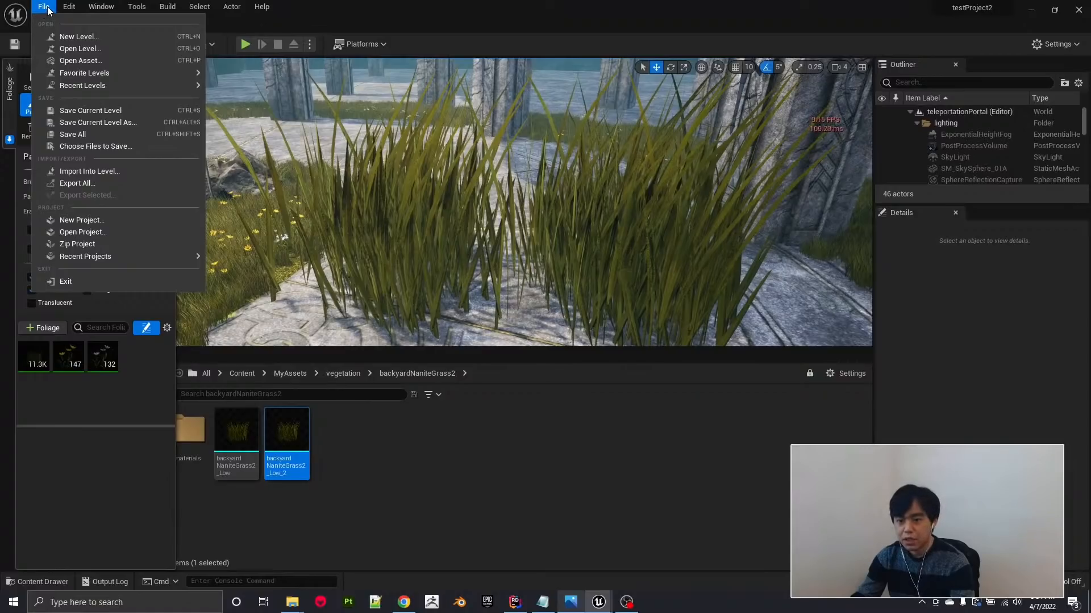
left_click(63, 48)
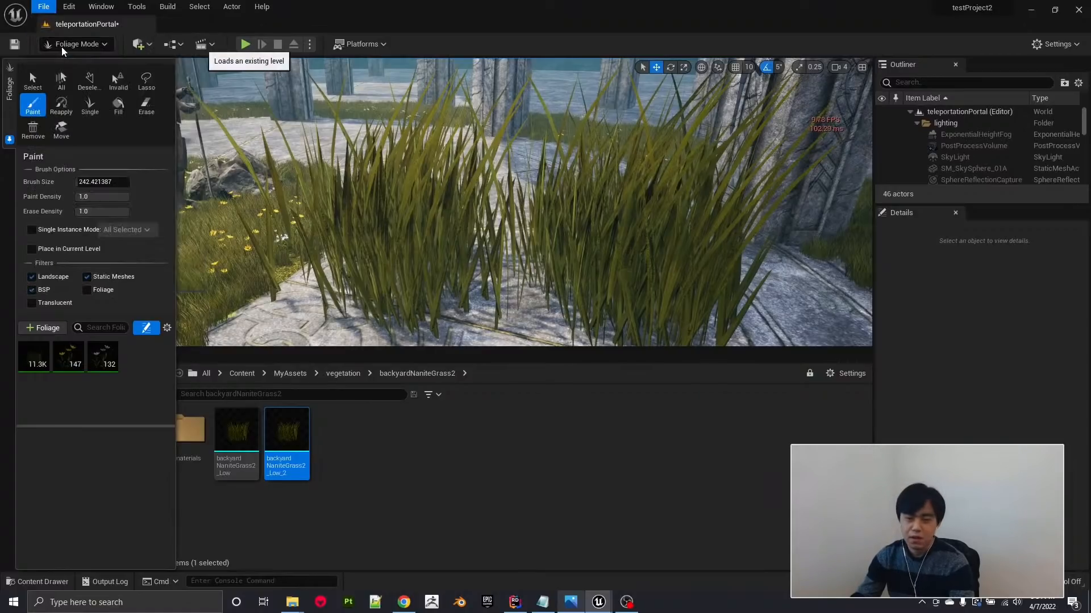
scroll(735, 258, "down", 10)
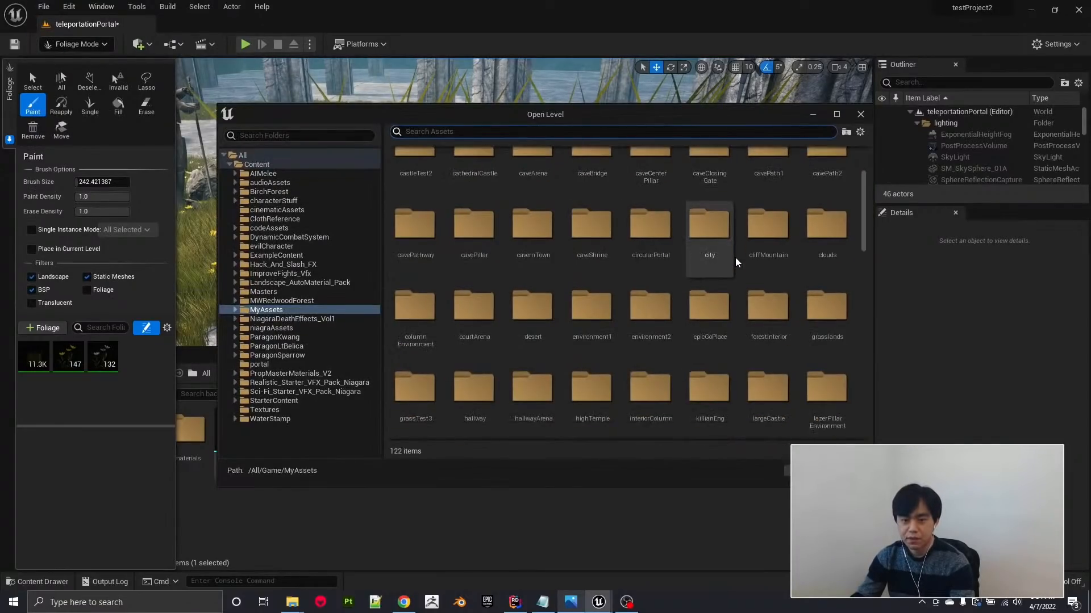
scroll(735, 257, "down", 2)
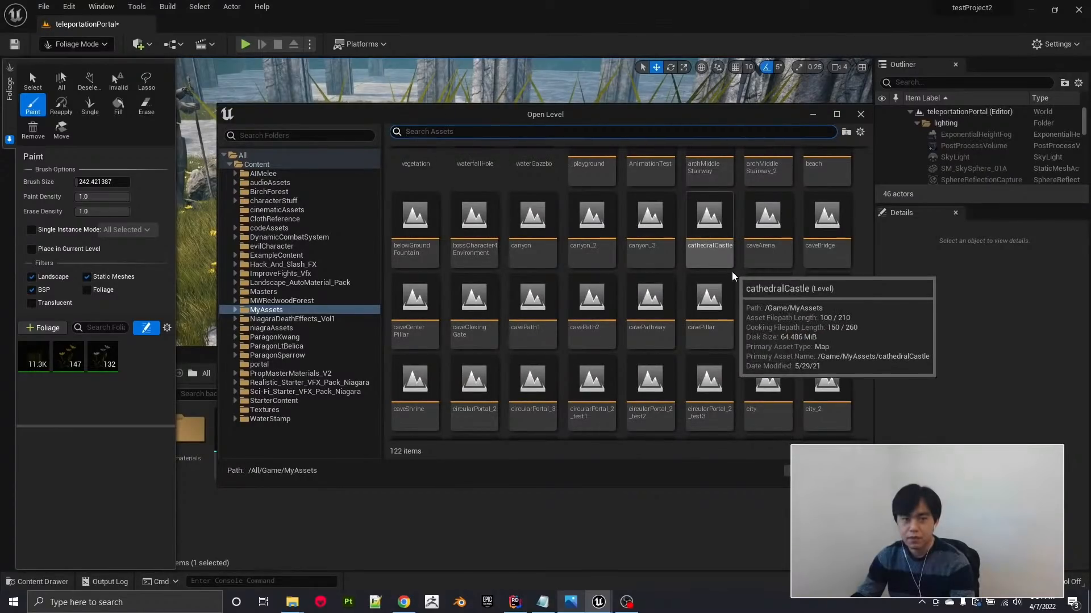
scroll(727, 313, "down", 1)
scroll(727, 317, "up", 1)
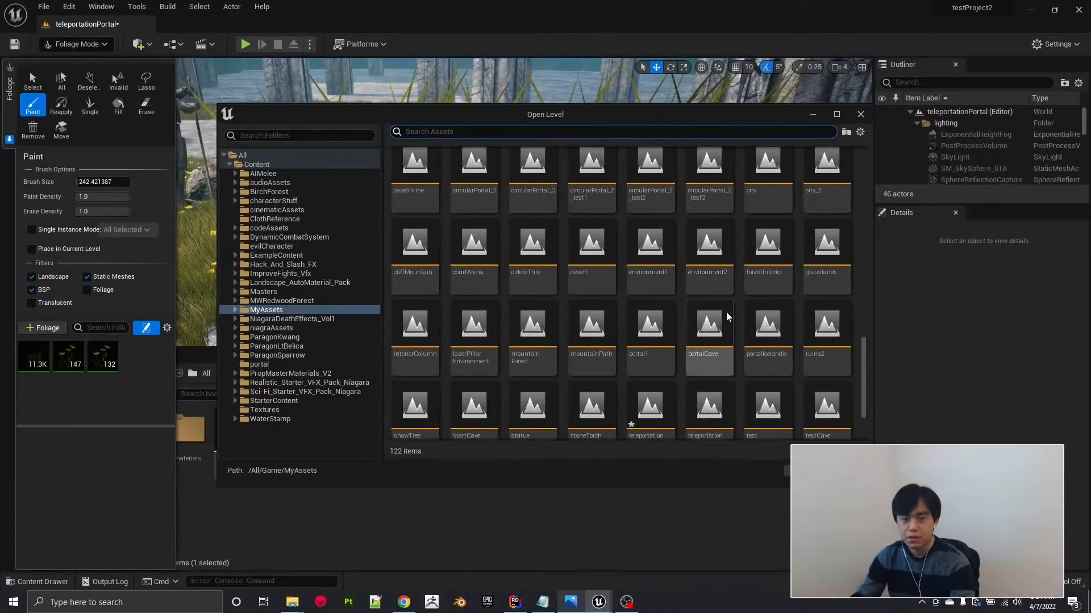
scroll(726, 316, "up", 1)
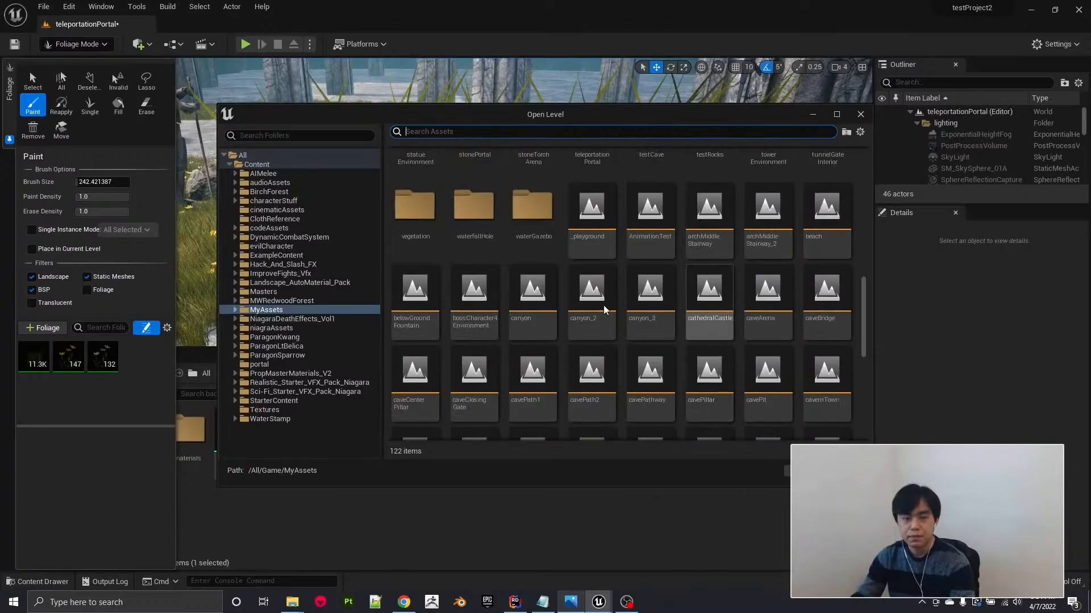
left_click(528, 298)
double_click(528, 297)
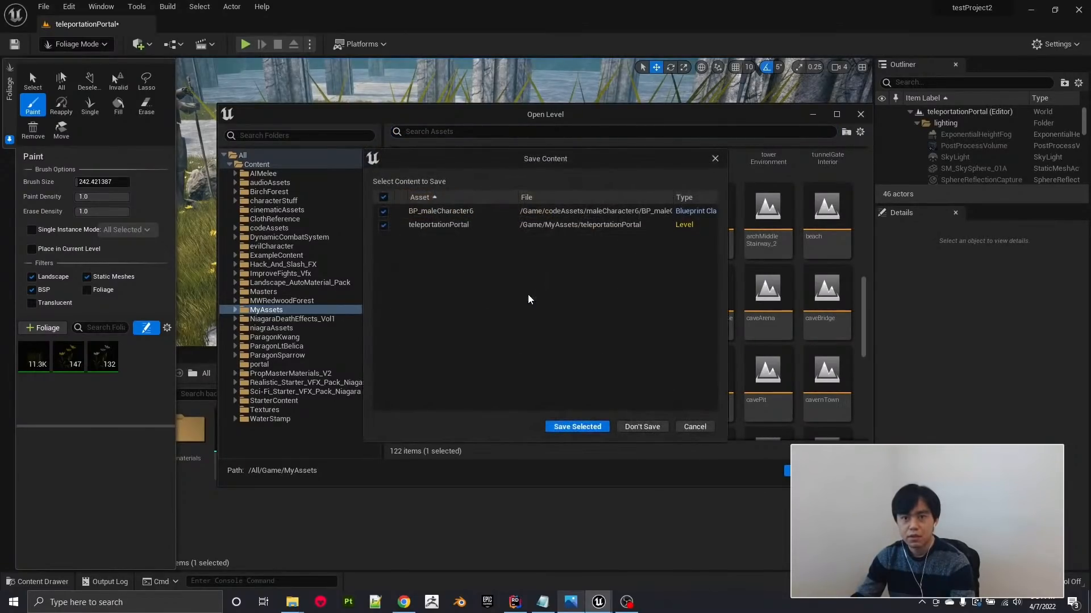
left_click(577, 426)
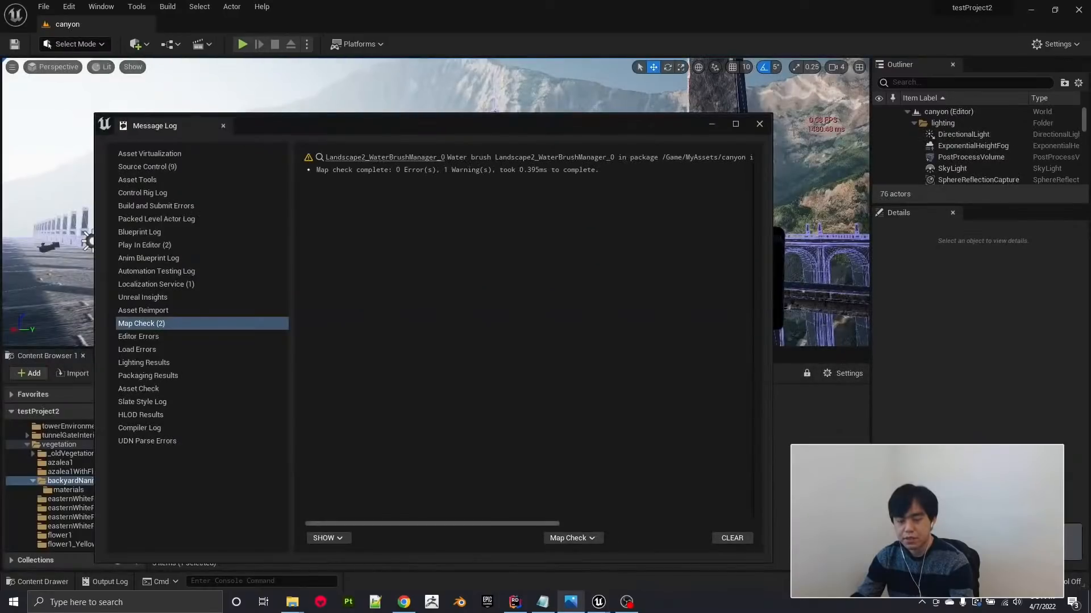
left_click(758, 124)
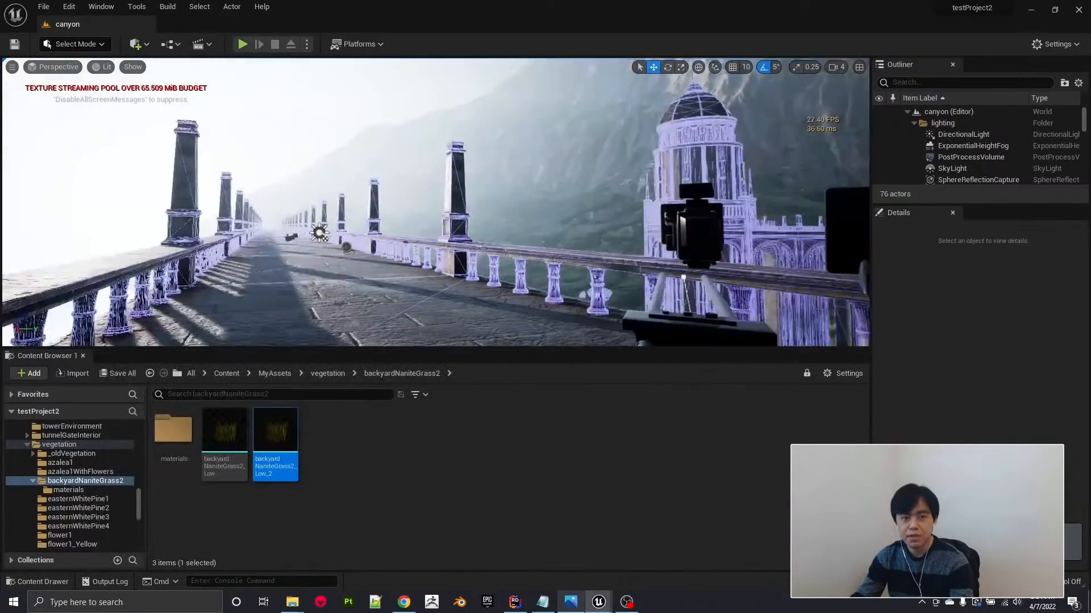
Examine the canyon level's stone bridge, domed tower and mountainside.
key("w")
right_click_drag(435, 202, 579, 183)
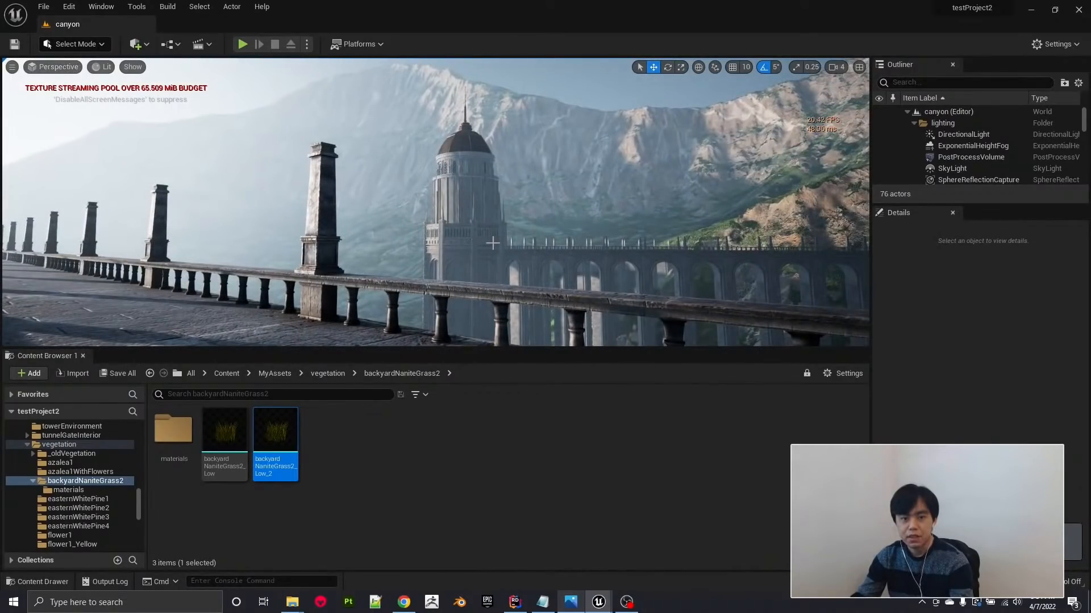
mouse_move(492, 243)
right_mouse_down()
mouse_move(492, 253)
mouse_move(535, 266)
mouse_move(488, 263)
right_mouse_up()
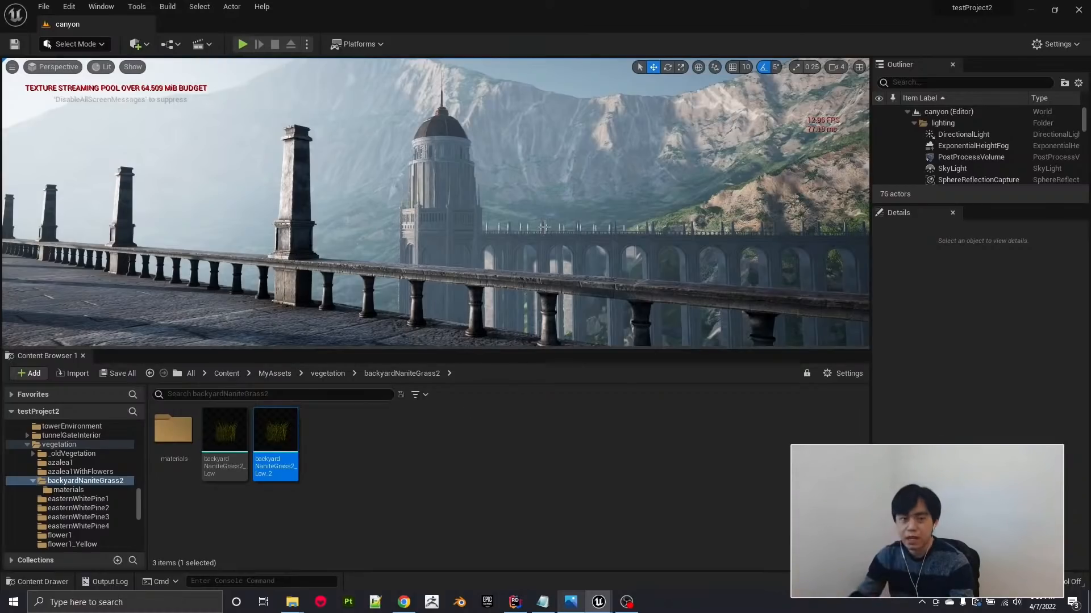
Switch to Rider to look at the TestThirdPersonCharacter.h code, and return to the canyon level view.
mouse_move(519, 605)
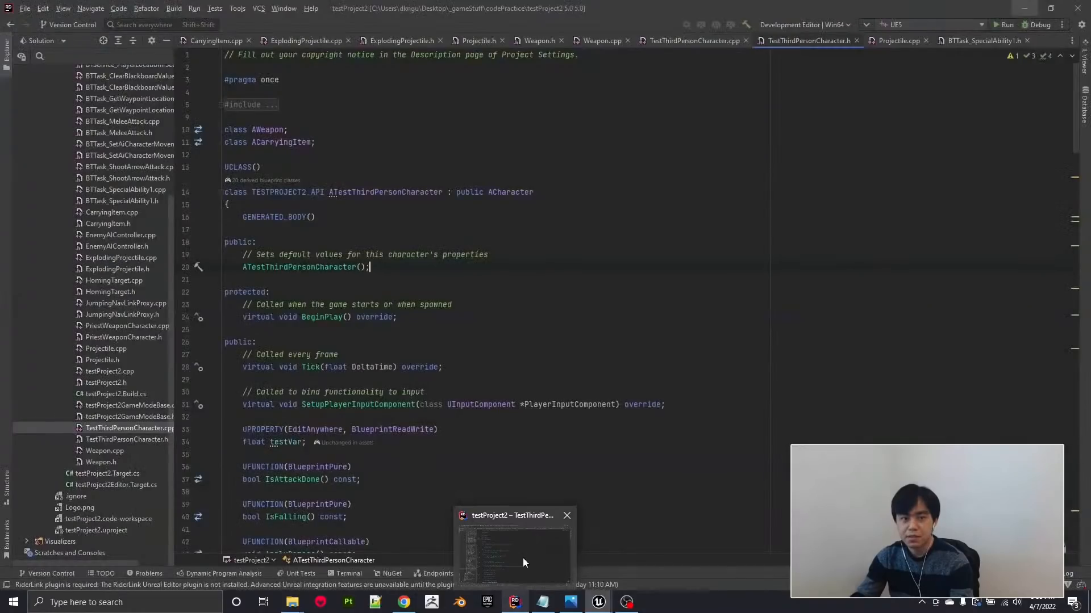
left_click(522, 558)
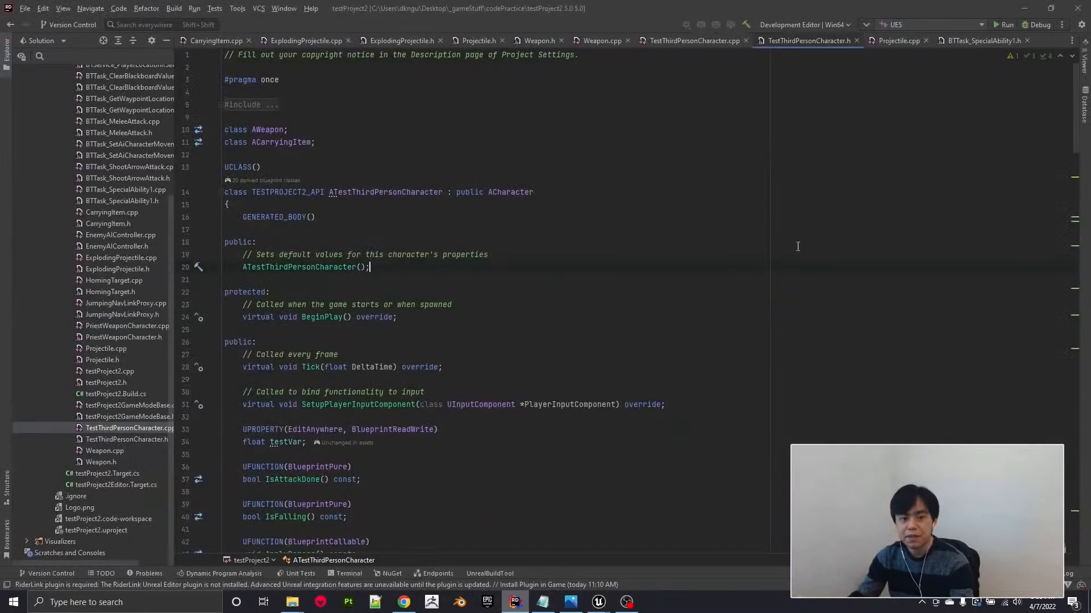
left_click(1033, 8)
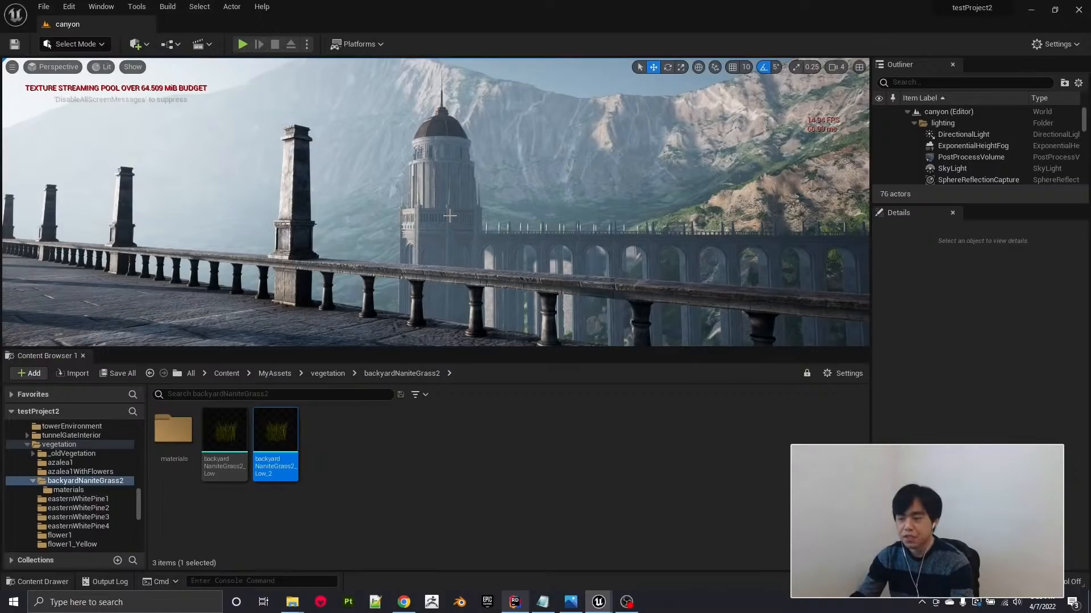
right_click_drag(450, 216, 446, 212)
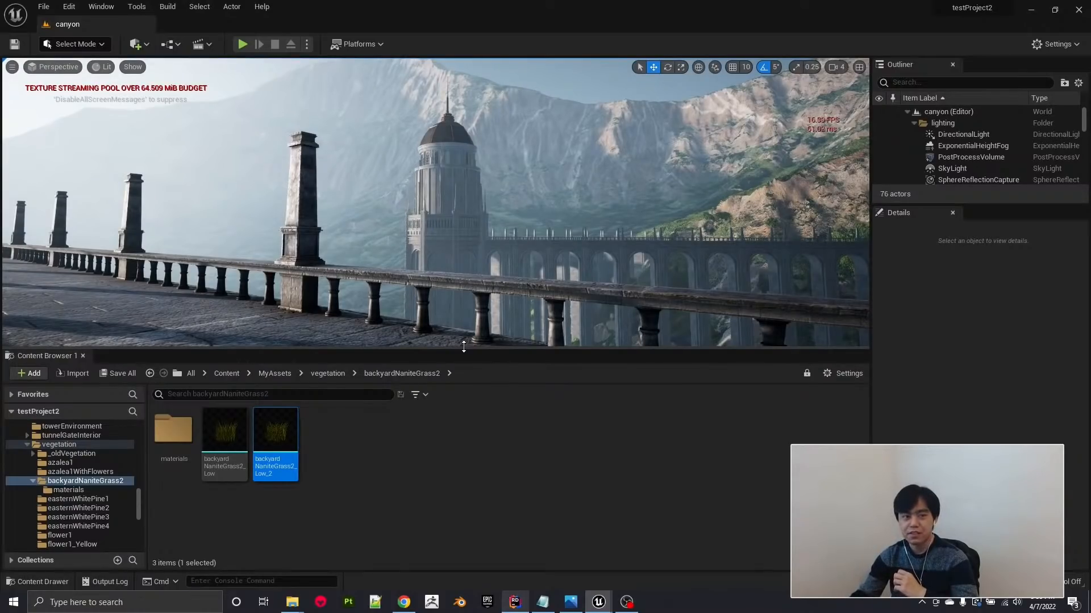
left_click(514, 602)
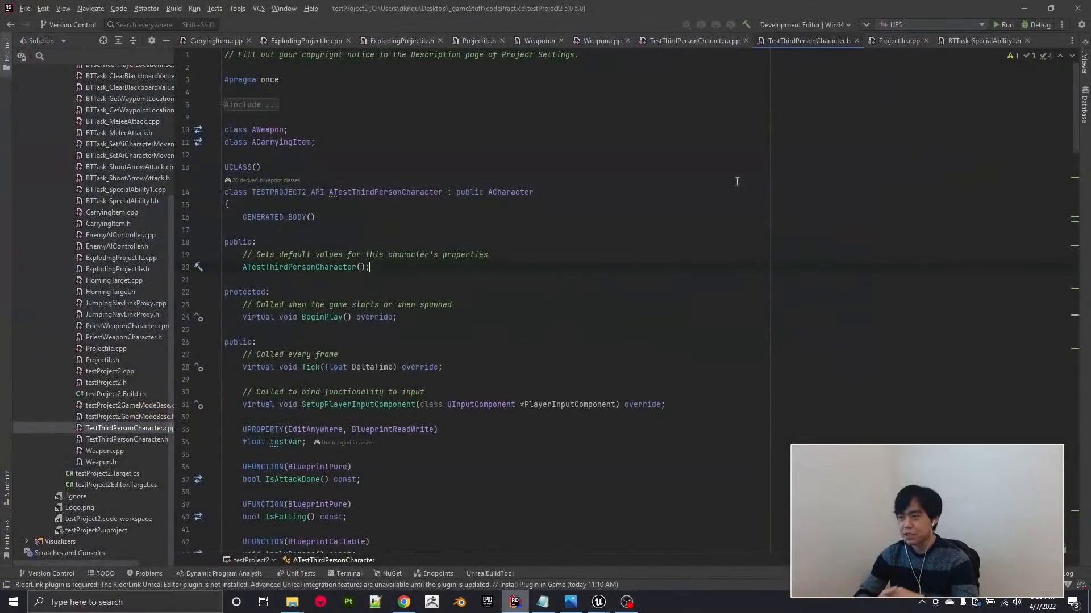
left_click(1023, 8)
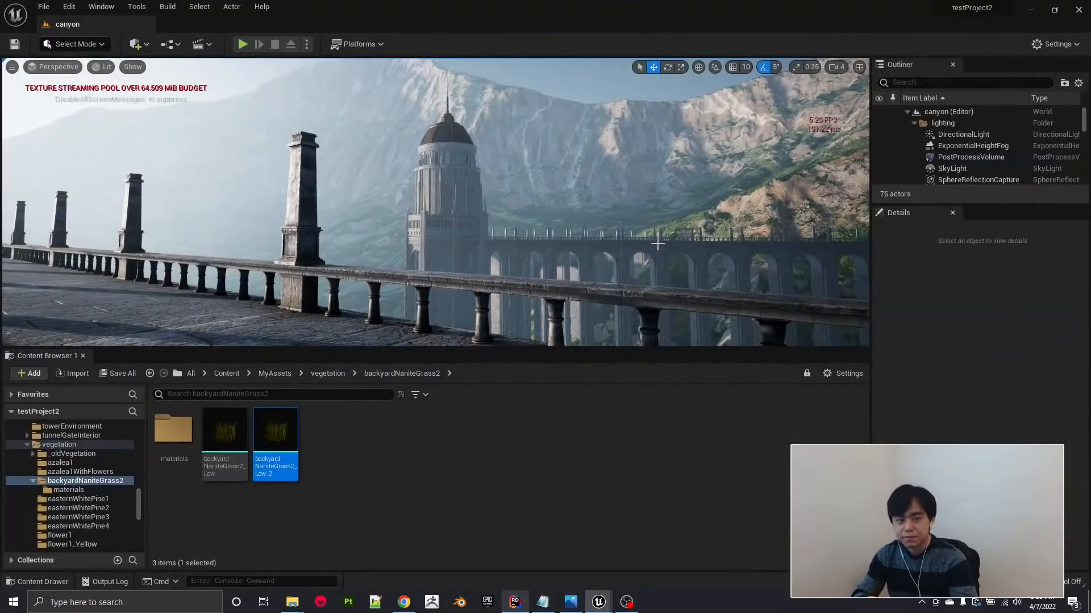
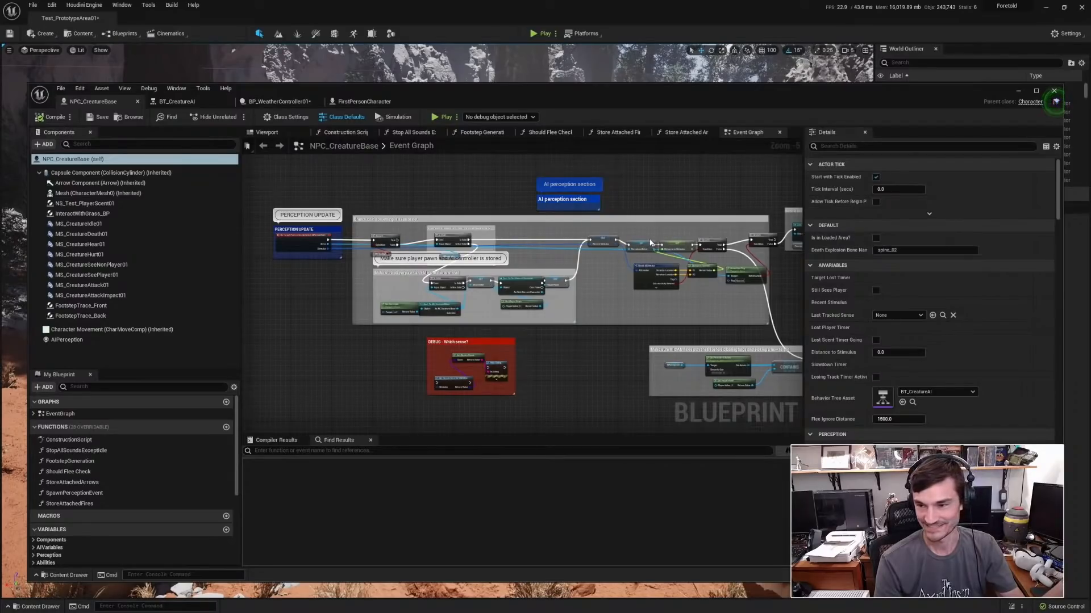
Examine the AI perception update section in NPC_CreatureBase's Event Graph, following its nodes from the perception event onward.
right_click_drag(710, 205, 395, 214)
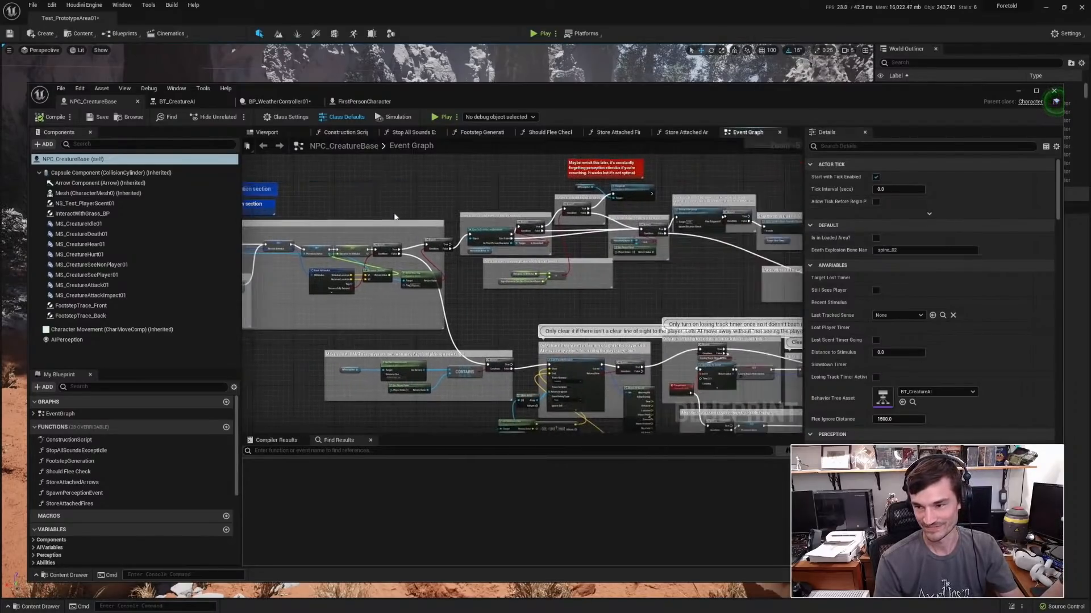
scroll(479, 216, "up", 1)
right_click_drag(737, 302, 588, 348)
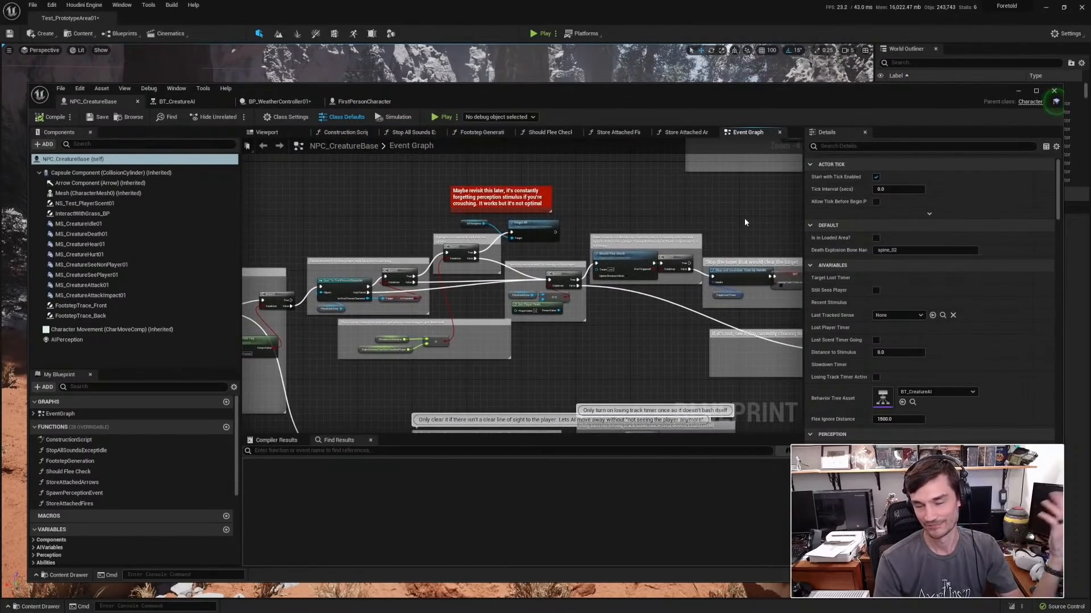
right_click_drag(749, 216, 570, 218)
right_click_drag(708, 210, 446, 215)
right_click_drag(654, 195, 399, 333)
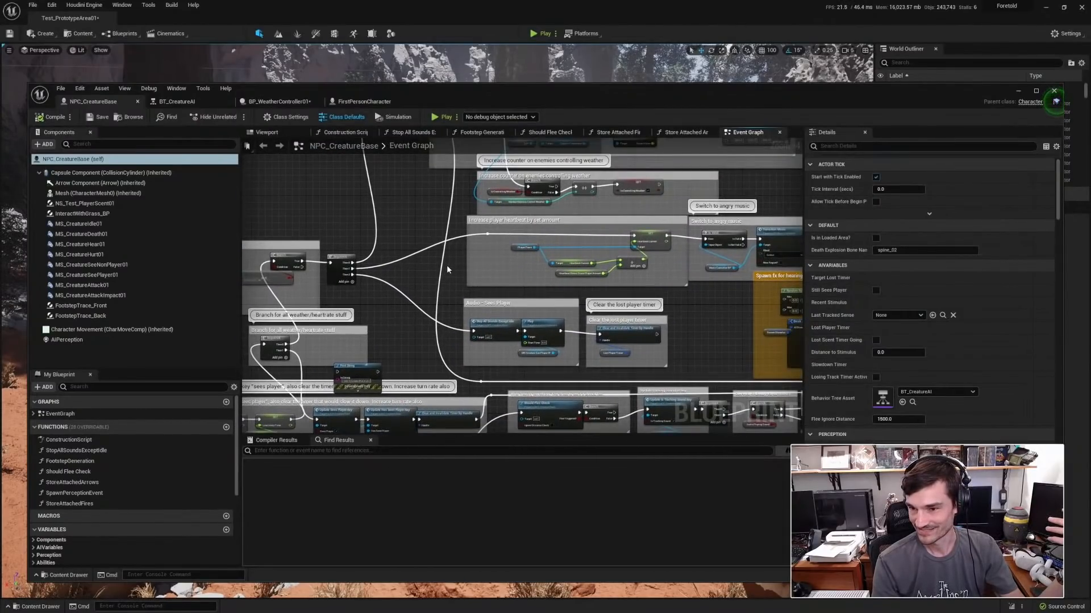
Examine the nodes that increase the counter on enemies controlling weather and the player's heartbeat in NPC_CreatureBase.
right_click_drag(447, 266, 440, 275)
right_click_drag(560, 210, 510, 290)
scroll(447, 274, "up", 2)
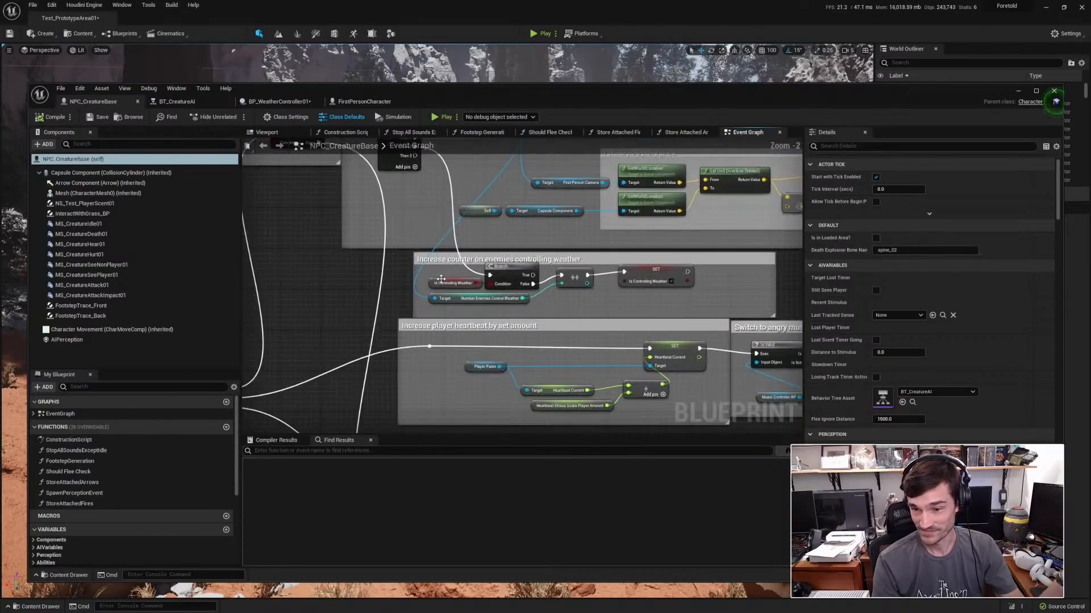
scroll(626, 302, "down", 1)
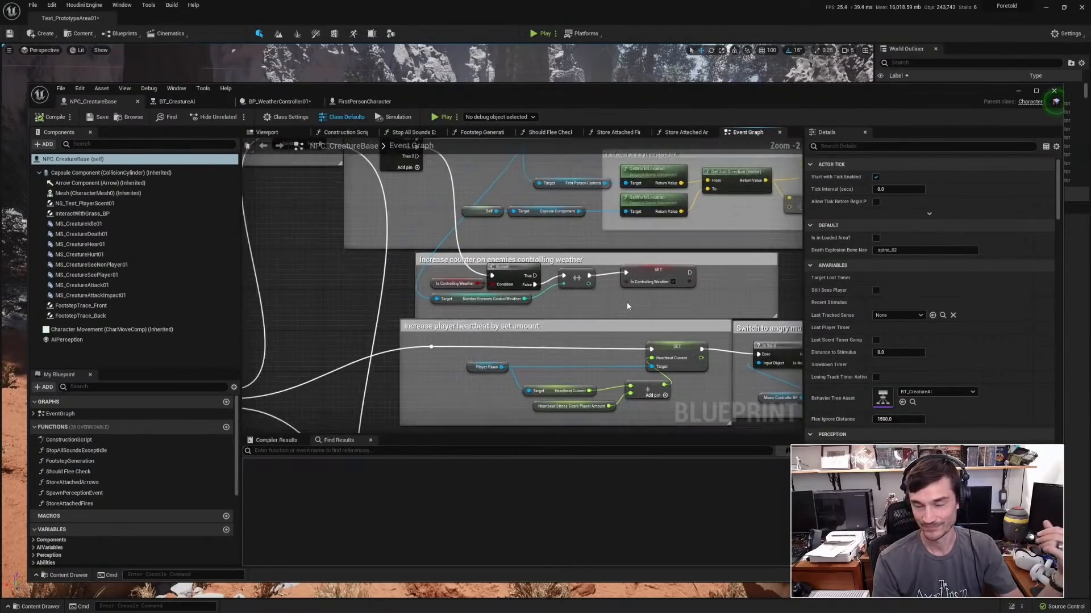
right_click_drag(626, 301, 498, 274)
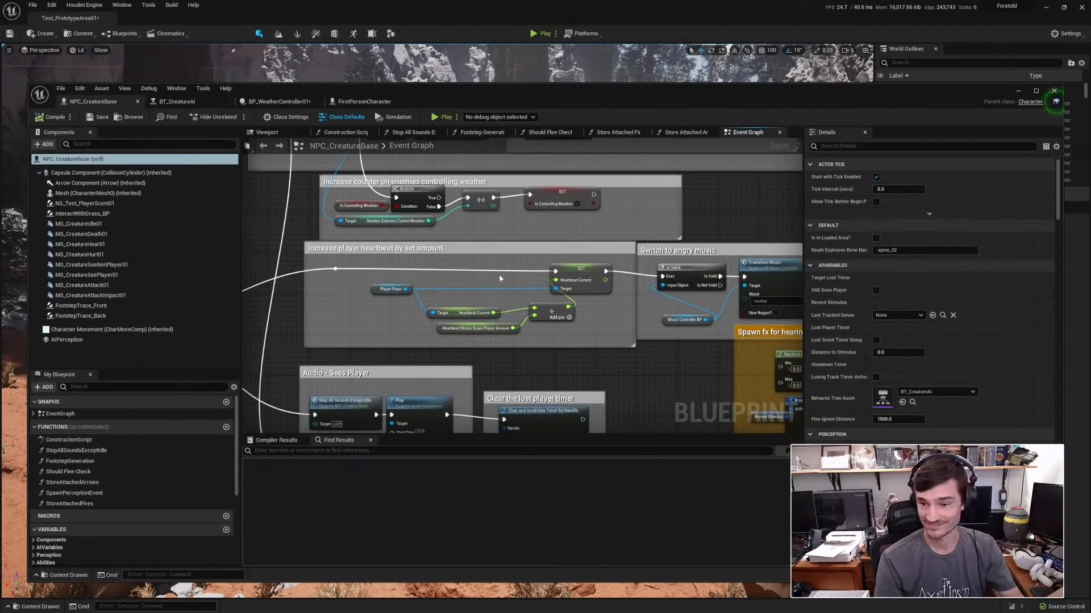
scroll(476, 321, "up", 2)
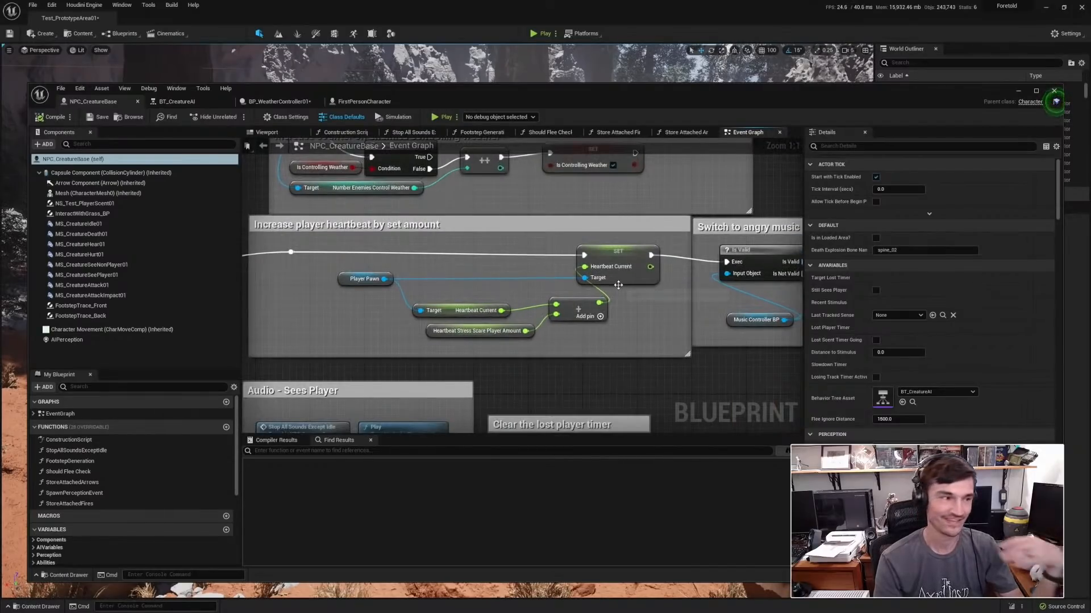
scroll(669, 313, "down", 1)
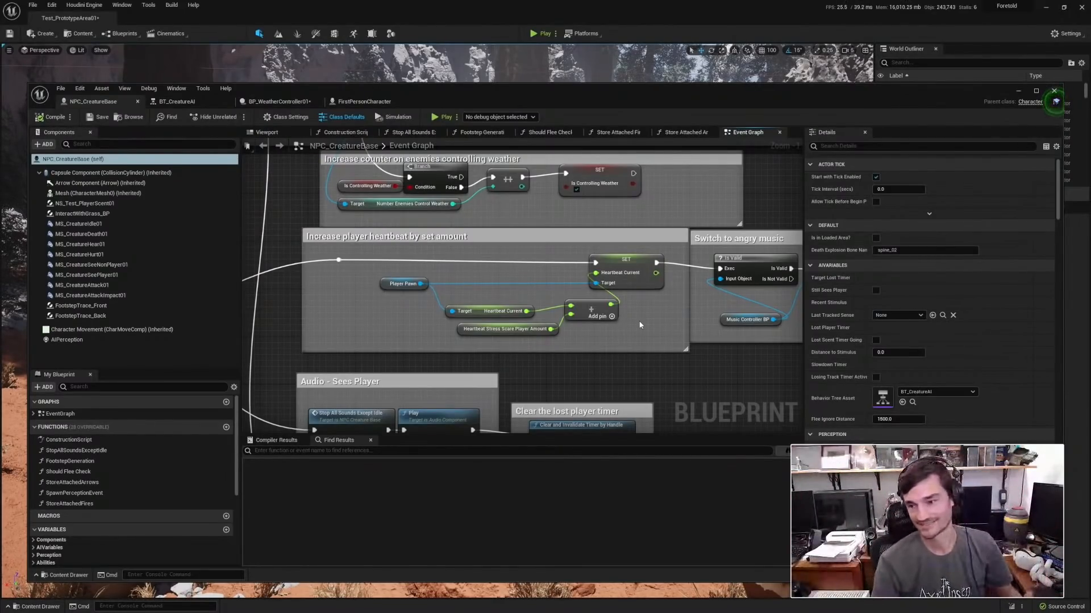
Examine the "Switch to angry music" nodes and the "Play Sight Sound - Non Player" section of the creature graph.
right_click_drag(705, 327, 369, 315)
scroll(370, 315, "up", 1)
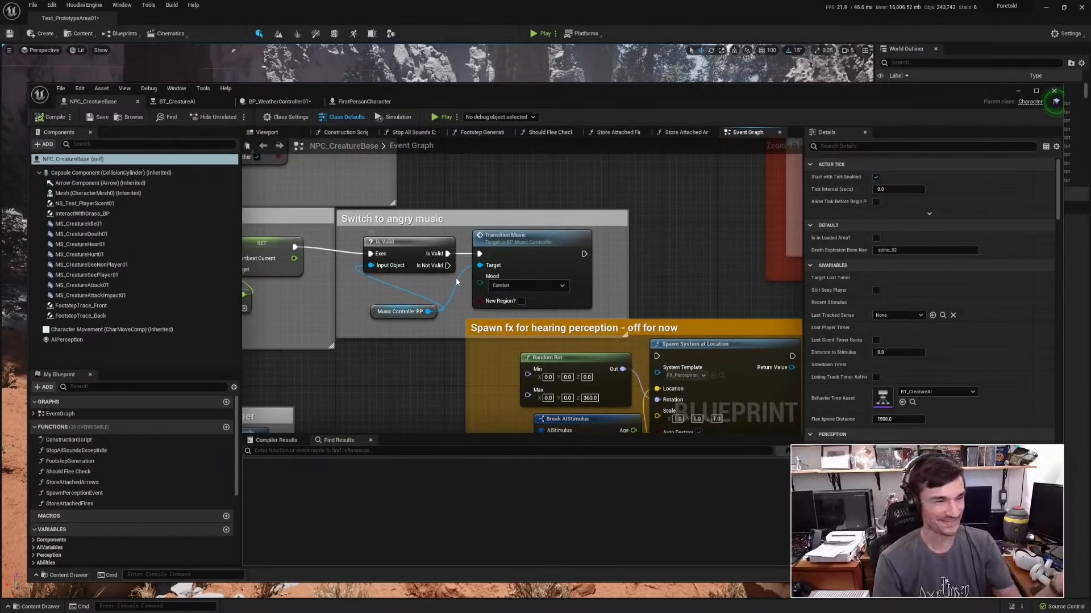
scroll(613, 287, "down", 6)
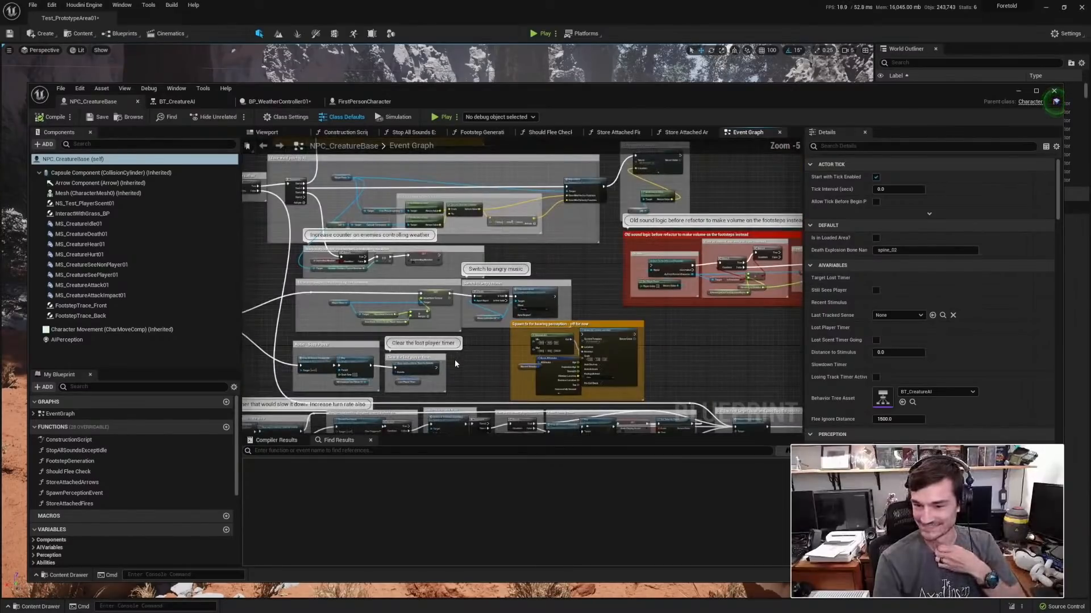
scroll(644, 270, "up", 3)
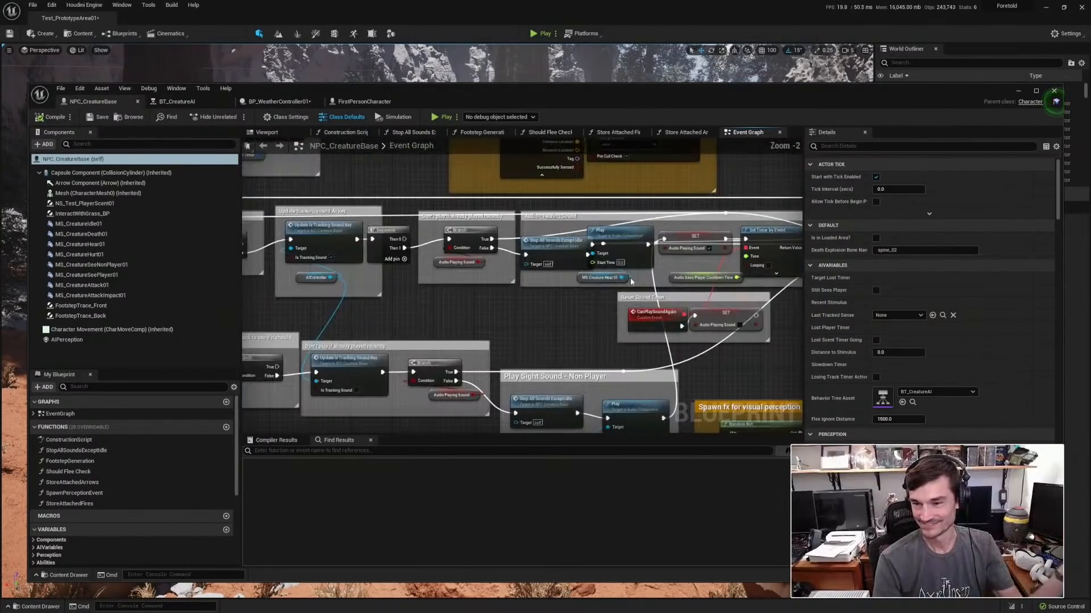
right_click_drag(631, 356, 574, 271)
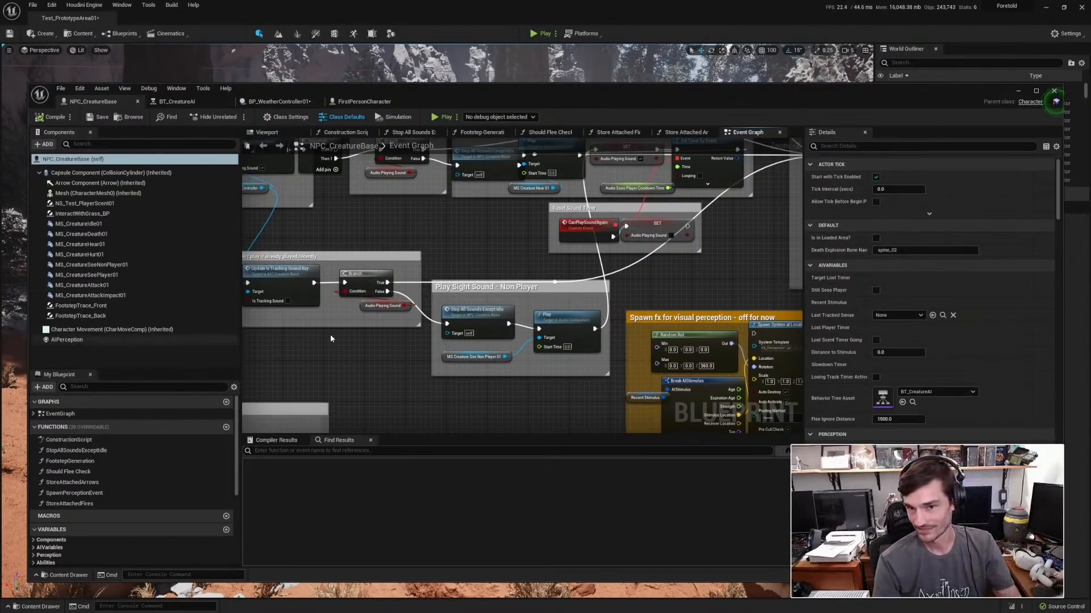
Examine the nodes that set the new target actor, flag line of sight and turn on headtracking.
scroll(709, 281, "down", 1)
right_click_drag(708, 281, 306, 376)
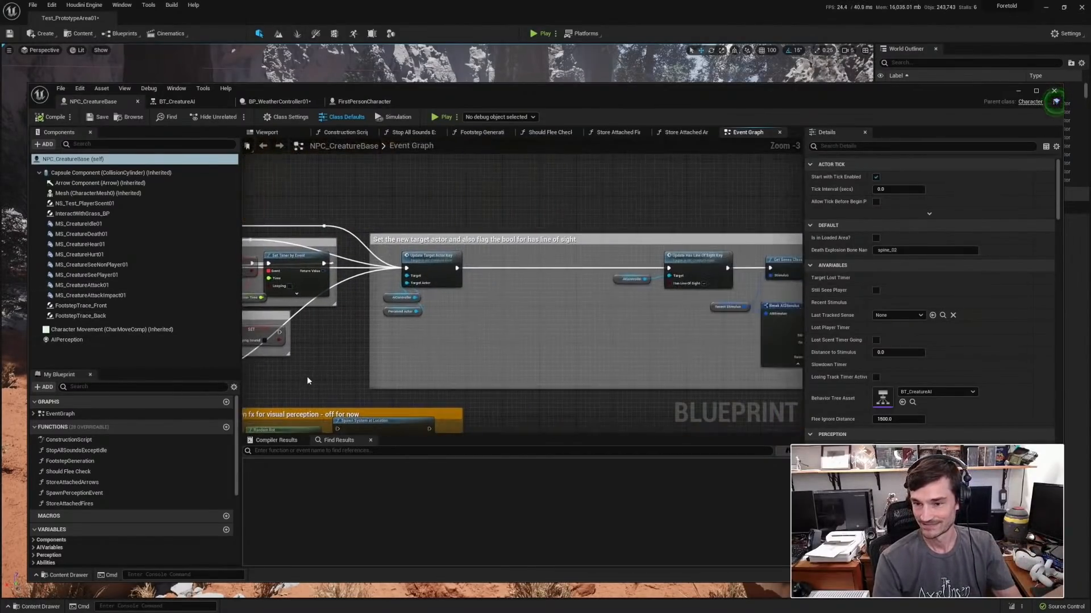
right_click_drag(650, 341, 260, 360)
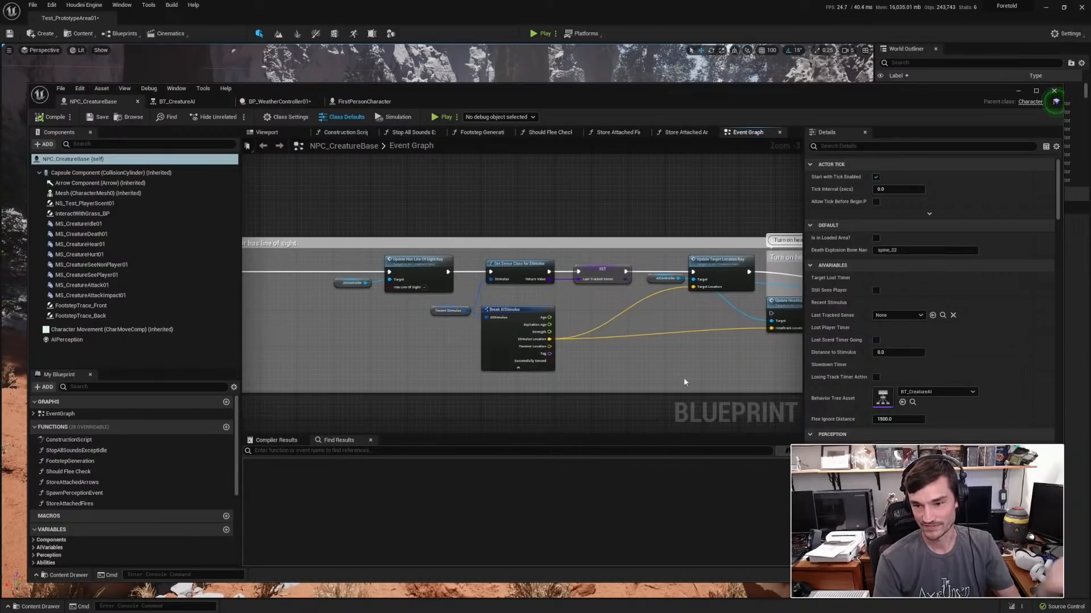
right_click_drag(684, 382, 492, 377)
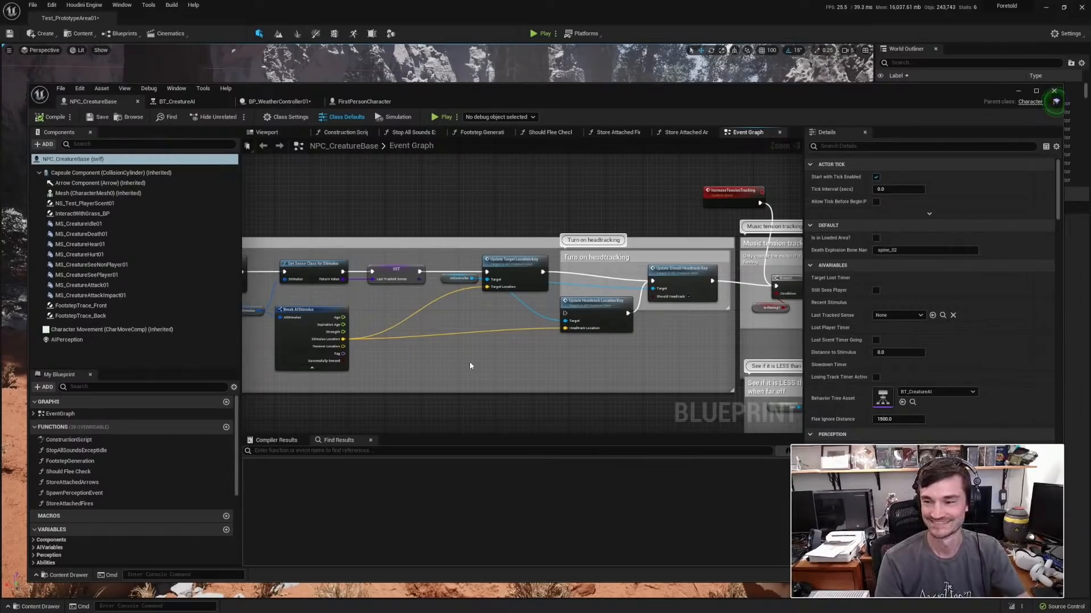
right_click_drag(693, 358, 646, 319)
Look over the music tension tracking section of the creature graph, including its distance check and player counter.
scroll(647, 320, "down", 2)
right_click_drag(452, 373, 446, 285)
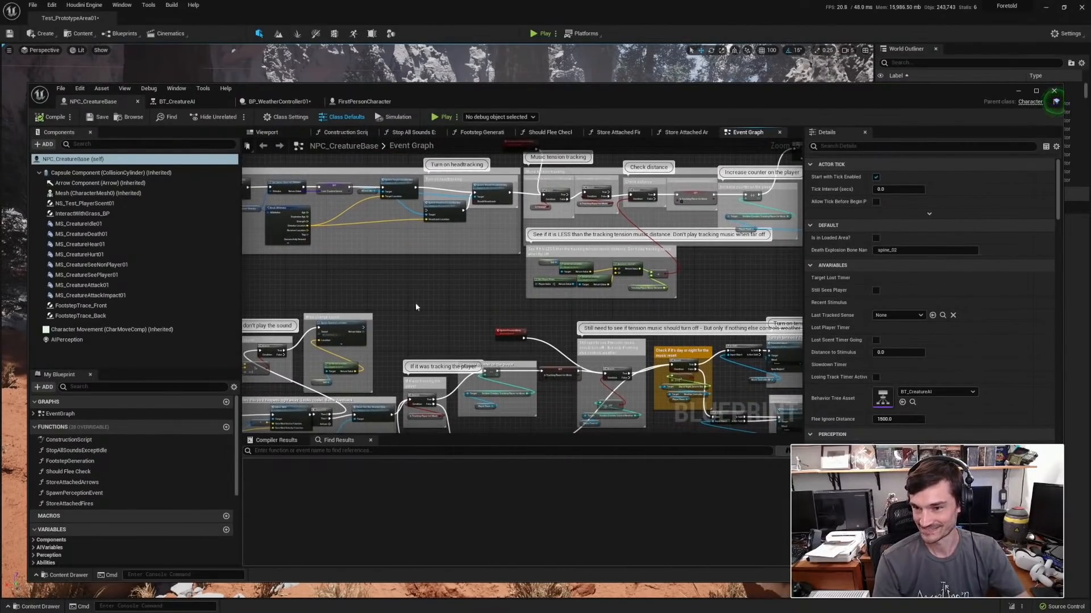
scroll(566, 169, "down", 2)
right_click_drag(567, 169, 463, 385)
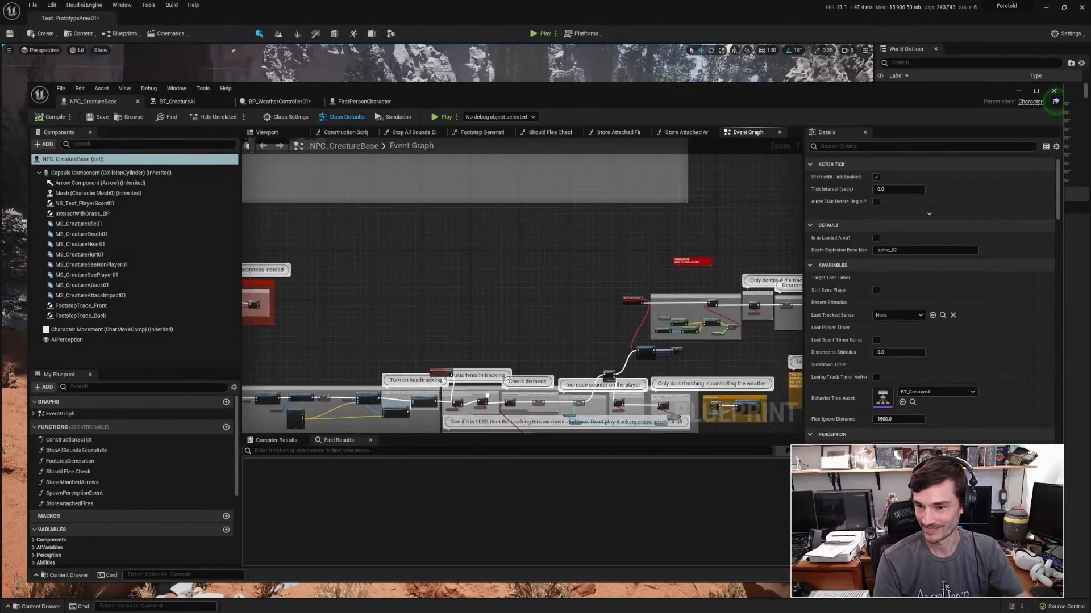
Examine the Smell Check and Begin Play sections, including the wind-cone and facing checks for smelling the player.
right_click_drag(382, 204, 637, 432)
scroll(737, 399, "up", 2)
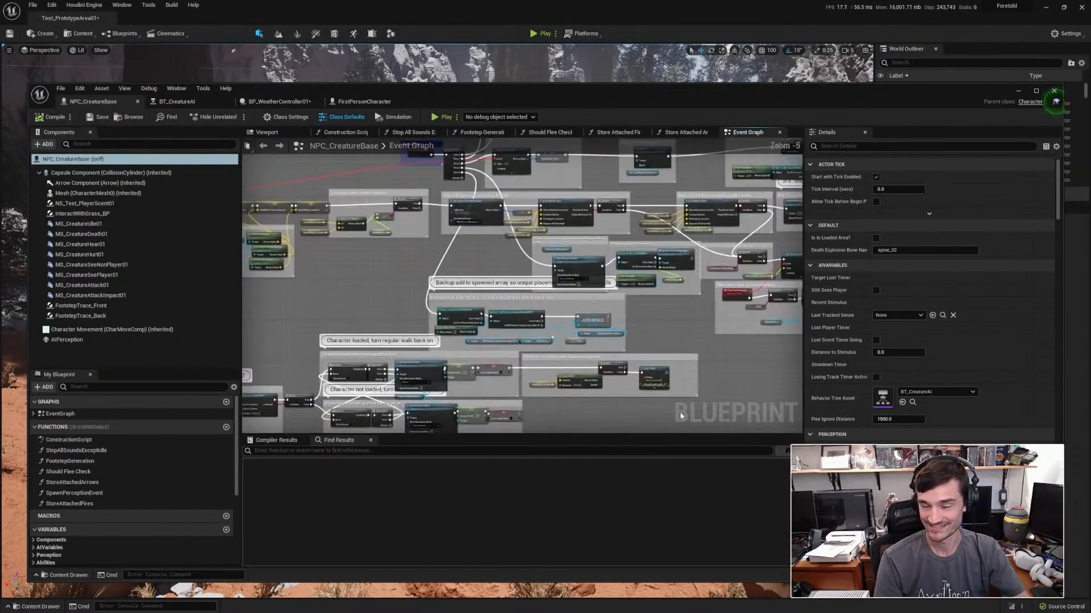
scroll(779, 398, "down", 1)
right_click_drag(738, 399, 714, 379)
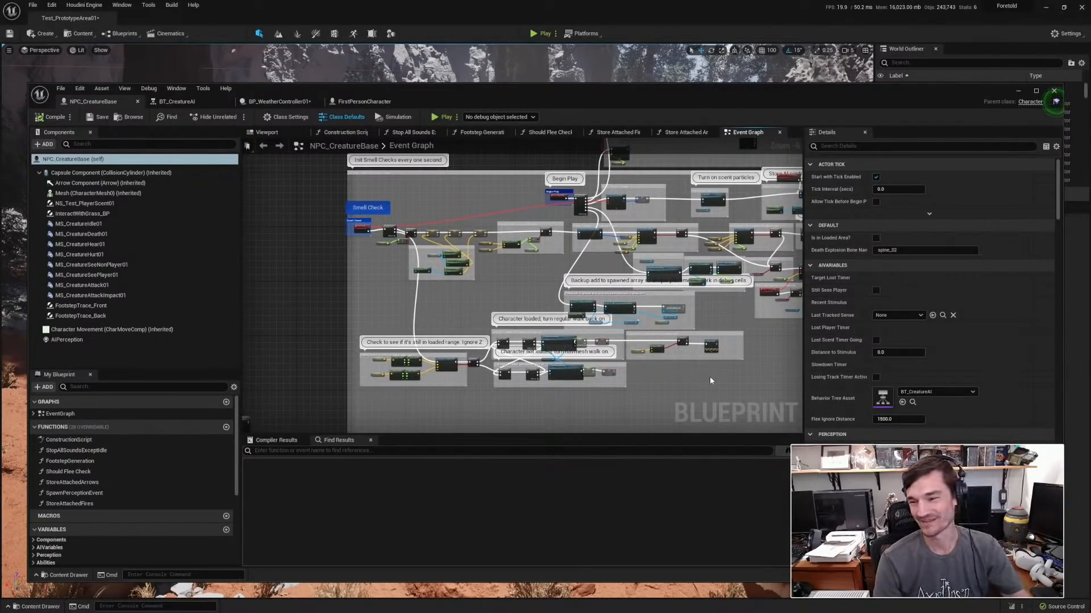
scroll(710, 376, "up", 3)
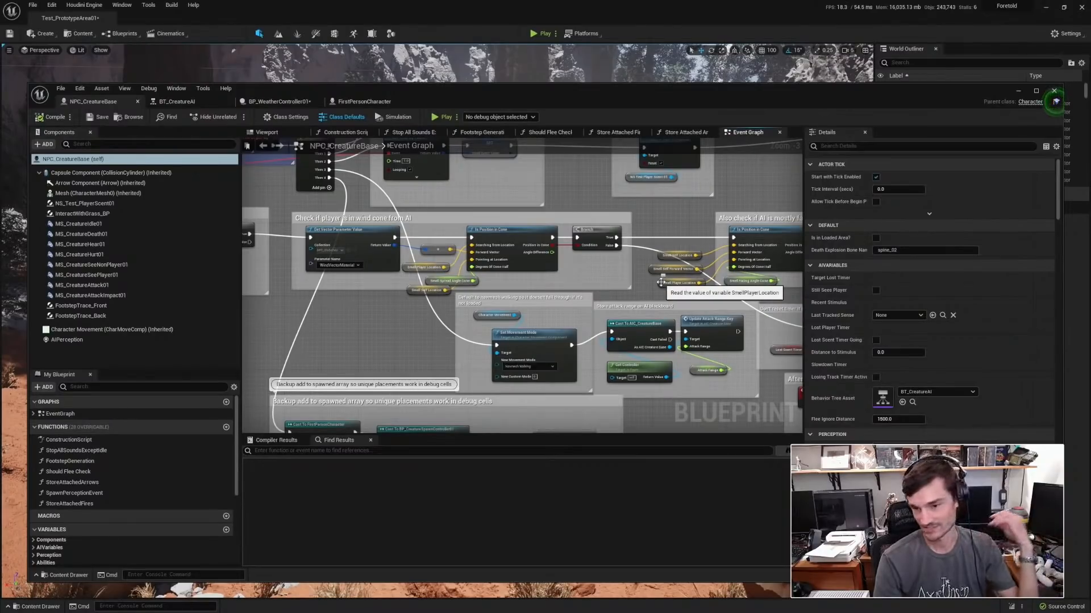
right_click_drag(786, 209, 476, 239)
scroll(597, 243, "down", 1)
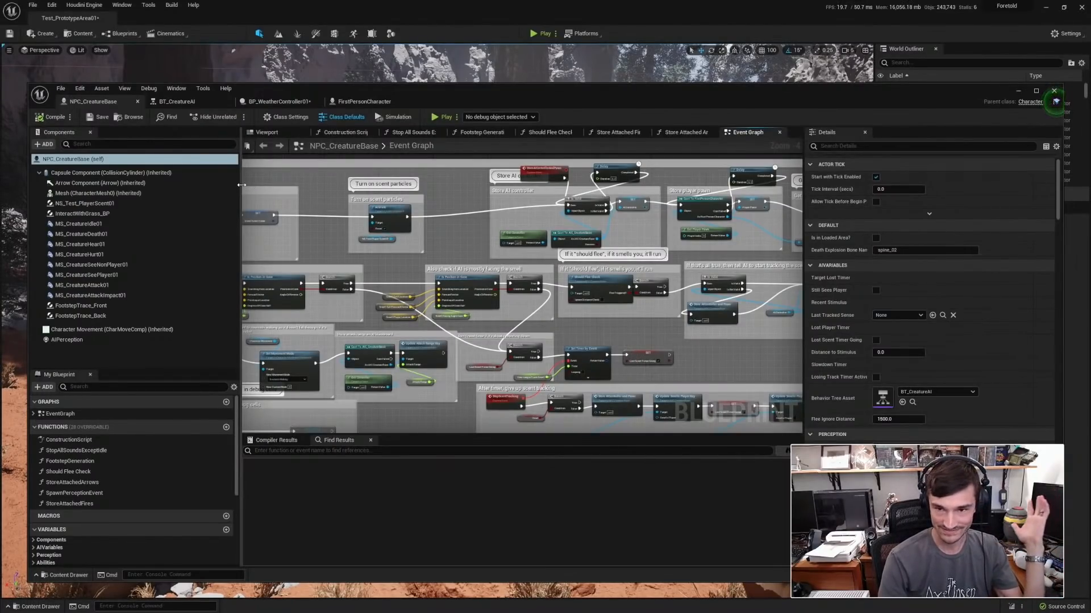
Open the BT_CreatureAI behavior tree and look across its branches, from fleeing and Sees Player to Continue Search Forward.
left_click(211, 103)
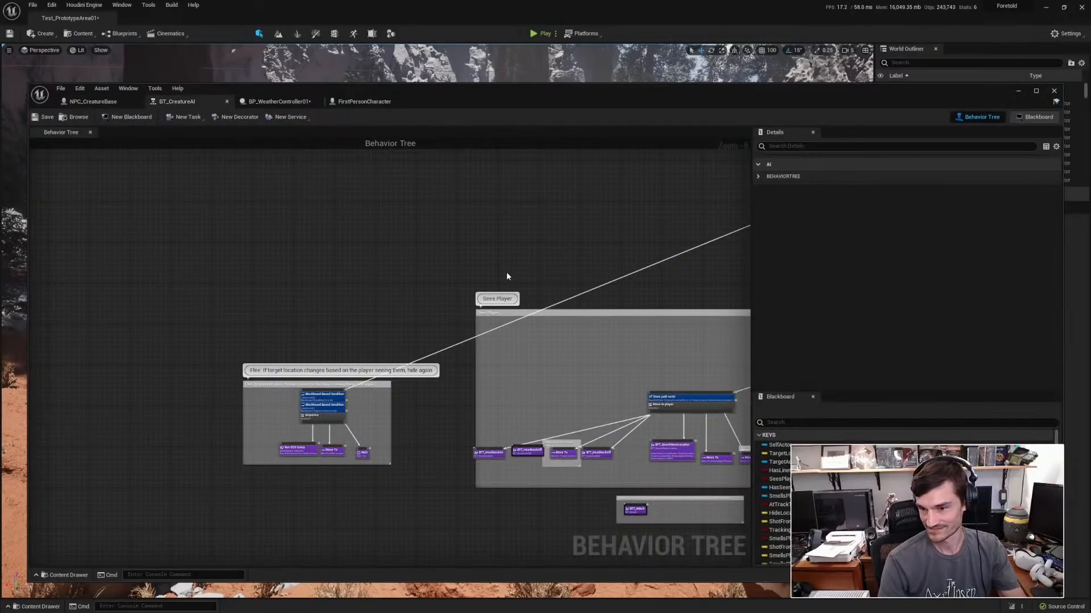
right_click_drag(573, 261, 337, 262)
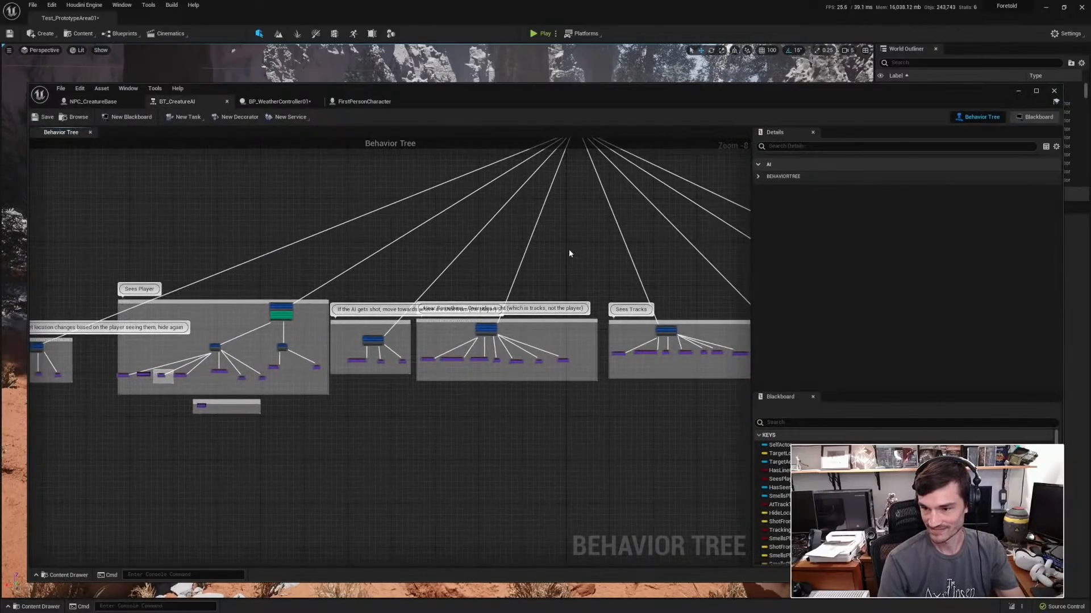
right_click_drag(569, 253, 336, 243)
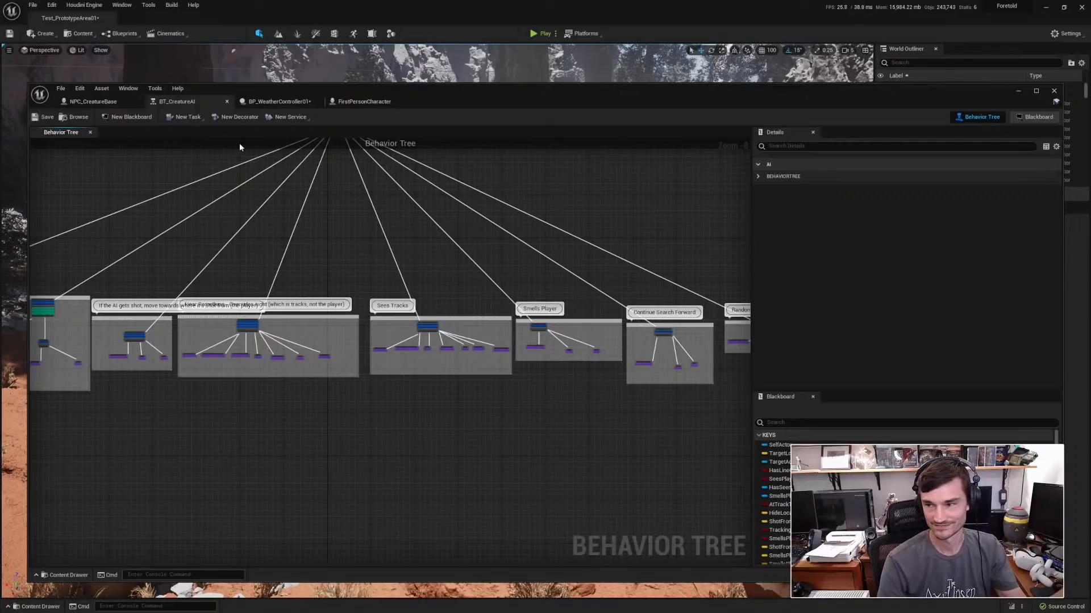
Open BP_WeatherController01 and examine the looping UpdateSun timeline and its sun position, nighttime and daytime trigger nodes.
left_click(278, 102)
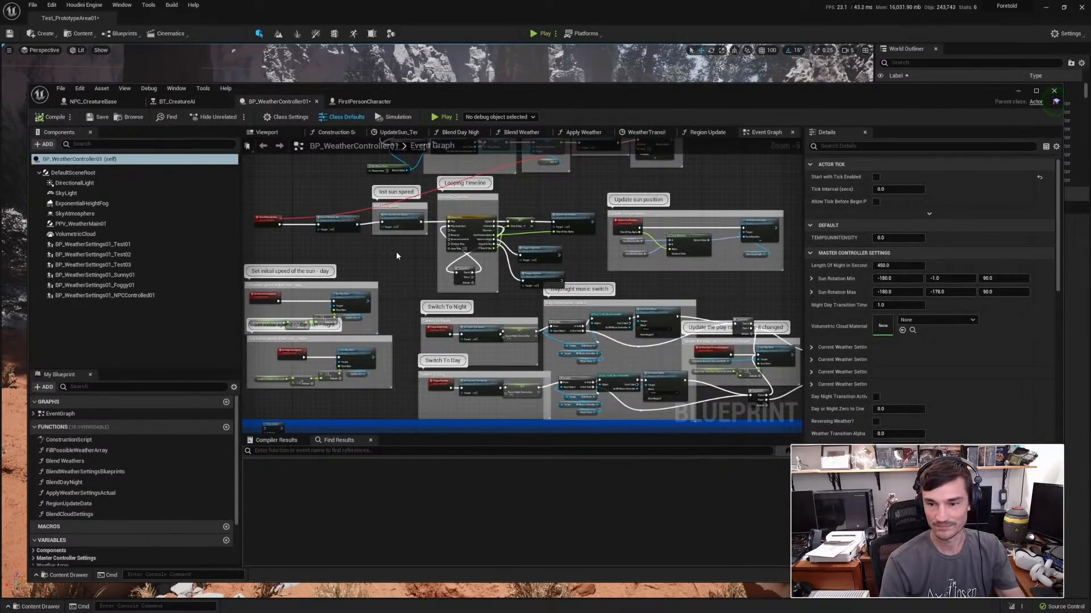
scroll(338, 238, "up", 1)
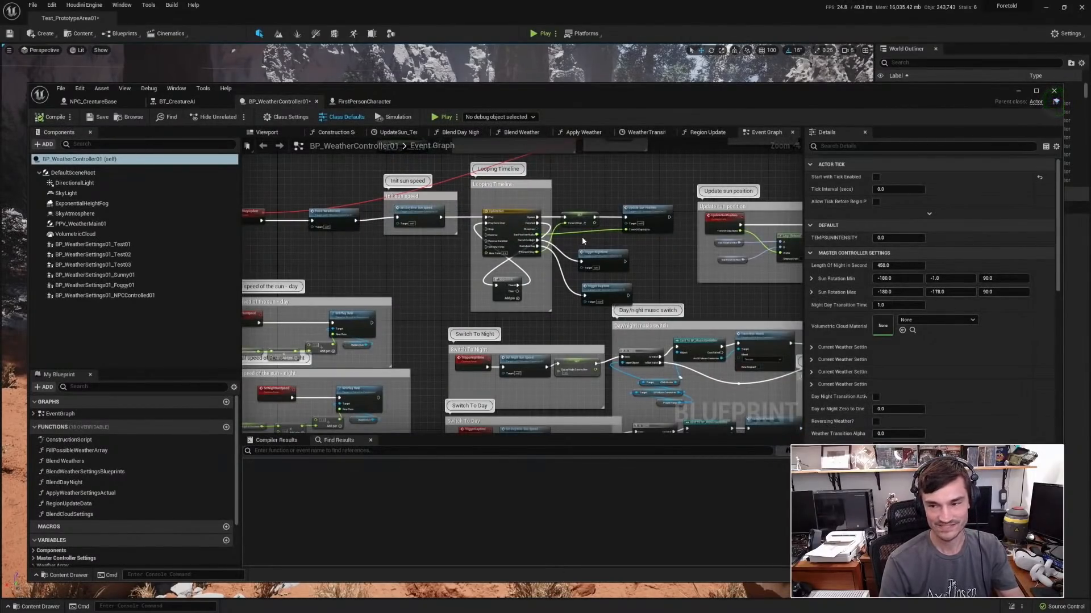
scroll(601, 246, "up", 1)
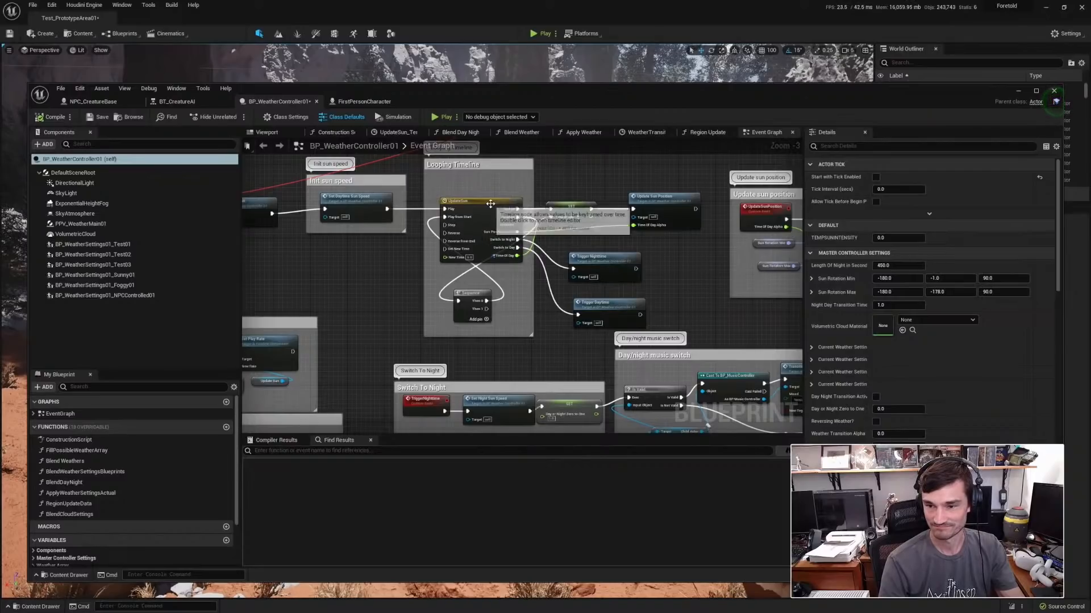
scroll(551, 207, "up", 3)
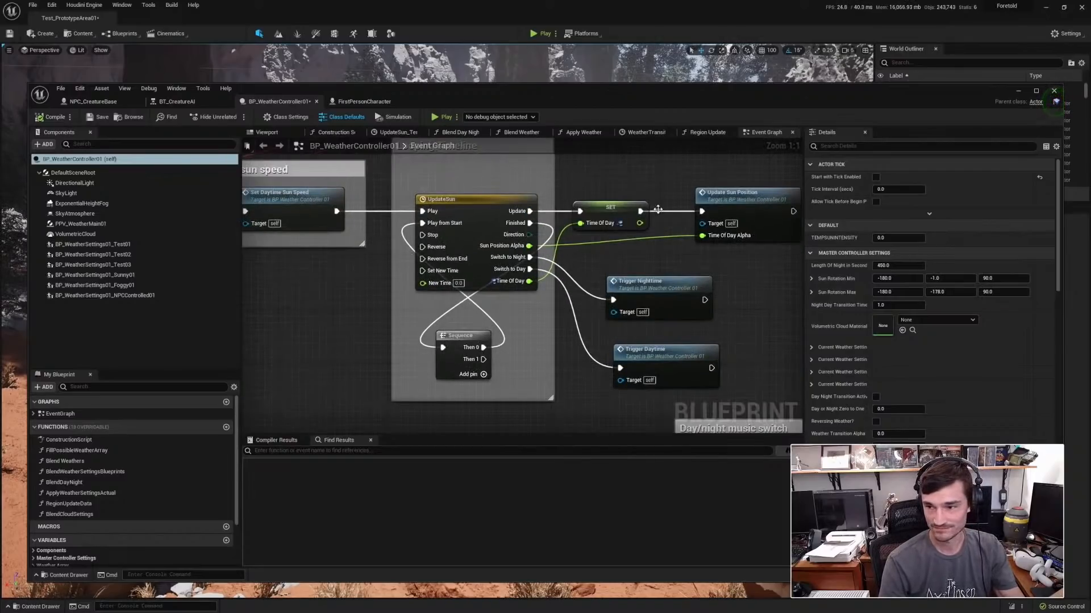
right_click_drag(664, 183, 540, 167)
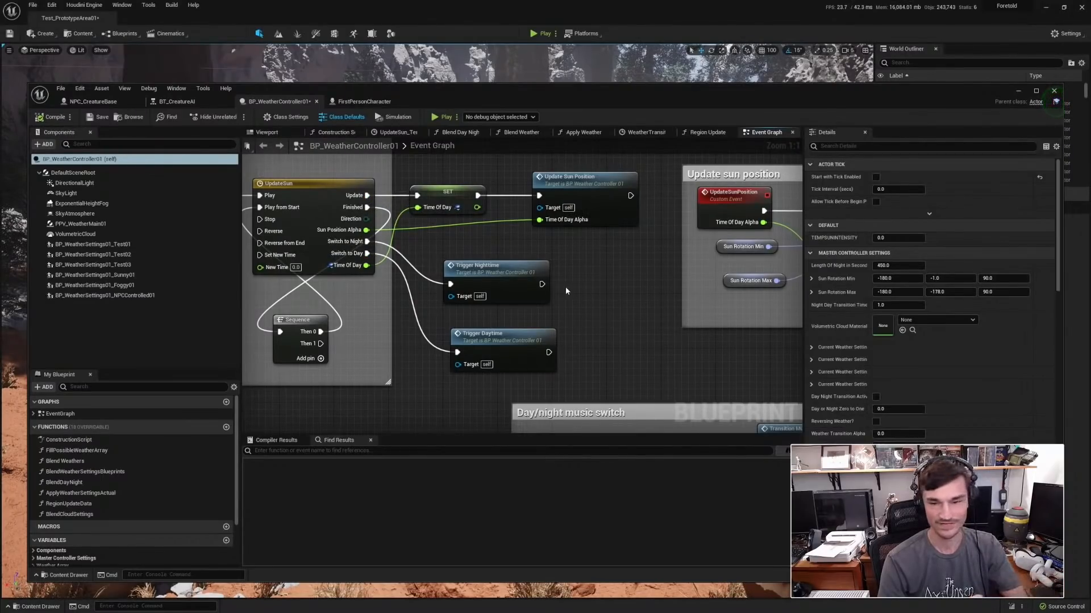
Examine the weather controller's day/night music switch and the timeline that transitions between day and night.
scroll(626, 301, "down", 3)
right_click_drag(643, 332, 522, 238)
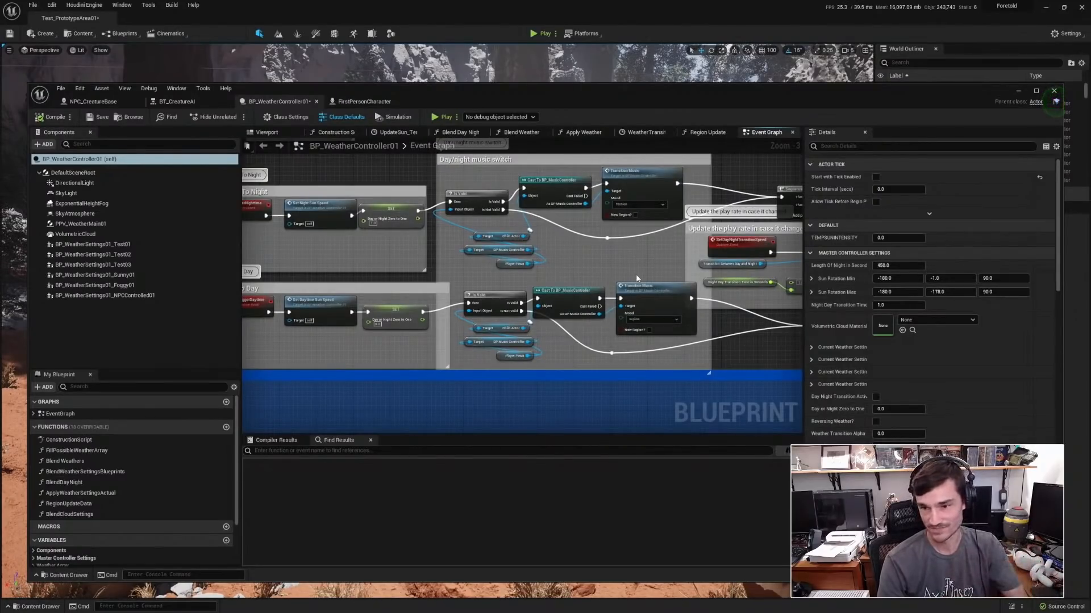
right_click_drag(646, 248, 377, 217)
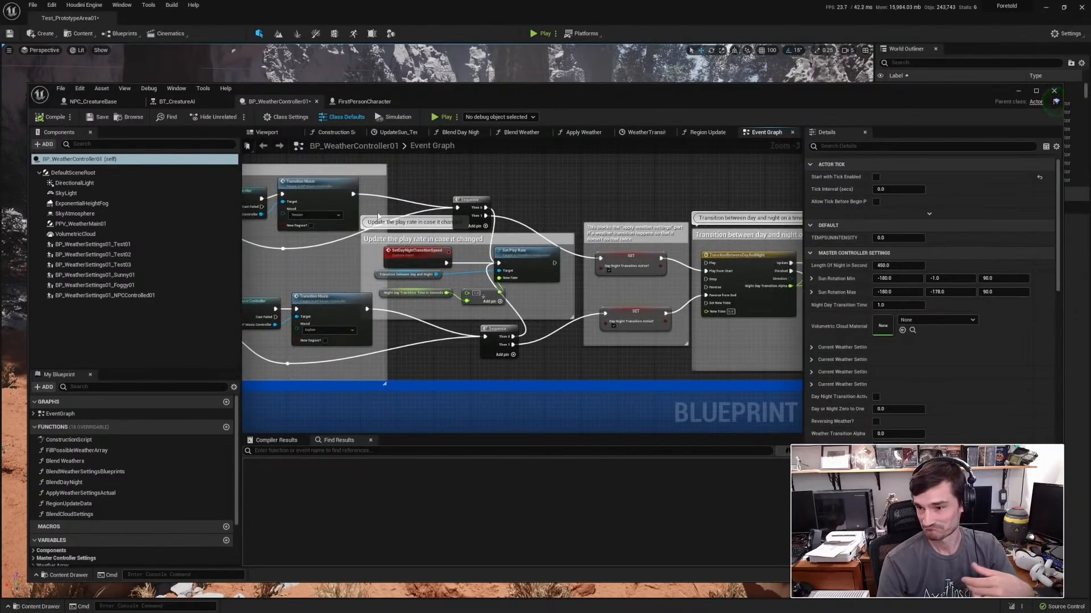
right_click_drag(665, 199, 434, 184)
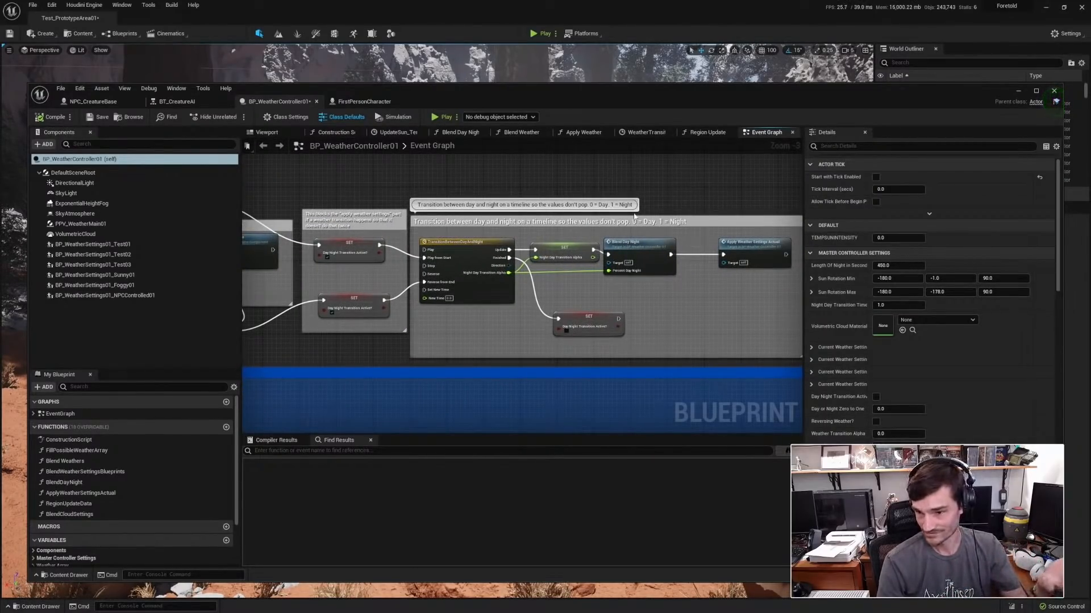
Look over the weather controller's weather-change logic, the weighted region roll and the repeated node groups below it.
scroll(490, 336, "down", 3)
right_click_drag(518, 315, 590, 145)
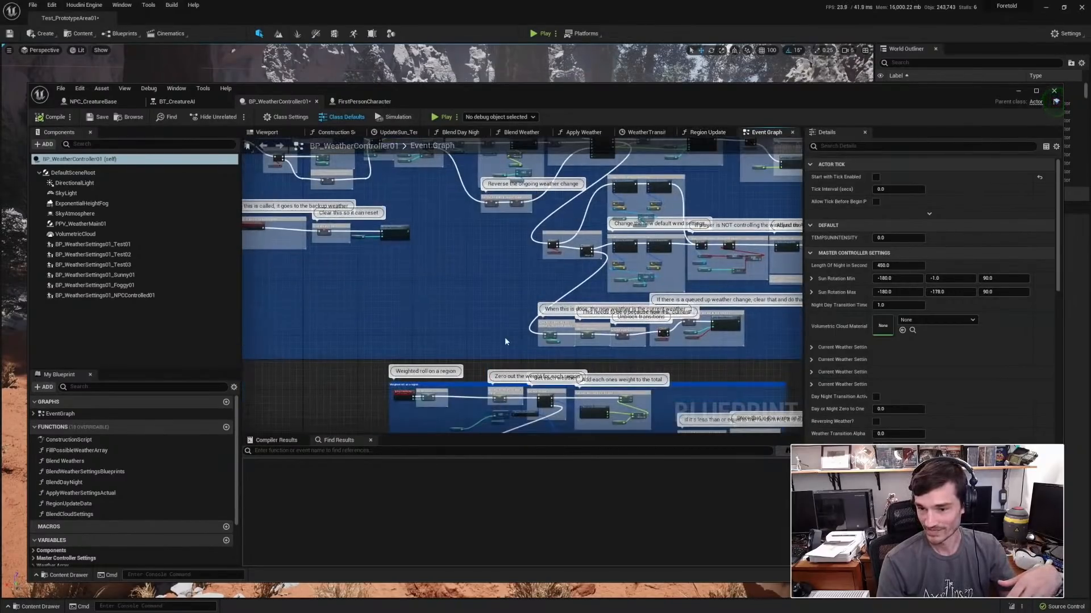
scroll(503, 338, "down", 1)
right_click_drag(502, 337, 377, 140)
right_click_drag(365, 311, 452, 147)
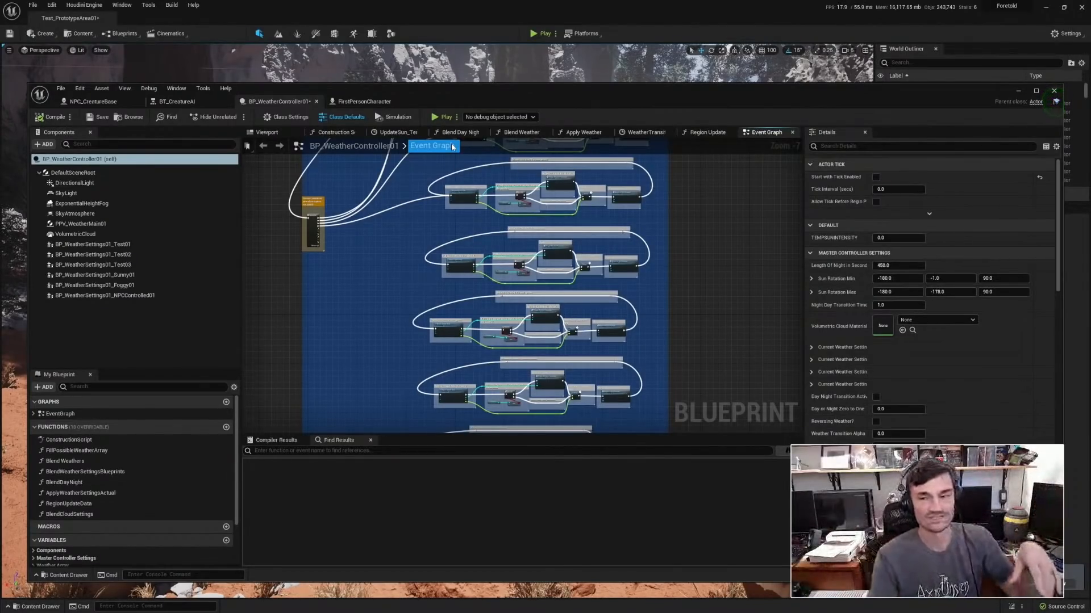
Open FirstPersonCharacter and look over its input graph, covering the crouch, sprint, aiming and attack node groups.
left_click(379, 100)
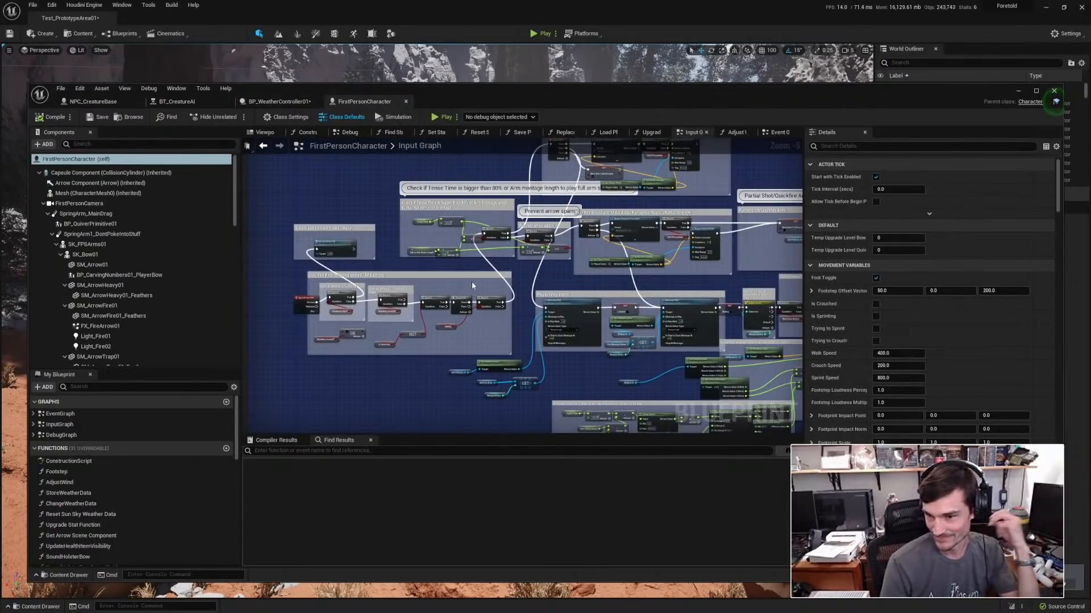
scroll(625, 284, "down", 7)
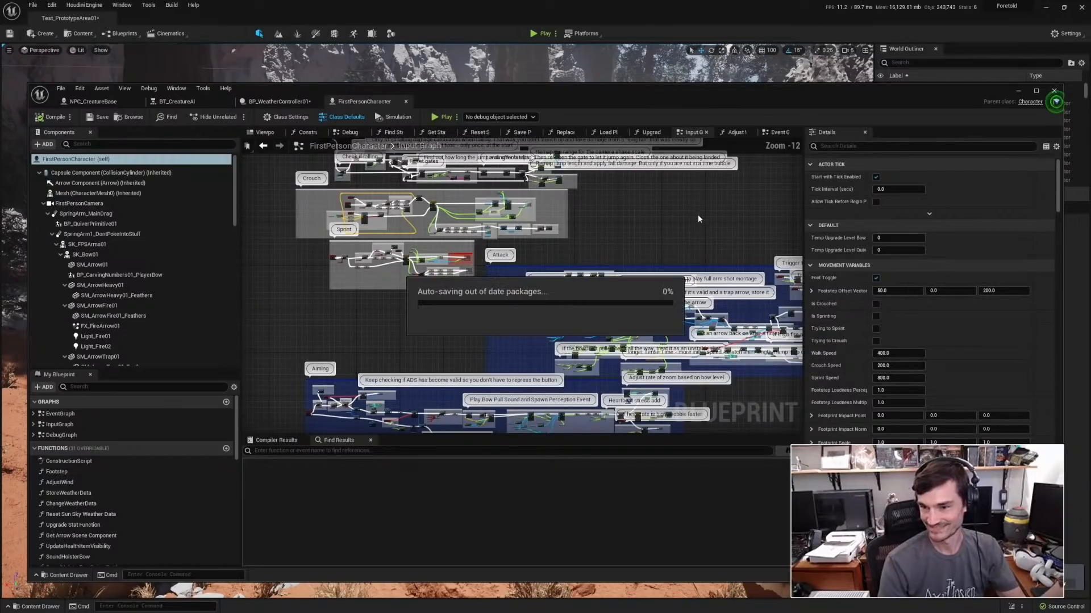
right_click_drag(686, 239, 712, 74)
right_click_drag(624, 420, 528, 380)
right_click_drag(553, 8, 587, 164)
scroll(602, 210, "up", 3)
right_click_drag(602, 210, 603, 209)
scroll(659, 219, "up", 2)
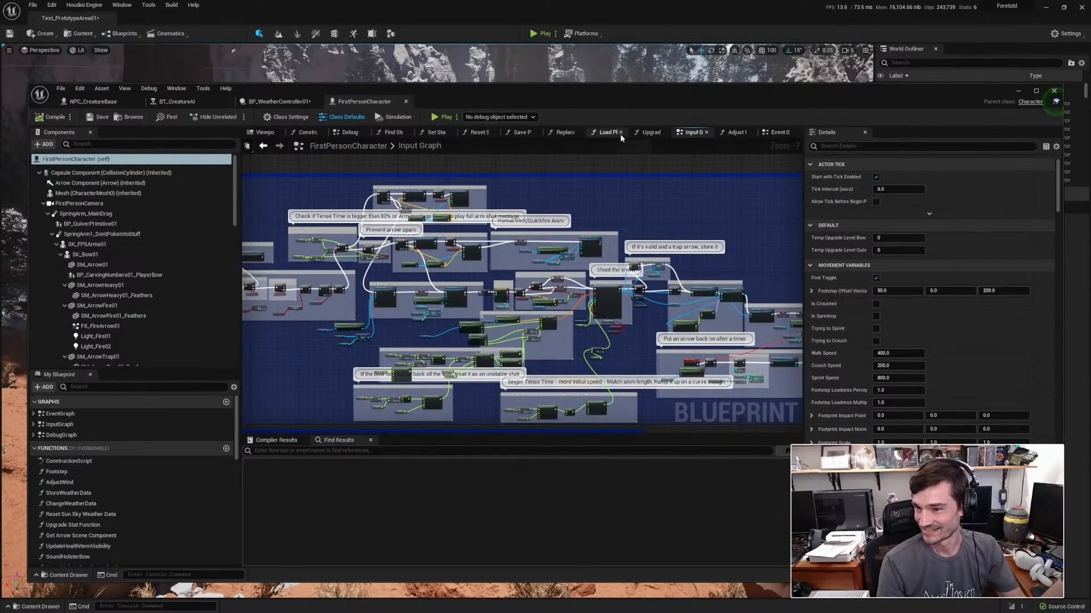
Compare FirstPersonCharacter's event graph with its input graph and examine the start of the event graph's Feeling System.
left_click(779, 132)
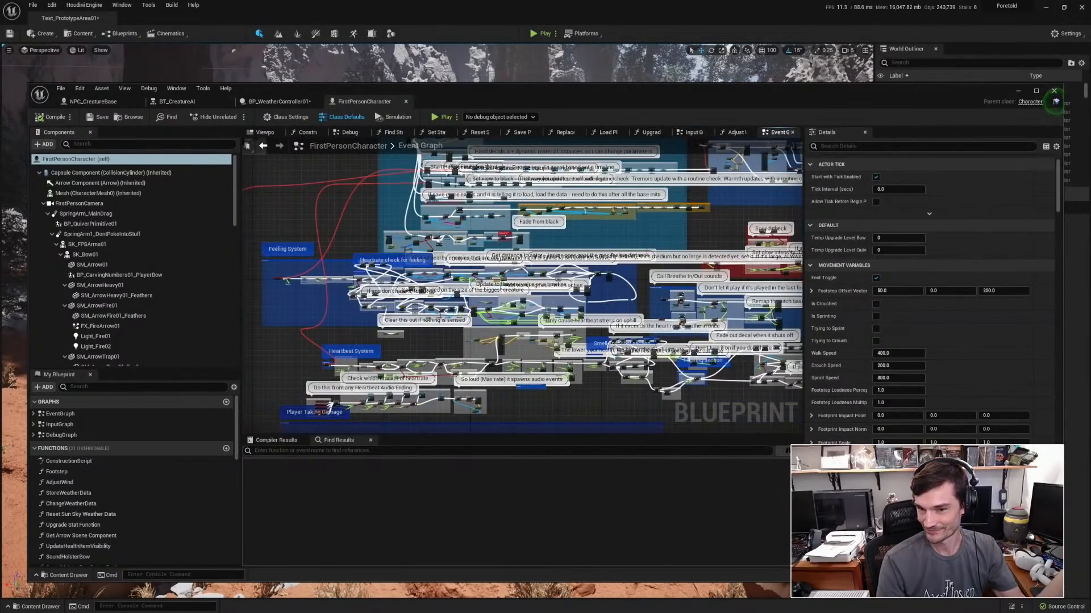
right_click_drag(336, 227, 384, 243)
left_click(694, 133)
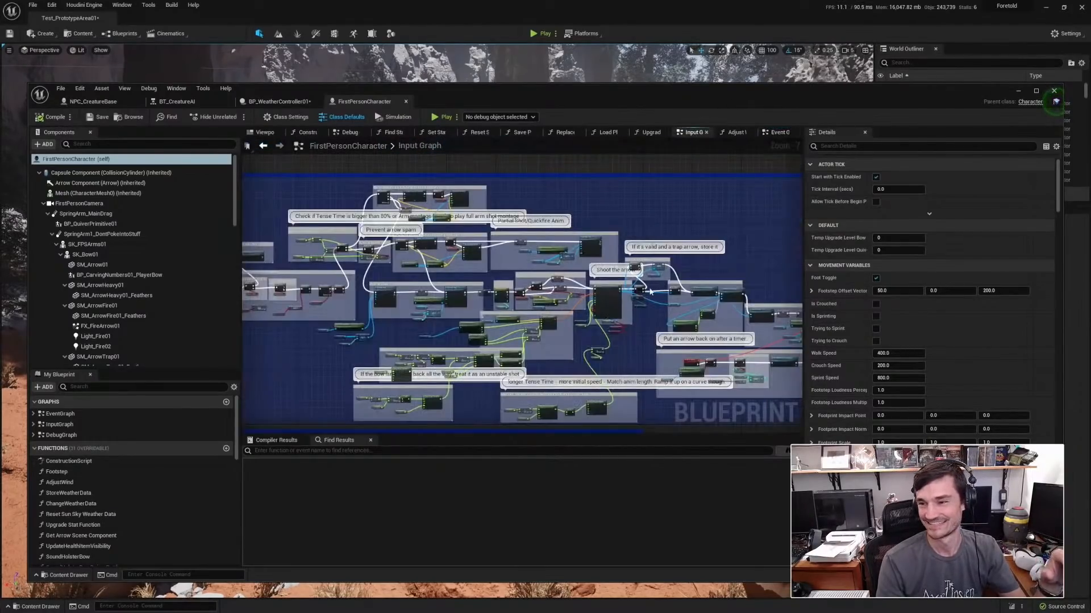
left_click(777, 133)
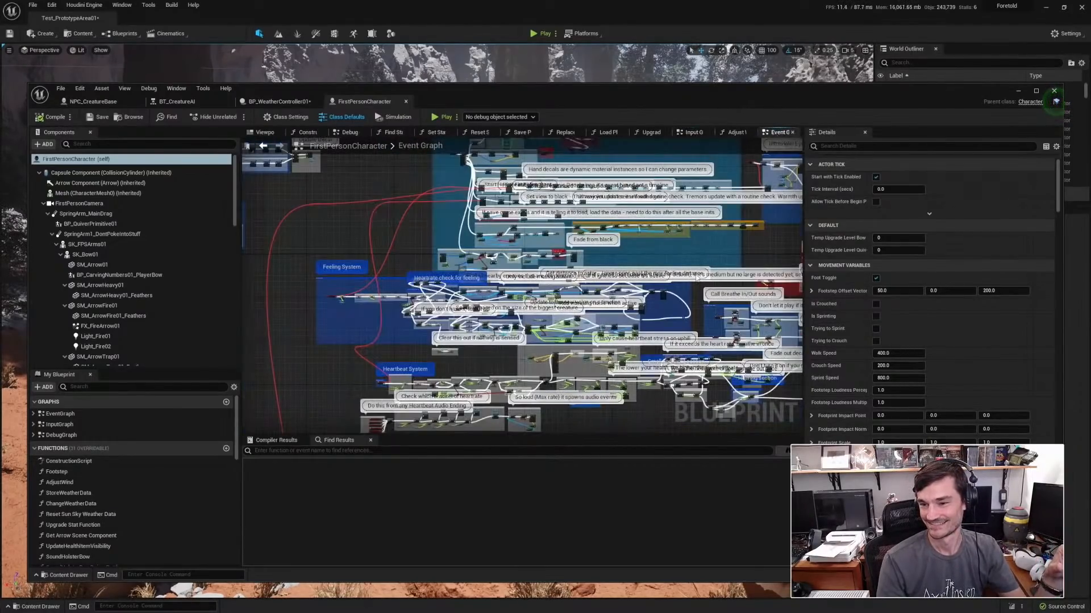
scroll(369, 301, "up", 7)
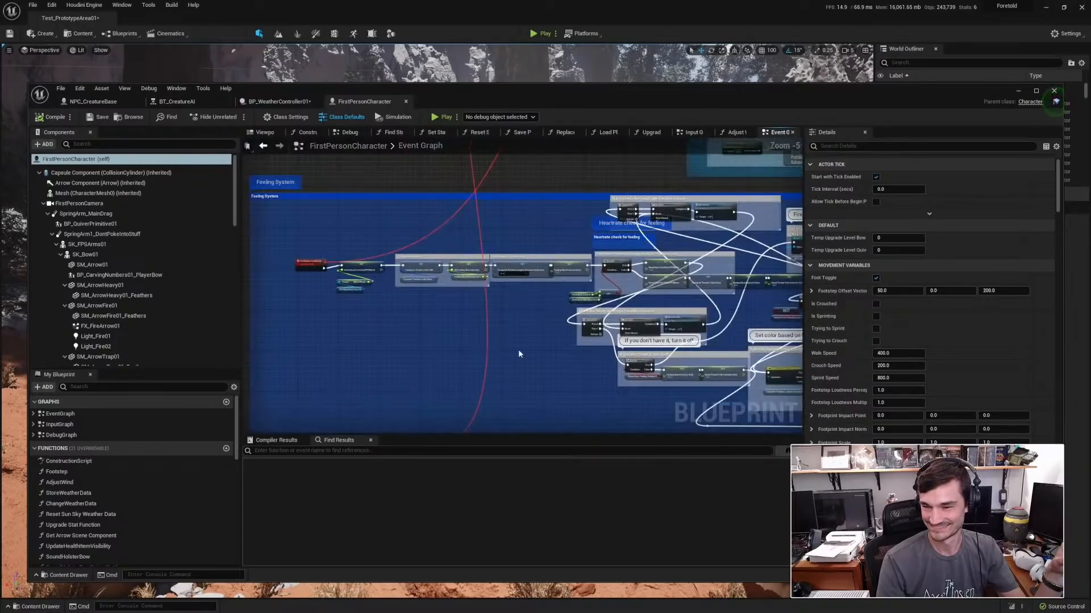
scroll(543, 377, "up", 1)
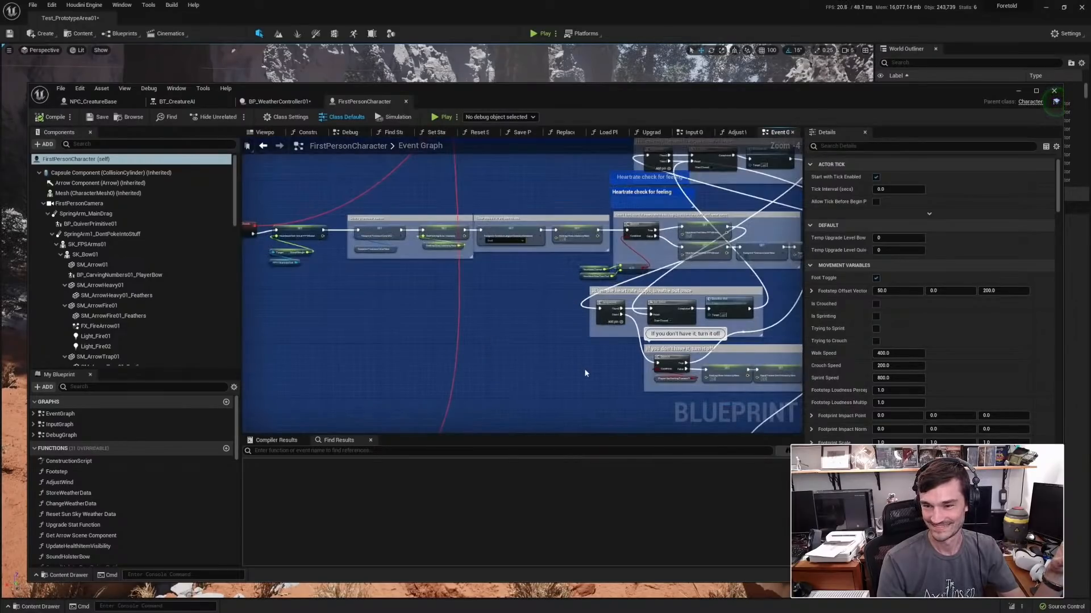
Follow the Feeling System's nodes from the heartrate check through the nearby-enemy search to the creature-size color and timeline update.
right_click_drag(509, 349, 540, 356)
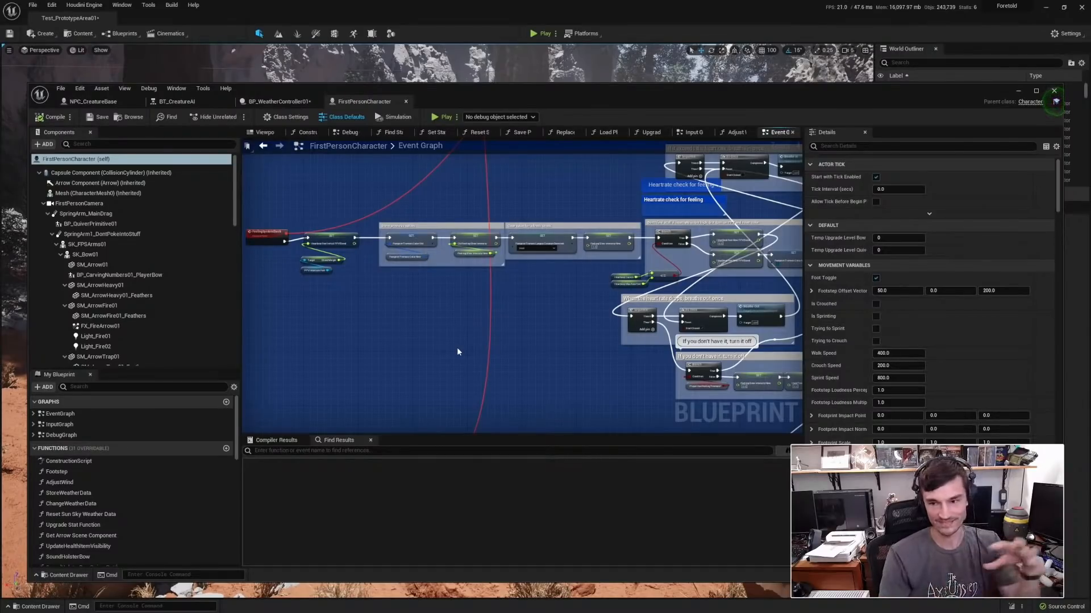
right_click_drag(457, 347, 329, 317)
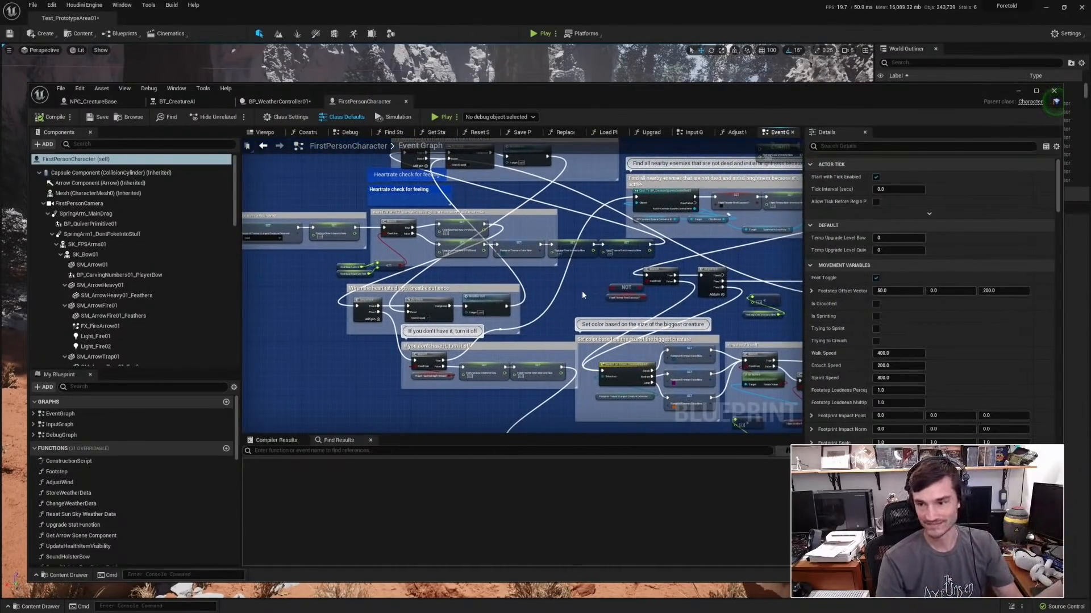
right_click_drag(582, 291, 422, 308)
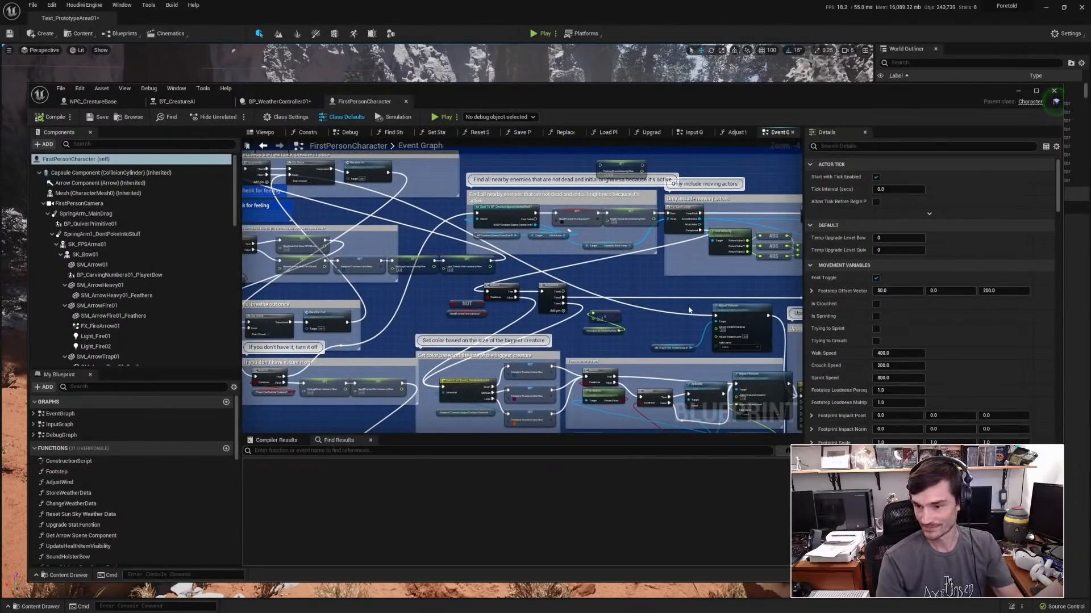
right_click_drag(689, 310, 571, 235)
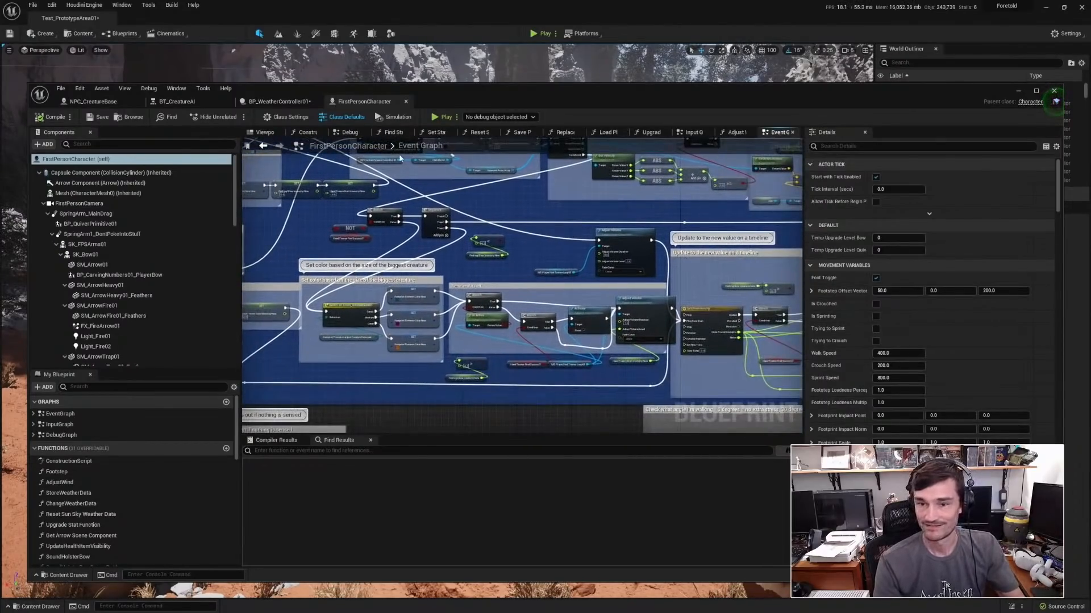
Close the Blueprint editor and start playing the Test_PrototypeArea01 level from a spot facing the stone circle.
left_click(1053, 92)
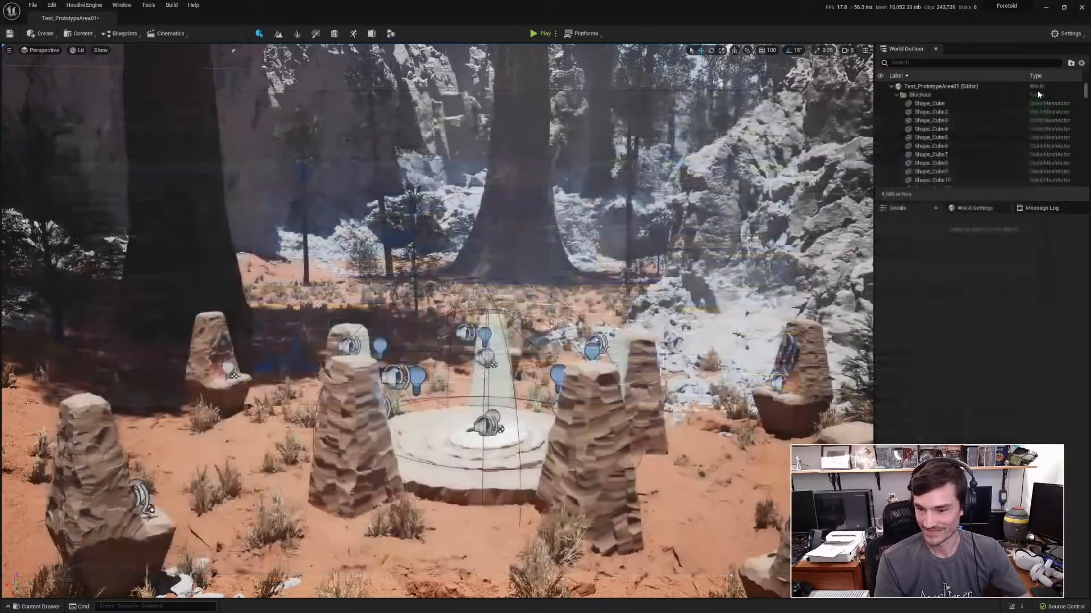
scroll(578, 280, "up", 5)
right_click_drag(578, 283, 622, 283)
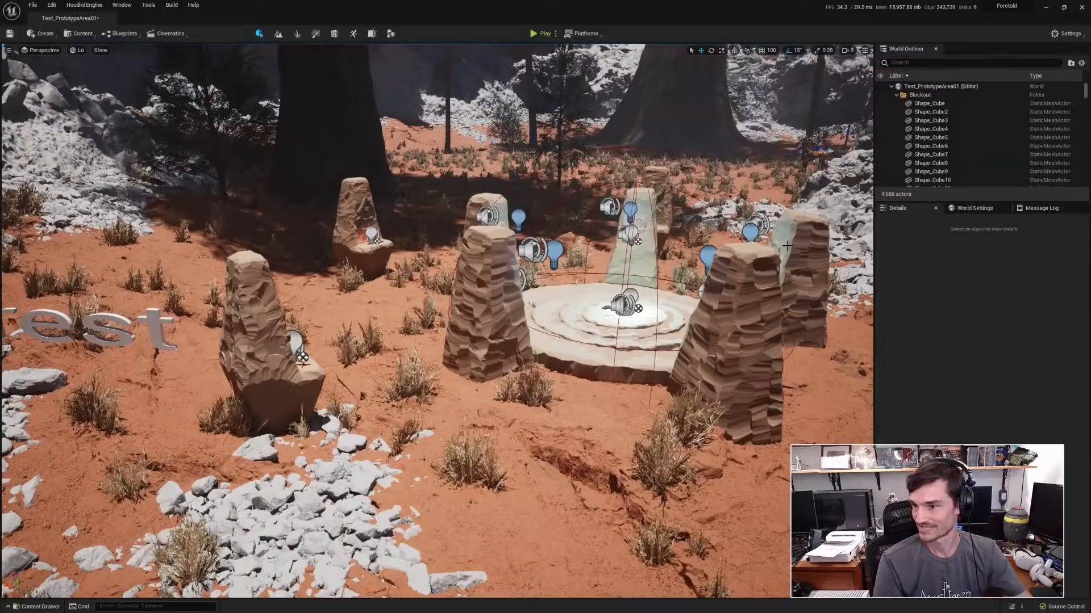
key("alt+p")
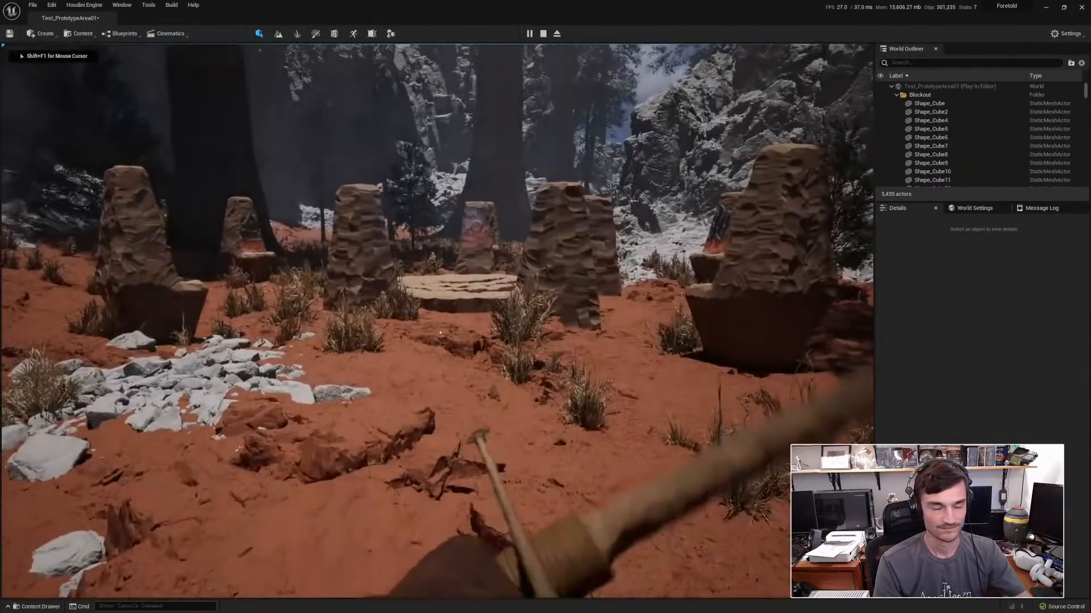
key("w")
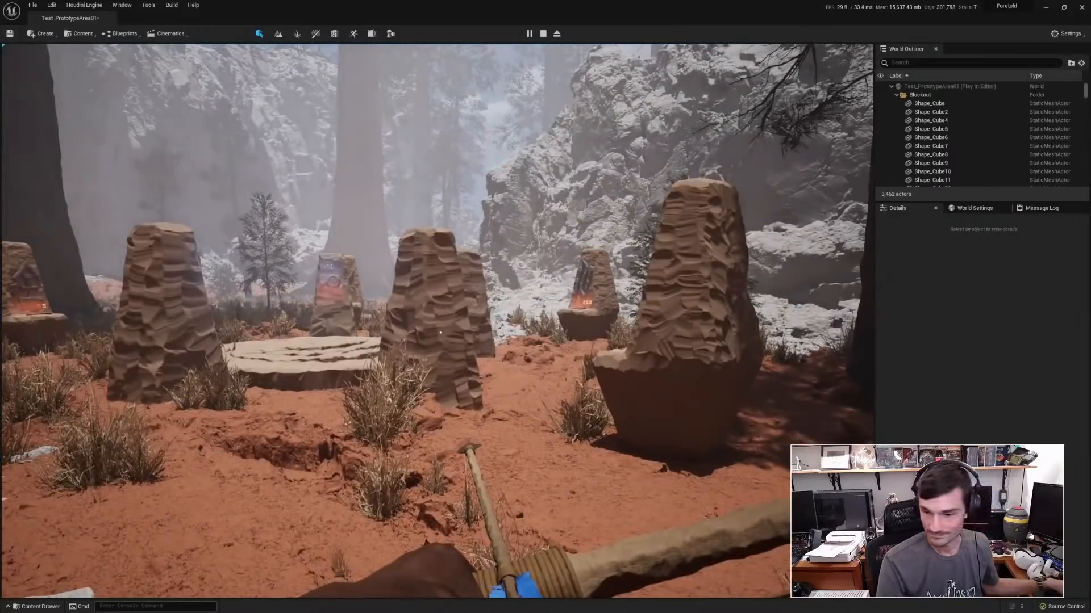
Check the in-game settings menu, resume play and walk the character onto the round stone platform.
key("Escape")
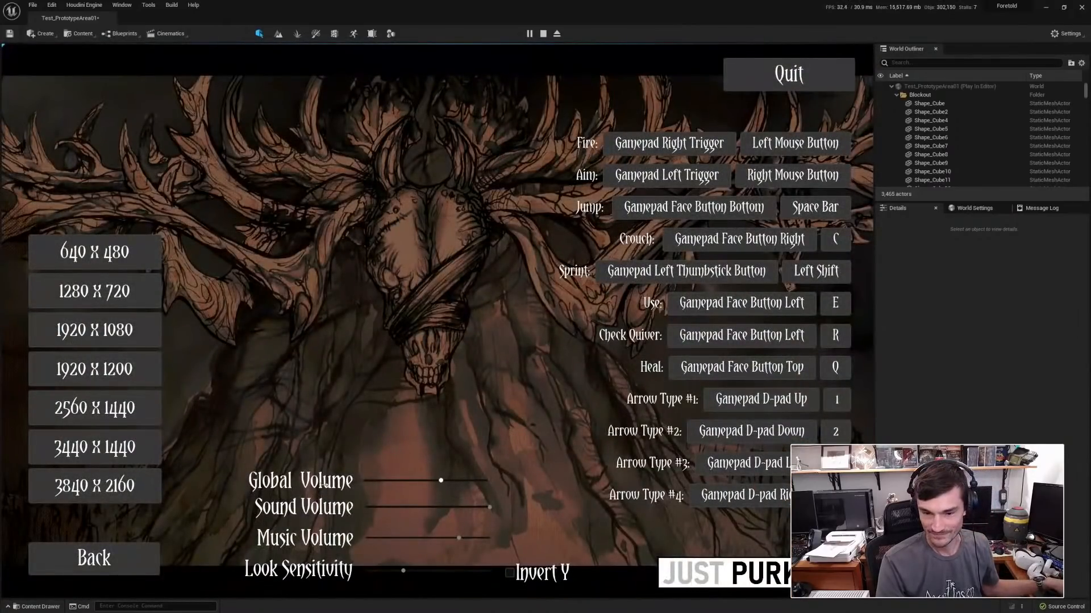
key("Escape")
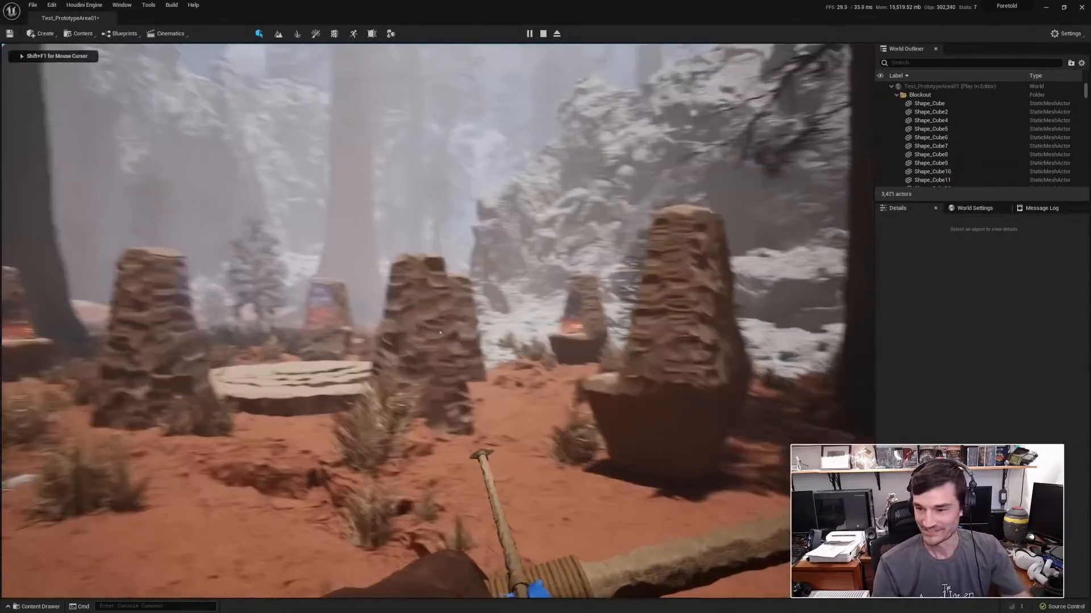
key("w")
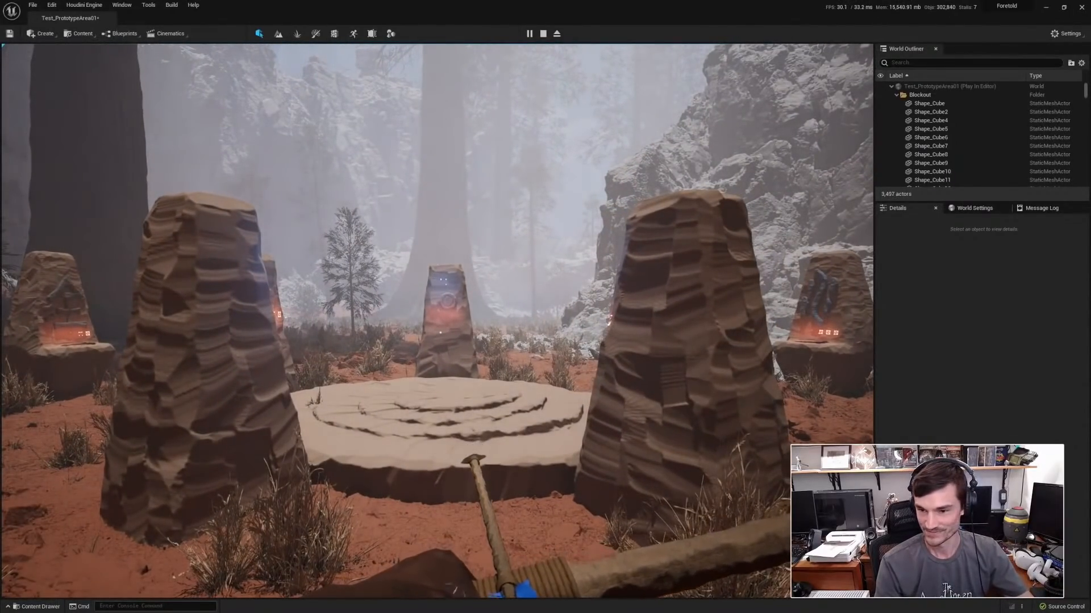
key("a")
key("w")
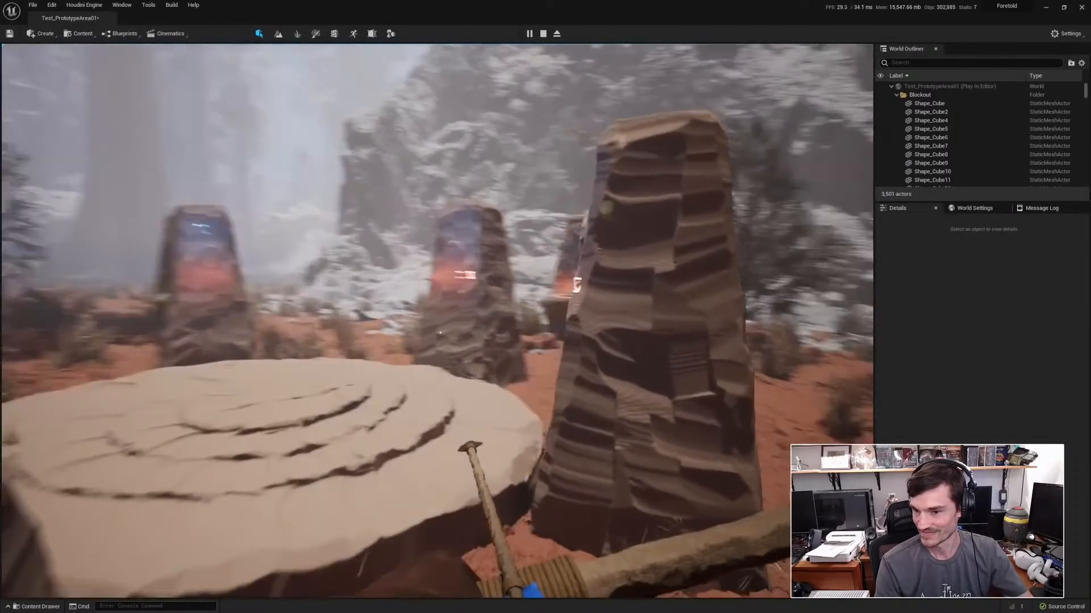
key("d")
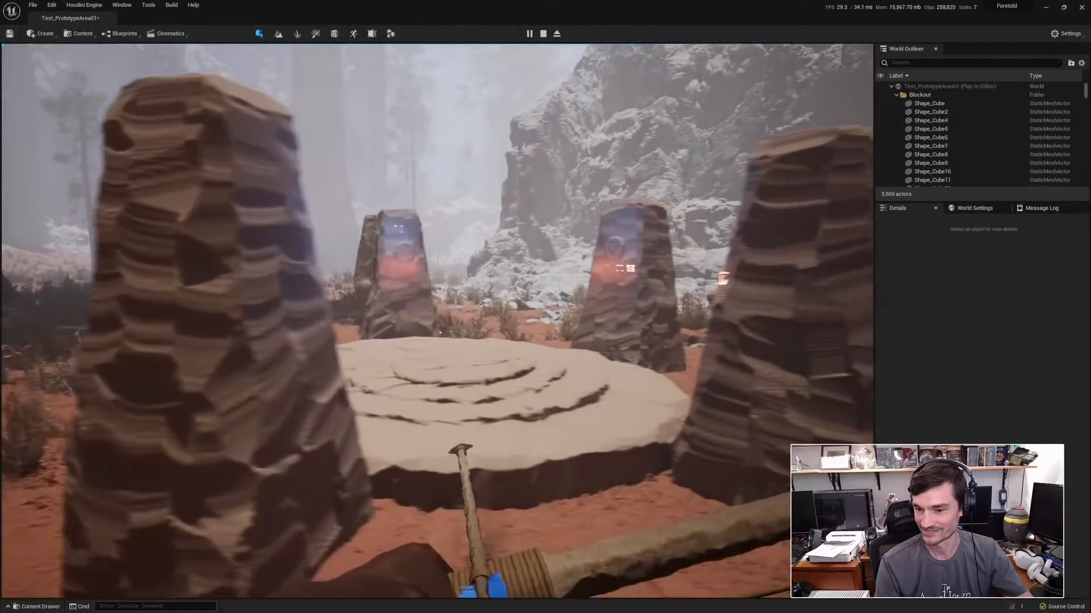
key("w")
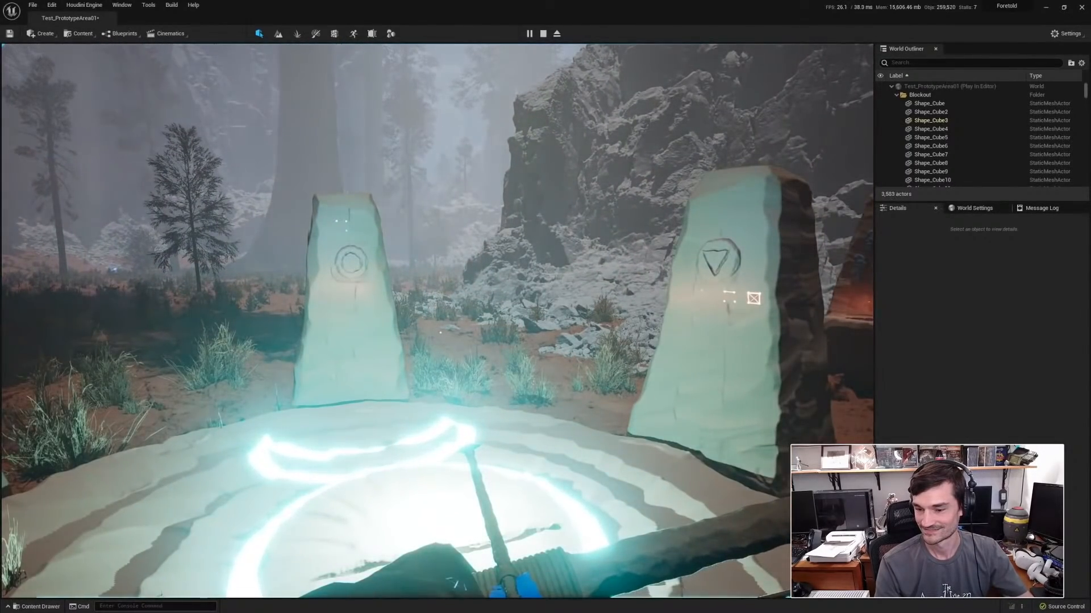
Walk the character off the platform and up to the stone monument with the carved green rune.
key("a")
key("w")
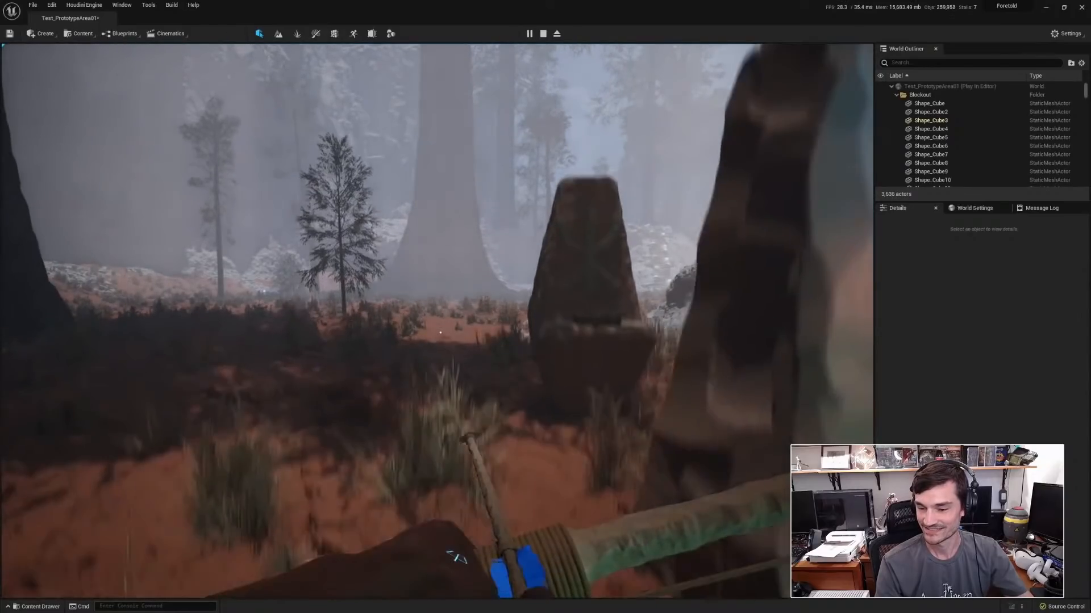
key("w")
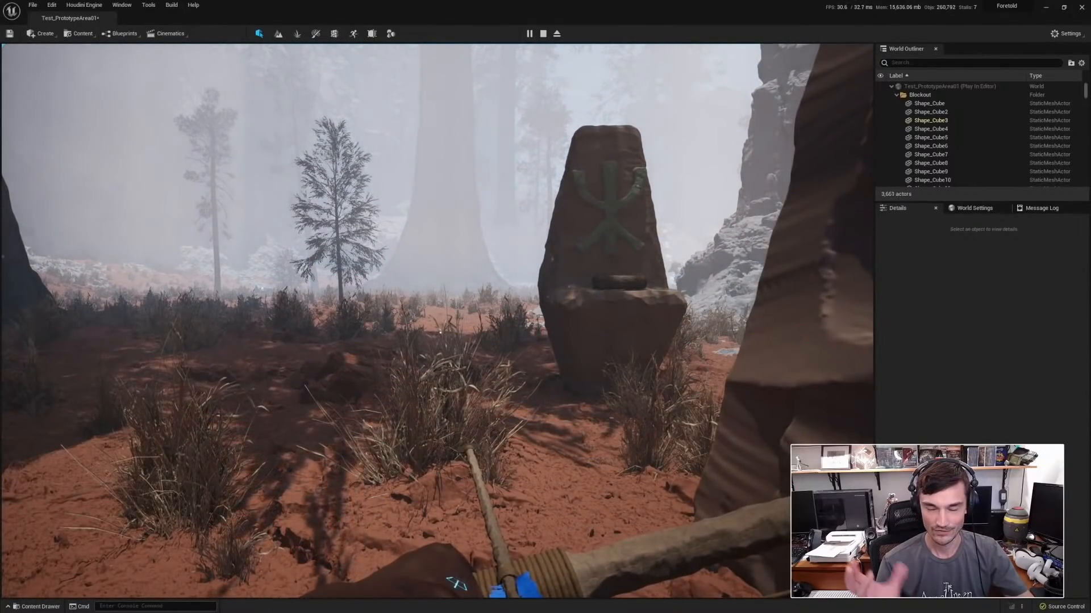
key("w")
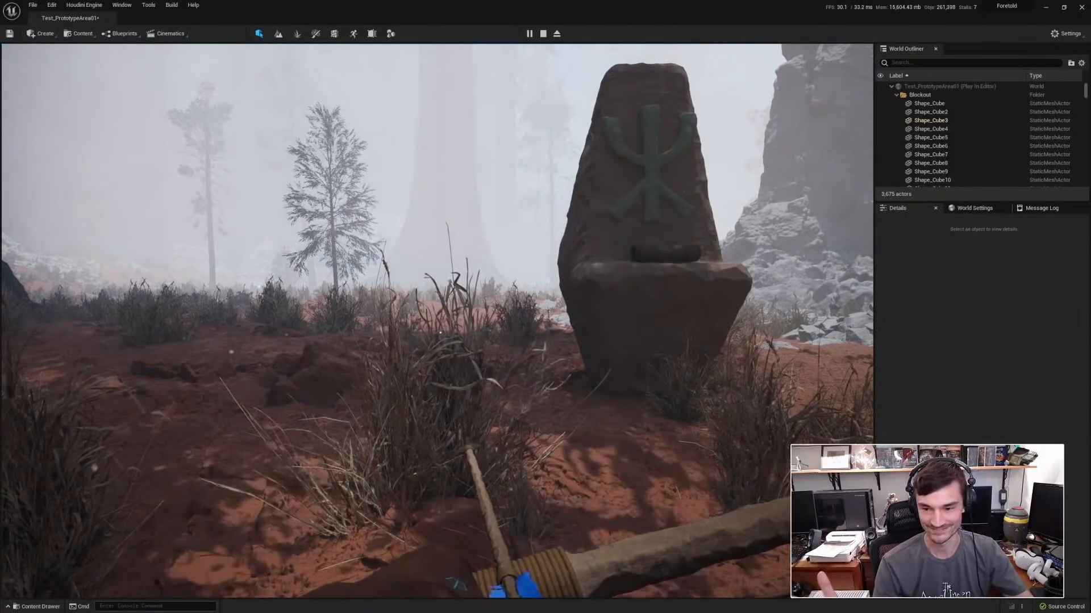
key("w")
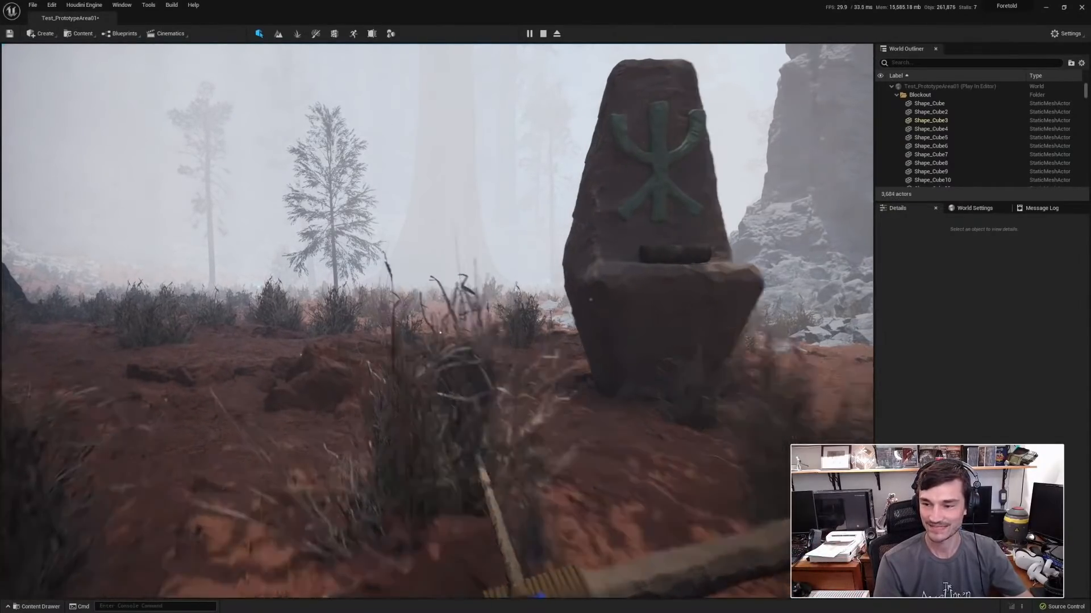
Walk the character past the monument and through the foggy forest toward the distant four-legged creature.
key("w")
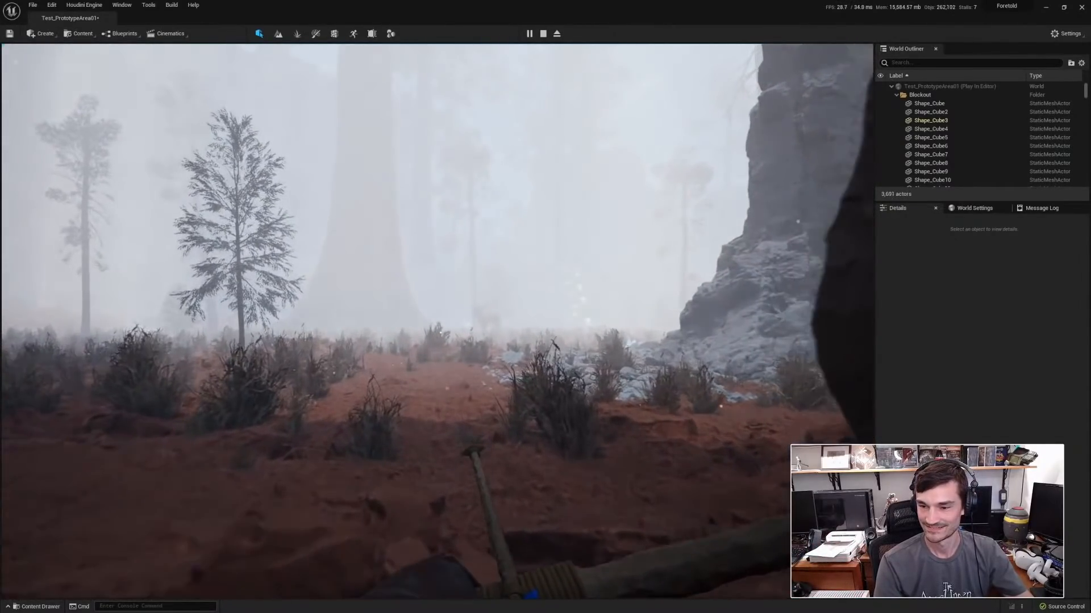
key("w")
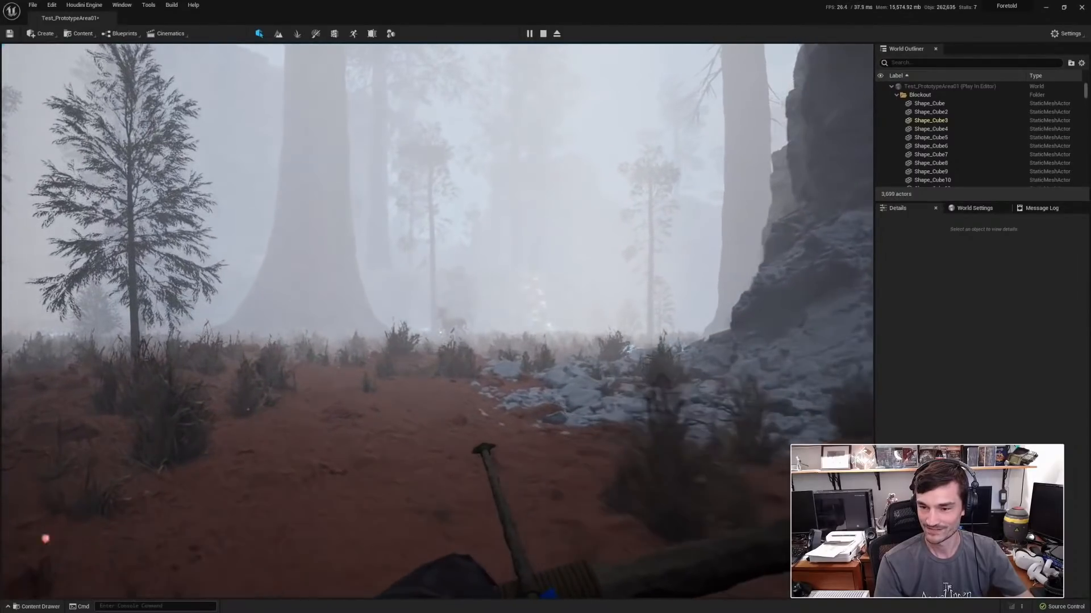
key("w")
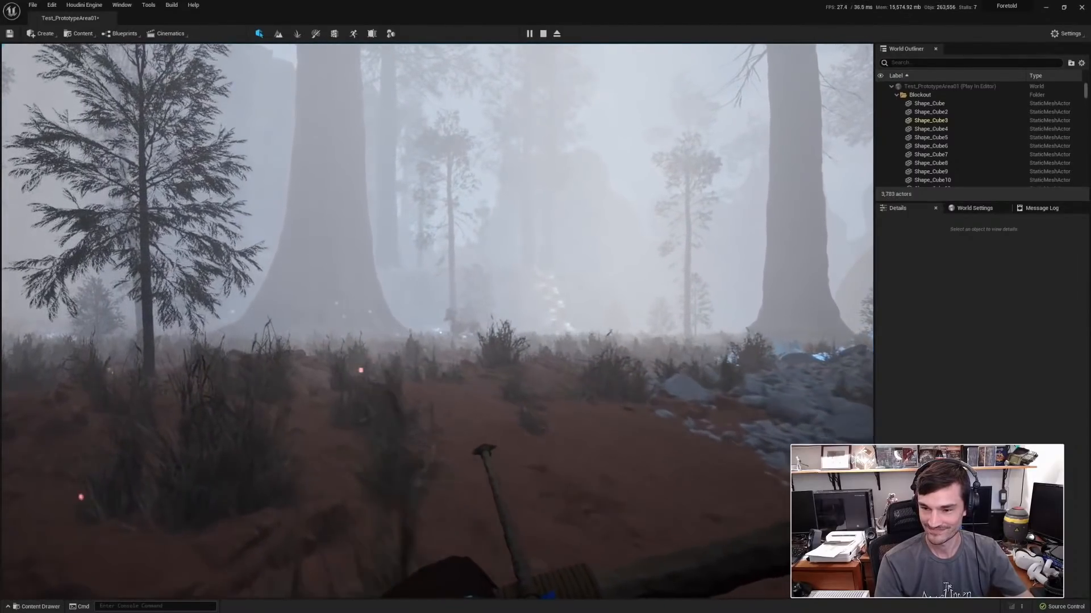
key("w")
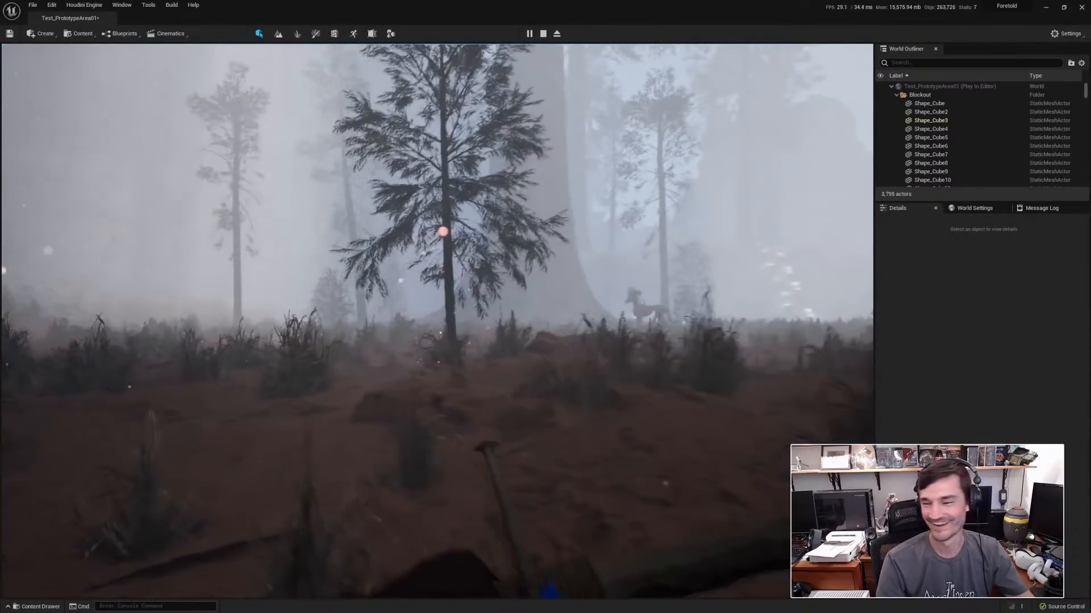
key("w")
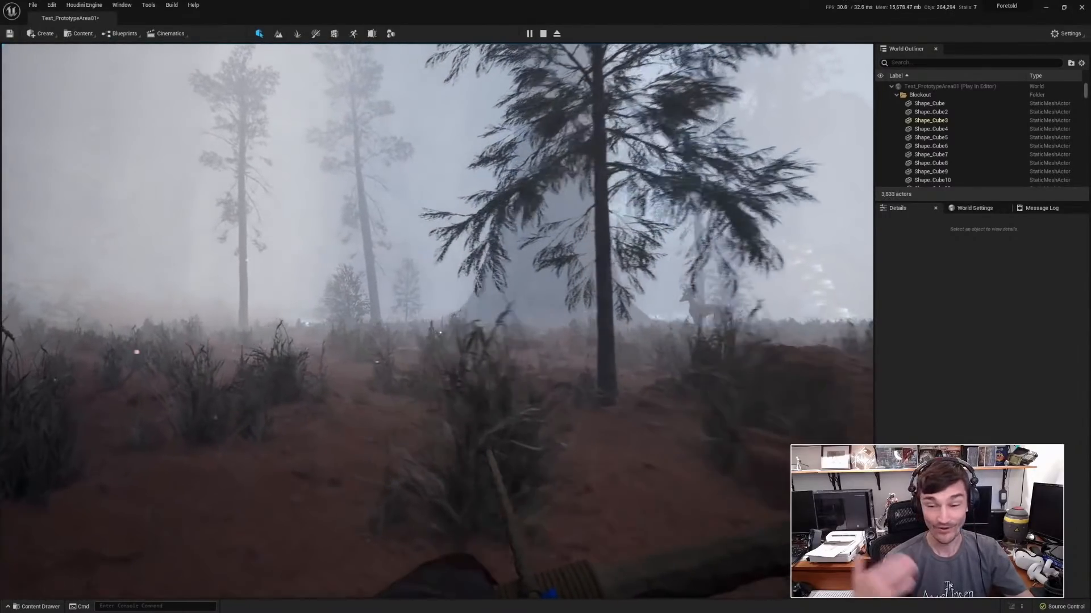
key("w")
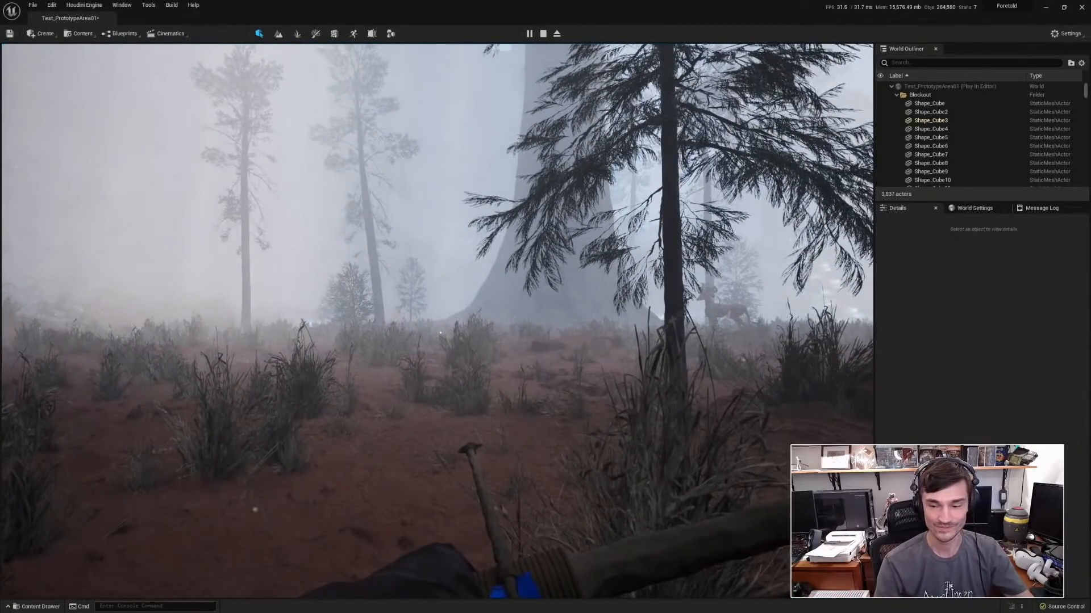
key("w")
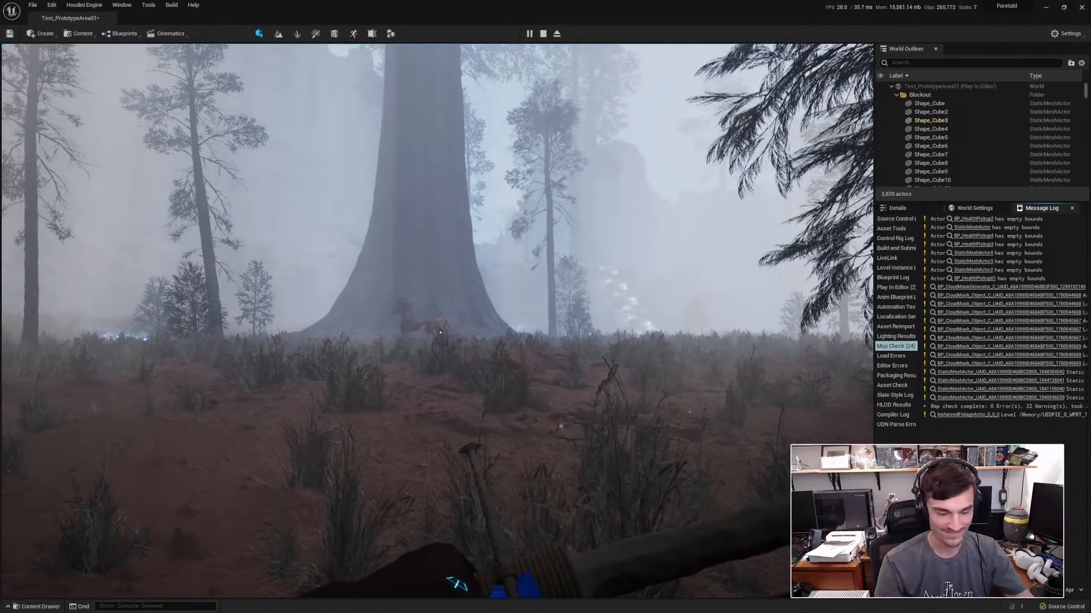
Turn on the gameplay debugger for the horned beast, hiding the AI category and showing Perception.
key("a")
key("apostrophe")
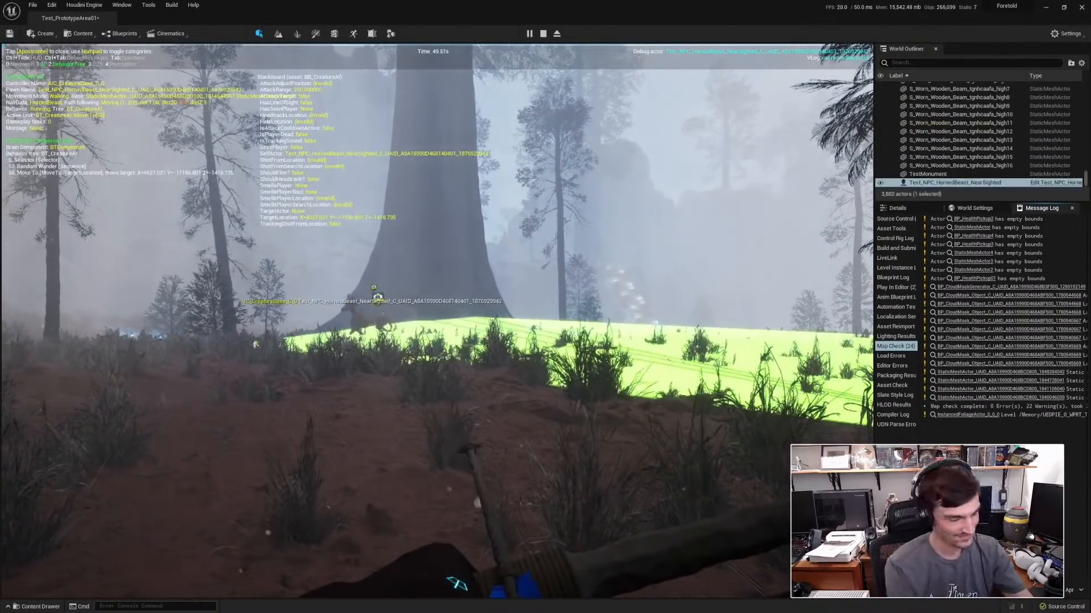
key("KP_1")
key("KP_4")
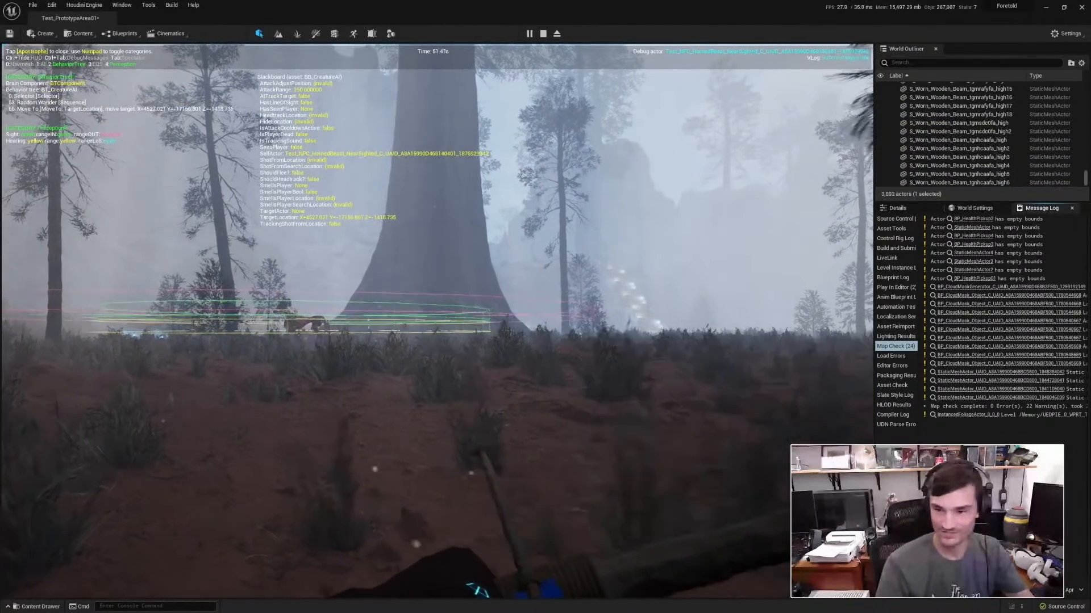
Walk the character through the brush toward the horned beast until it detects the player's footprints.
key("w")
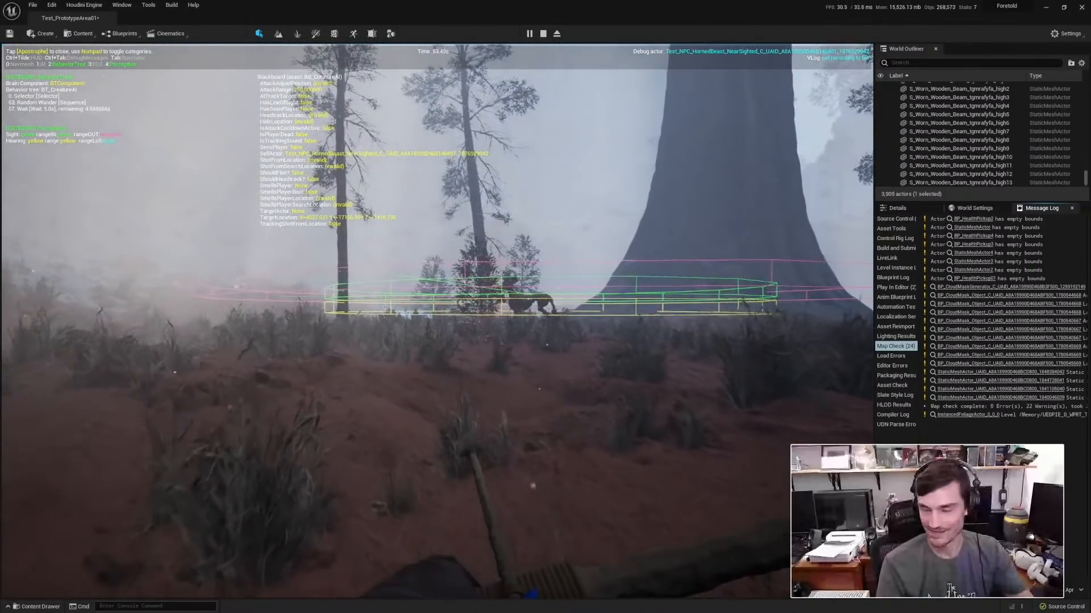
key("w")
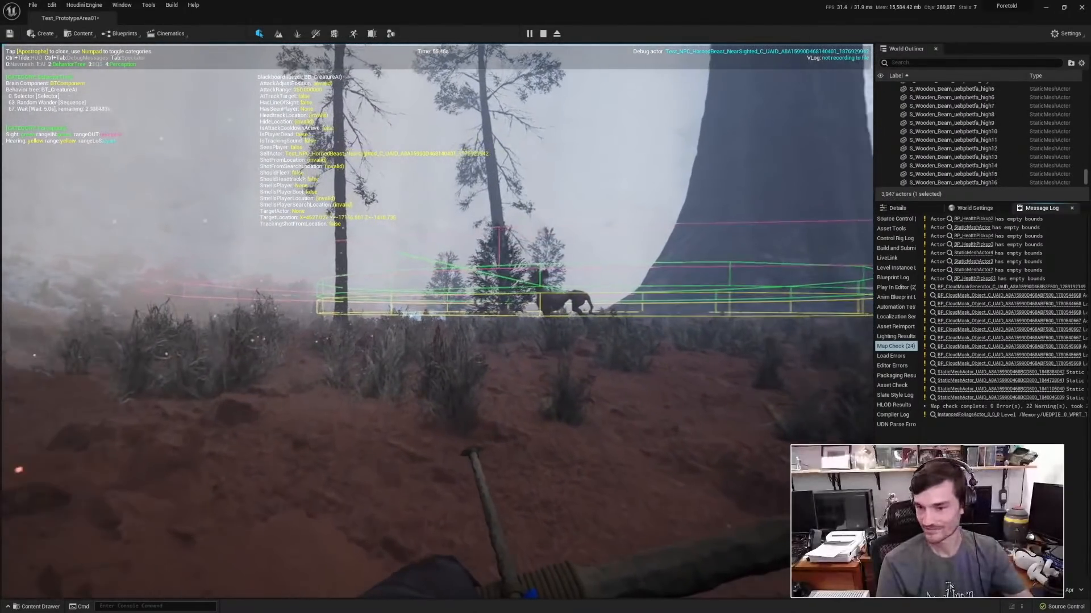
key("w")
key("w")
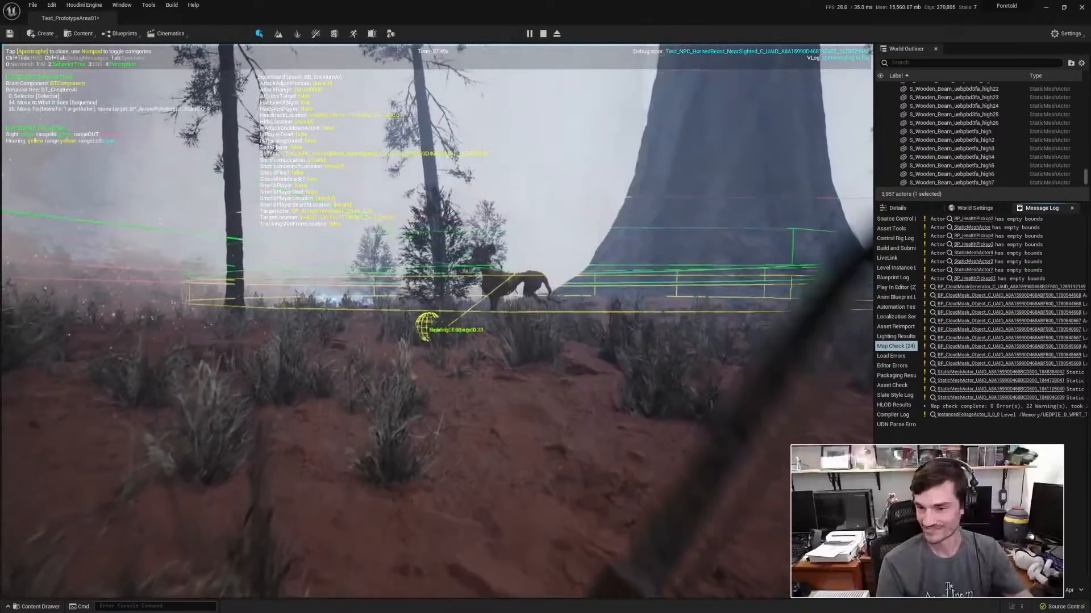
key("w")
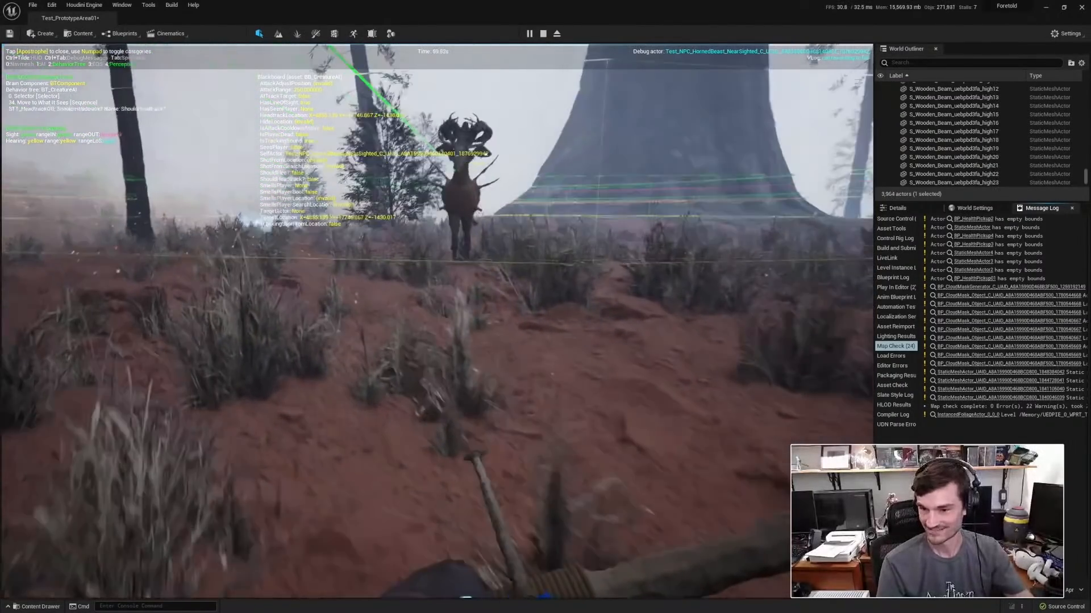
key("w")
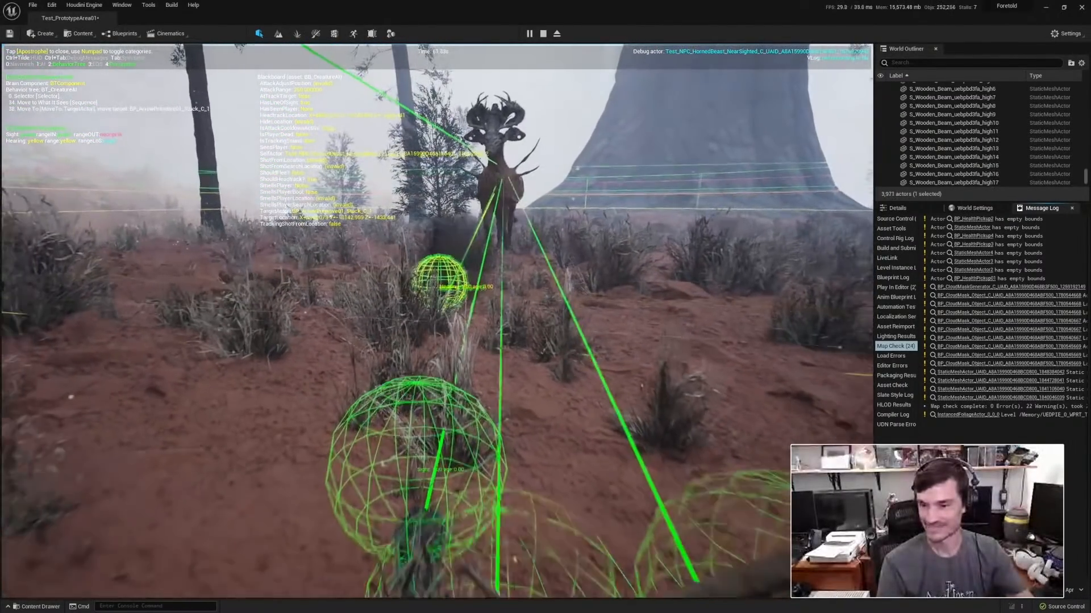
Back the character away from the horned beast, leaving a trail of footprints for it to perceive and follow.
key("s")
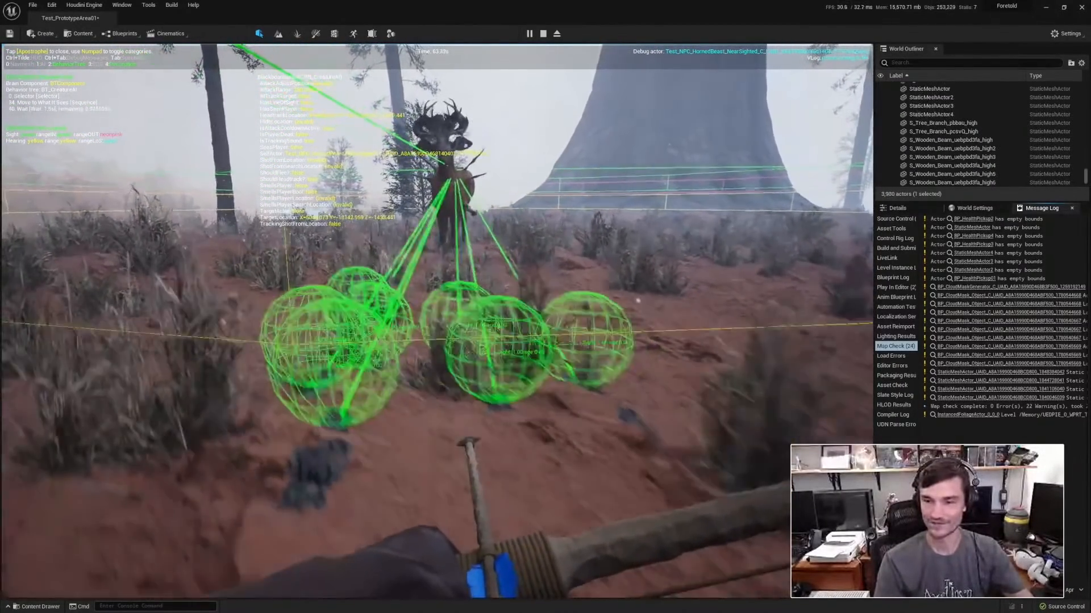
key("s")
key("s")
key("d")
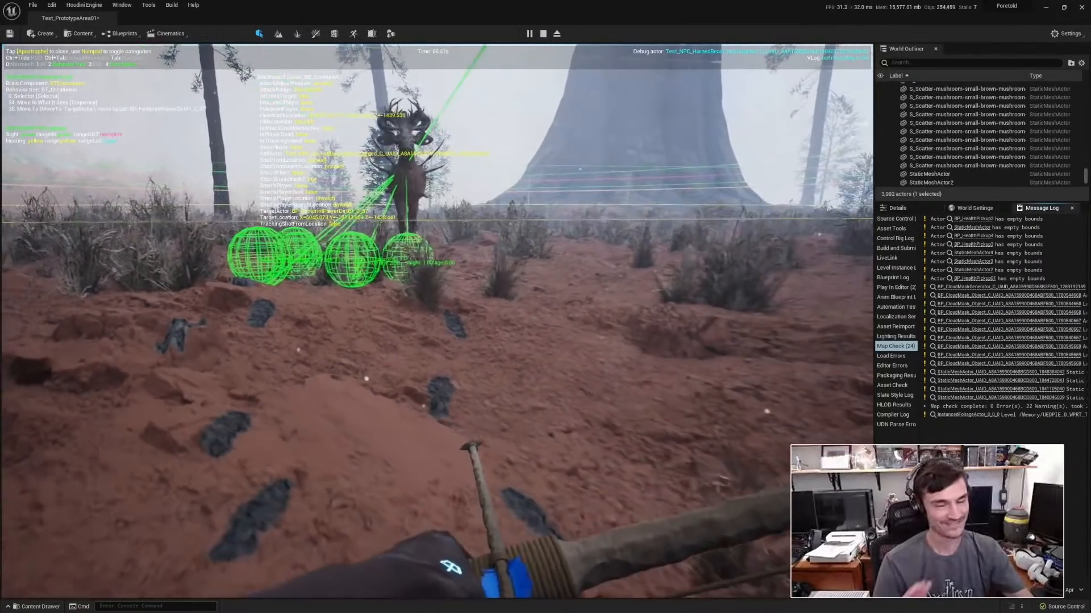
key("s")
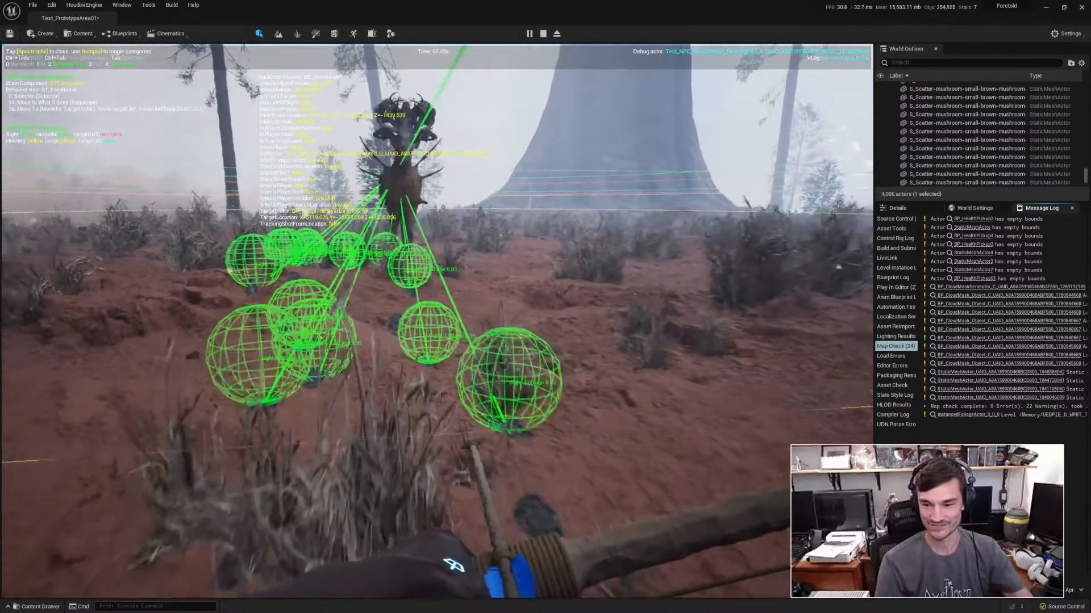
key("s")
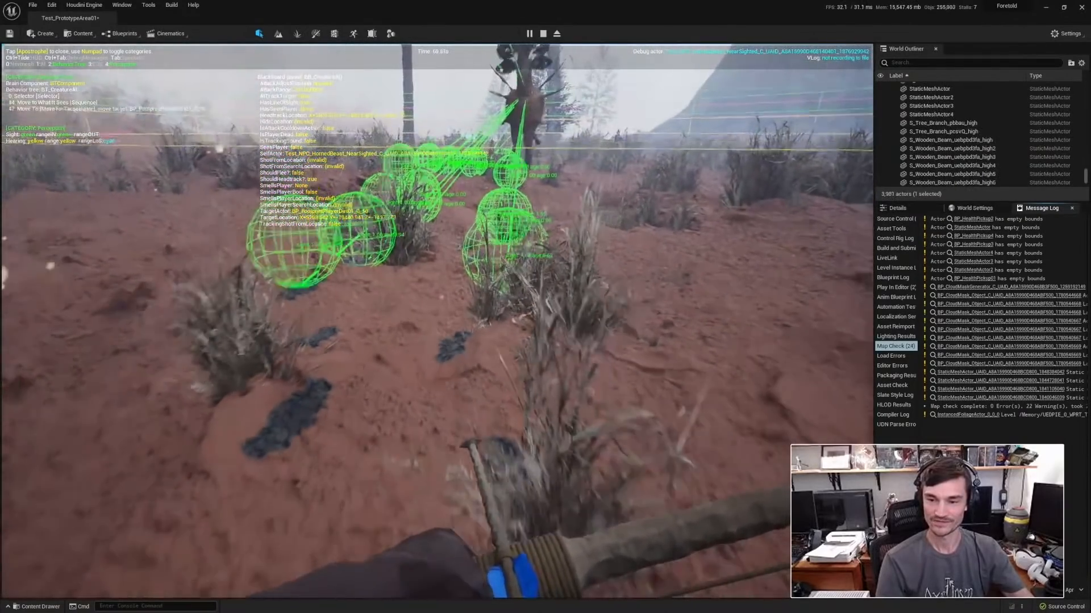
key("s")
key("s")
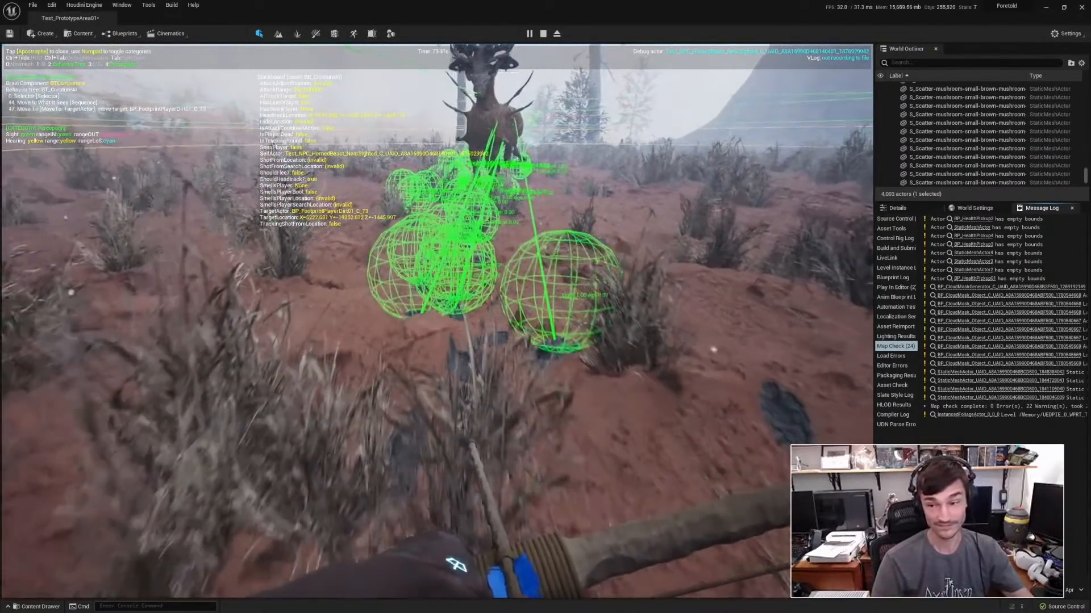
Keep retreating past the huge tree trunk while facing the beast, drawing it along the extended footprint trail.
key("s")
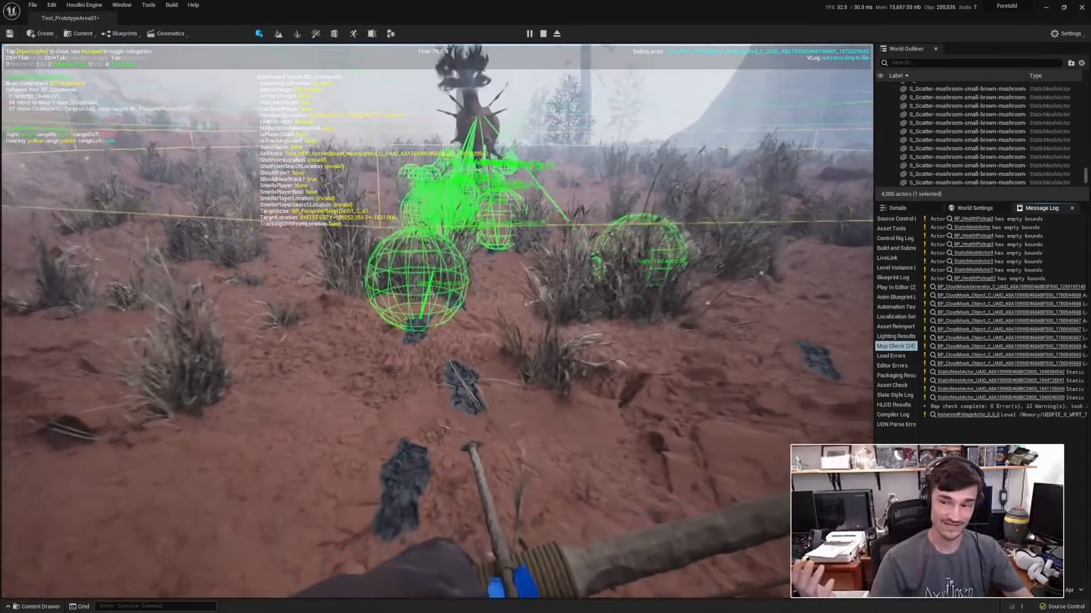
key("s")
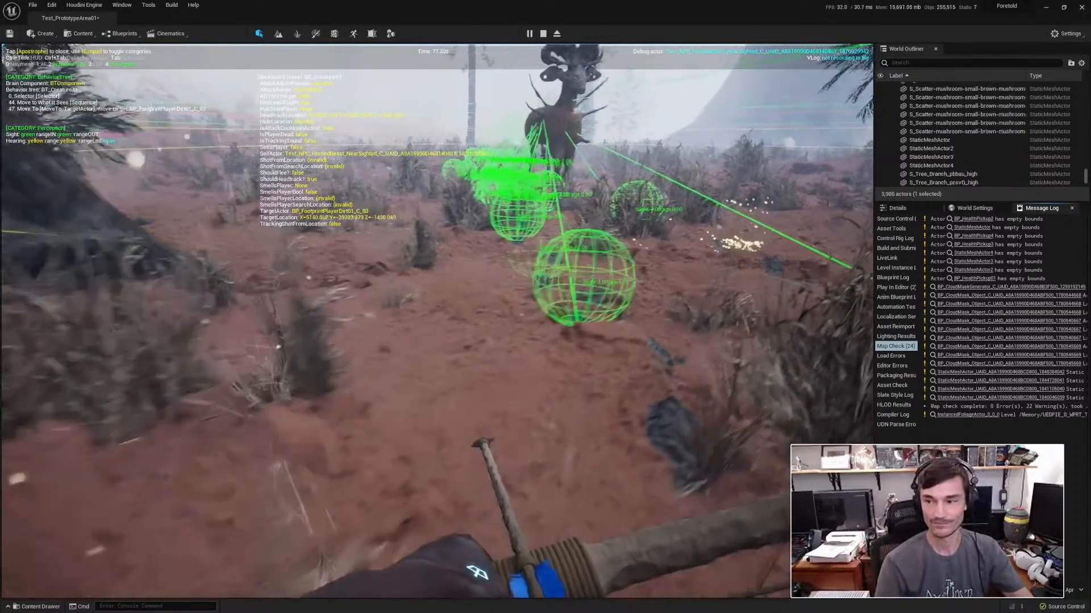
key("s")
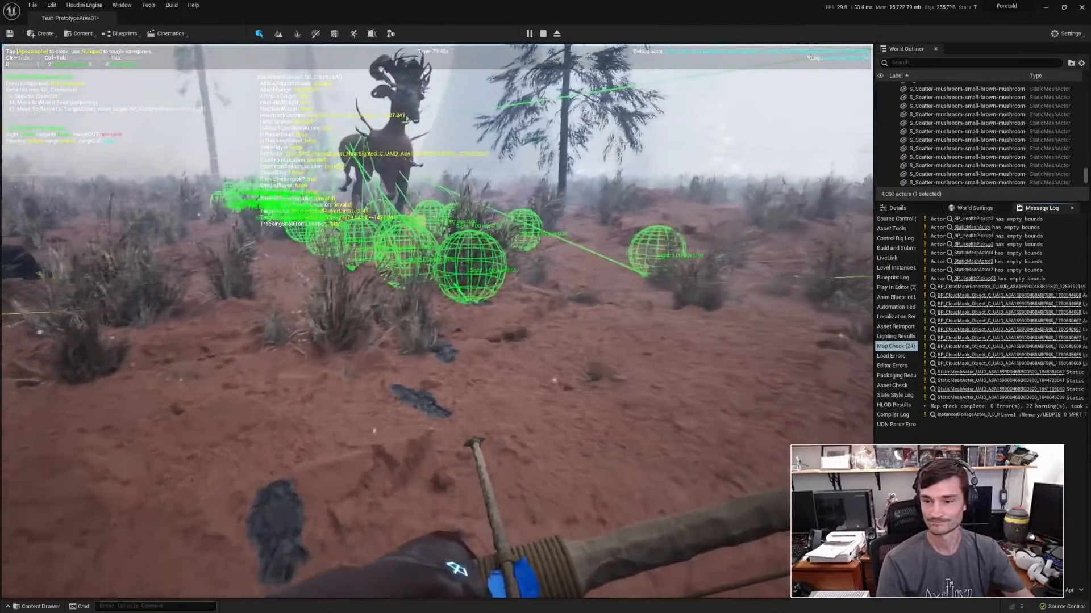
key("s")
key("s")
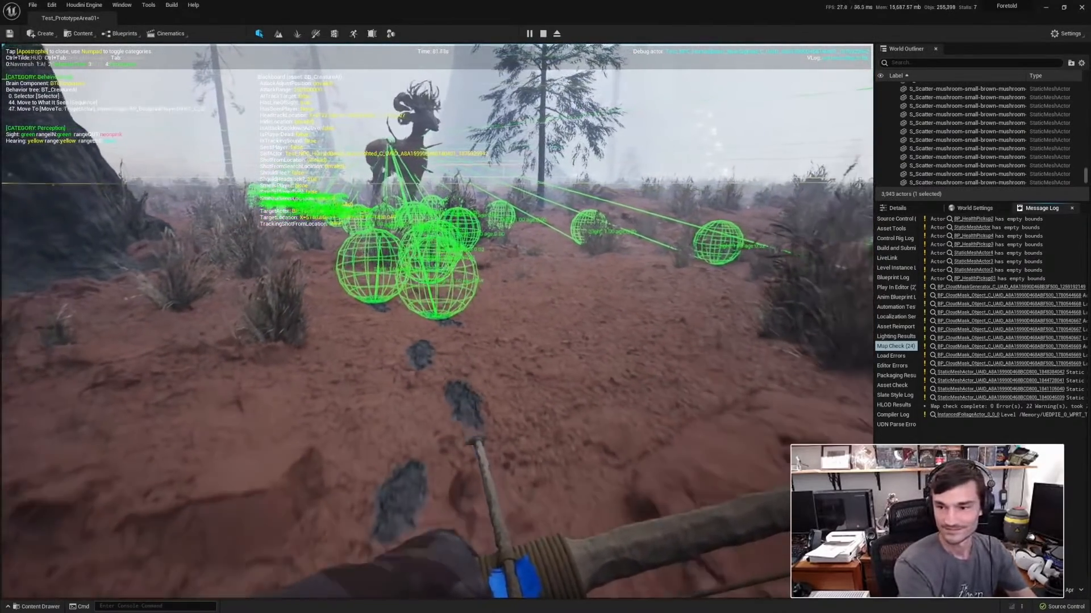
Turn off the gameplay debugger and move the character back and sideways from the horned beast.
key("s")
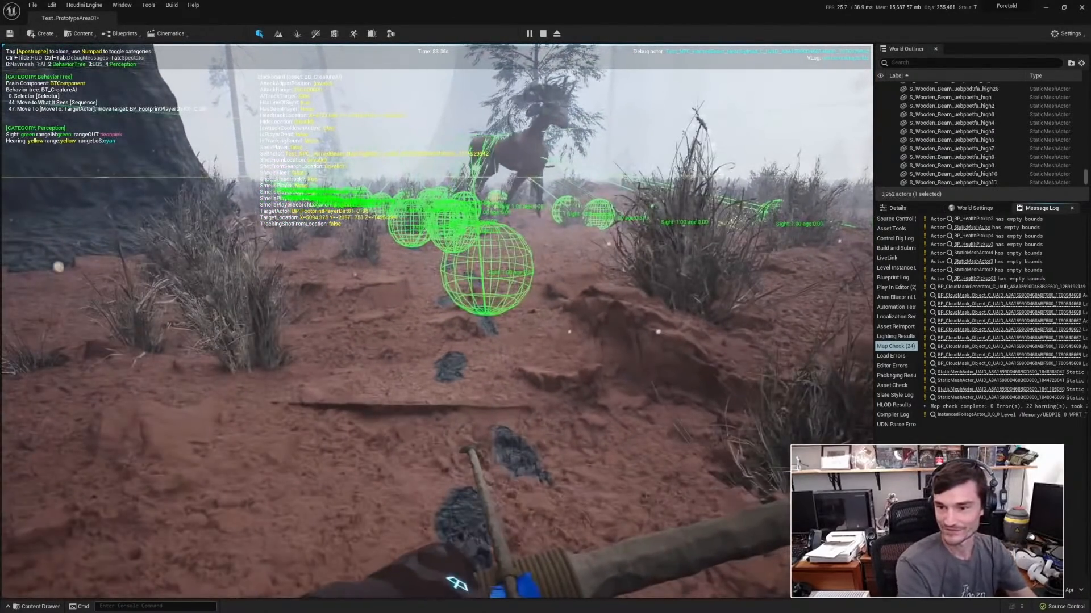
key("apostrophe")
key("s")
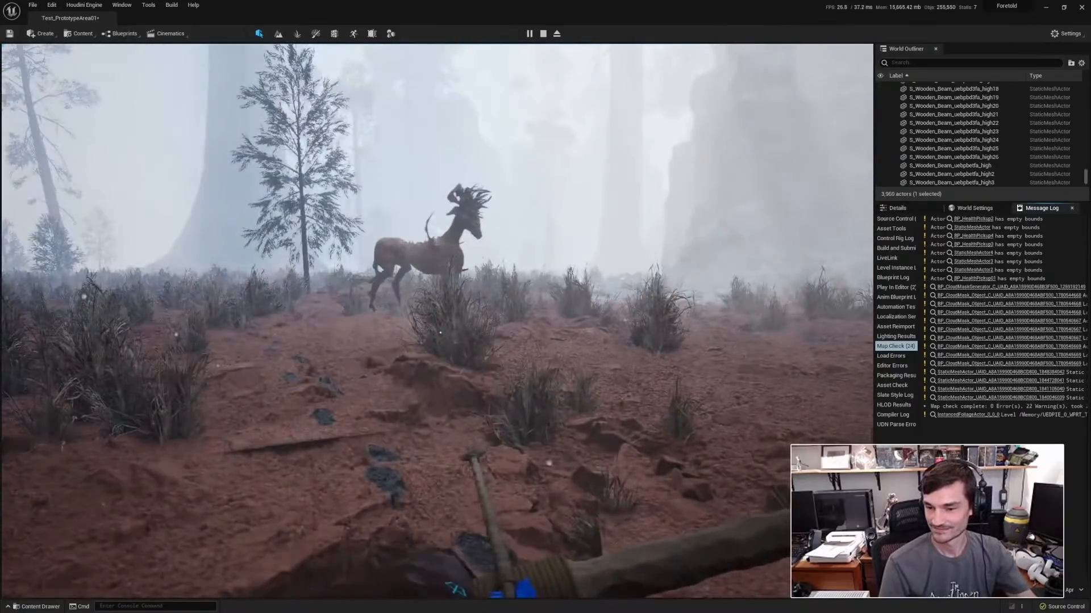
key("a")
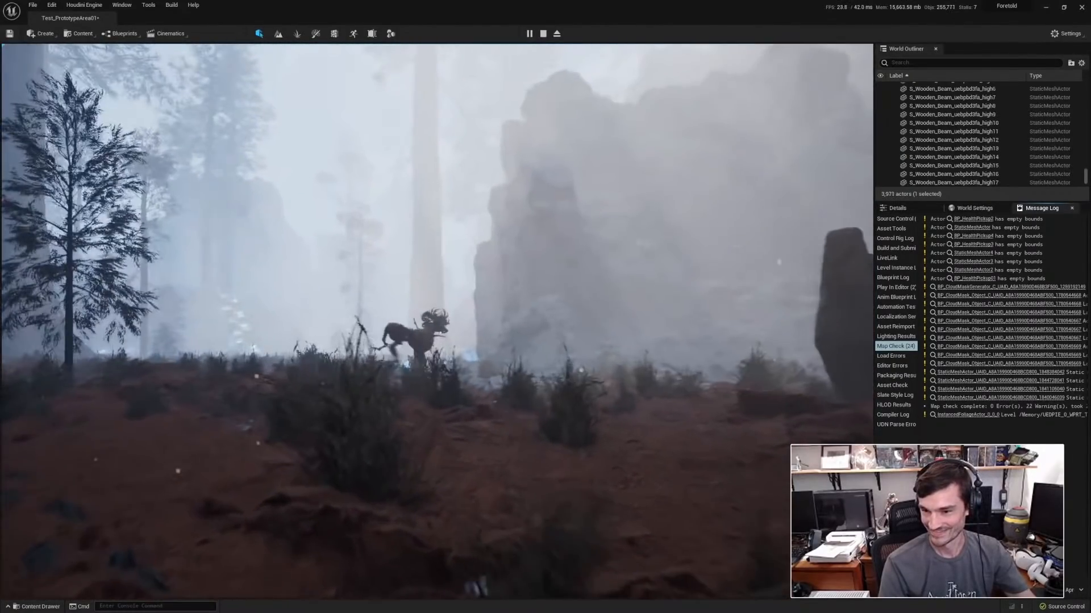
Walk the character through the foggy forest onto the rocky path beside the large cliff.
key("w")
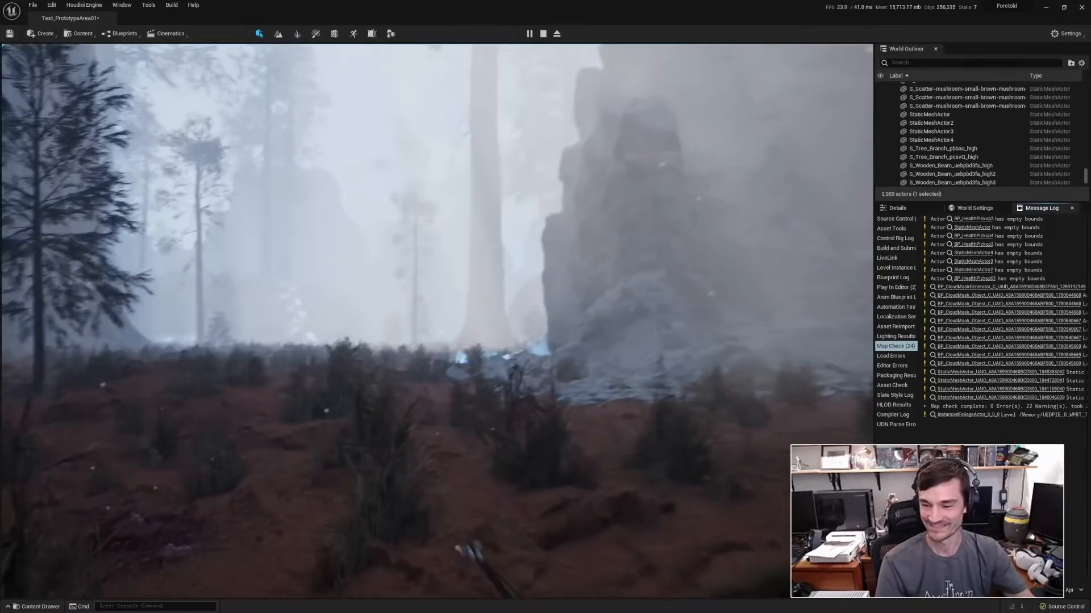
key("w")
key("w")
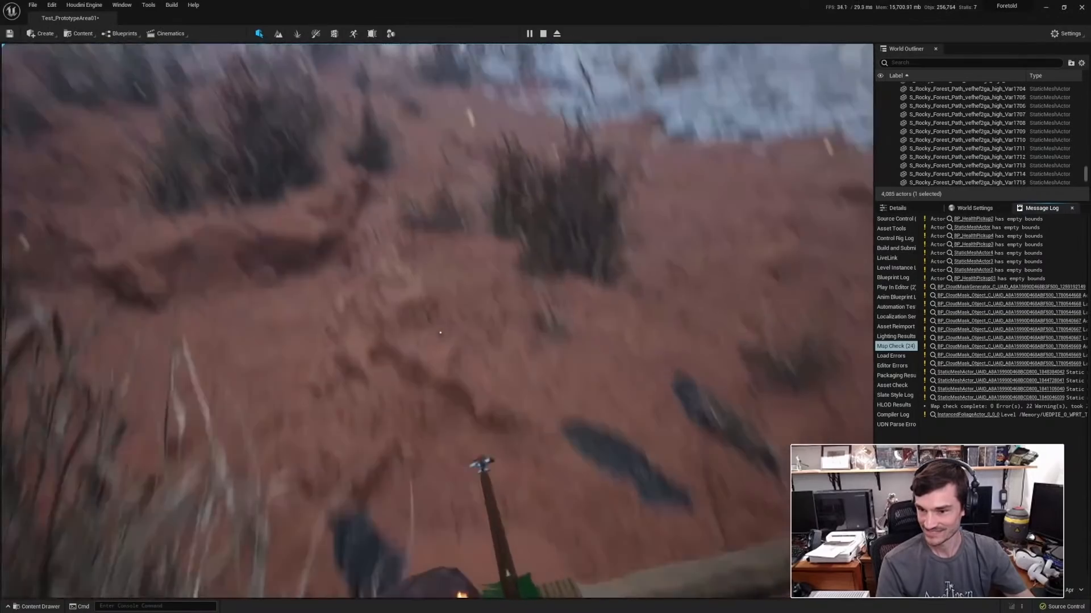
key("w")
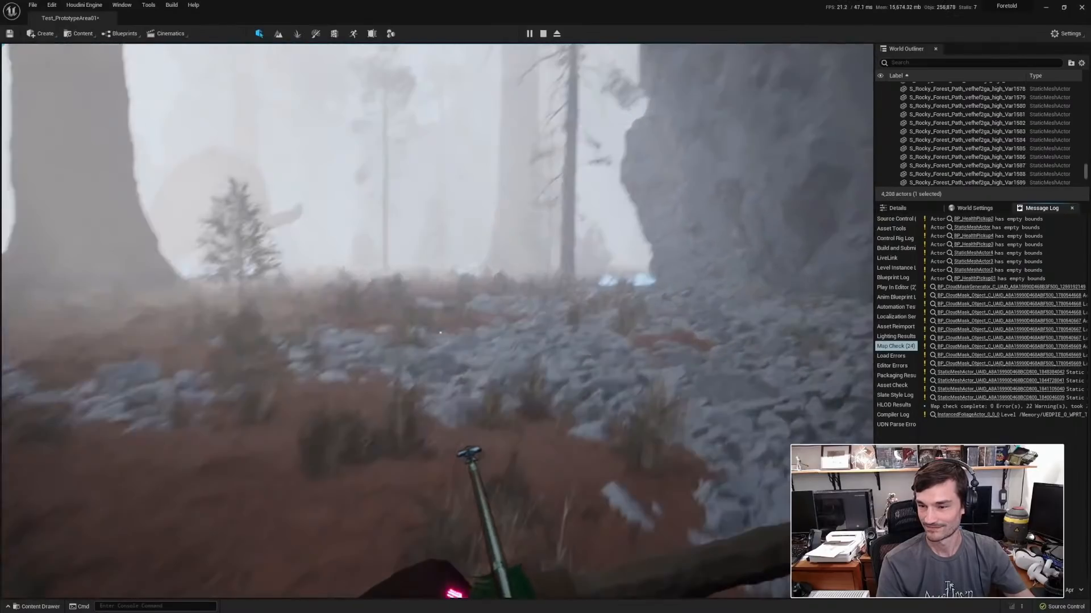
key("w")
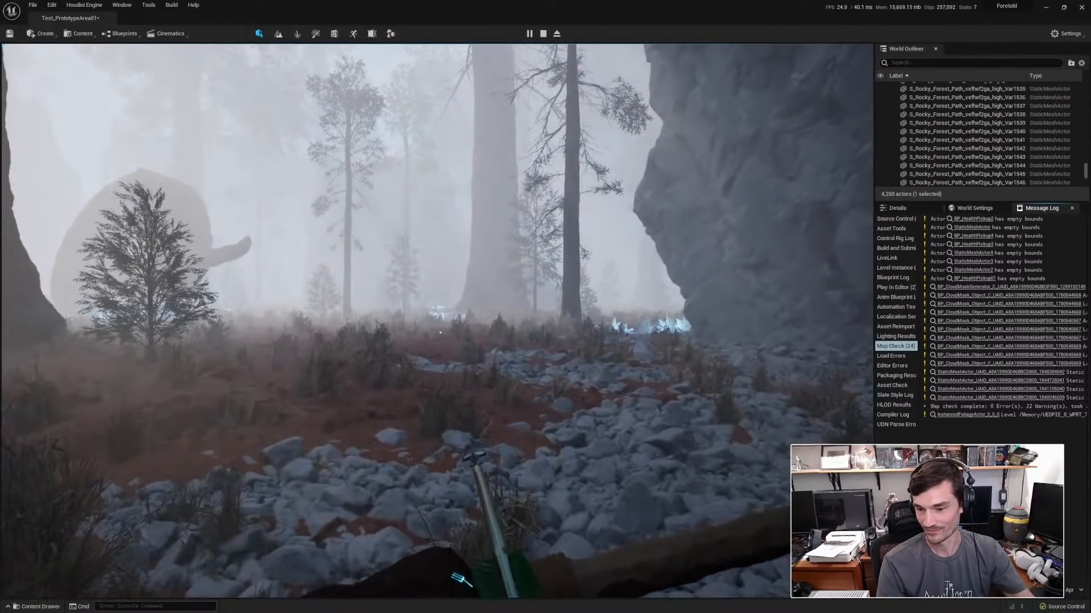
Walk the character across the clearing toward the glowing steps that climb the cliff.
key("a")
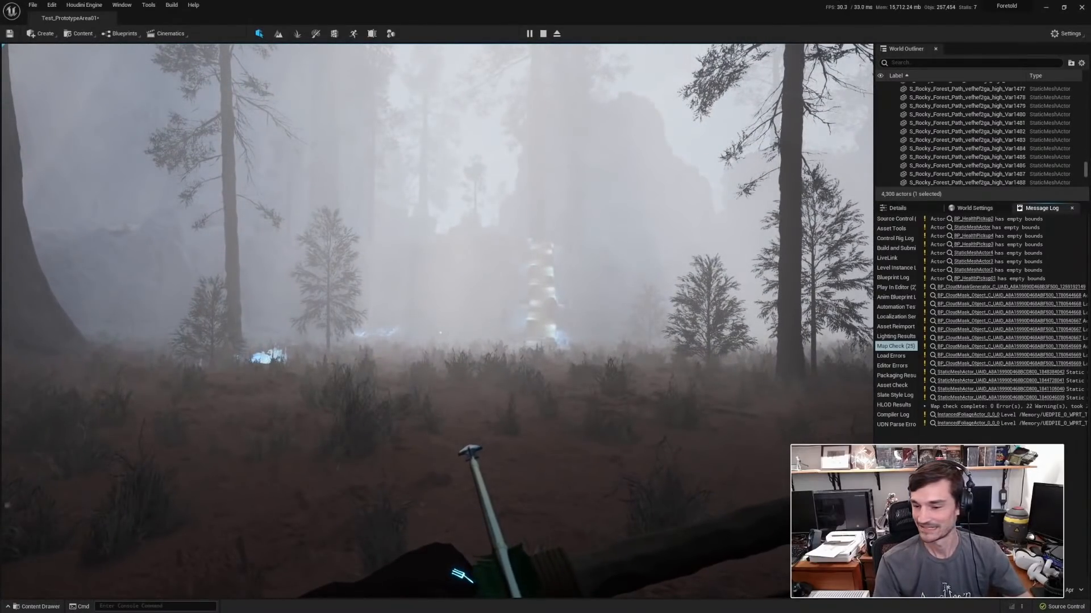
key("w")
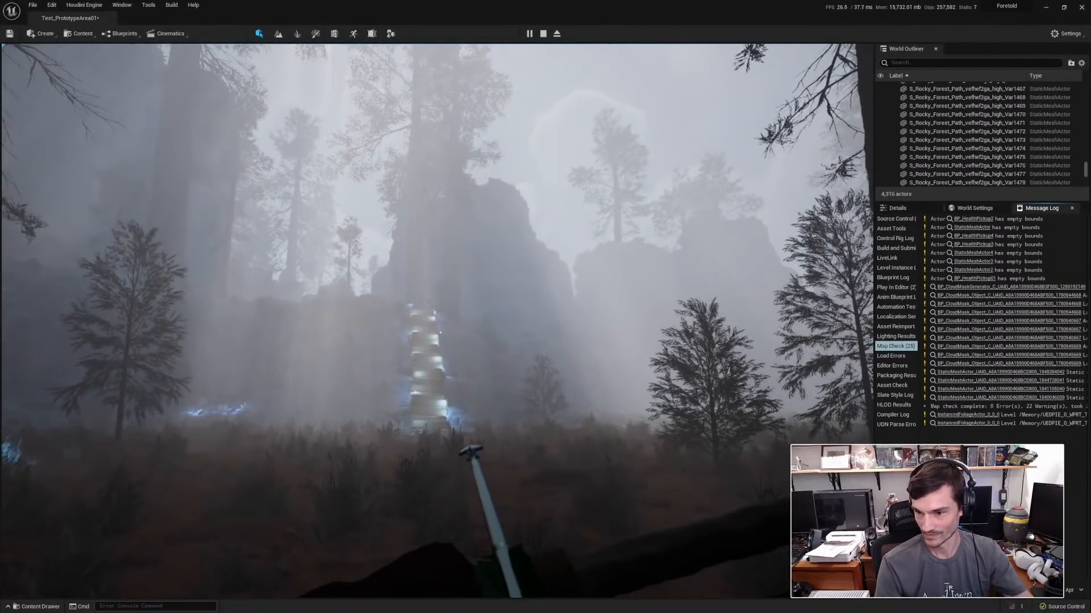
key("w")
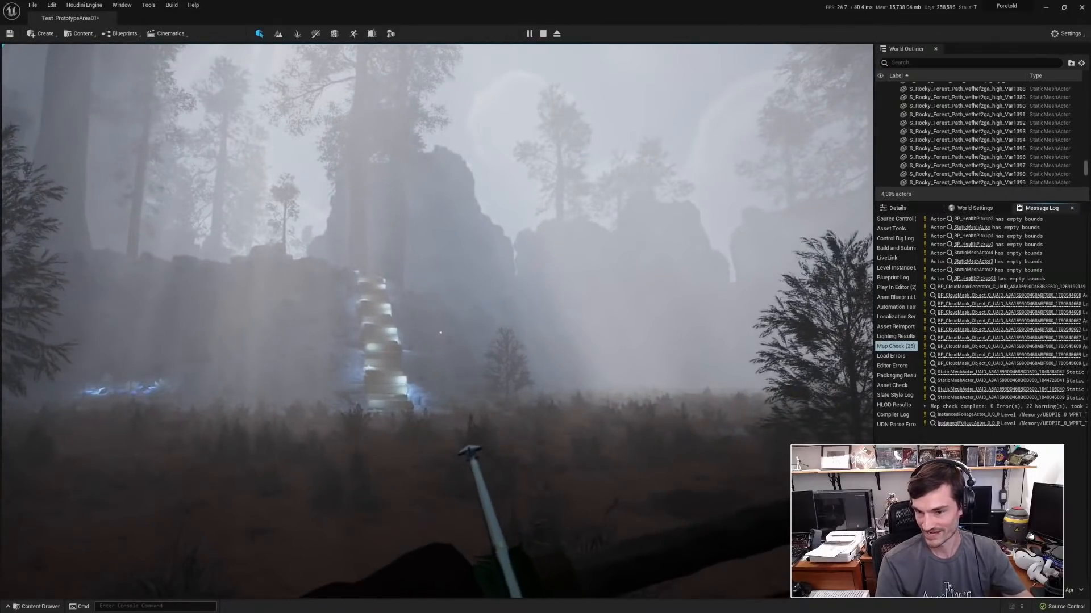
key("w")
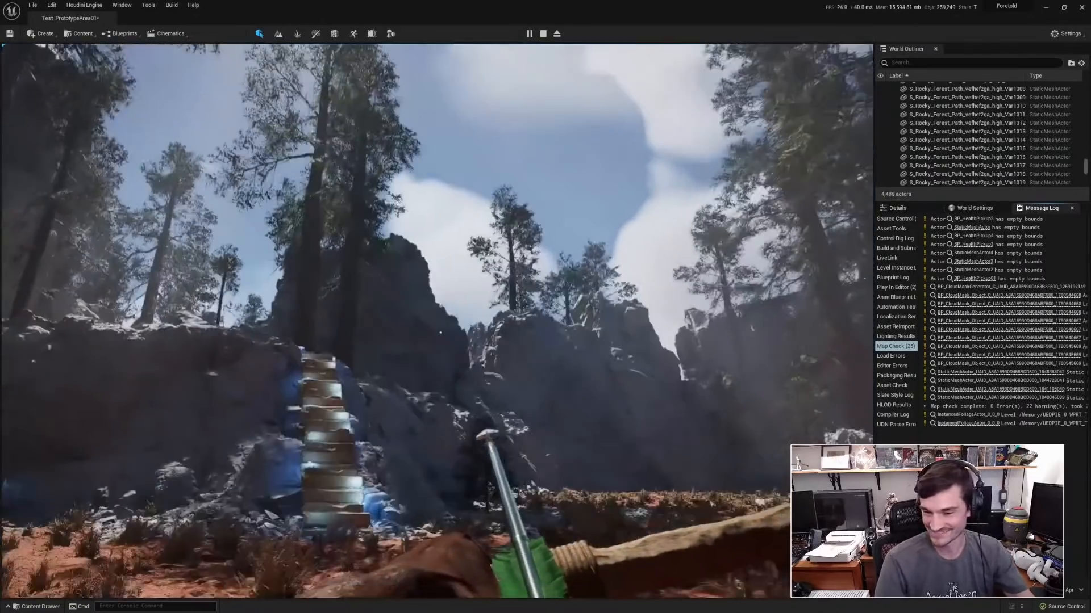
key("w")
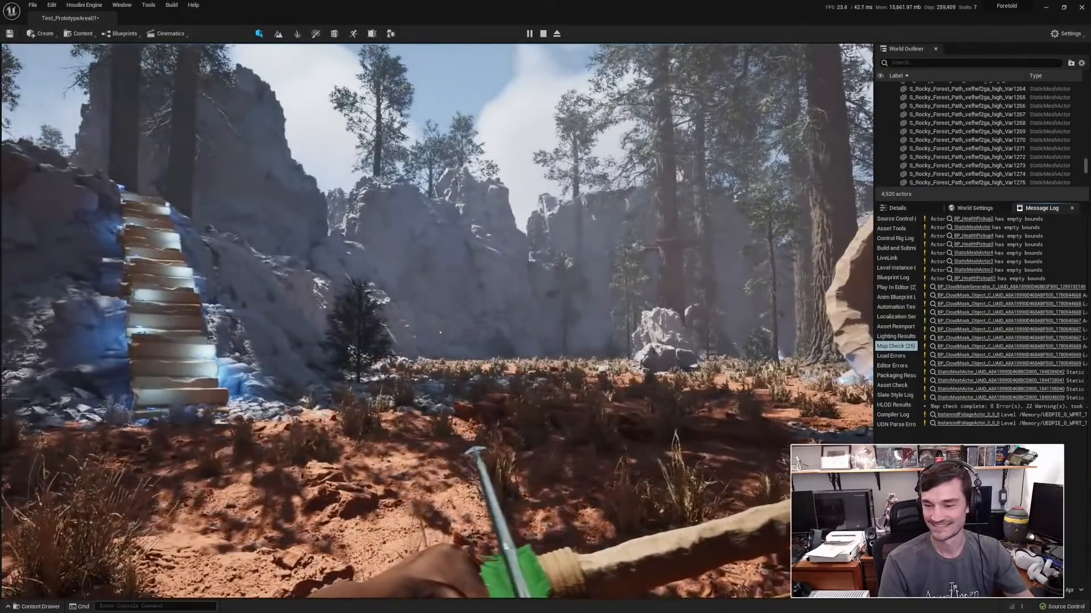
Cycle through the character's arrow types beside the glowing steps to demonstrate each quiver.
key("1")
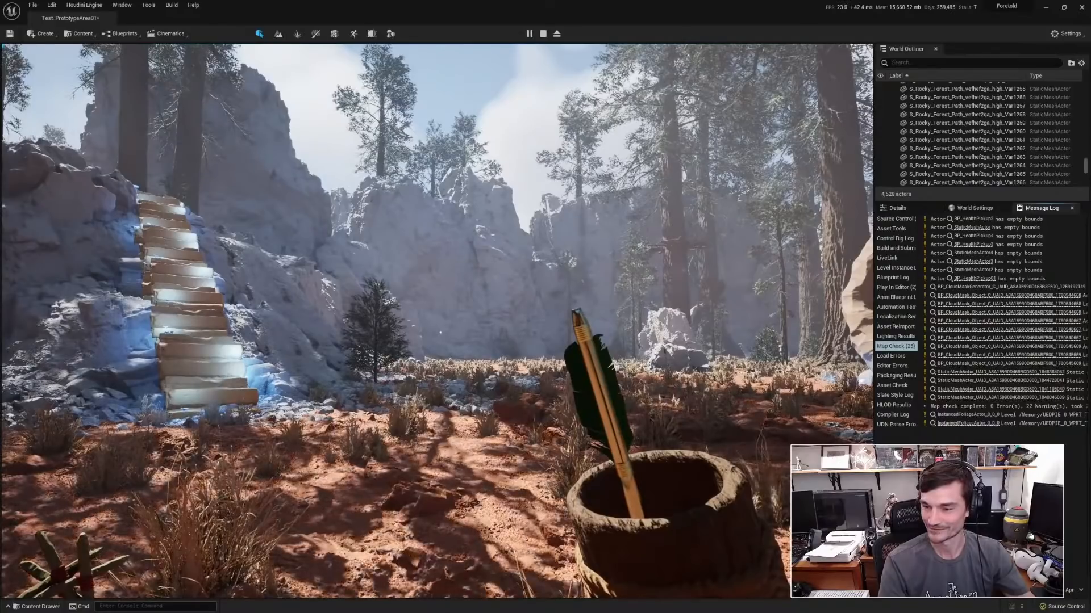
key("2")
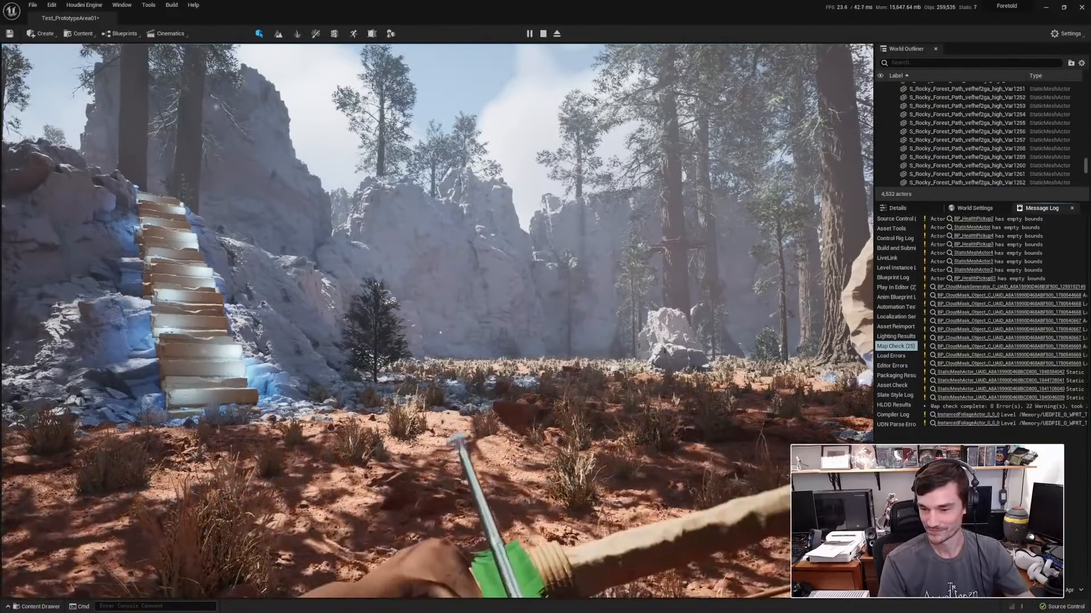
key("3")
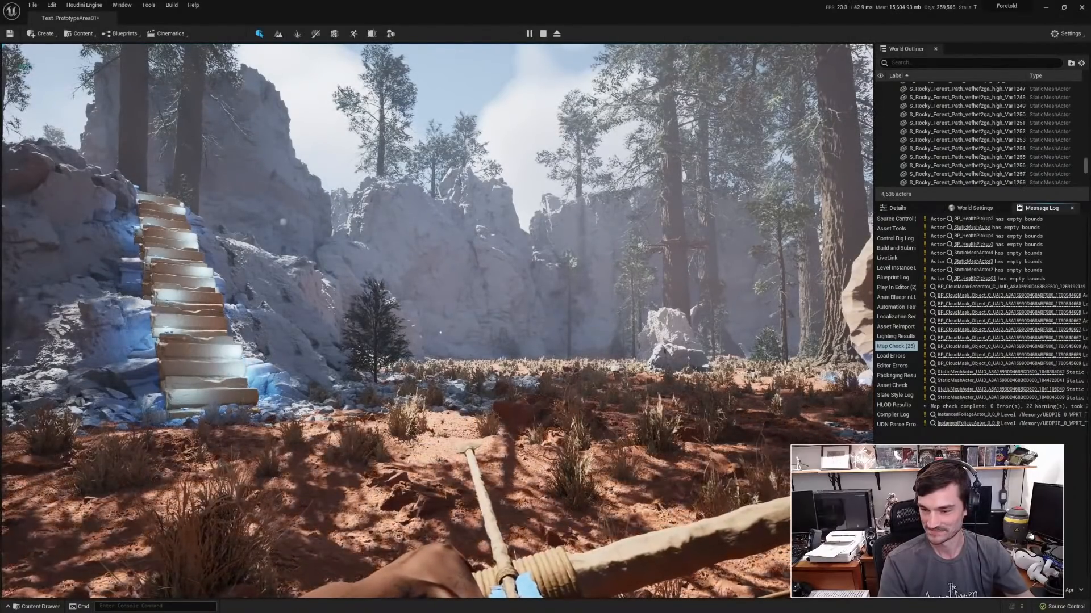
key("4")
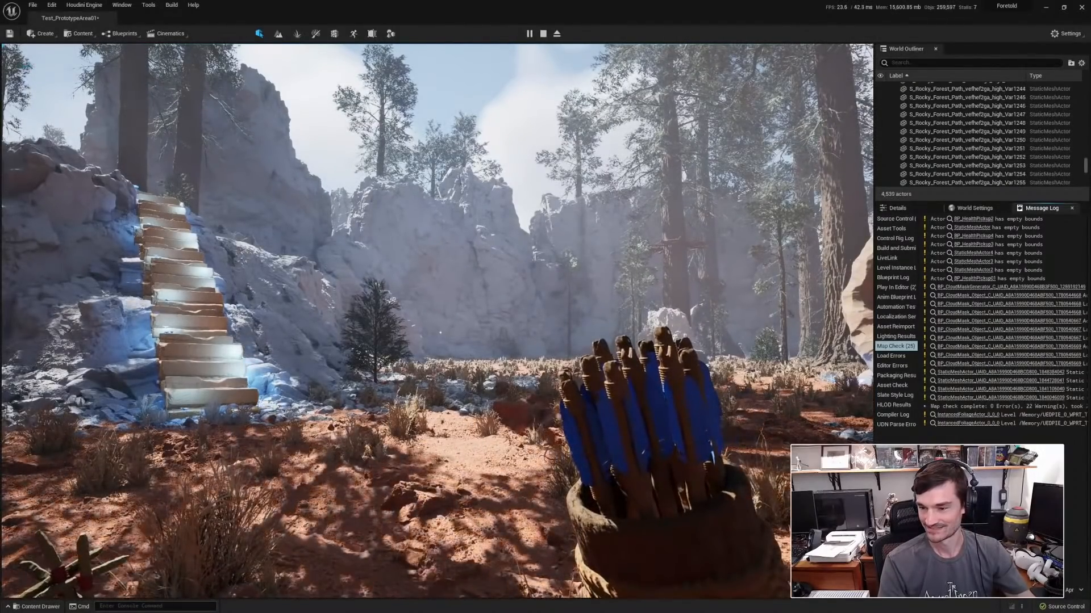
key("5")
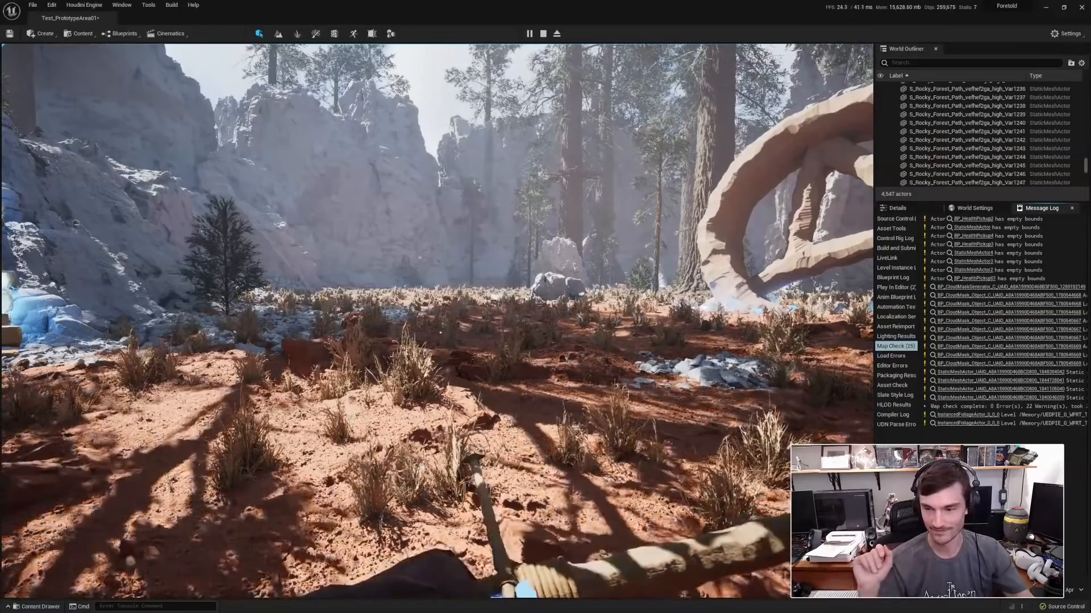
key("2")
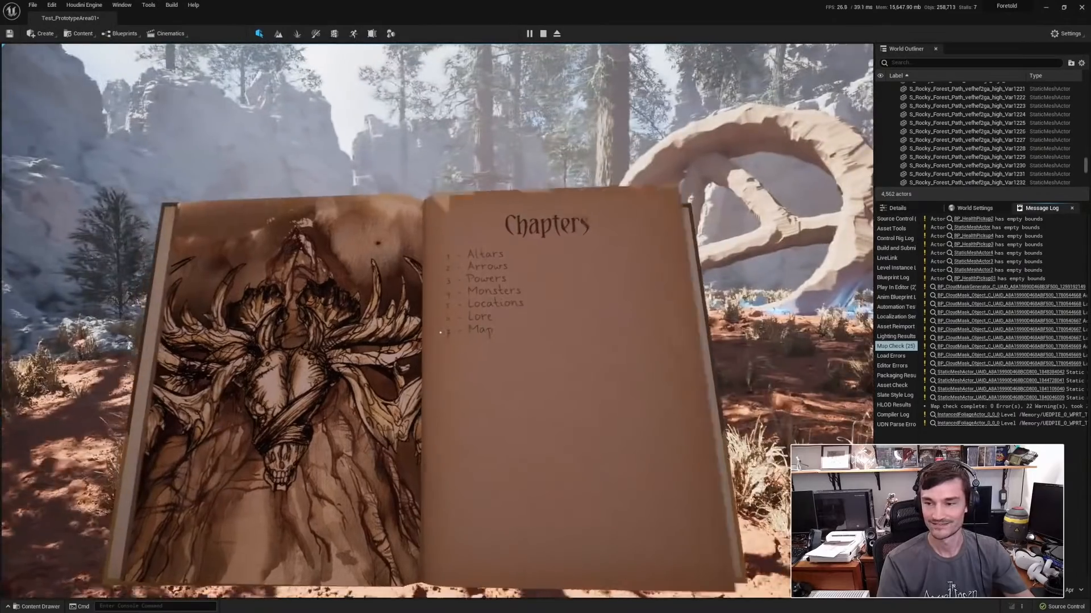
Leaf forward and back from the Chapters page of the in-game book, and put the book away.
key("d")
key("a")
key("Tab")
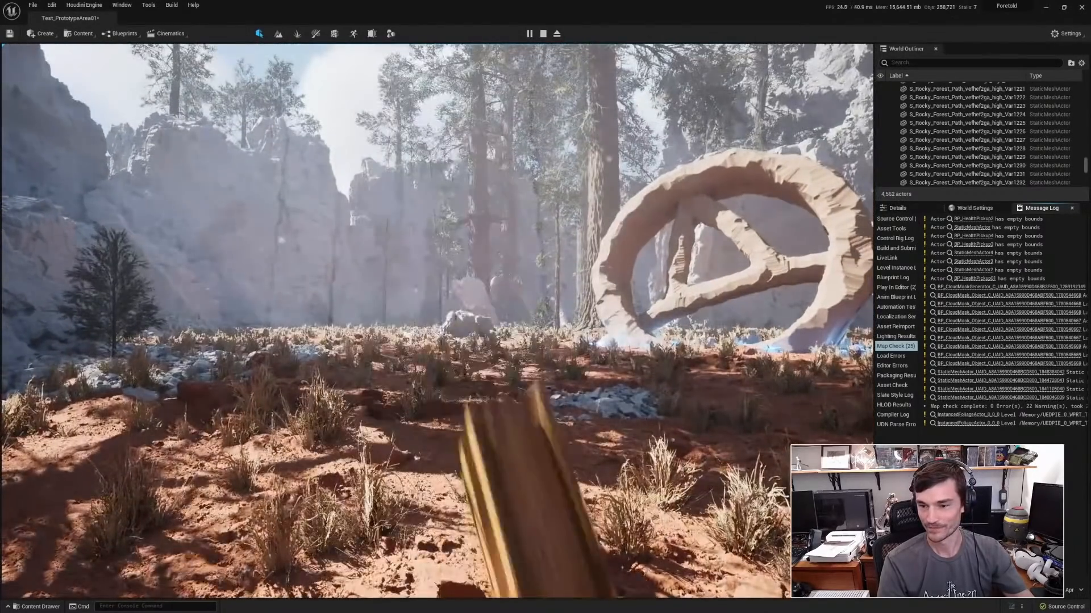
Walk the character forward with the flaming arrow nocked and release the mouse from the play session.
key("w")
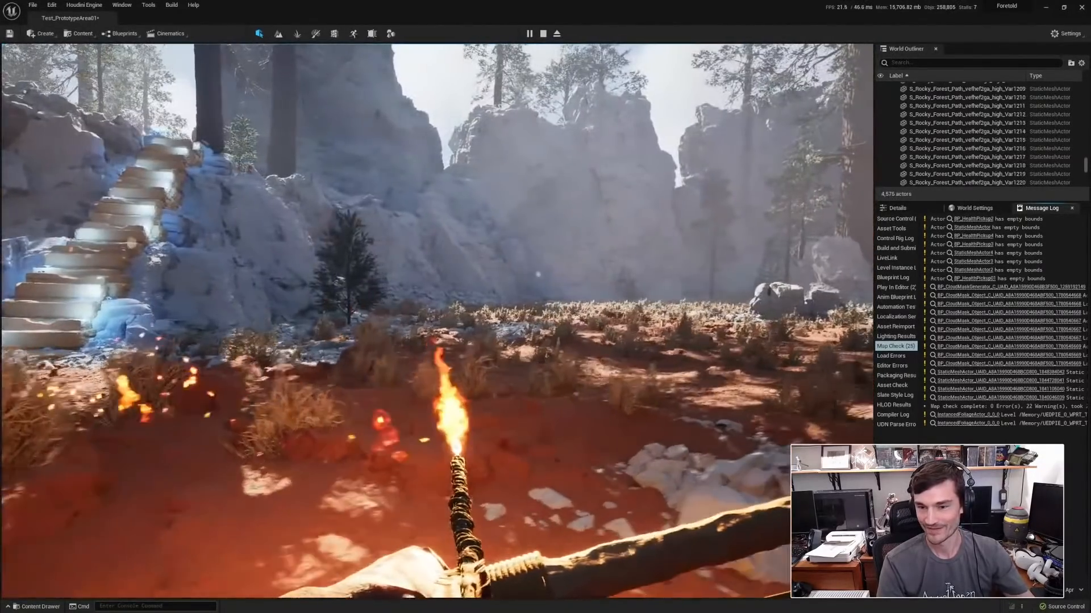
key("shift+F1")
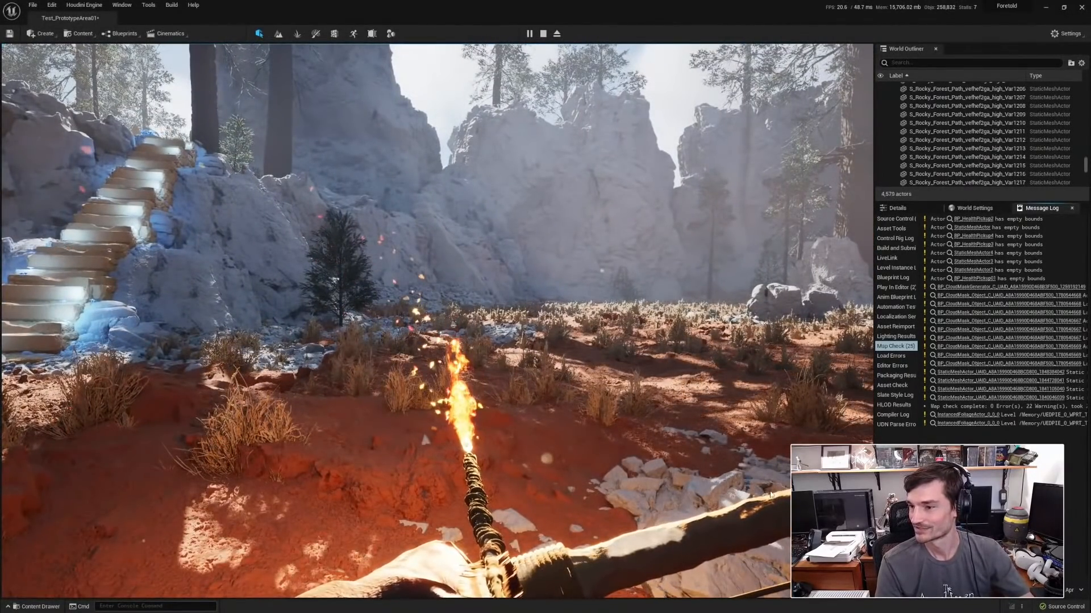
End the play session, filter the level's actors by "weat" and bring up the weather controller's properties.
key("Escape")
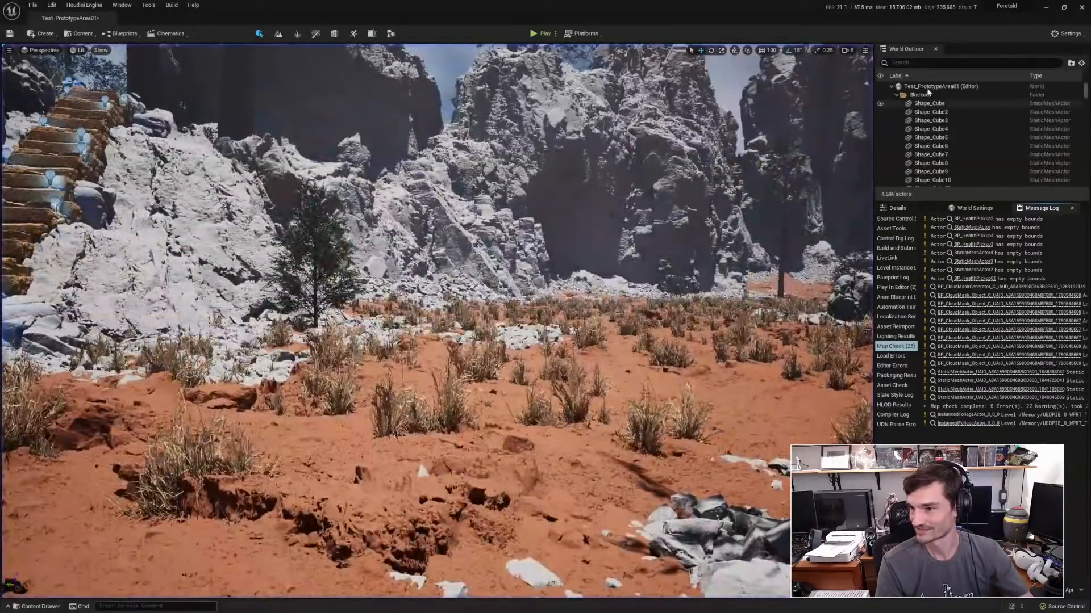
type("weat")
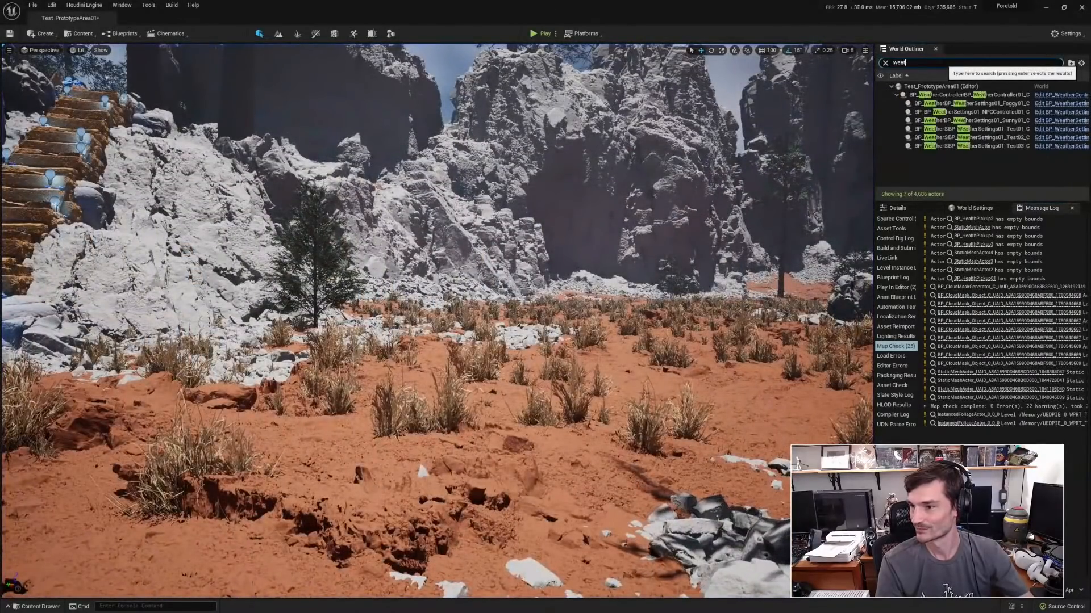
left_click(965, 95)
left_click(914, 208)
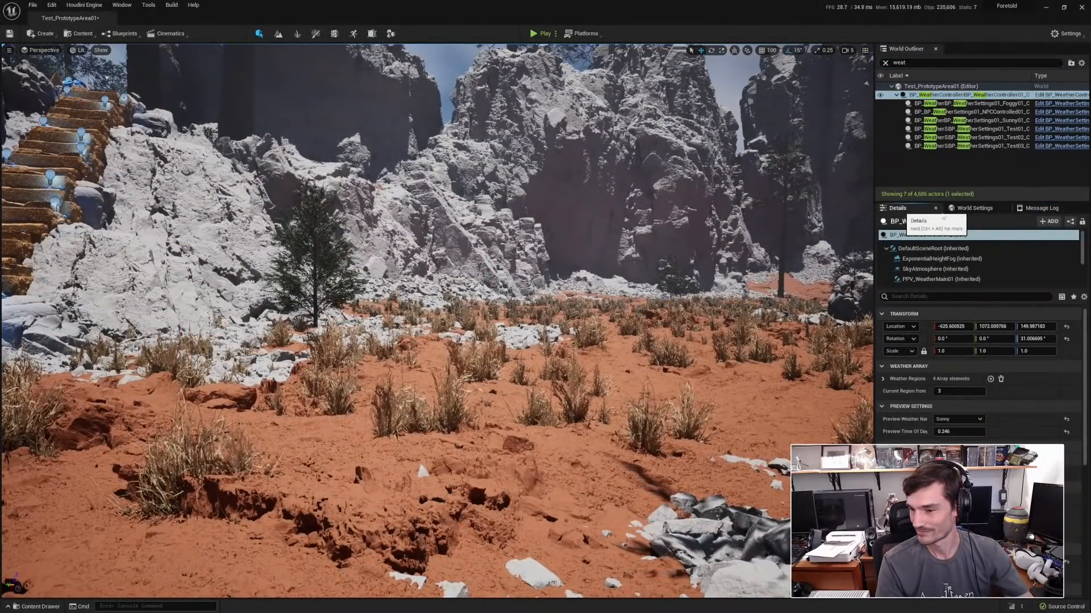
Preview the weather controller's Foggy and NPC Controlled weather over the steps and the sky.
left_click(958, 420)
left_click(955, 430)
right_click_drag(568, 307, 602, 248)
key("s")
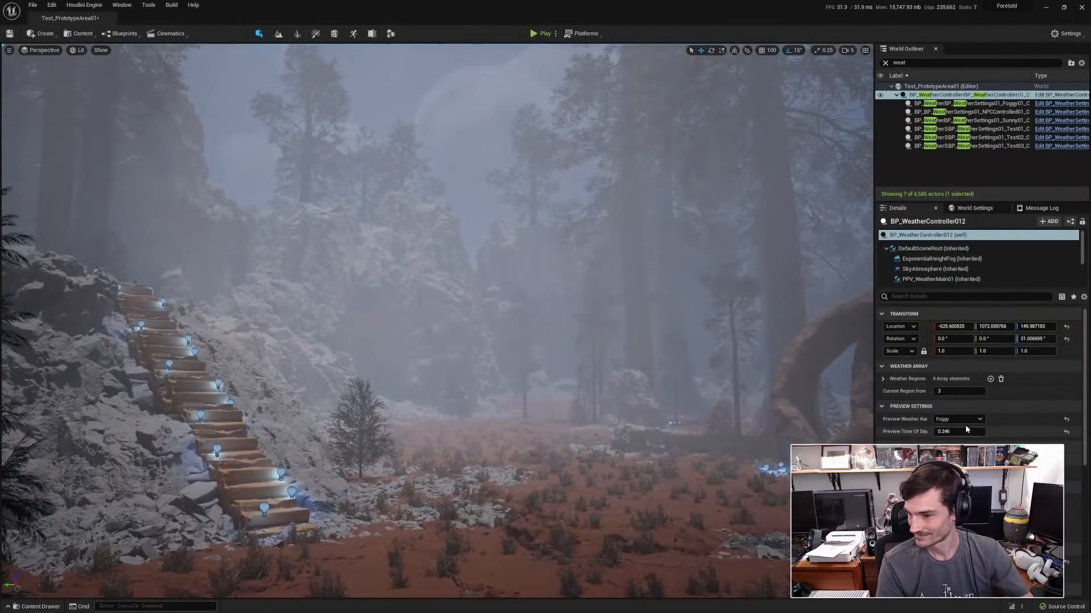
left_click(960, 419)
left_click(954, 441)
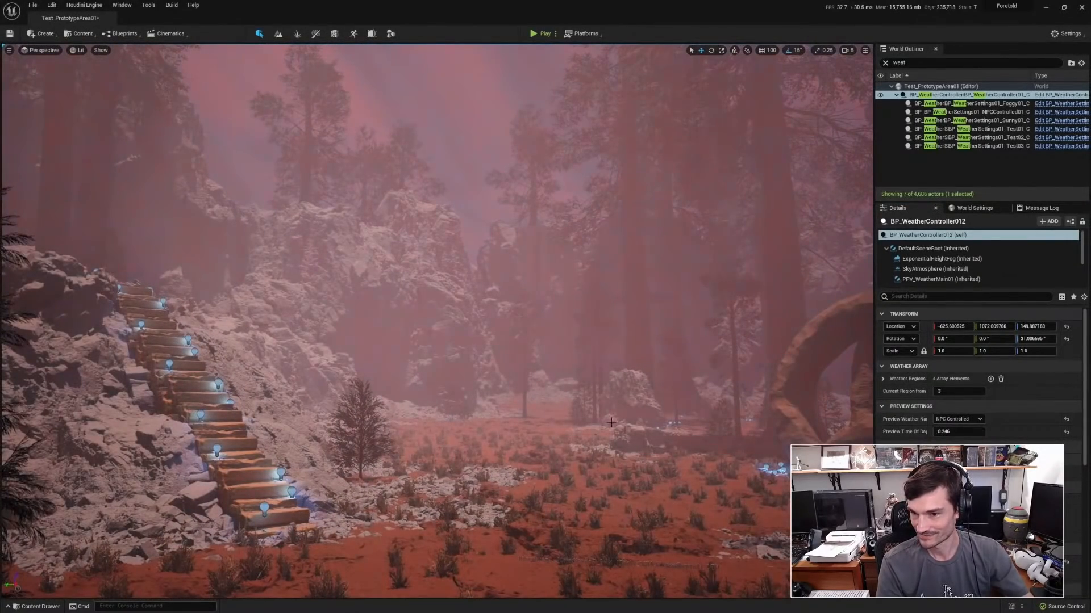
mouse_move(610, 423)
right_mouse_down()
mouse_move(611, 343)
mouse_move(610, 425)
right_mouse_up()
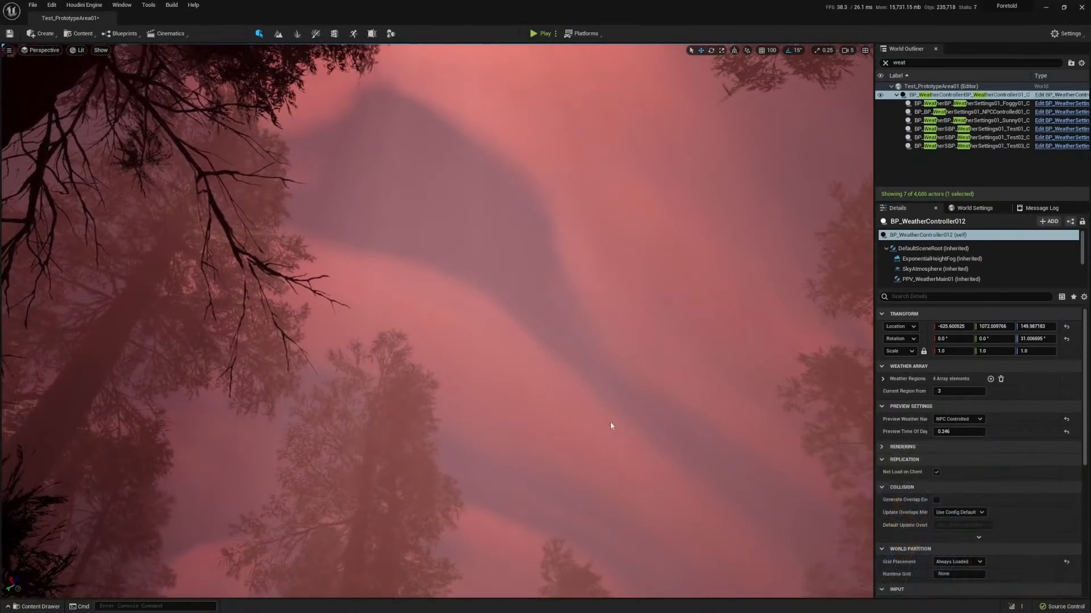
Return the weather controller's preview weather to Sunny and set its preview time of day to 0.71.
left_click(959, 419)
left_click(950, 454)
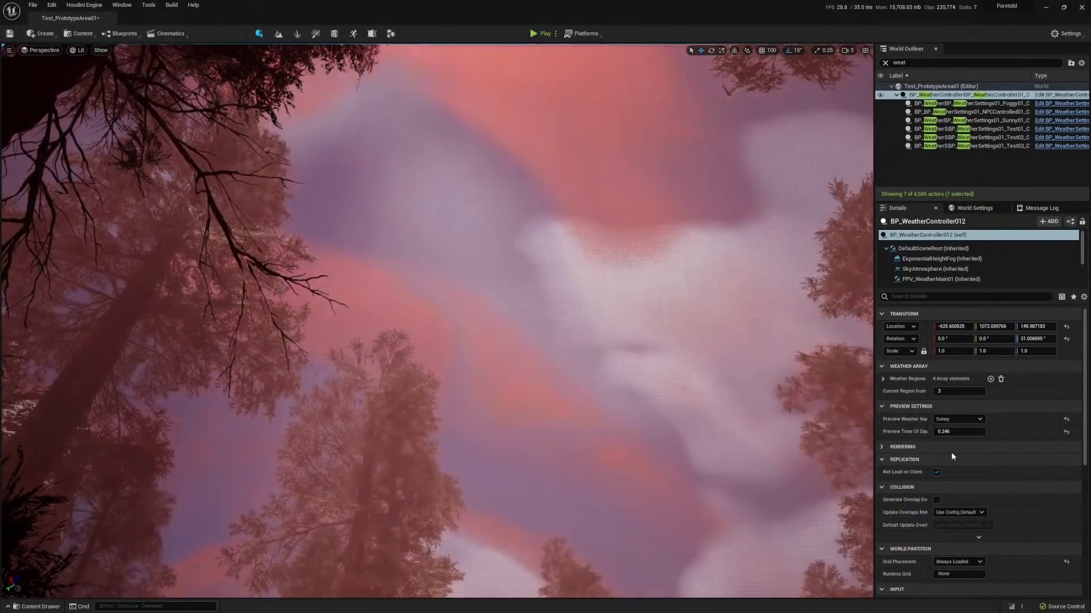
right_click_drag(560, 384, 559, 415)
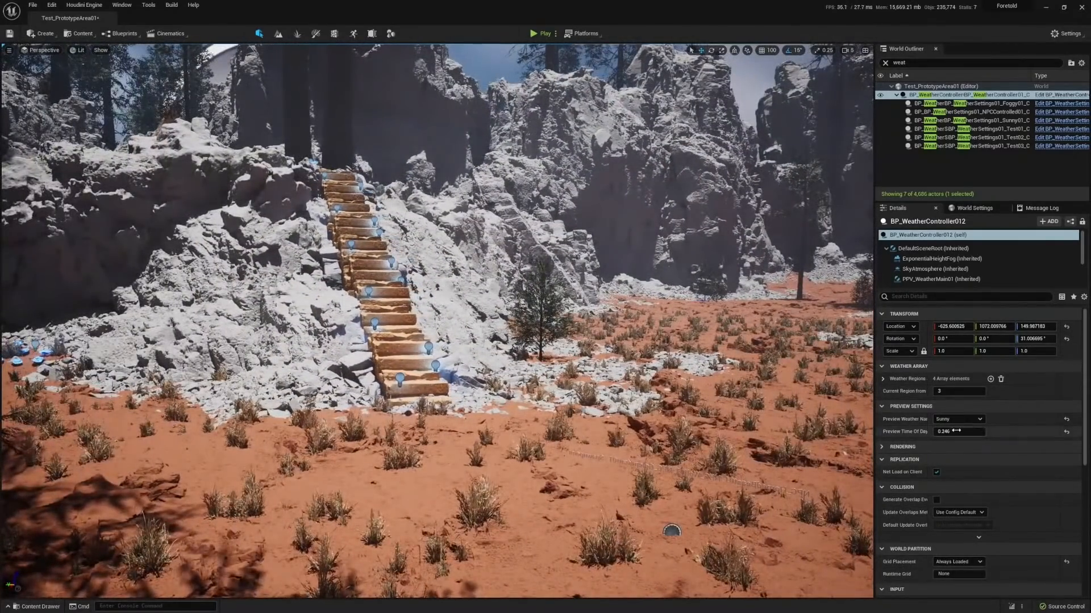
left_click_drag(952, 432, 1009, 432)
Examine the giant horned skull sculpture above the branch arch, from a distance and up close, in the night lighting.
right_click_drag(560, 406, 741, 390)
right_click_drag(556, 407, 757, 415)
key("w")
key("w")
key("w")
right_click_drag(481, 412, 481, 409)
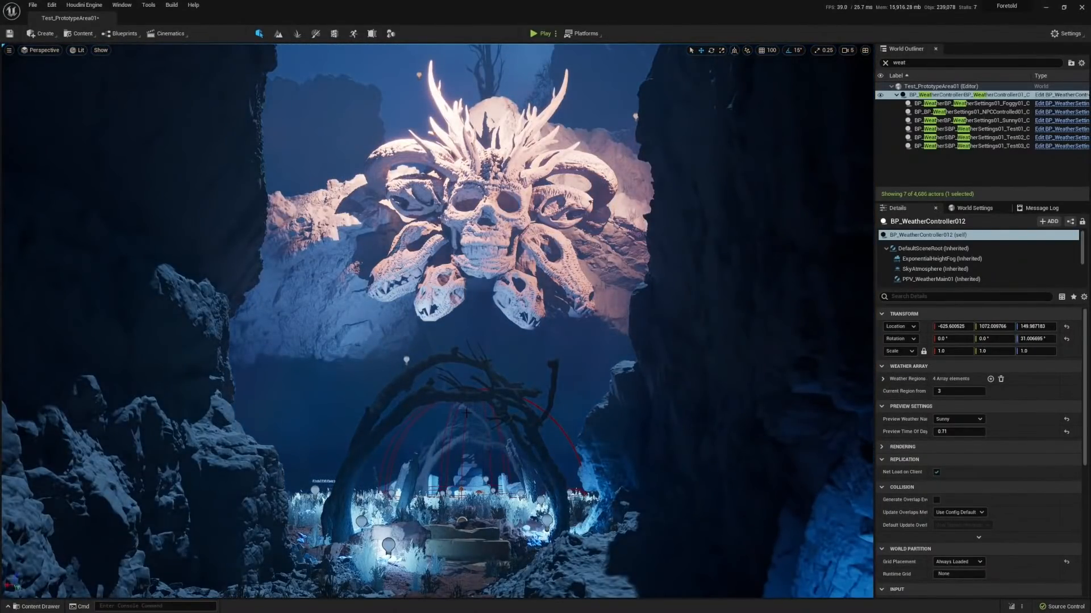
right_click_drag(467, 413, 472, 367)
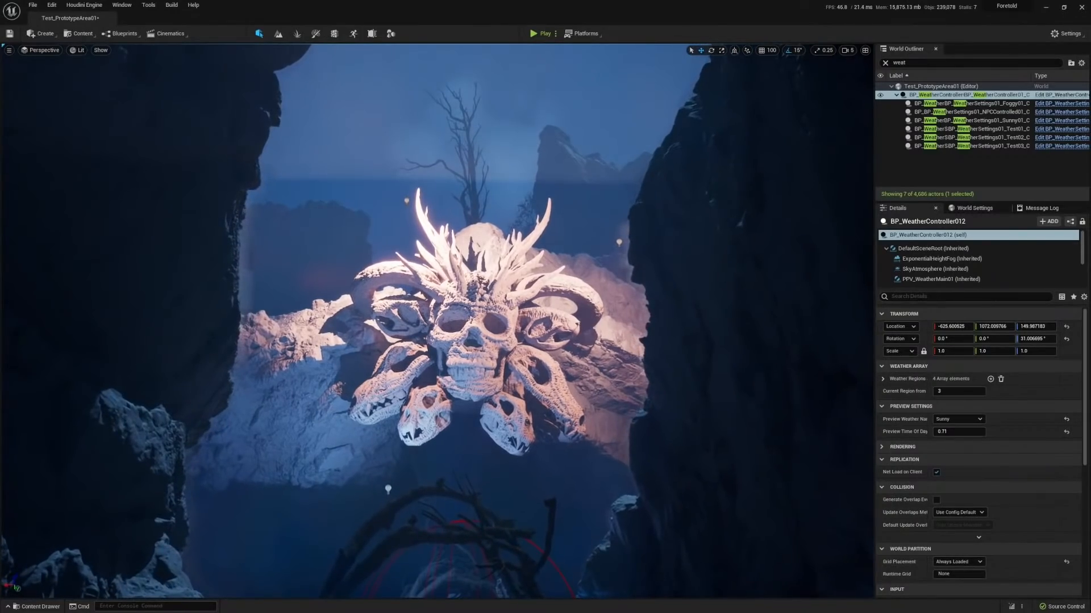
key("w")
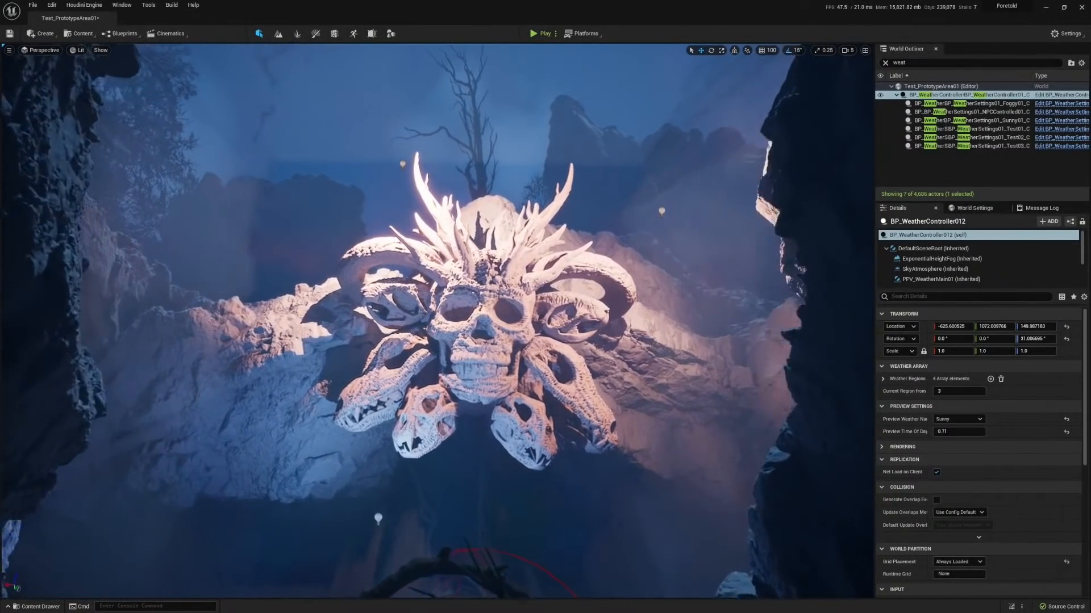
key("w")
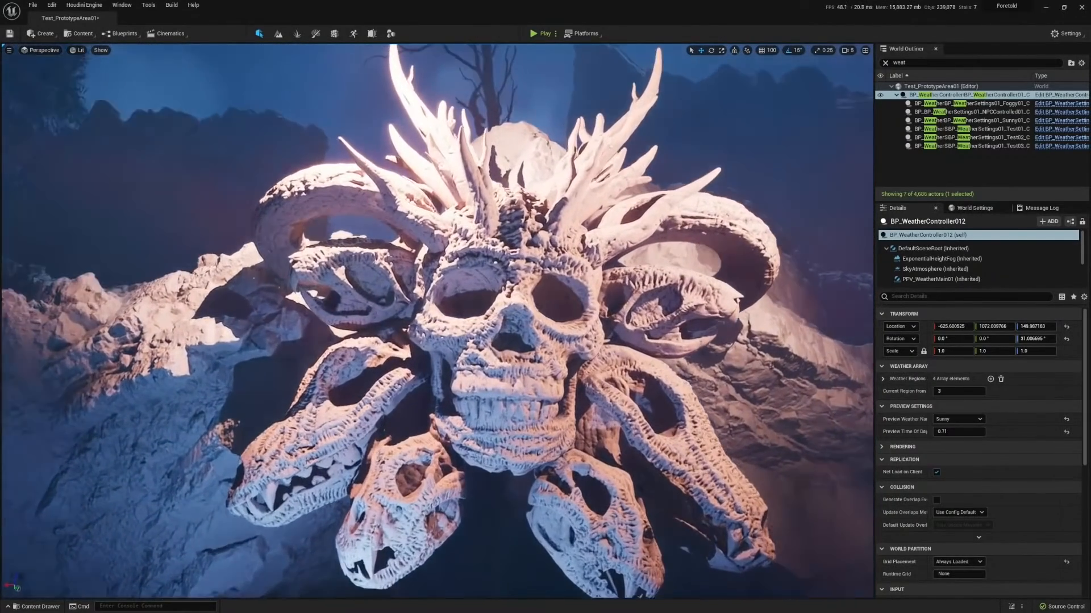
key("w")
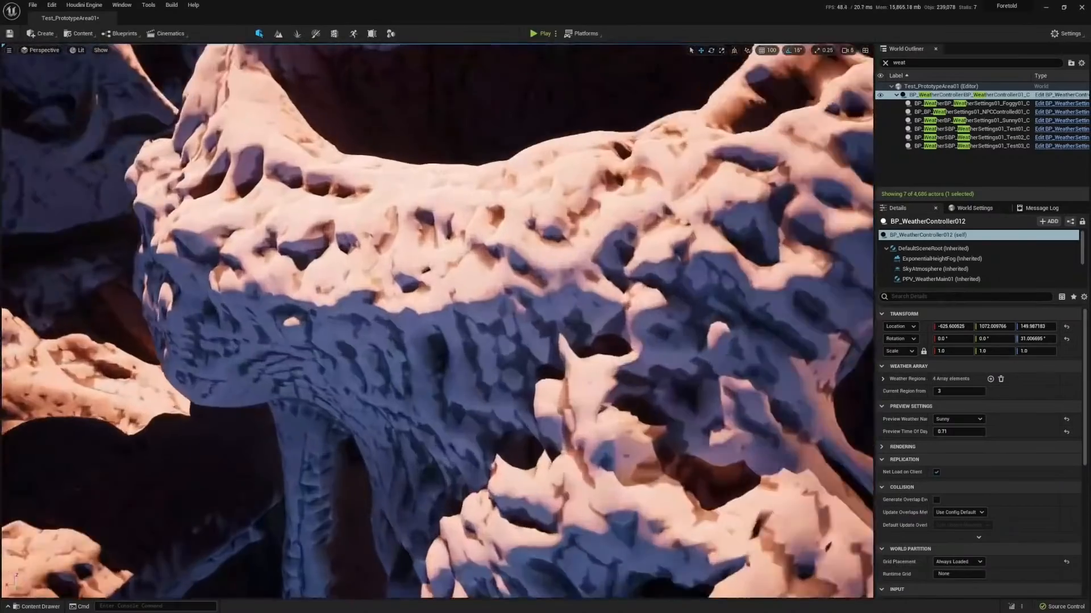
key("w")
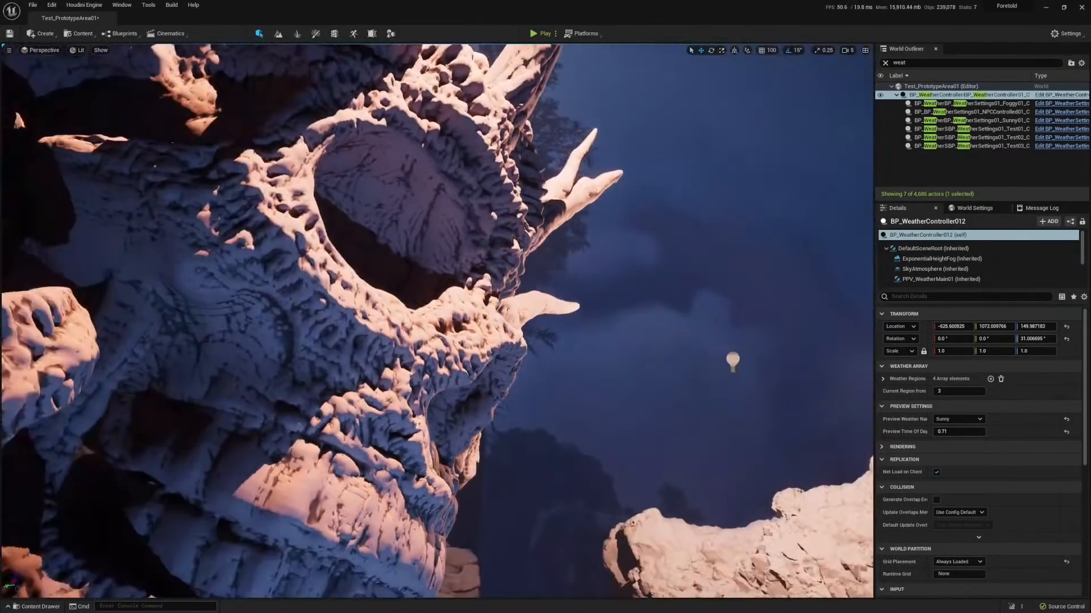
mouse_move(140, 77)
right_mouse_down()
mouse_move(170, 60)
mouse_move(139, 78)
right_mouse_up()
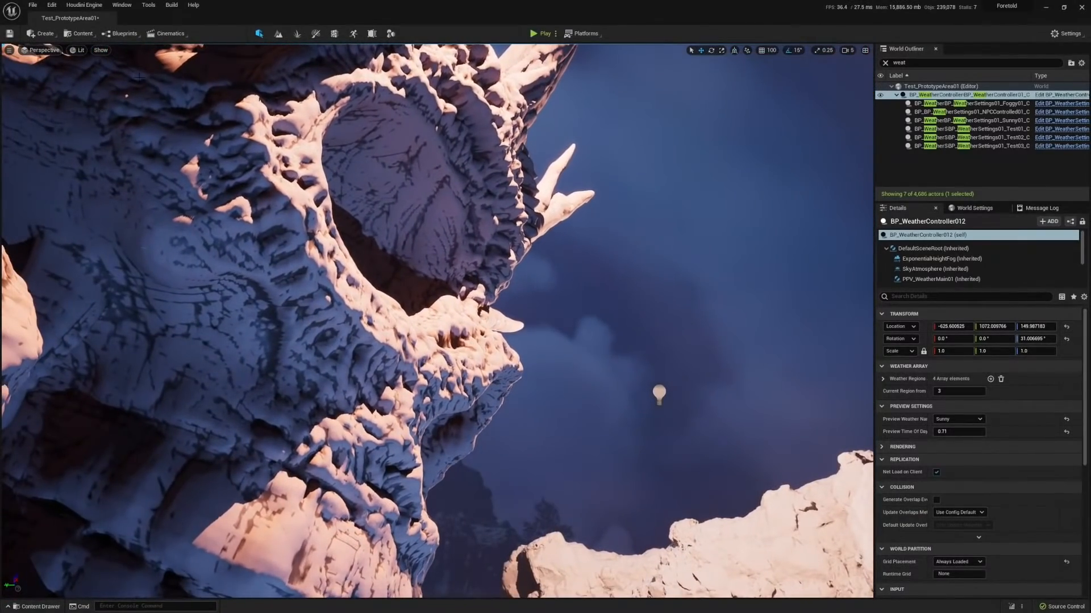
Switch the viewport to the Nanite Triangles visualization and examine the skull sculpture's mesh density.
left_click(78, 50)
mouse_move(131, 177)
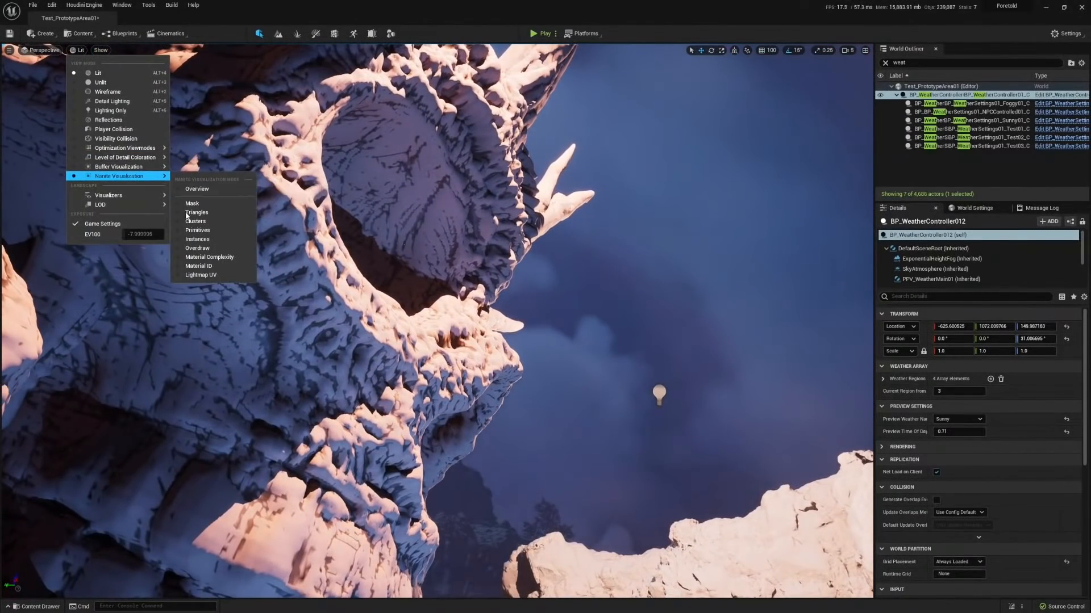
left_click(196, 212)
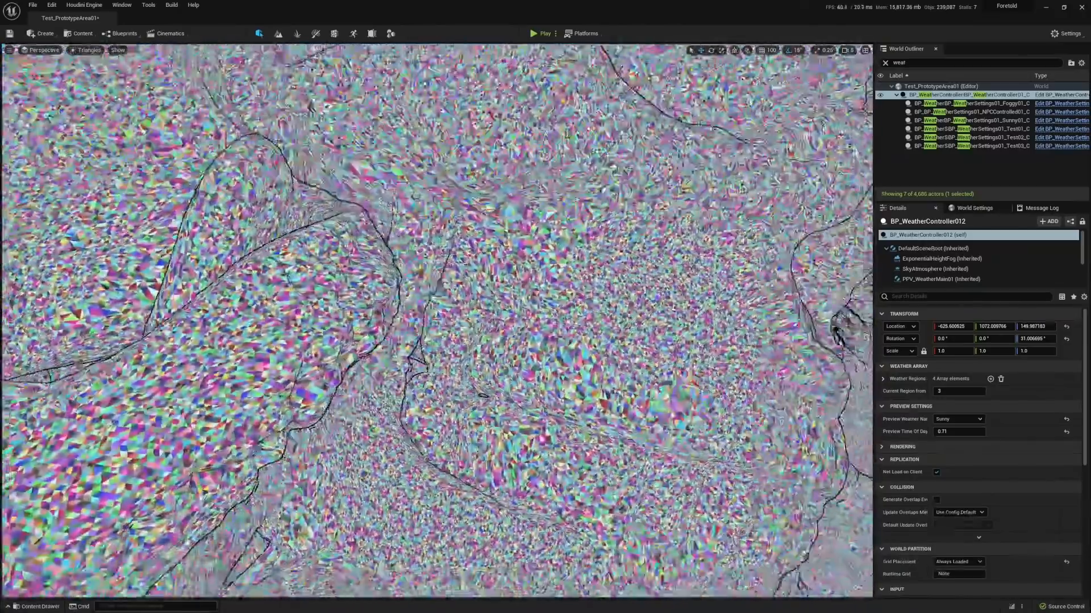
key("s")
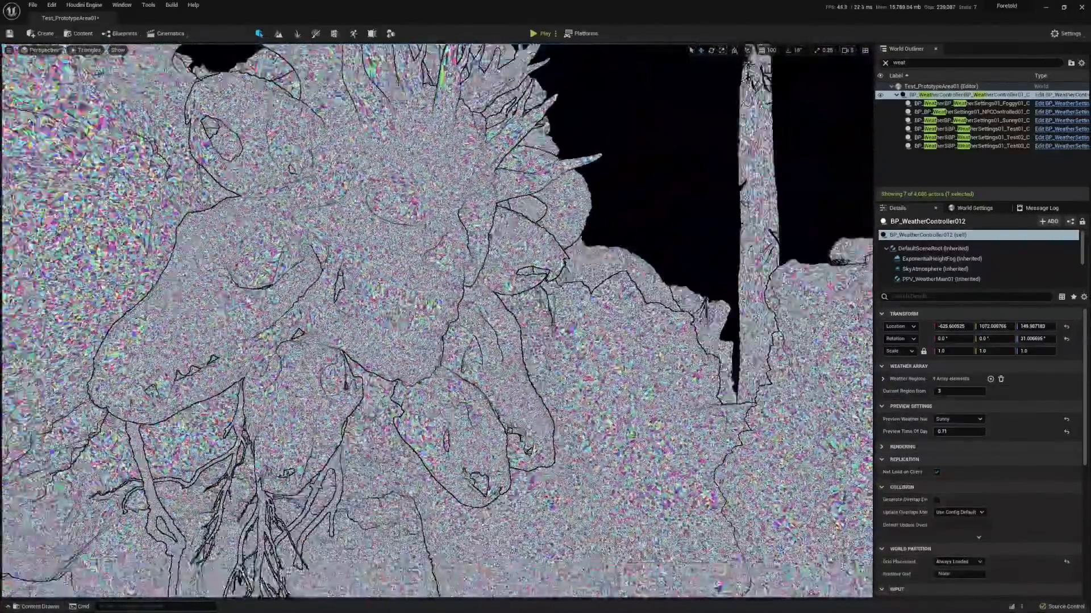
key("d")
key("w")
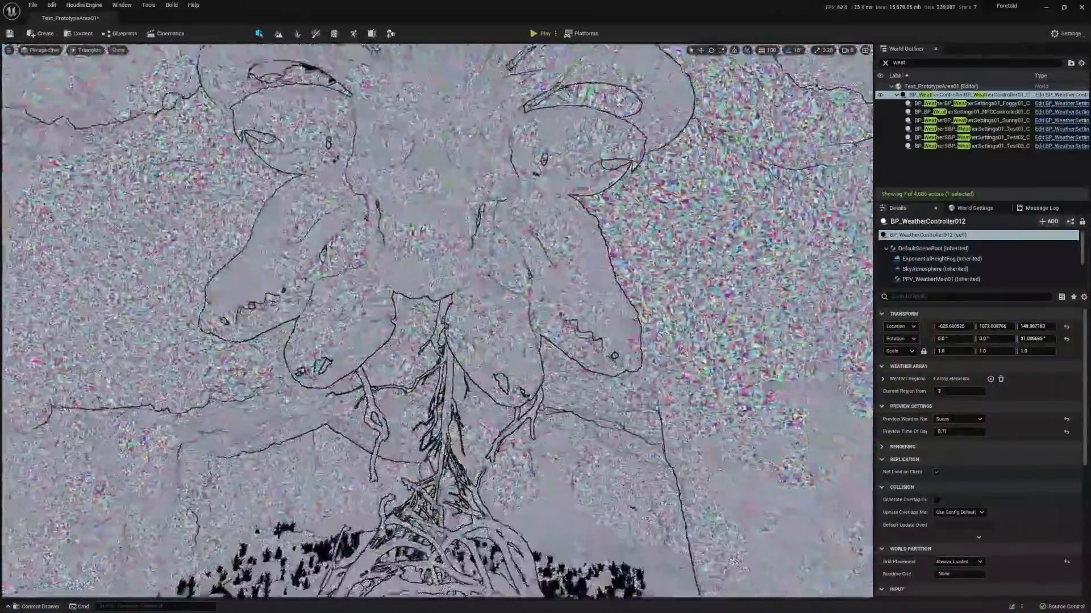
key("w")
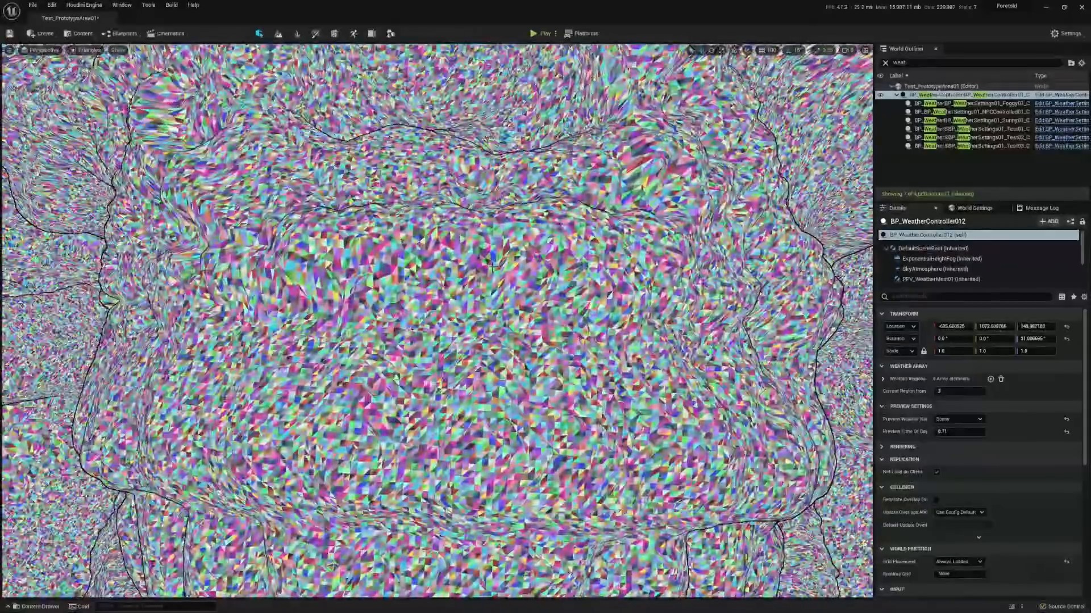
key("s")
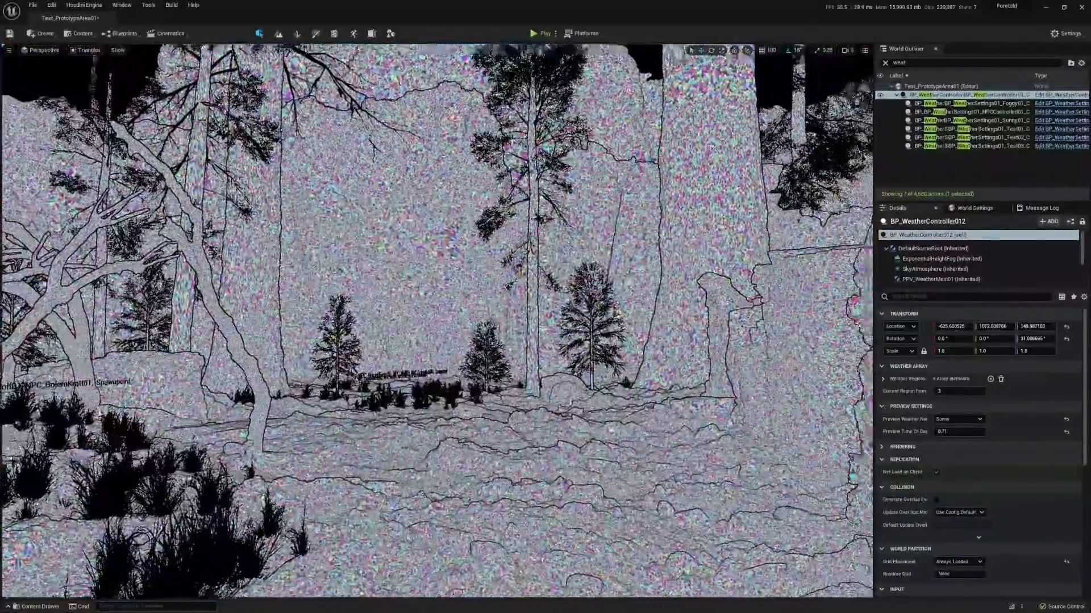
Examine the triangle density of the surrounding cliffs and trees, and return the viewport to Lit shading.
right_click_drag(492, 267, 886, 262)
key("w")
key("w")
key("w")
key("s")
key("s")
left_click(85, 51)
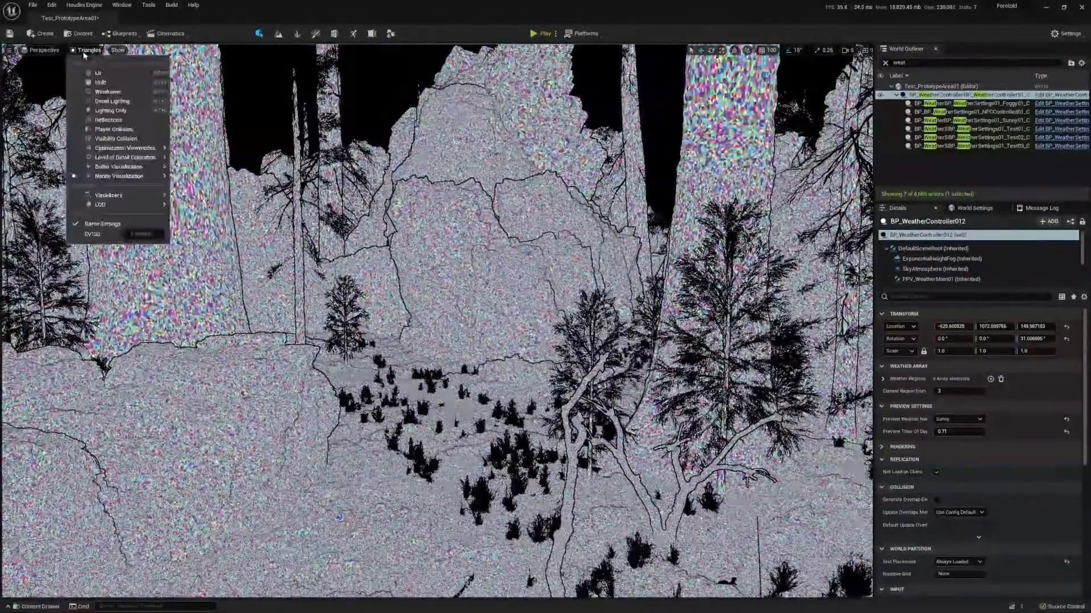
left_click(98, 72)
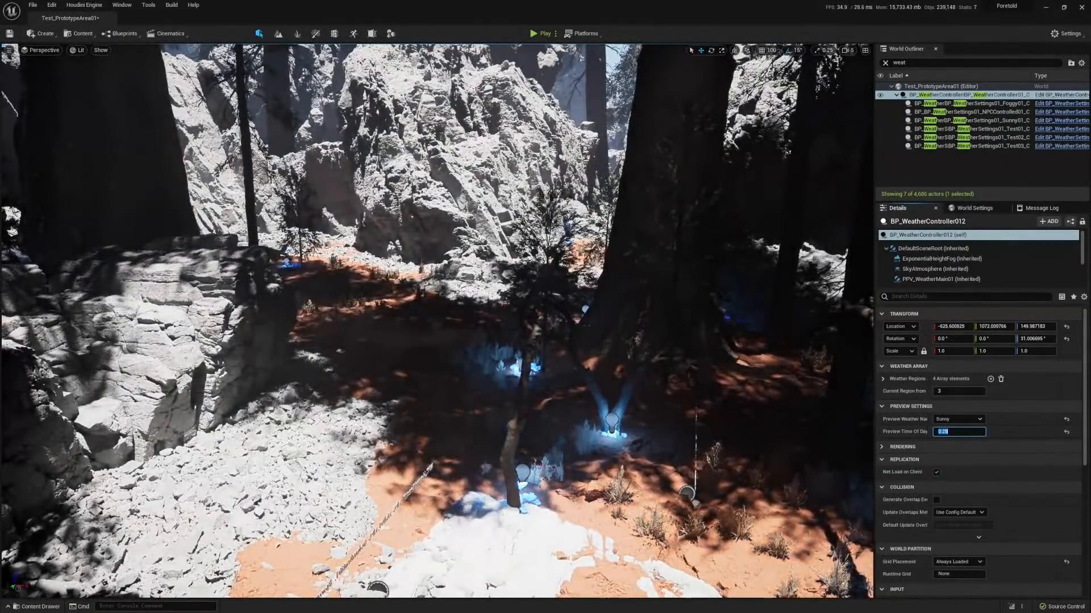
Select the curved bare tree that forms the arch in front of the cliff.
right_click_drag(581, 227, 398, 216)
key("w")
left_click(342, 293)
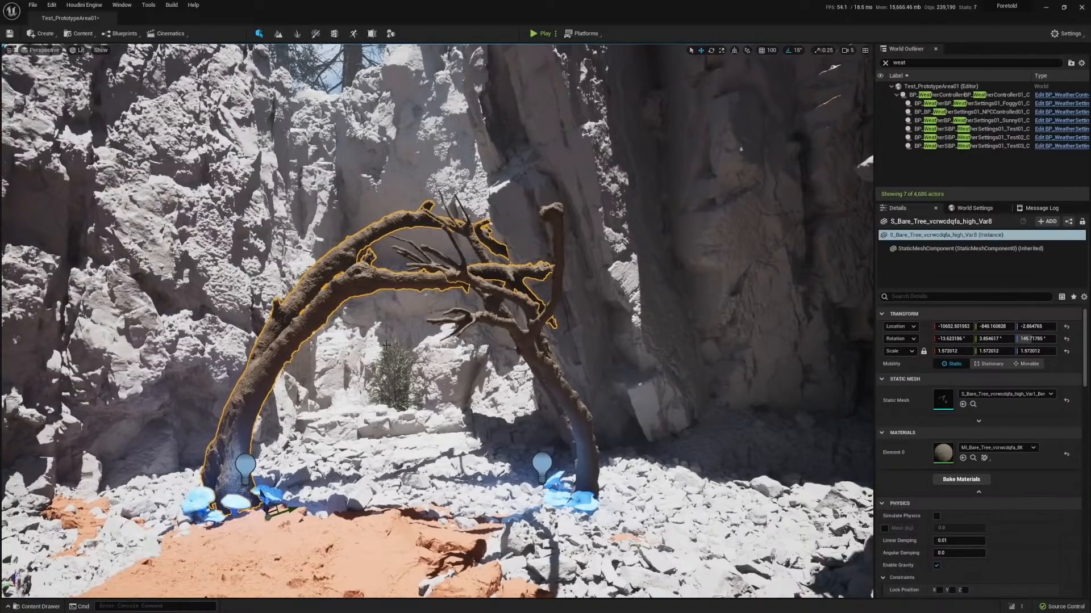
Lift a duplicate of the red rocky ground mesh near the arch above the terrain to show its full shape, and delete the duplicate.
left_click(386, 543)
right_click_drag(387, 543, 317, 443)
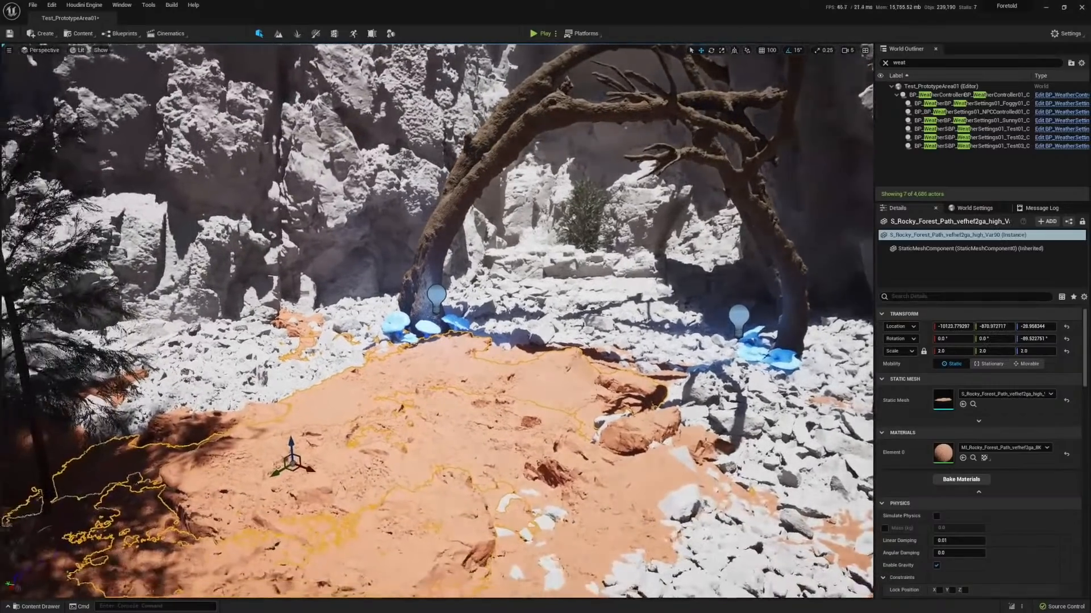
left_click_drag(291, 446, 294, 244, "alt")
right_click_drag(482, 266, 460, 278)
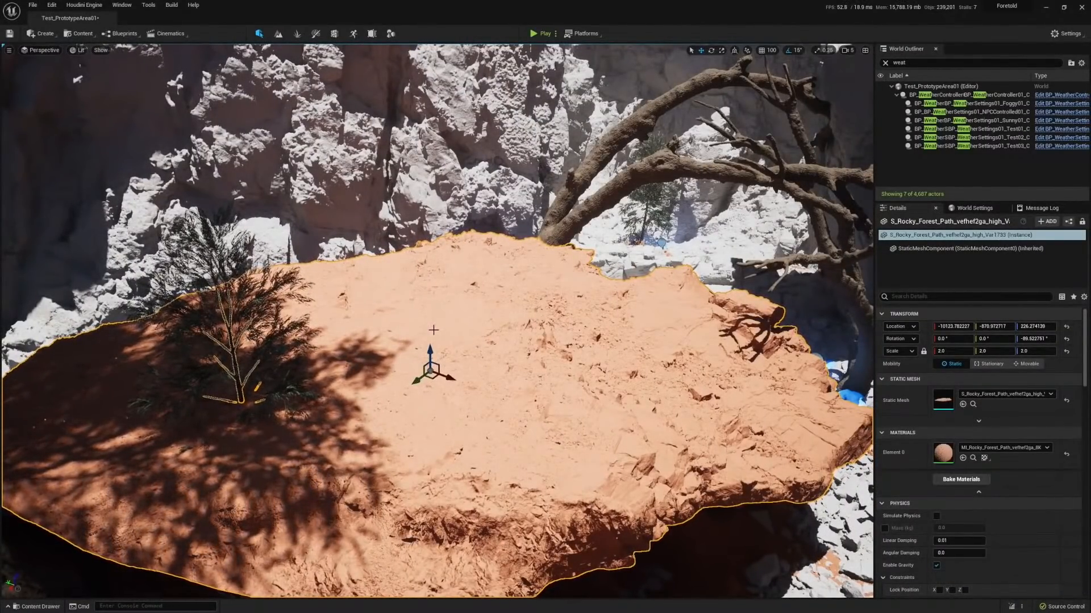
key("Delete")
Examine the scattered rocks, red soil and trees around the clearing from several viewpoints.
right_click_drag(434, 330, 93, 323)
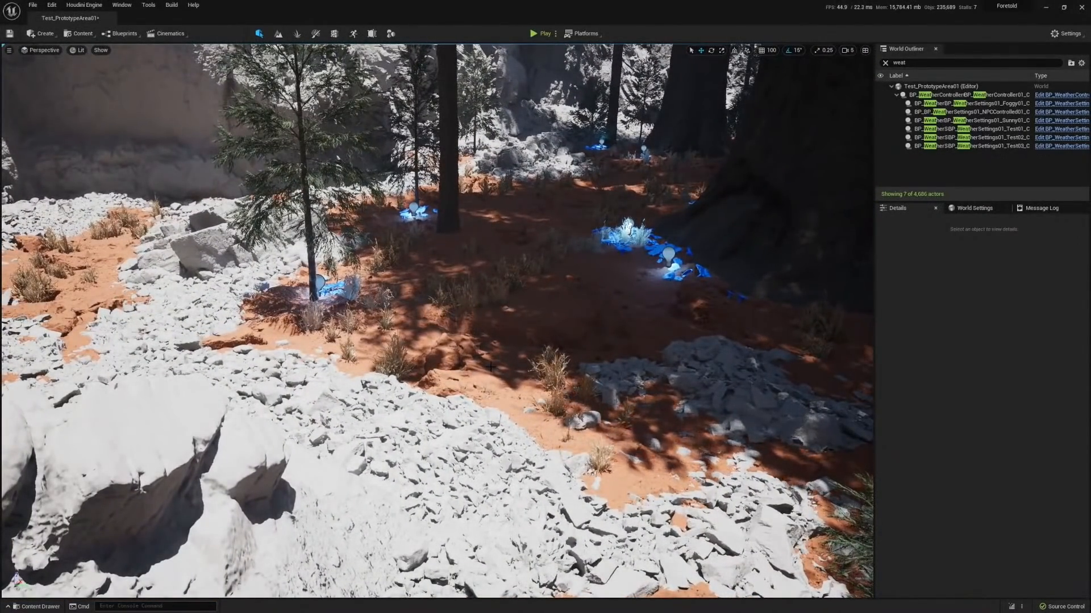
right_click_drag(563, 370, 543, 330)
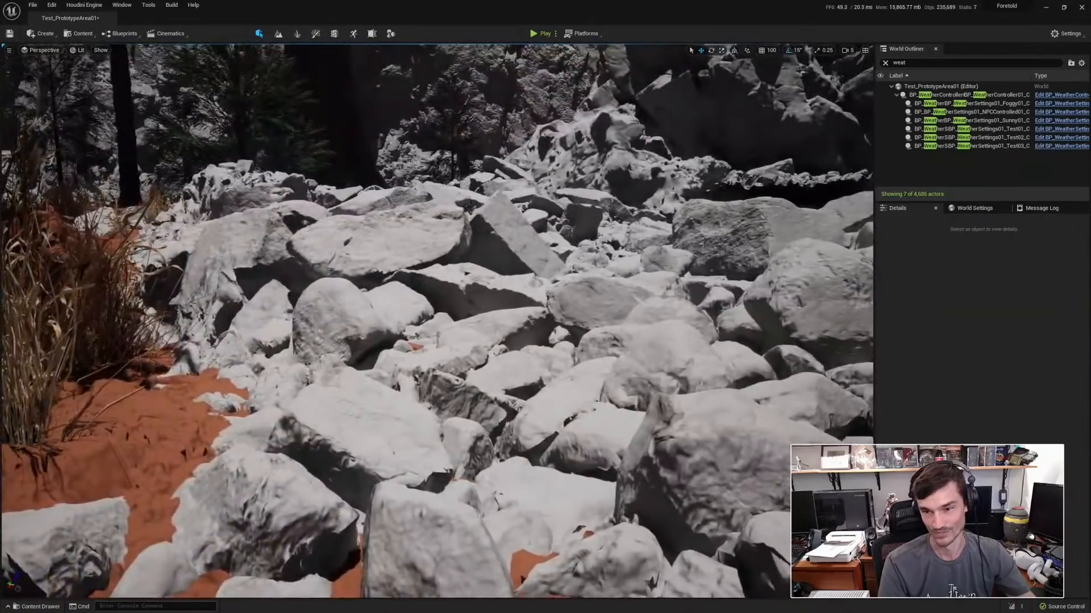
right_click_drag(437, 321, 403, 321)
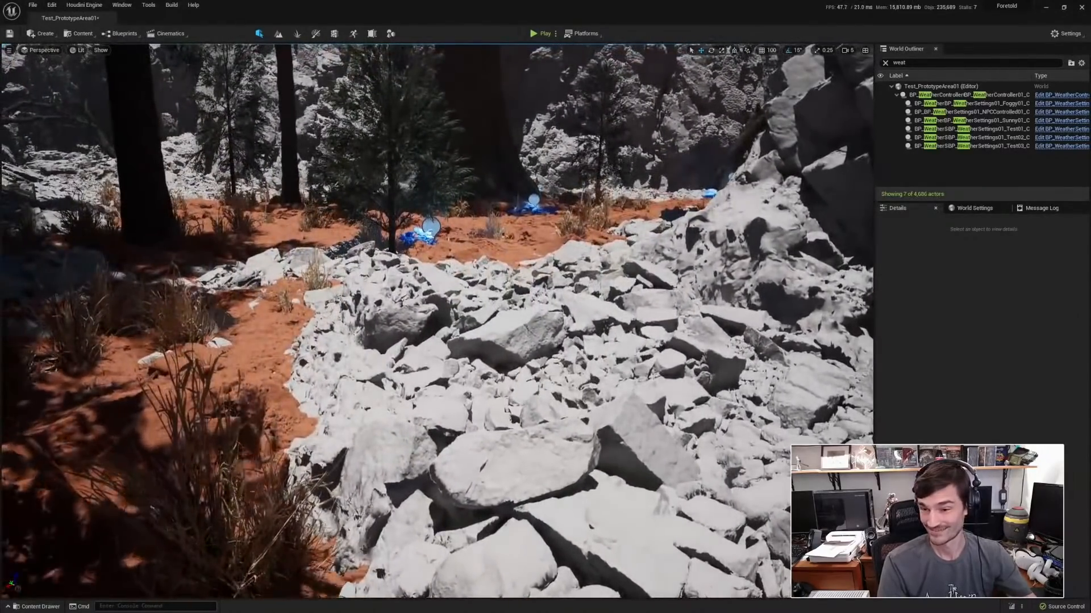
mouse_move(612, 375)
right_mouse_down()
mouse_move(622, 367)
mouse_move(594, 374)
mouse_move(607, 373)
right_mouse_up()
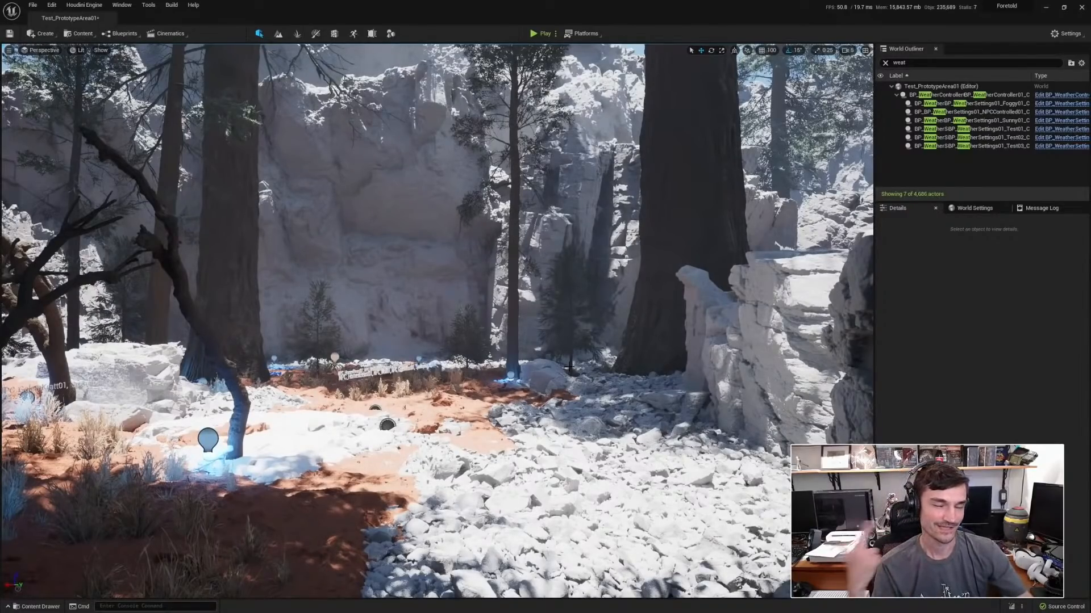
Start a play session in the rocky clearing, check the game's settings screen and go back to playing.
key("alt+p")
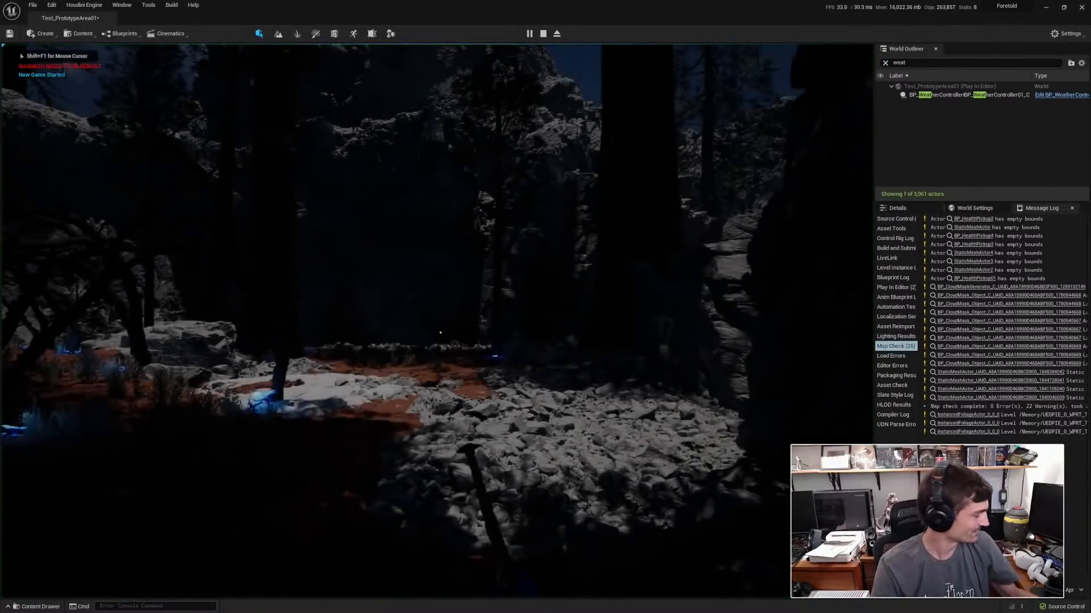
key("Escape")
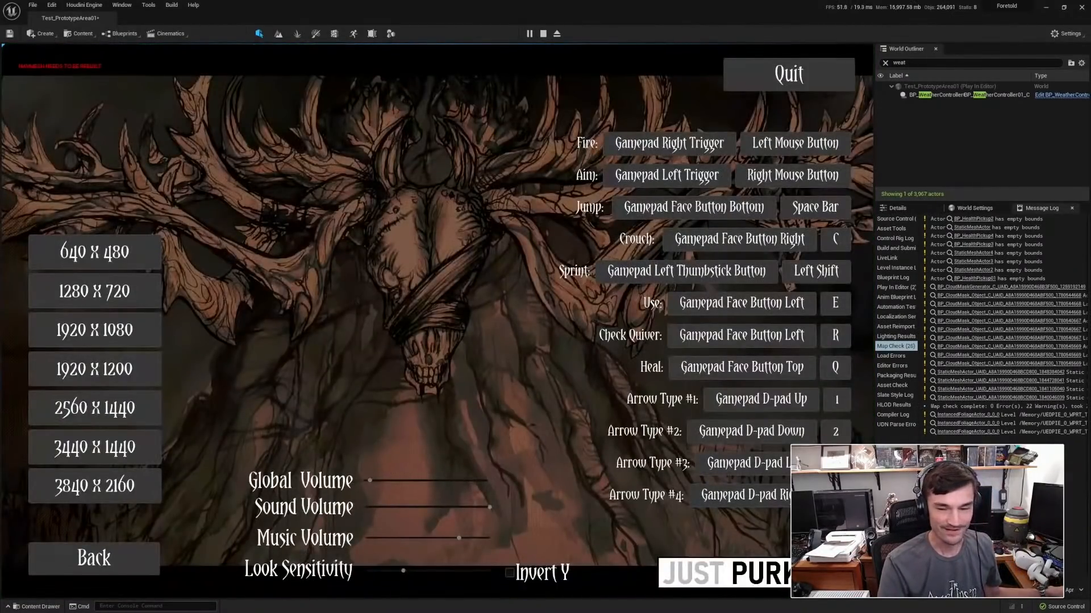
left_click(132, 547)
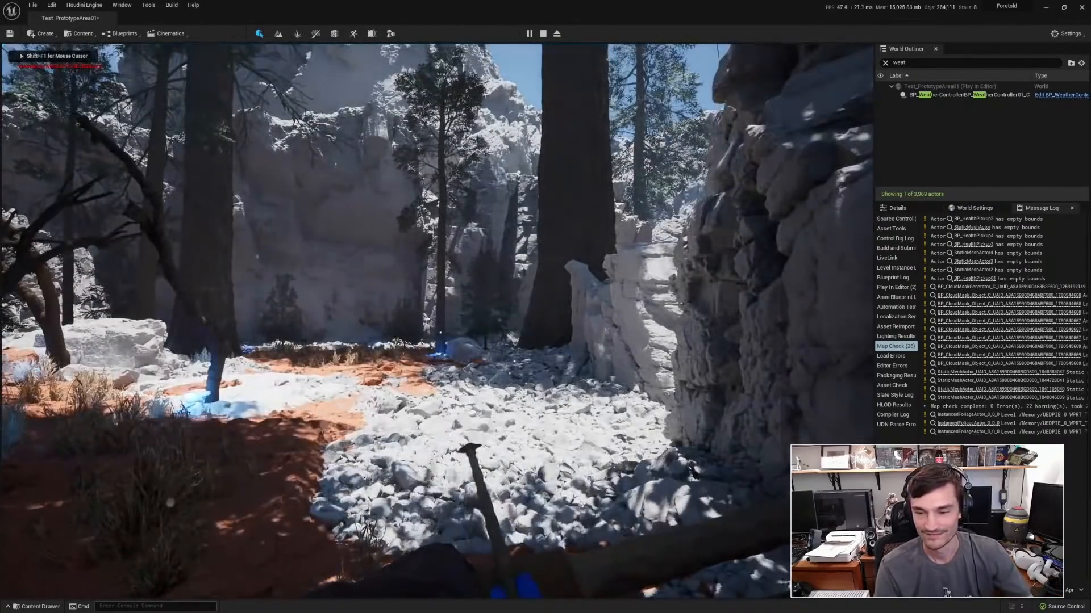
Fire the purple arrow (type 2) into the clearing and shoot the flaming arrow (type 3) into its cloud.
key("2")
key("w")
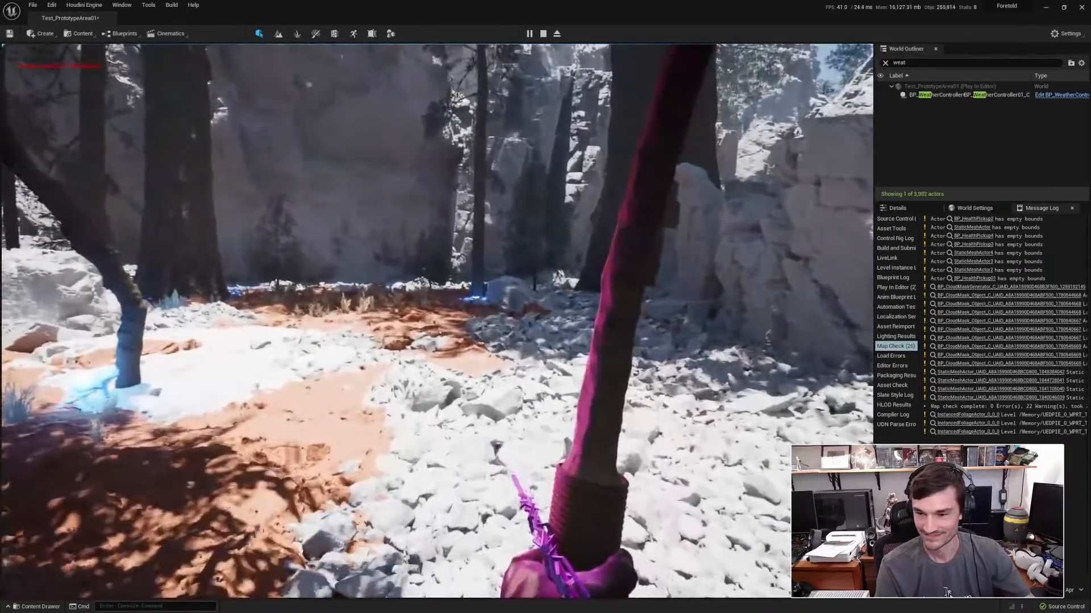
left_click(437, 320)
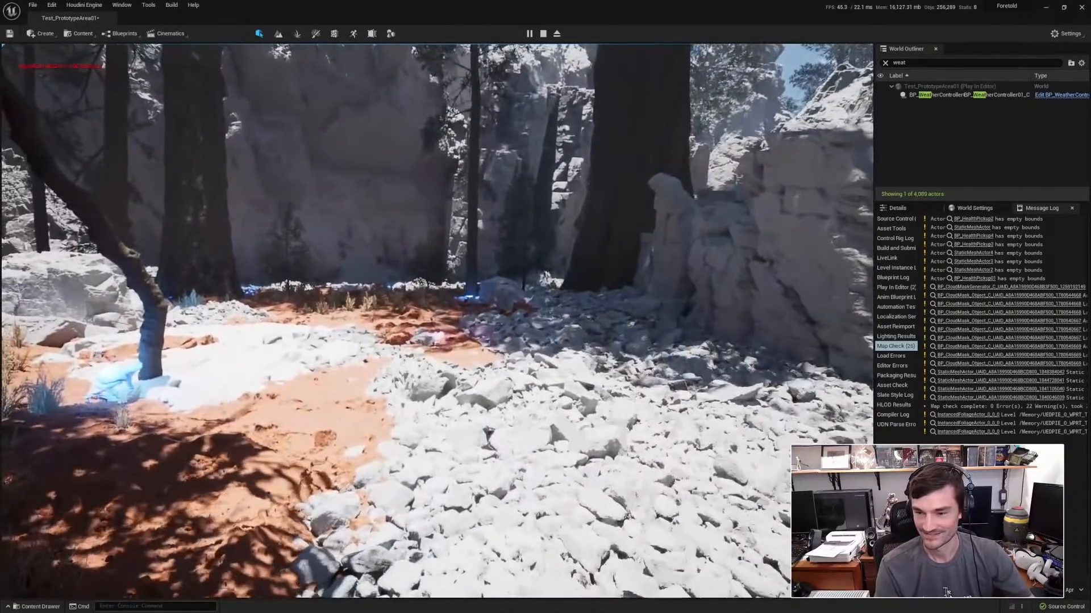
key("3")
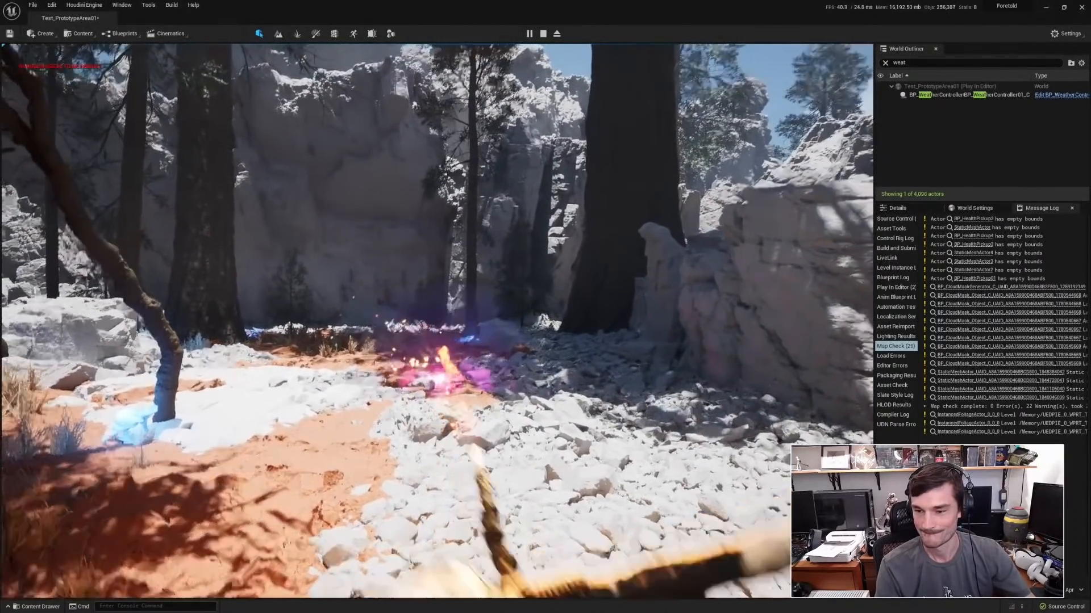
left_click(437, 321)
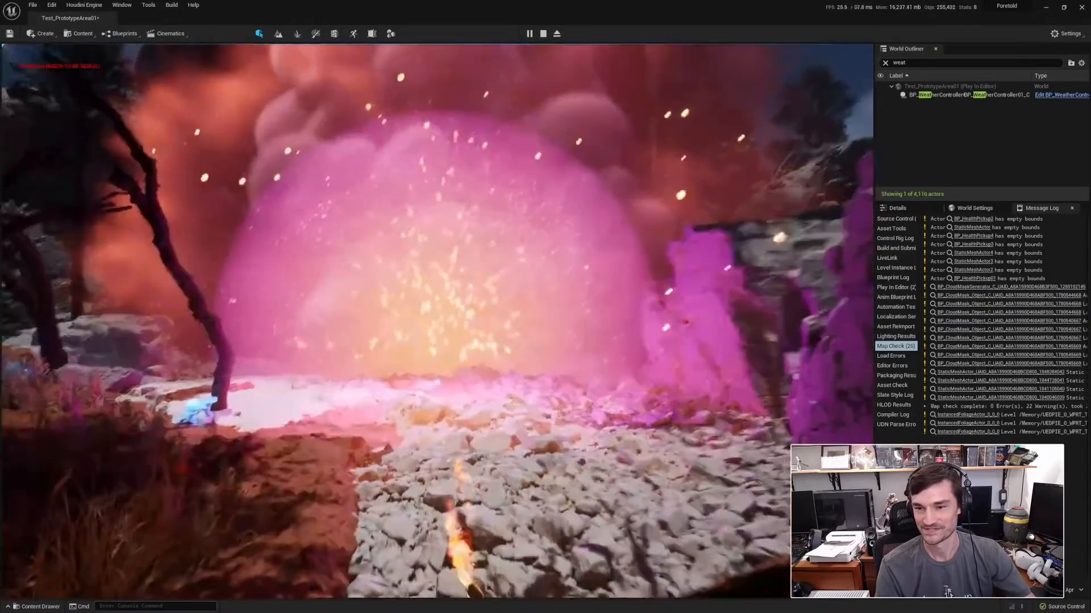
Walk through the clearing towards the large trees and shoot another purple arrow at the rocky ground.
key("w")
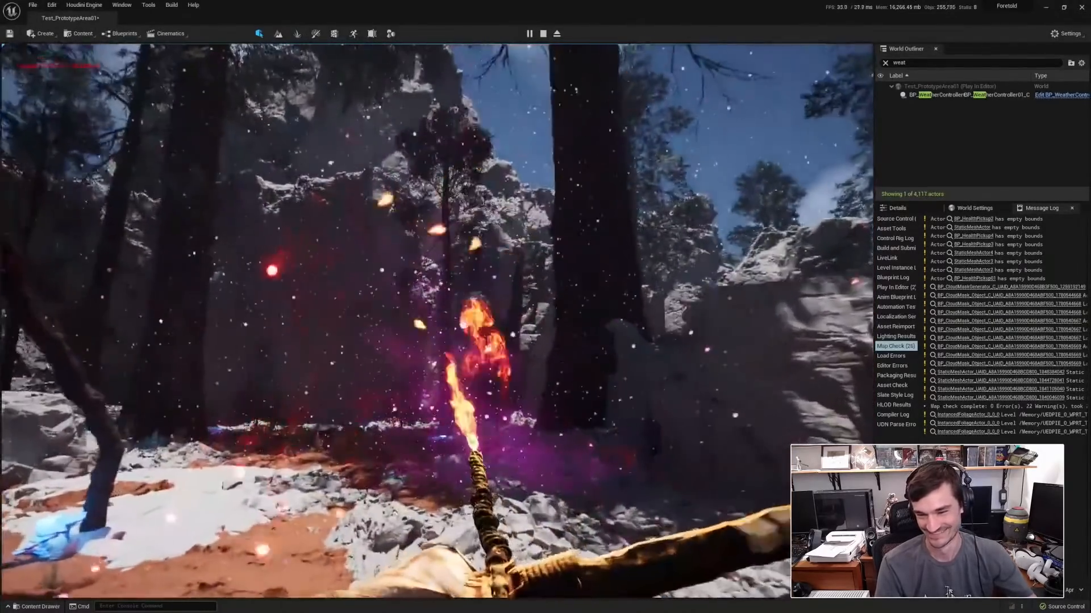
key("w")
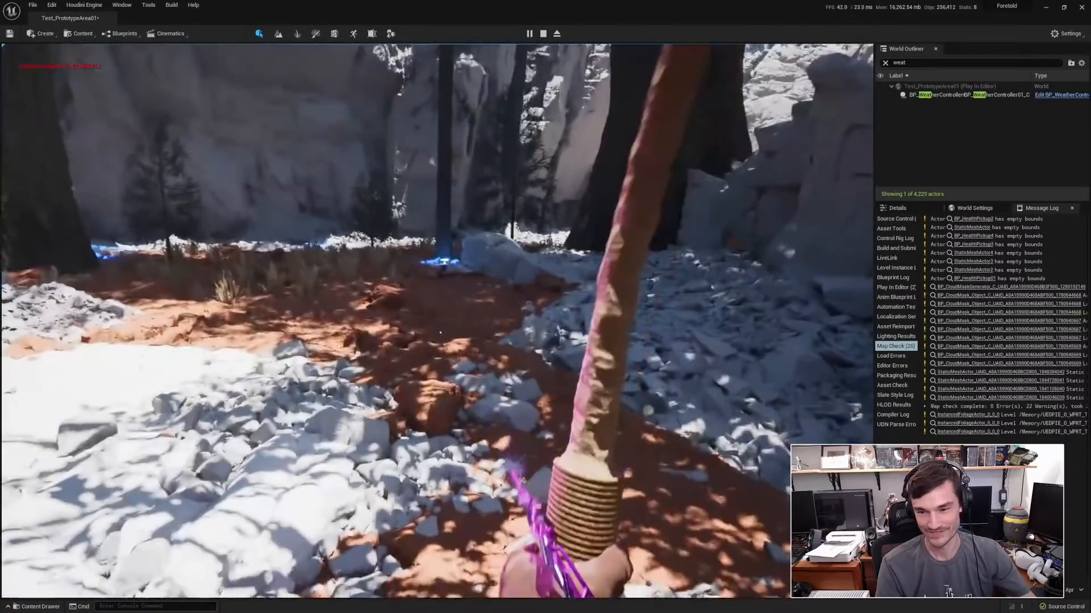
left_click(441, 333)
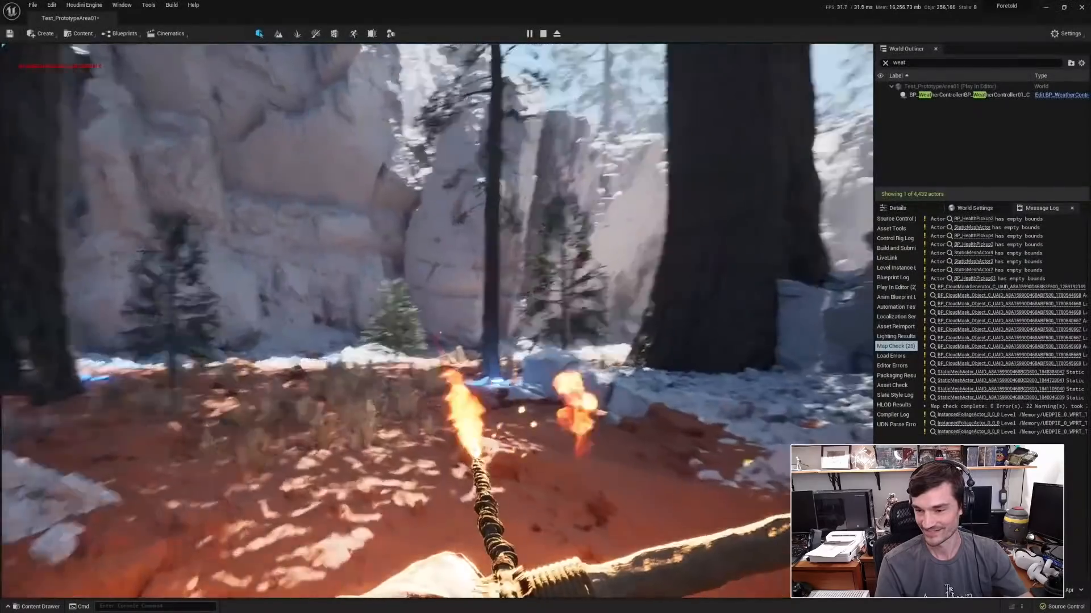
Walk on across the red soil with the flaming arrow drawn, and end the play session to return to the level editor.
key("w")
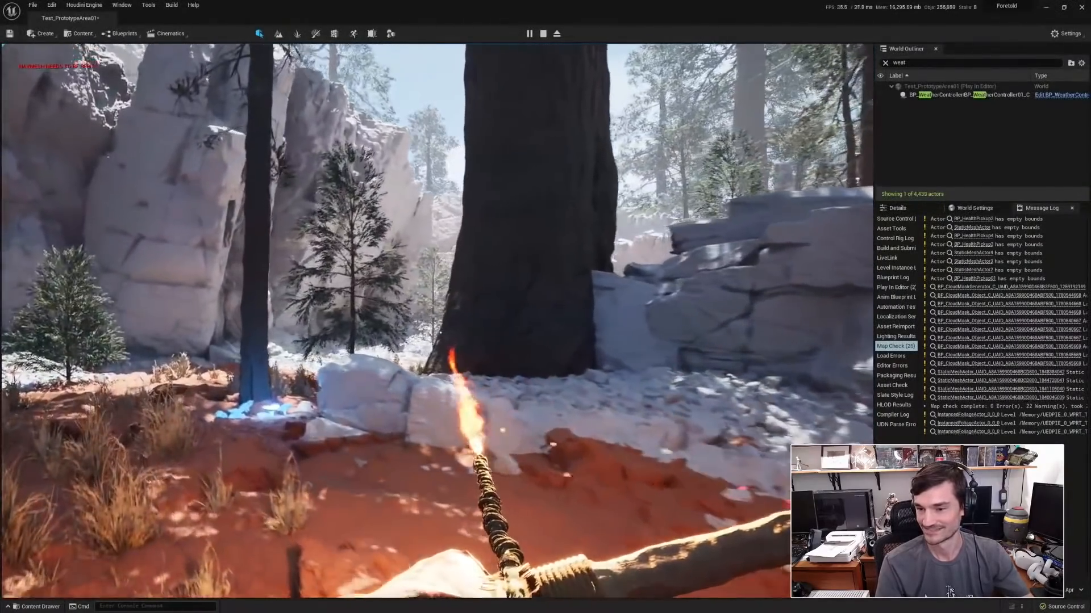
key("w")
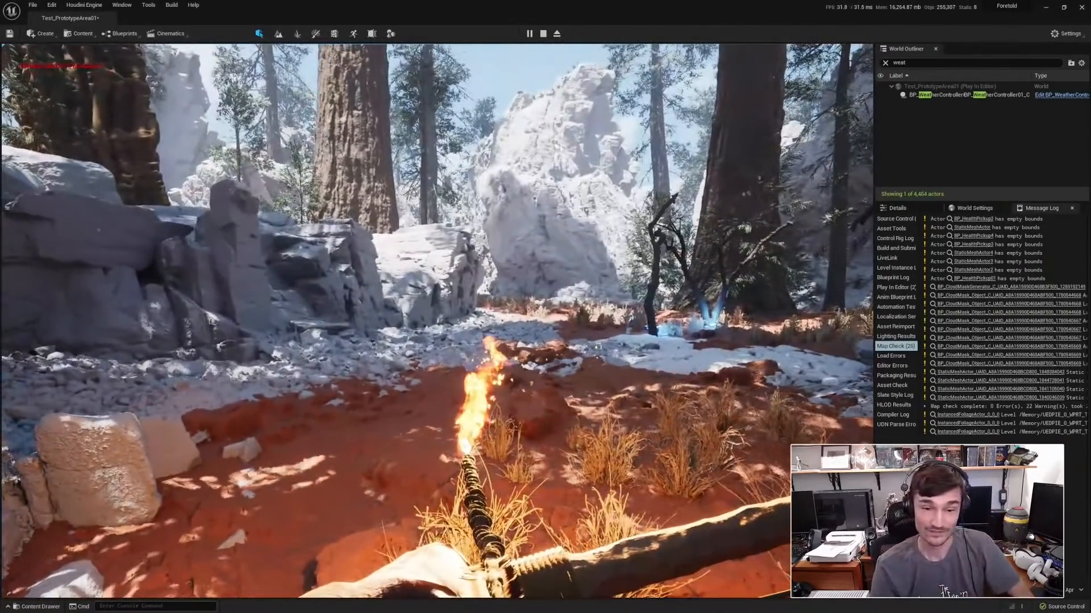
key("Escape")
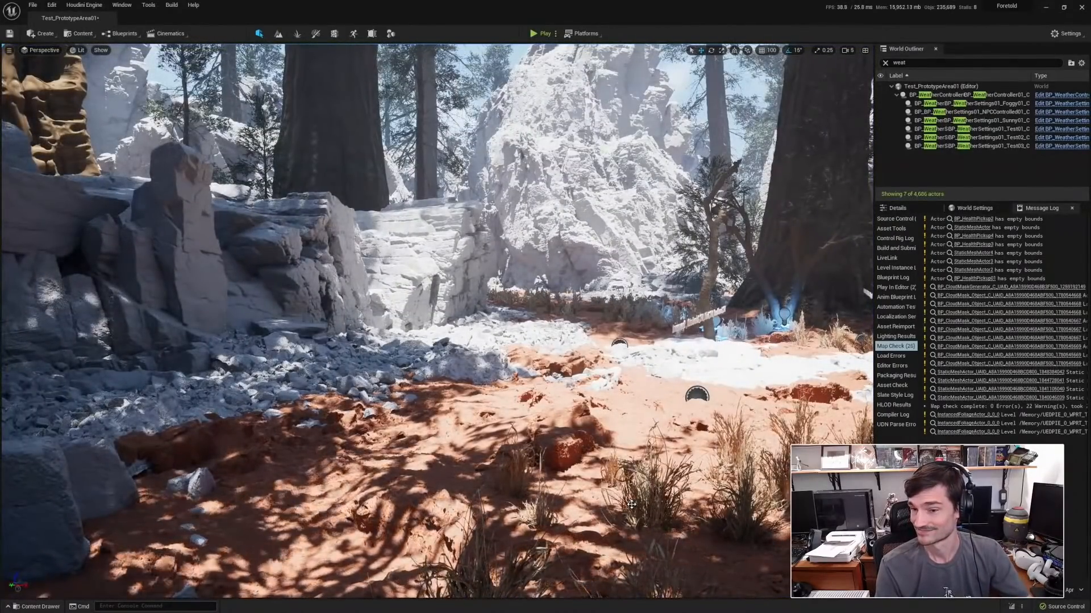
right_click_drag(596, 326, 605, 325)
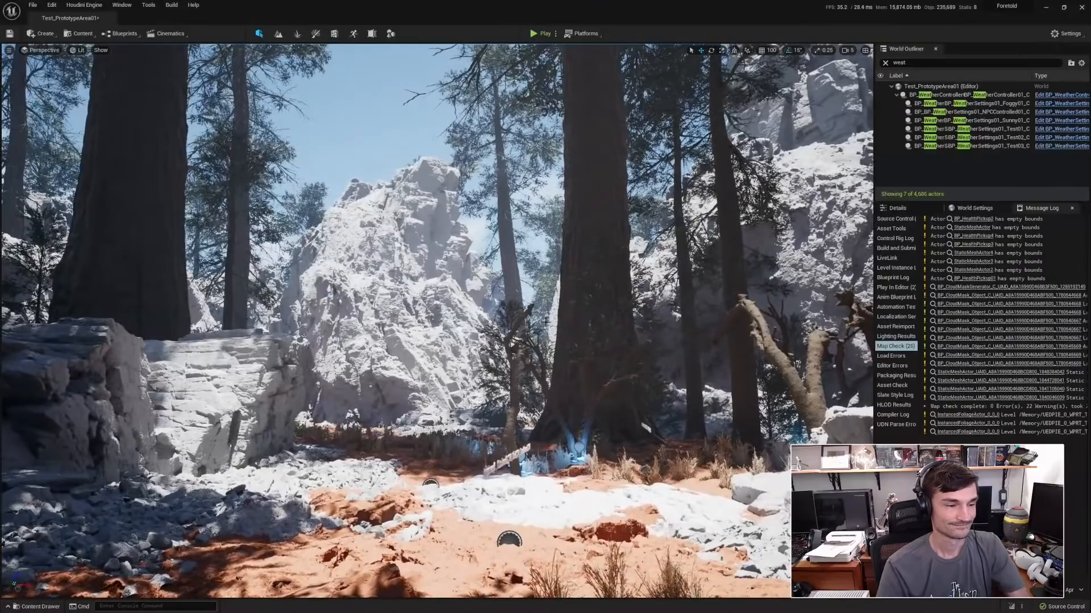